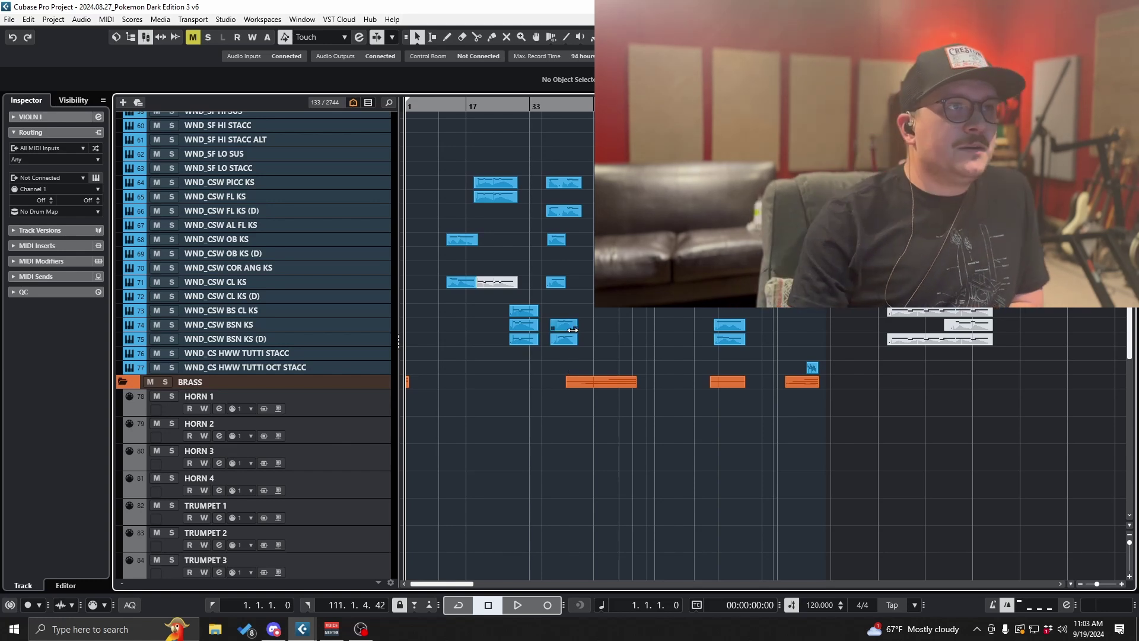
Step: Look through the synth and woodwind tracks, comparing the individual instrument tracks with the WND sample library tracks
scroll(570, 348, up, 5)
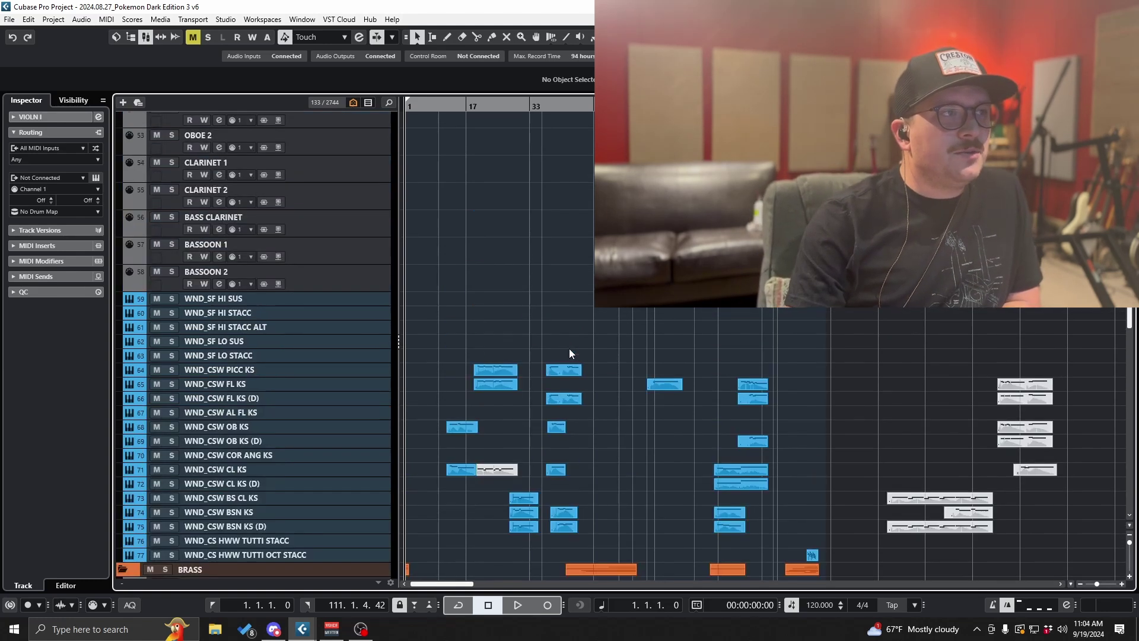
scroll(570, 349, up, 10)
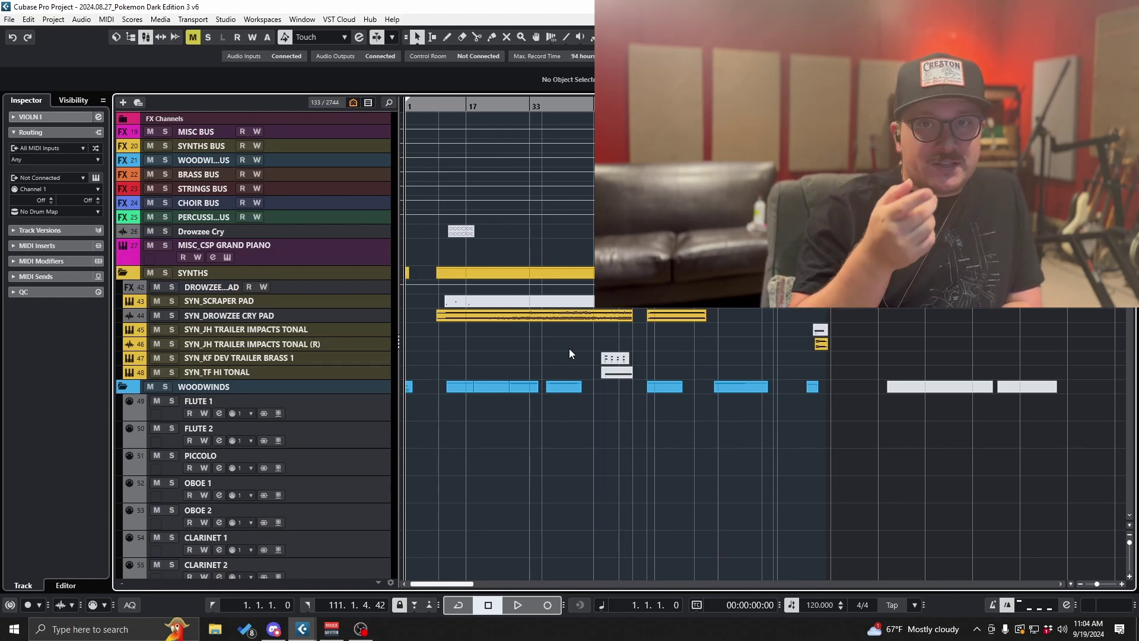
scroll(564, 354, down, 4)
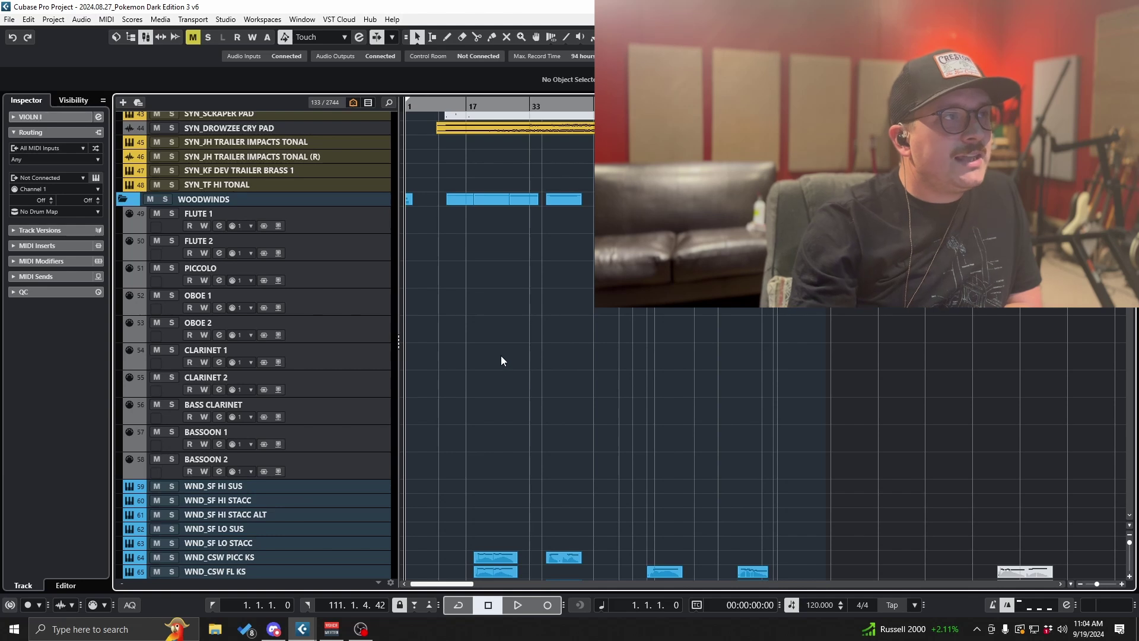
scroll(501, 355, down, 4)
scroll(502, 358, up, 8)
scroll(504, 363, down, 5)
scroll(444, 332, up, 10)
scroll(338, 382, down, 15)
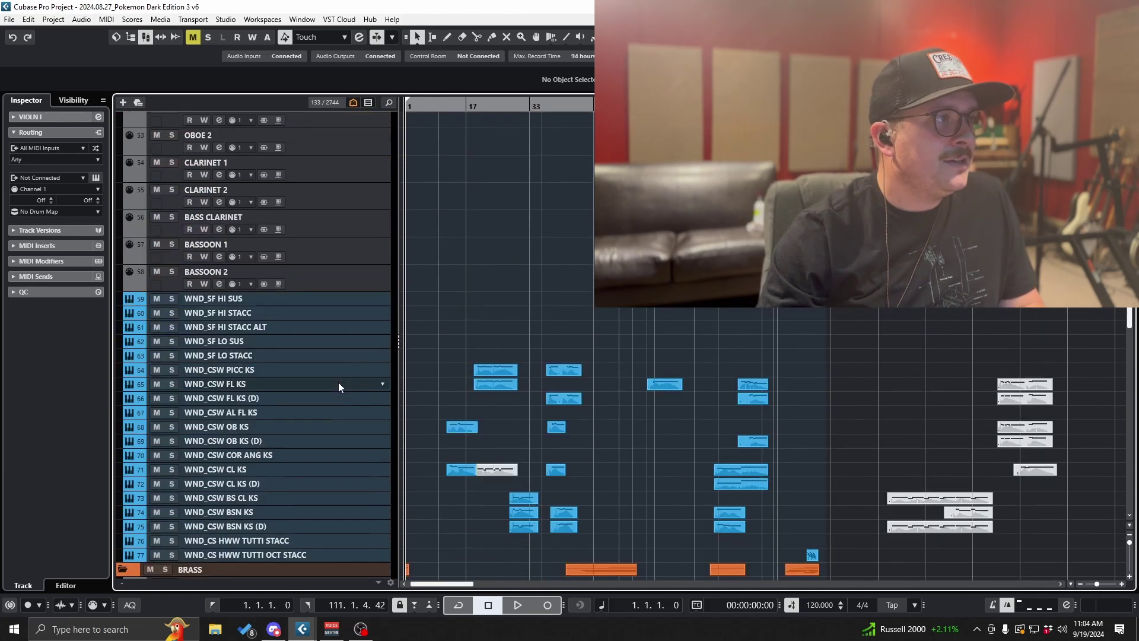
Step: Review how the strings, percussion, brass and woodwind sections are laid out in the track list
scroll(338, 382, down, 10)
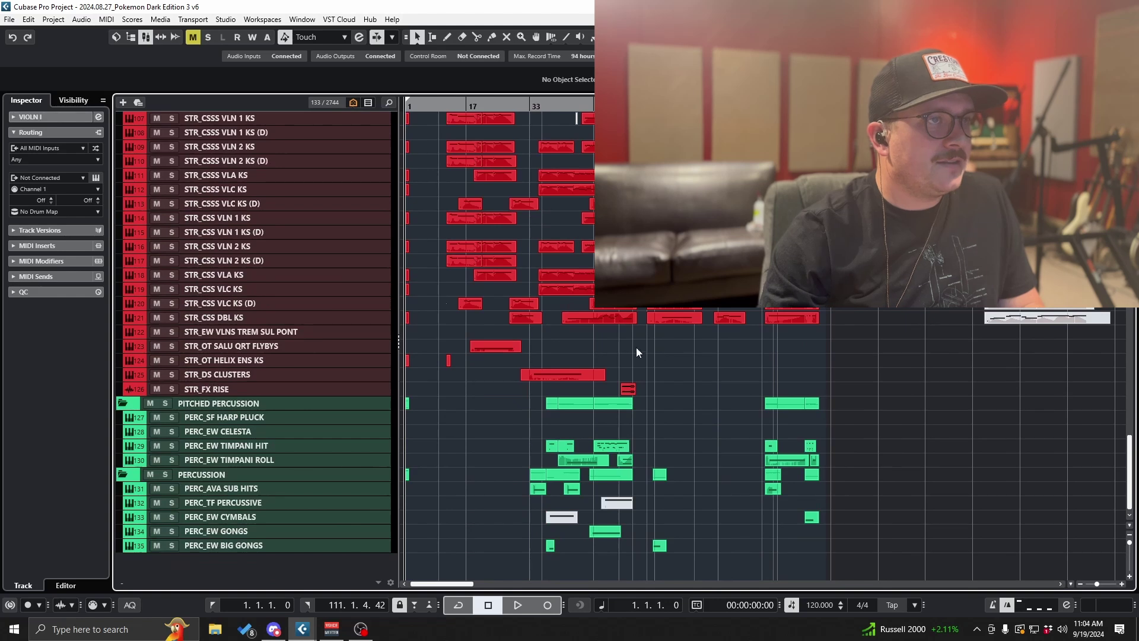
scroll(639, 361, up, 6)
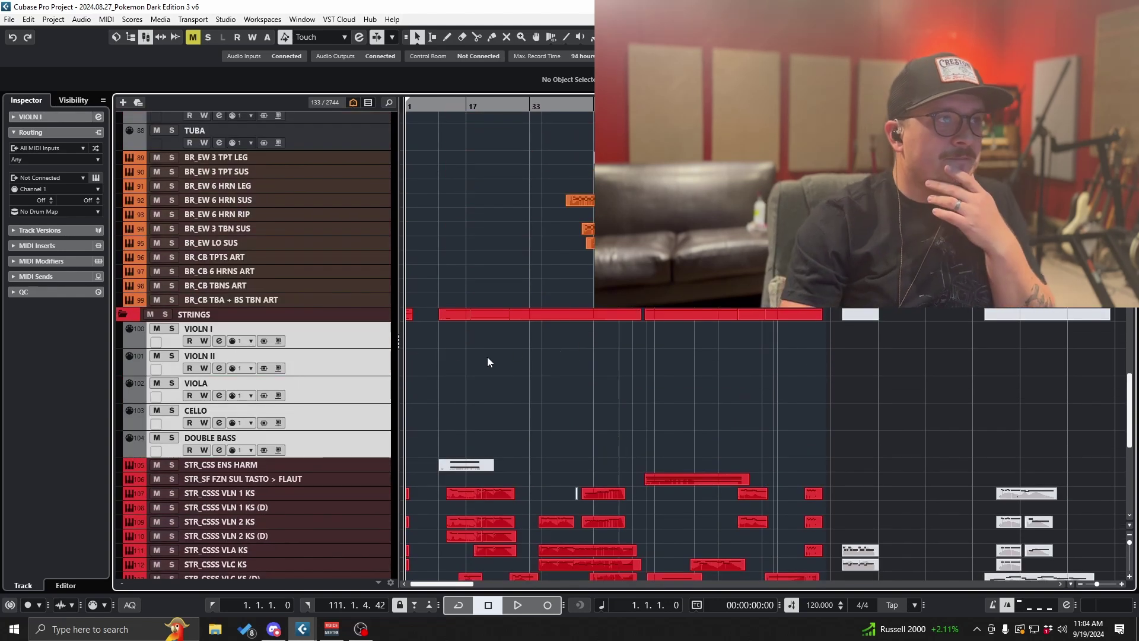
scroll(447, 356, up, 8)
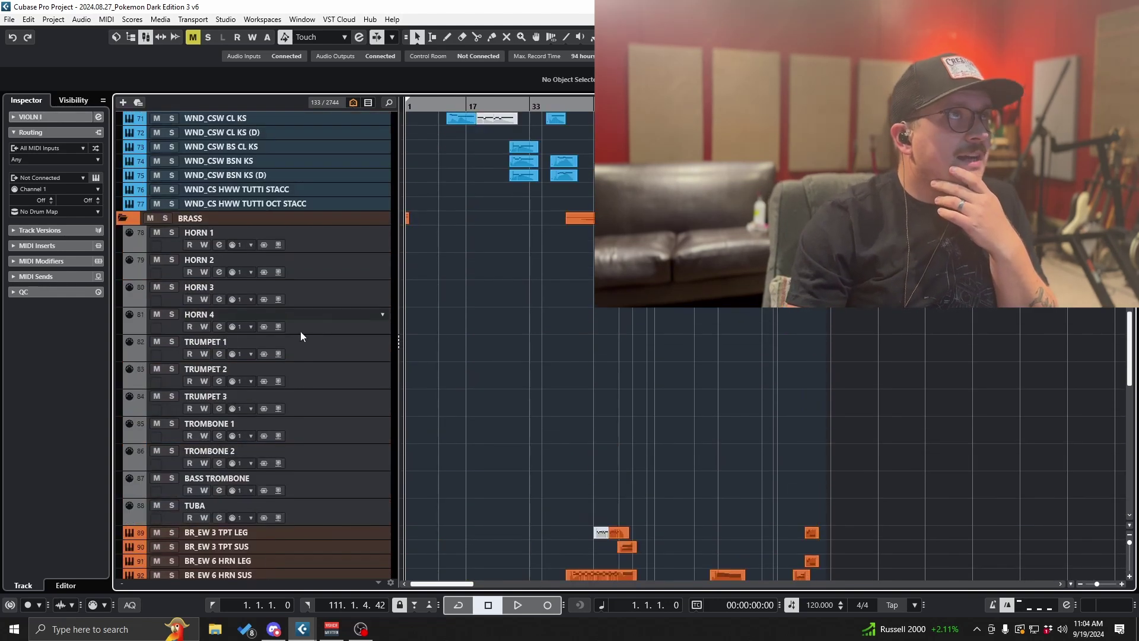
scroll(294, 365, up, 10)
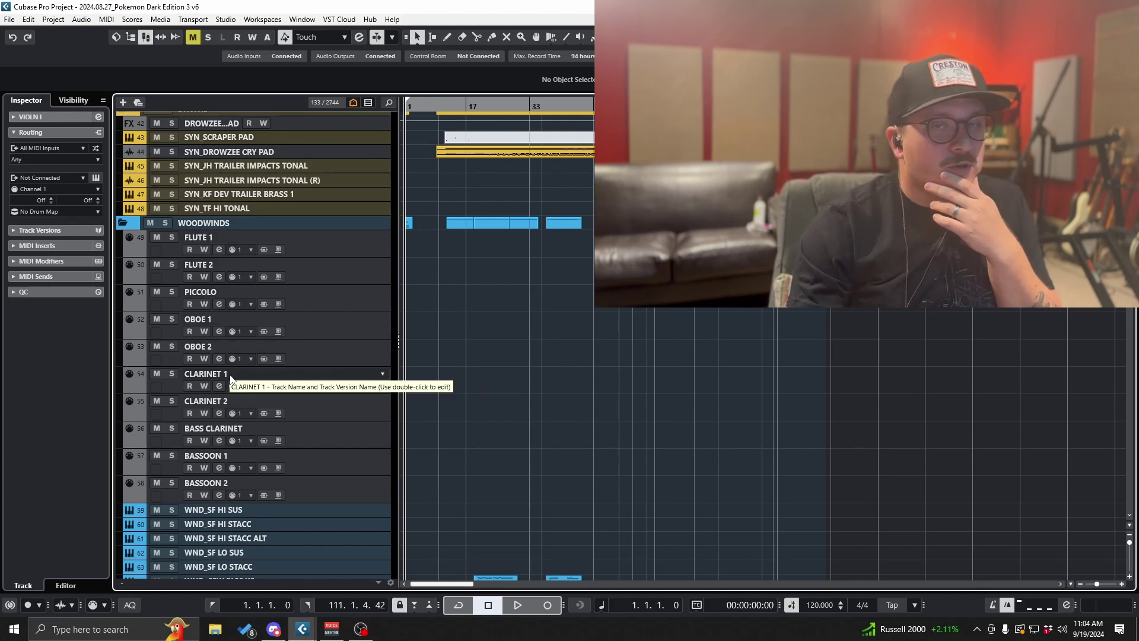
scroll(292, 369, down, 12)
scroll(276, 446, up, 6)
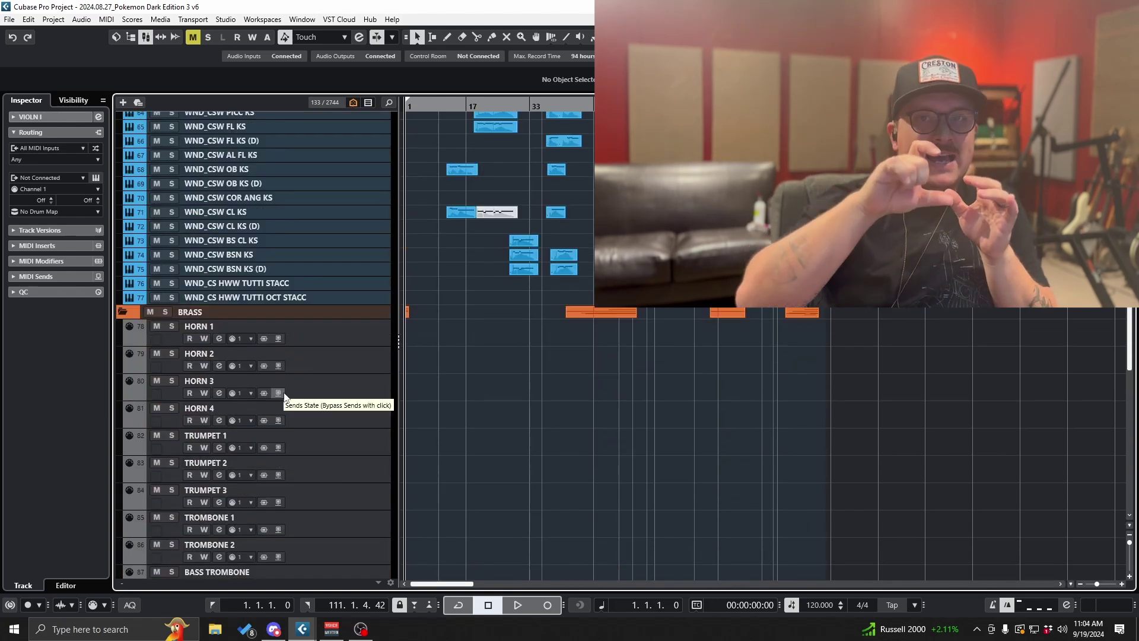
scroll(284, 391, up, 4)
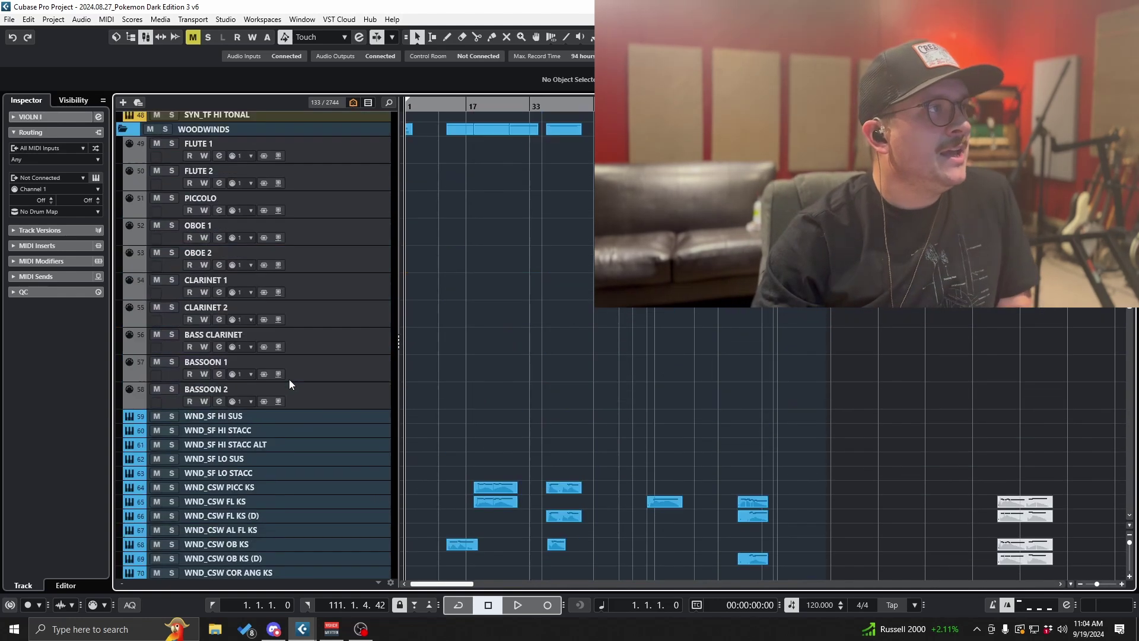
scroll(509, 356, down, 3)
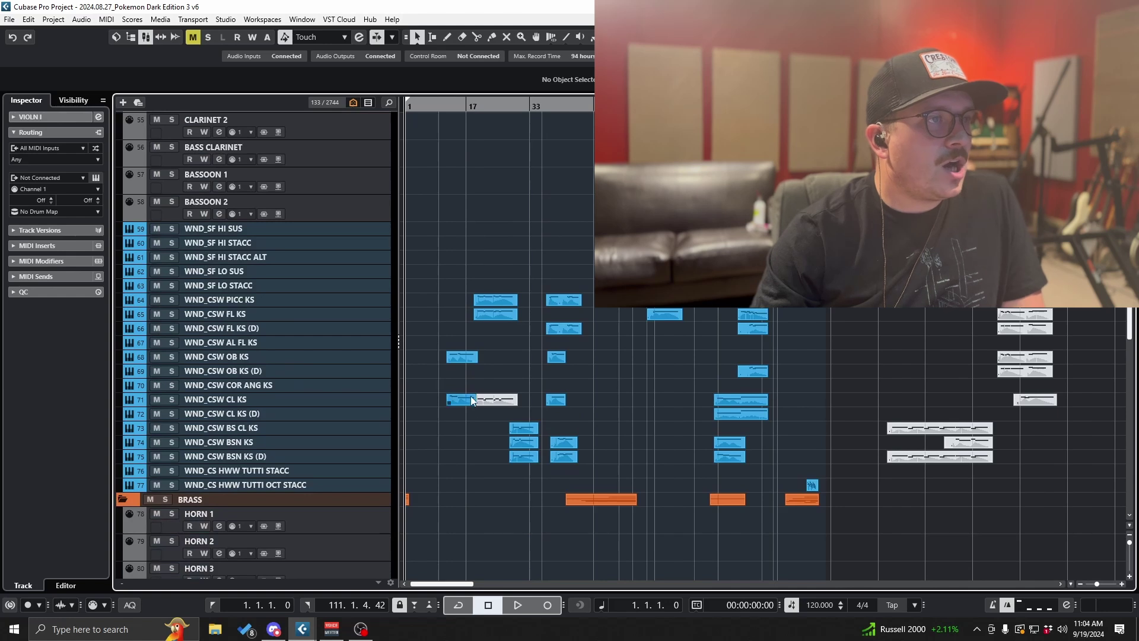
Step: Select the piccolo, flute and oboe parts on the WND_CSW tracks and compare them with the individual woodwind tracks
drag(447, 283, 789, 389)
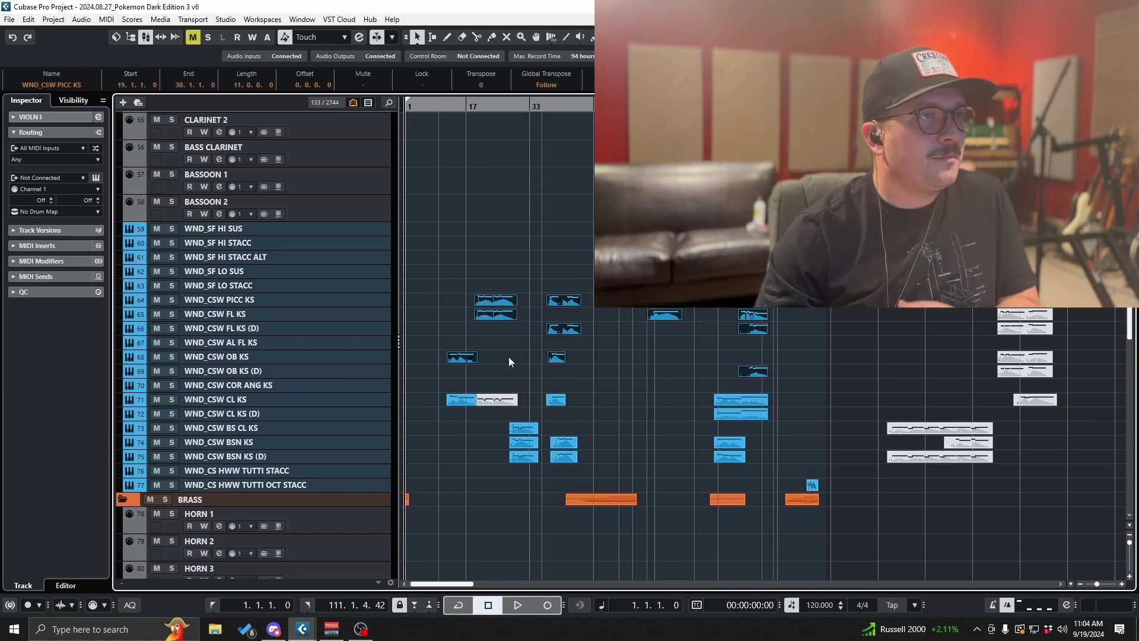
scroll(499, 353, up, 4)
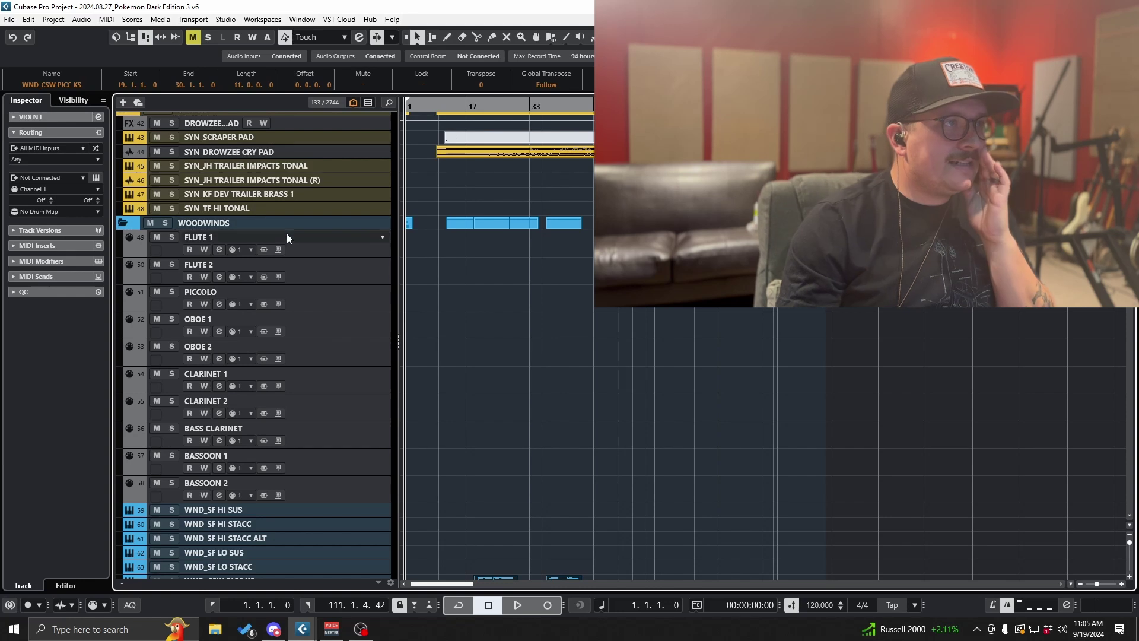
scroll(344, 469, down, 3)
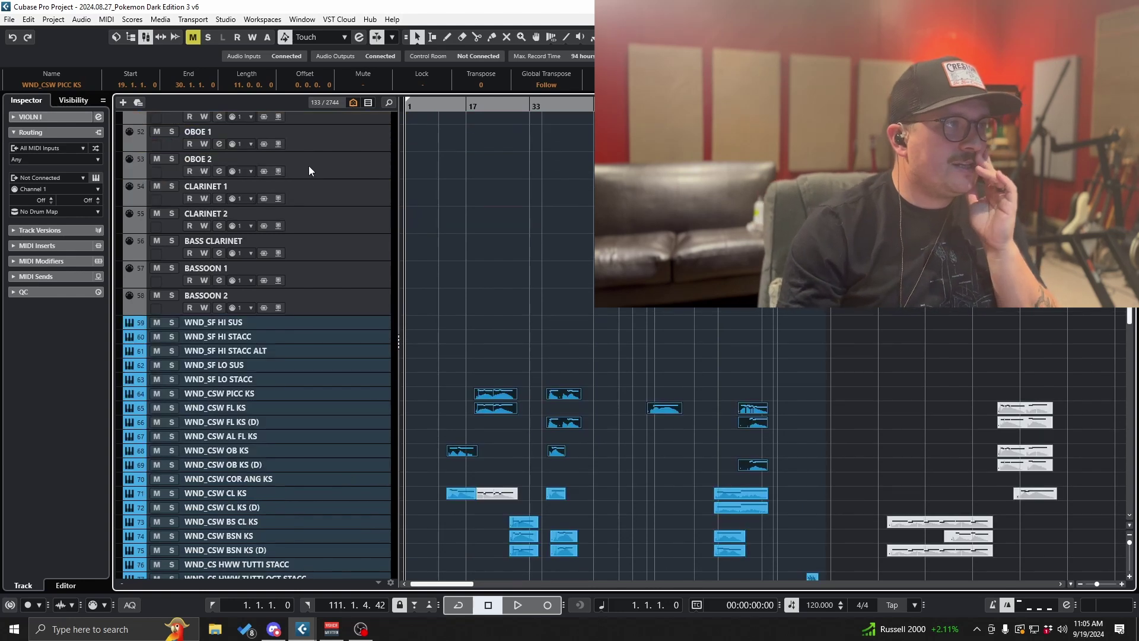
Step: Review the string library tracks and select the STR_SF FZN SUL TASTO > FLAUT part
scroll(347, 261, down, 12)
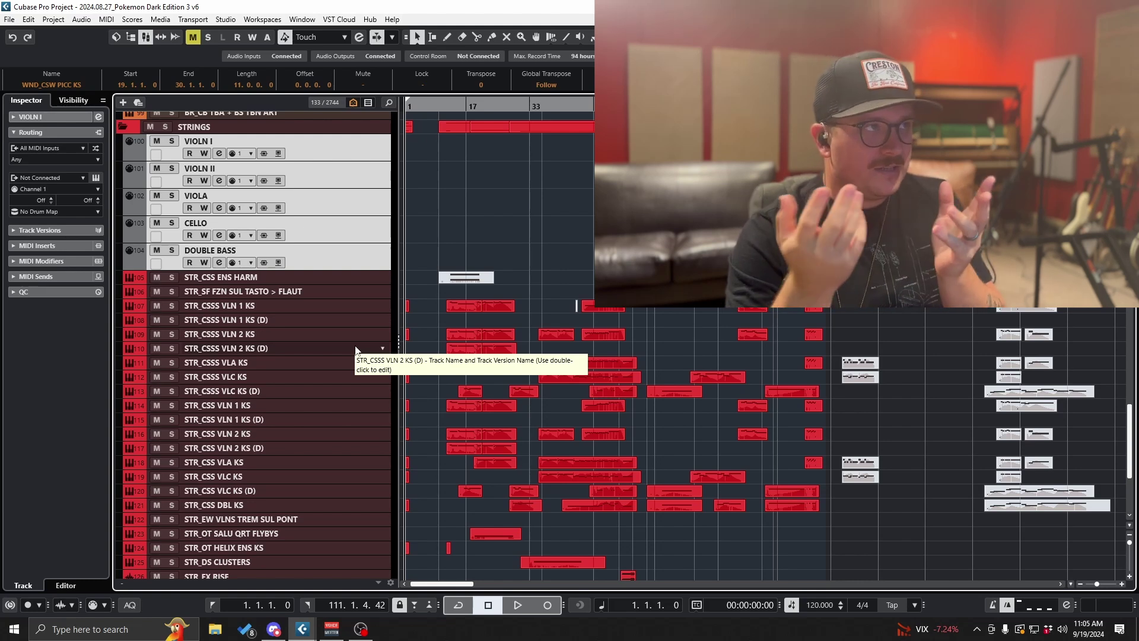
scroll(417, 326, up, 15)
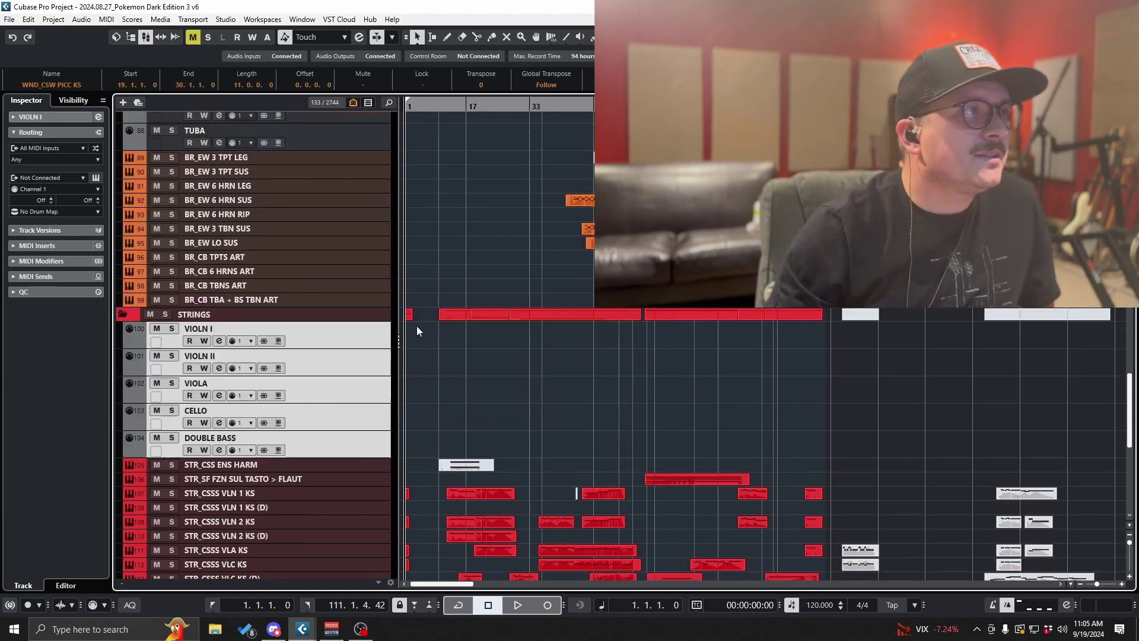
scroll(418, 323, up, 3)
scroll(418, 323, down, 15)
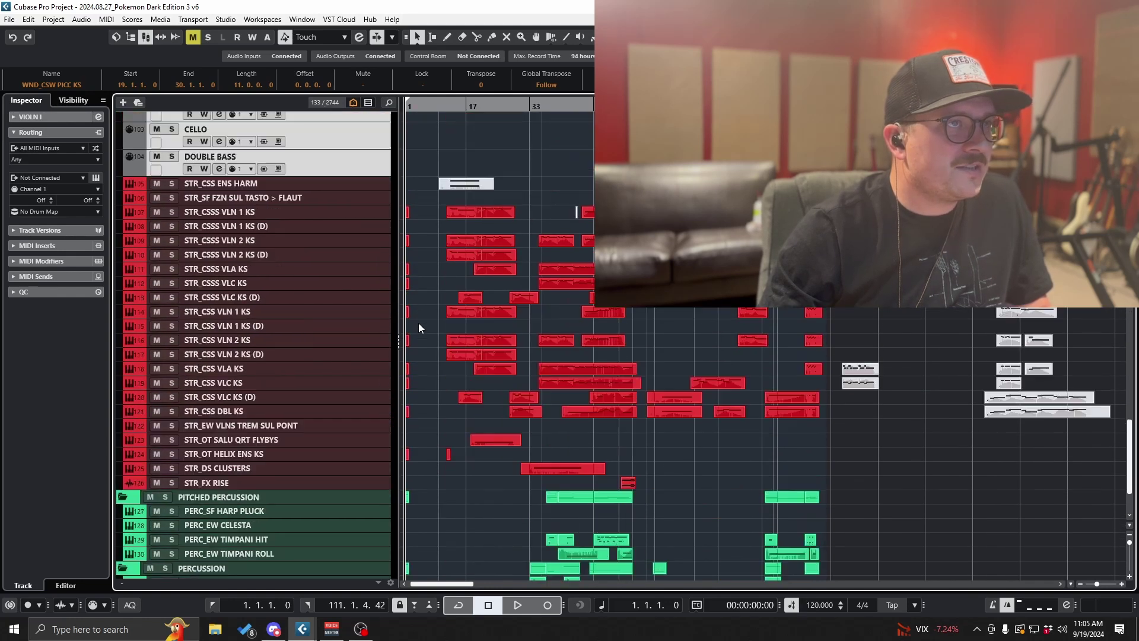
scroll(418, 325, up, 2)
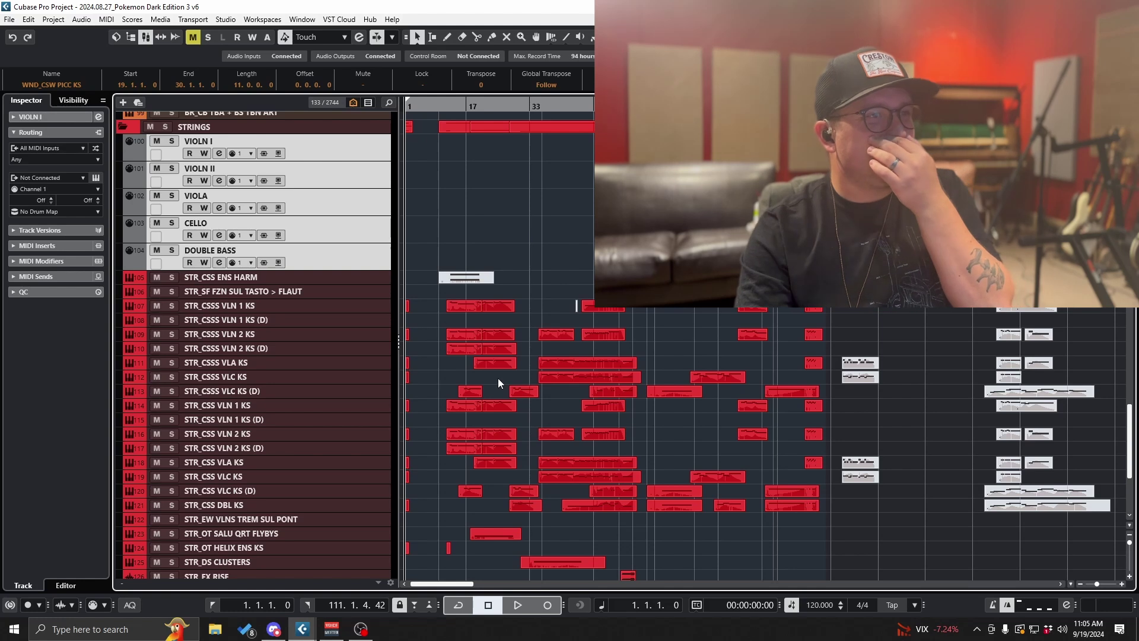
click(461, 326)
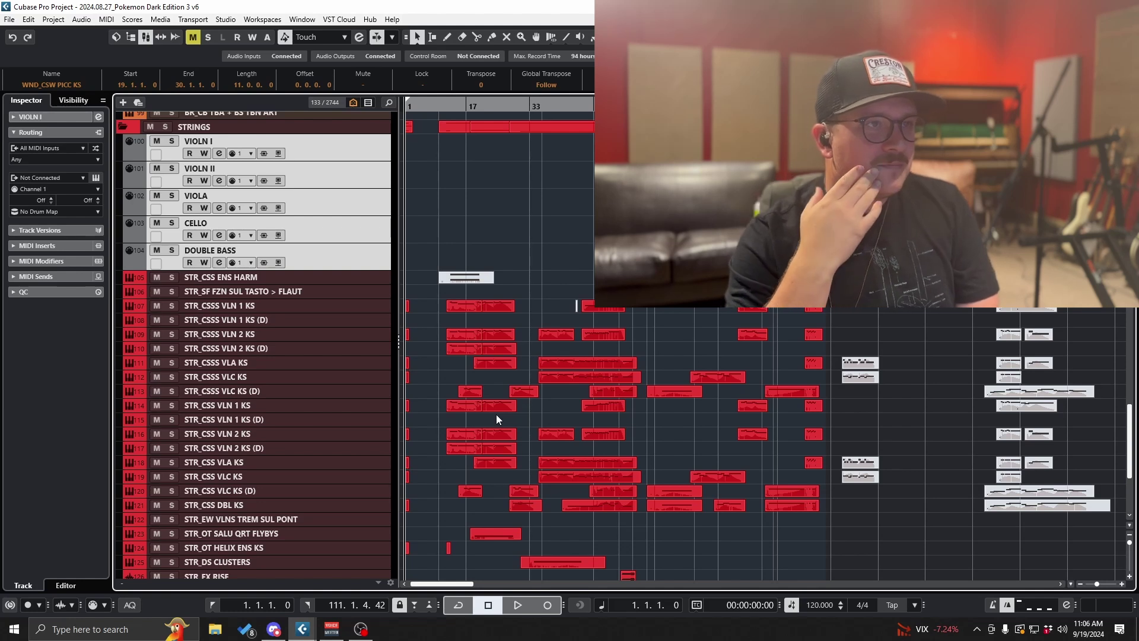
click(665, 291)
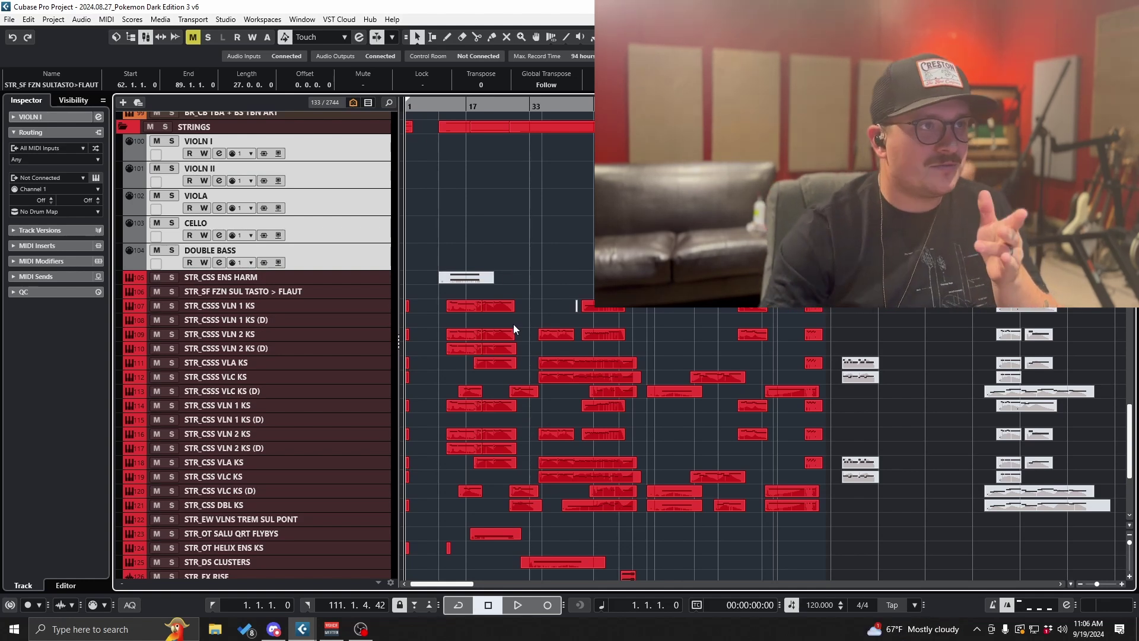
Step: Place the playback cursor at bar 11 and select the tracks from STR_CSSS VLN 1 KS through STR_CSSS VLC KS (D)
scroll(476, 343, up, 4)
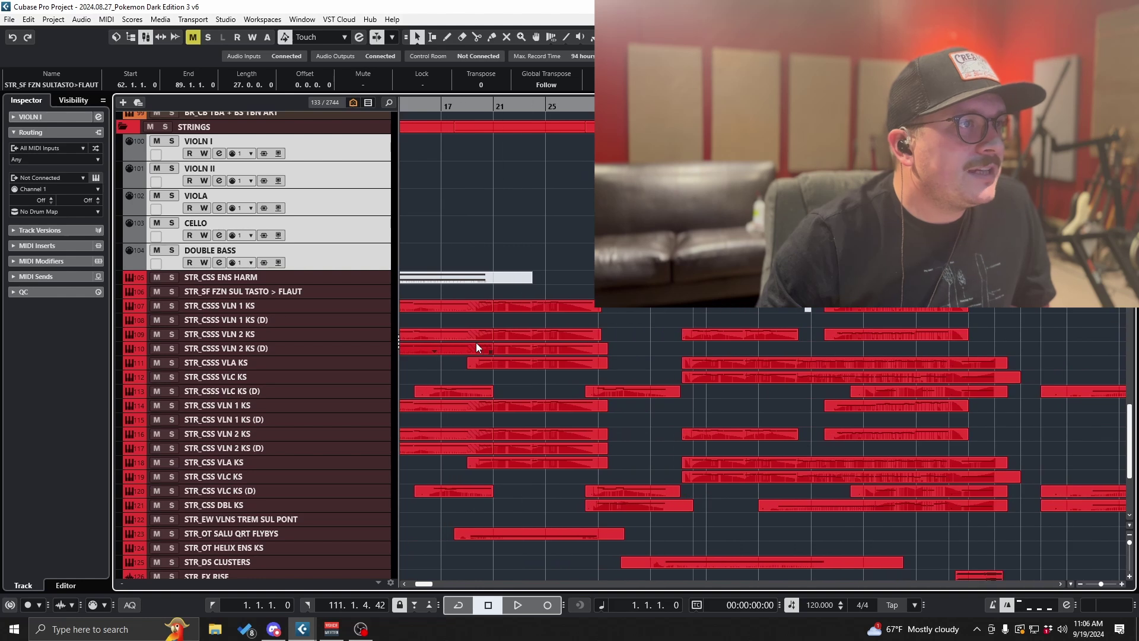
scroll(503, 343, left, 3)
key(g)
key(g)
click(488, 102)
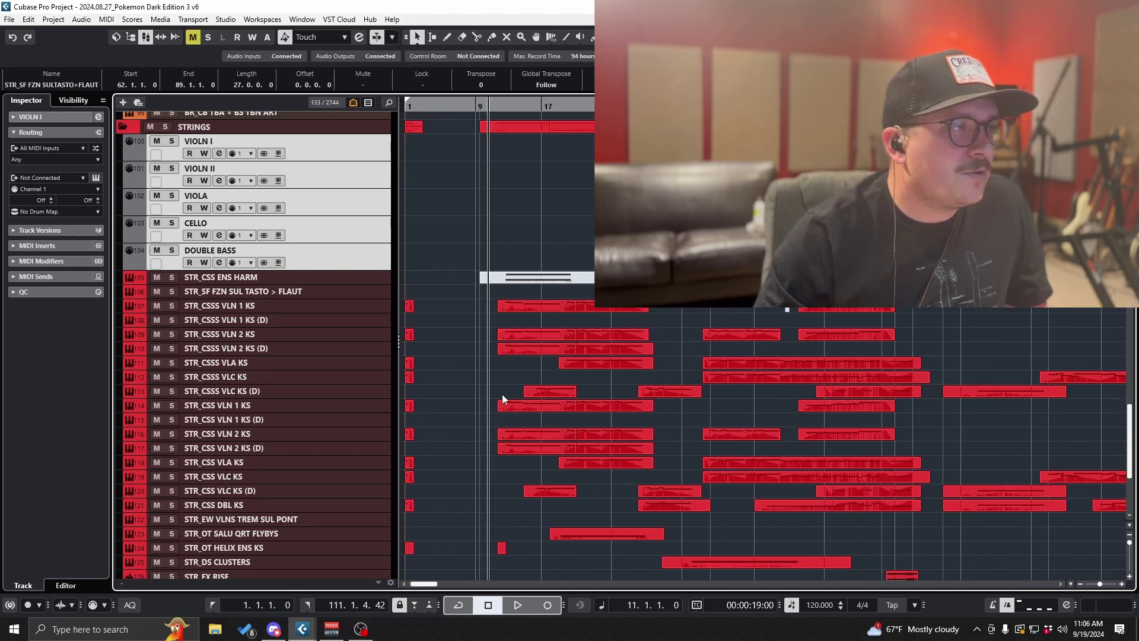
click(337, 307)
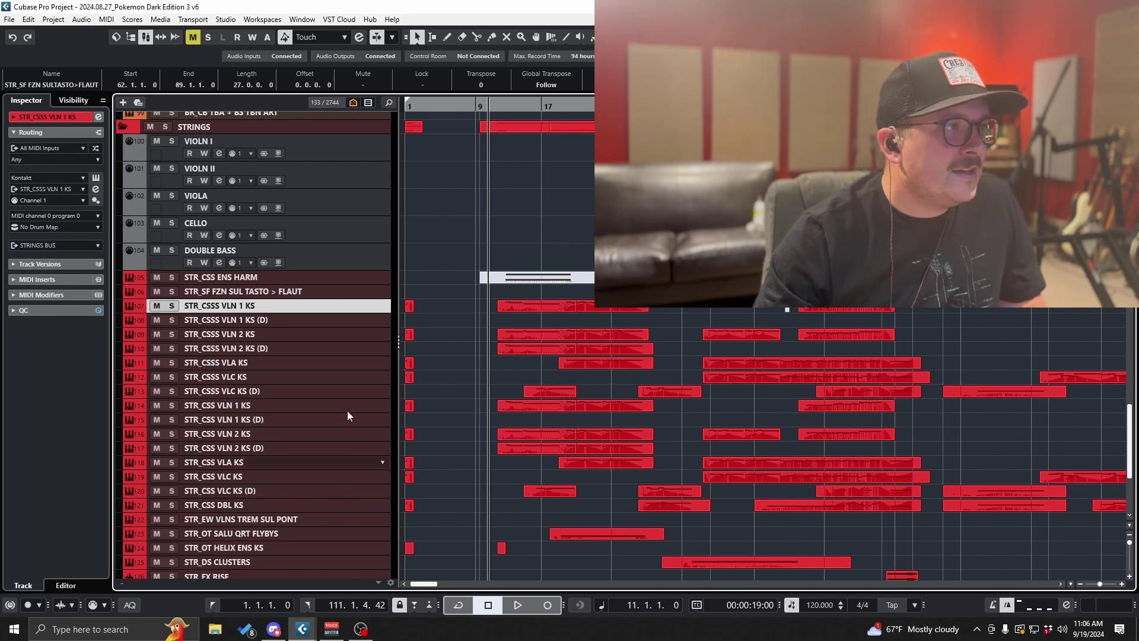
shift+click(339, 390)
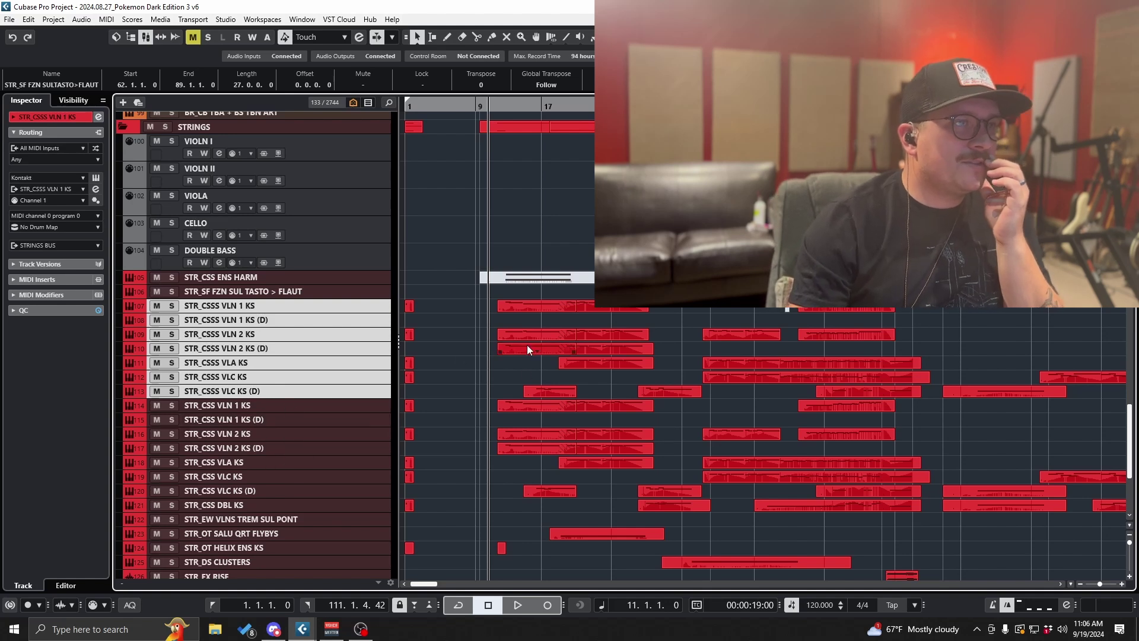
Step: Select the STR_CSSS parts around bars 12 to 21, followed by the matching STR_CSS parts, to compare the two string libraries
drag(491, 306, 597, 475)
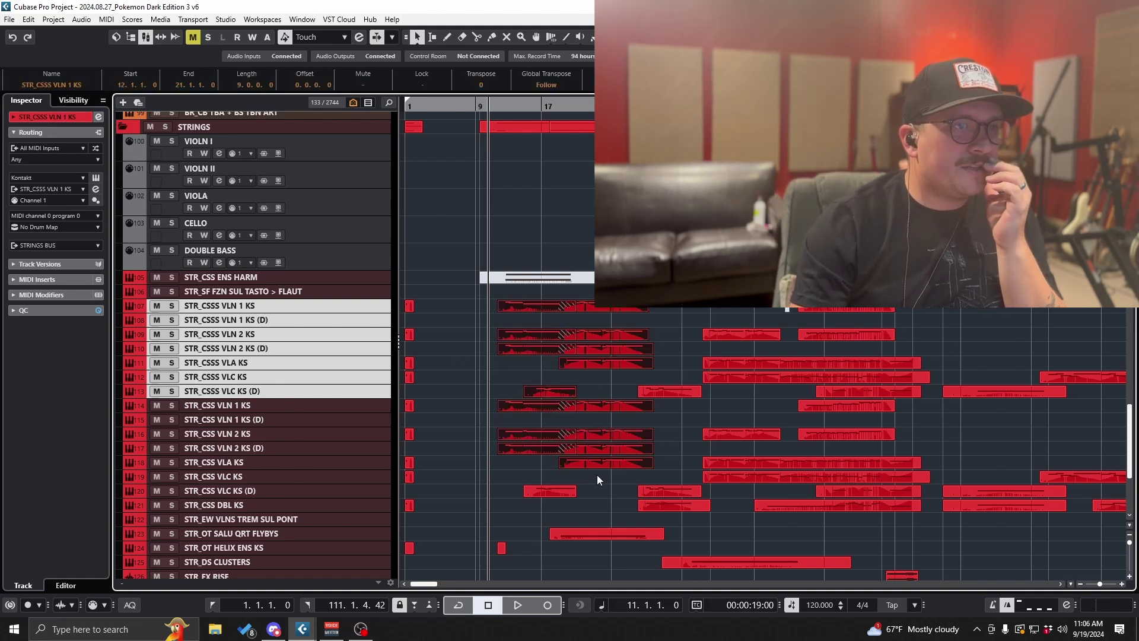
click(493, 370)
drag(486, 297, 629, 393)
drag(477, 407, 615, 500)
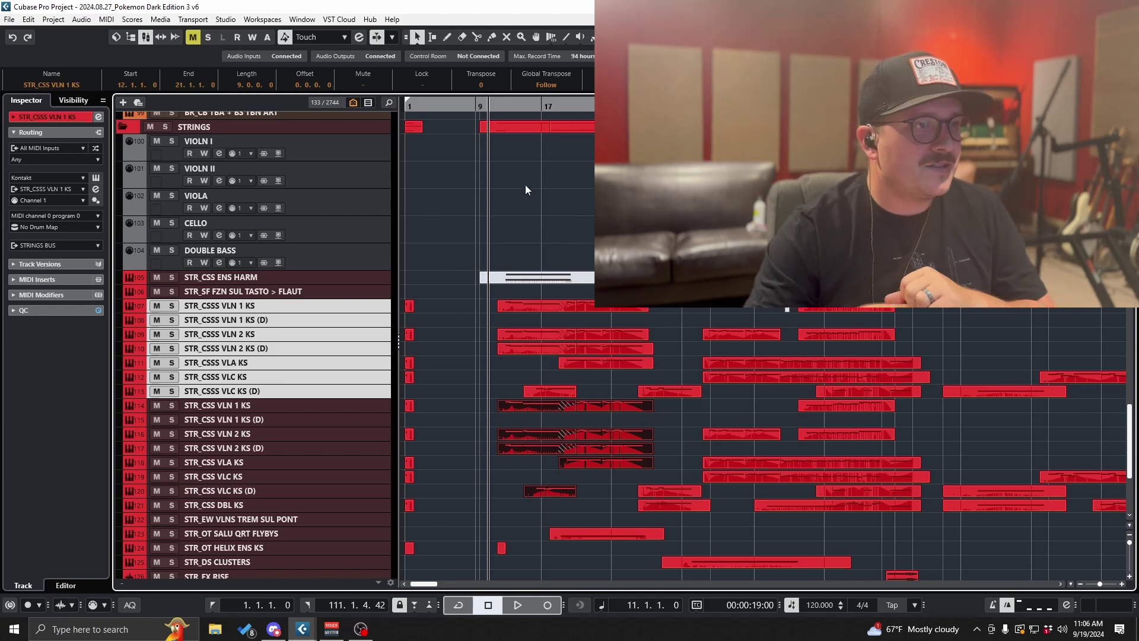
Step: Solo the STRINGS folder and play the passage from bar 12 to about bar 19
scroll(520, 192, up, 2)
ctrl+scroll(514, 195, up, 2)
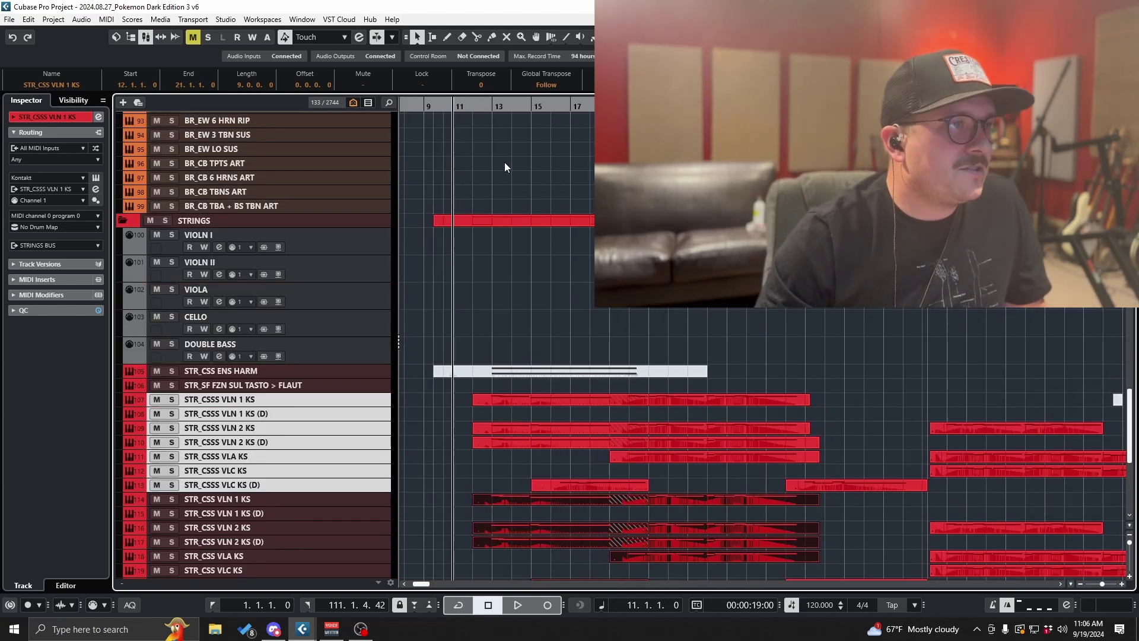
click(477, 113)
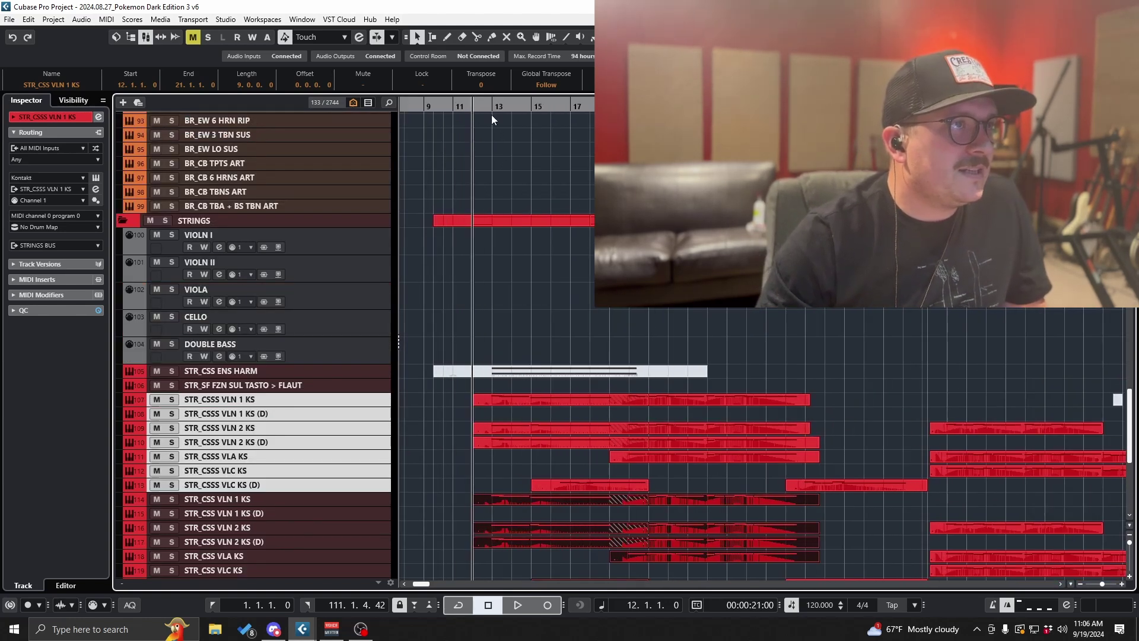
click(165, 220)
key(space)
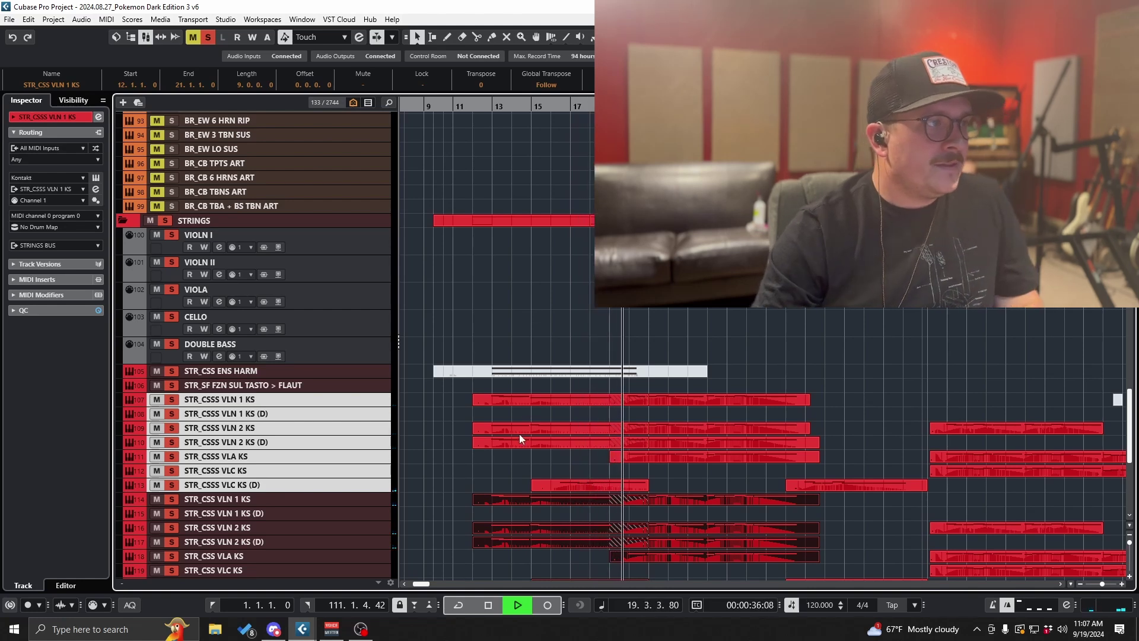
key(space)
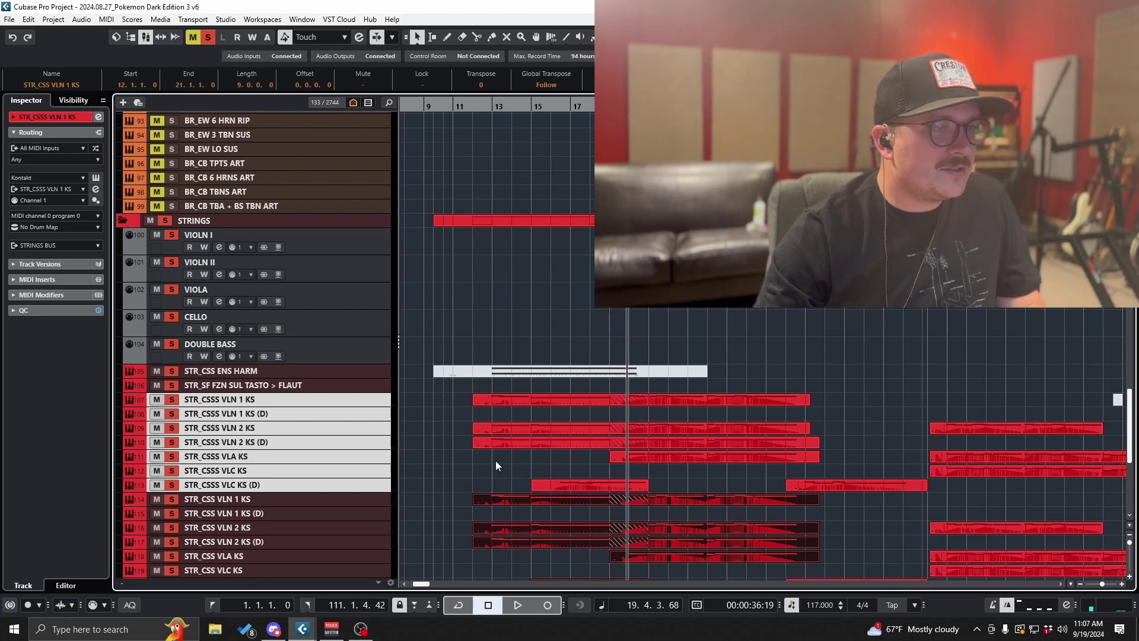
Step: Open the STR_CSSS VLN 1 KS part that starts at bar 12 in the Key Editor
scroll(513, 458, down, 3)
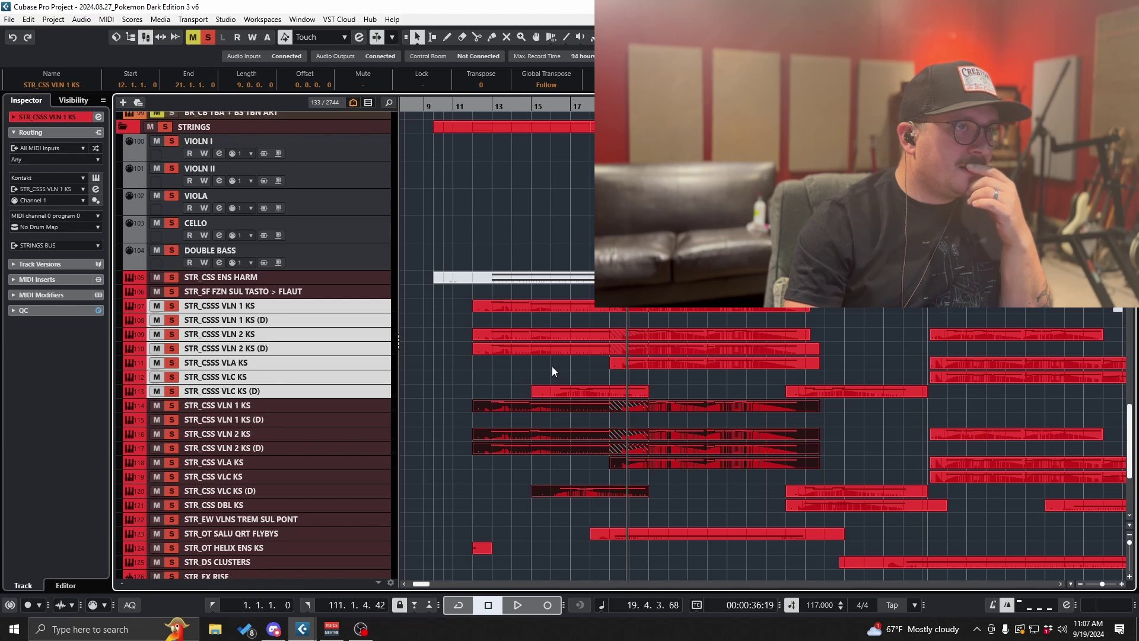
scroll(494, 370, up, 2)
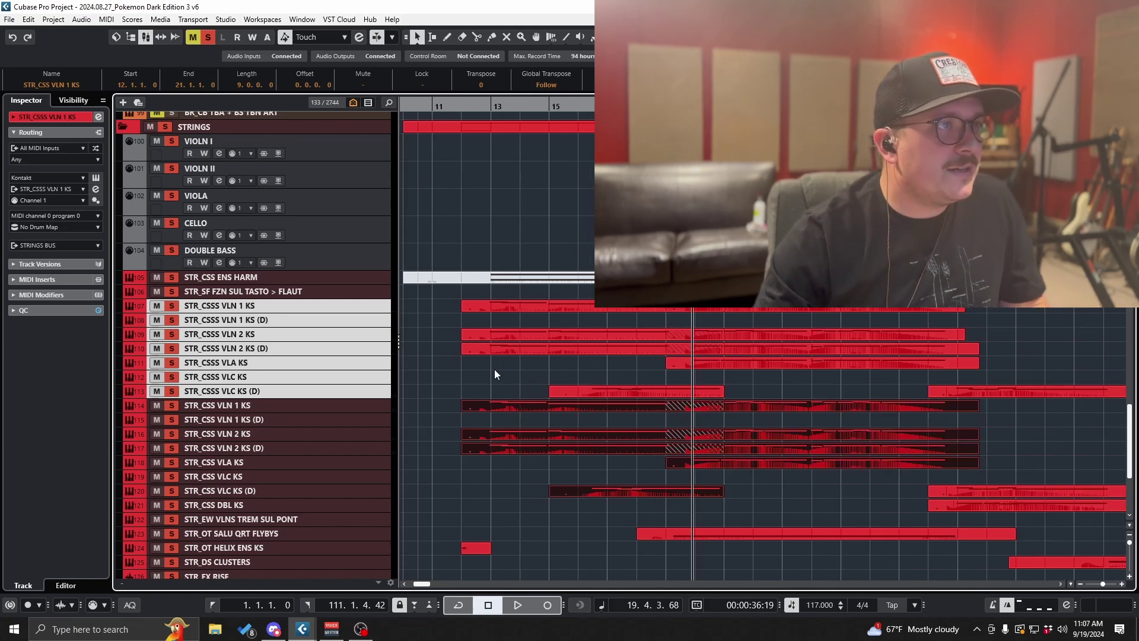
click(545, 307)
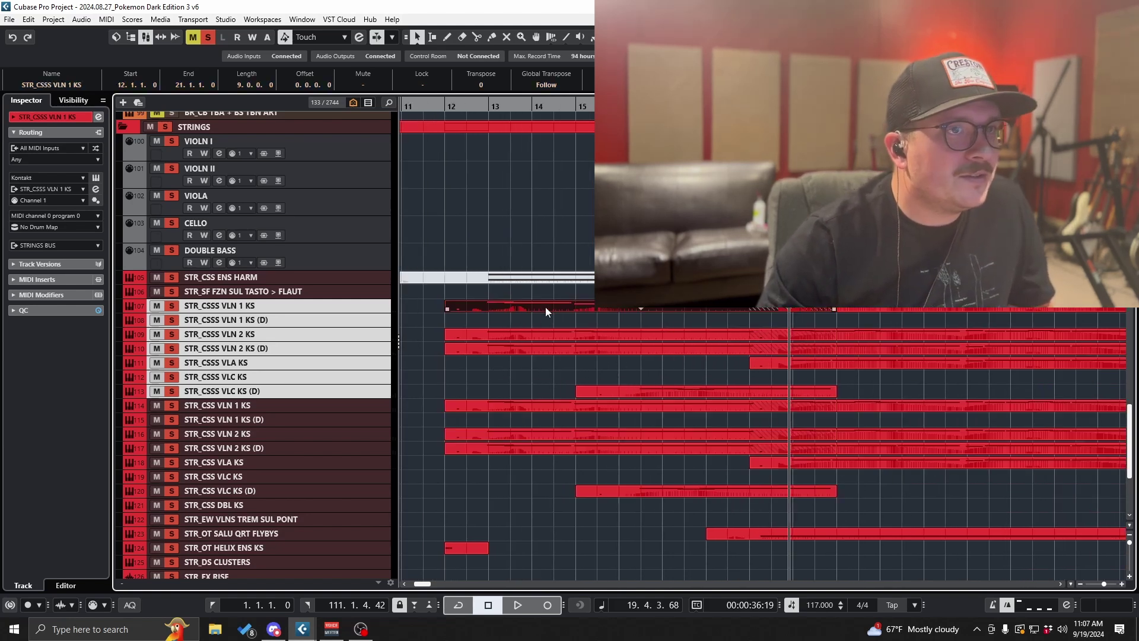
double_click(512, 307)
Step: Examine the A#4–F#4 and A#3–F#3 note pairs in the violin 1 part
drag(355, 329, 389, 392)
drag(451, 410, 487, 442)
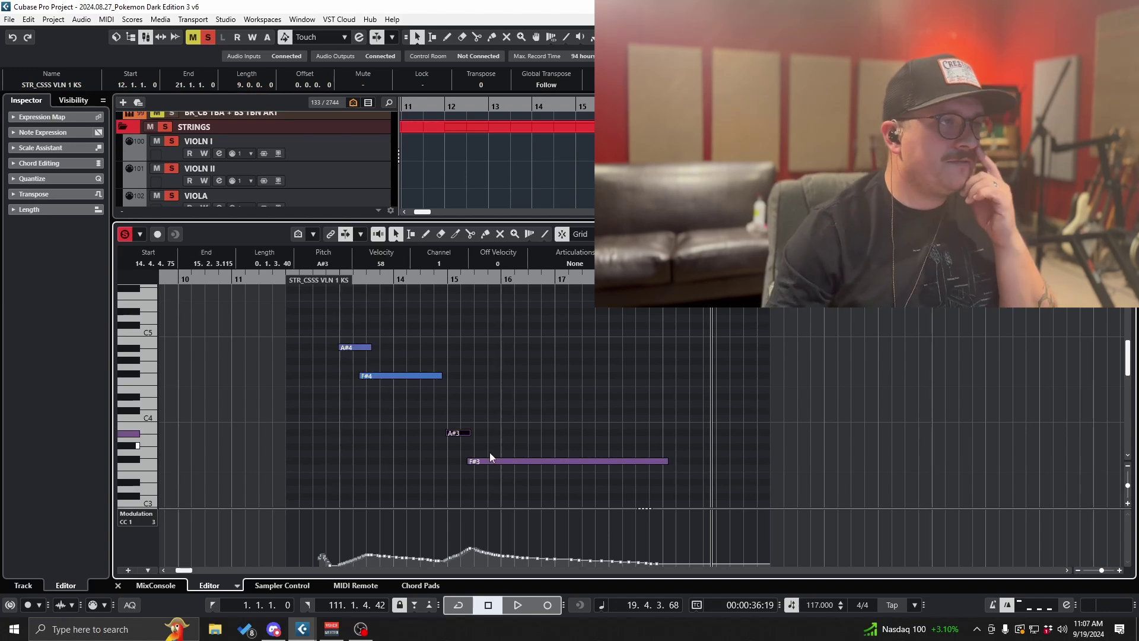
key(Right)
click(363, 347)
drag(386, 368, 392, 391)
drag(457, 410, 497, 470)
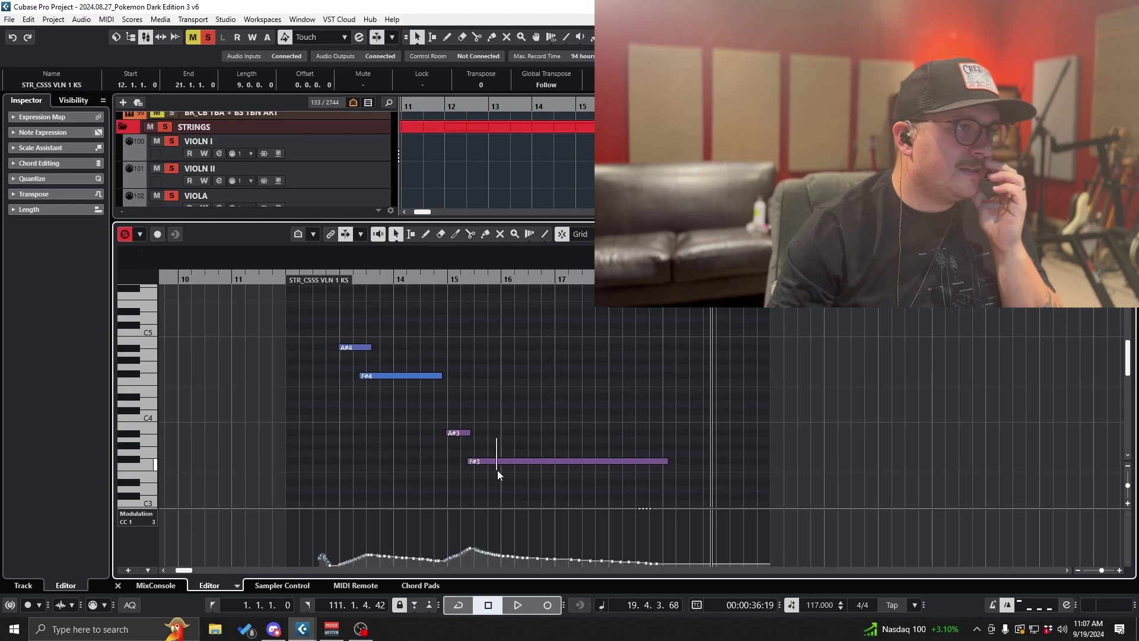
Step: Check the individual A#4, F#4, A#3 and F#3 notes in the violin 1 part and undo the stray move of F#3
click(497, 462)
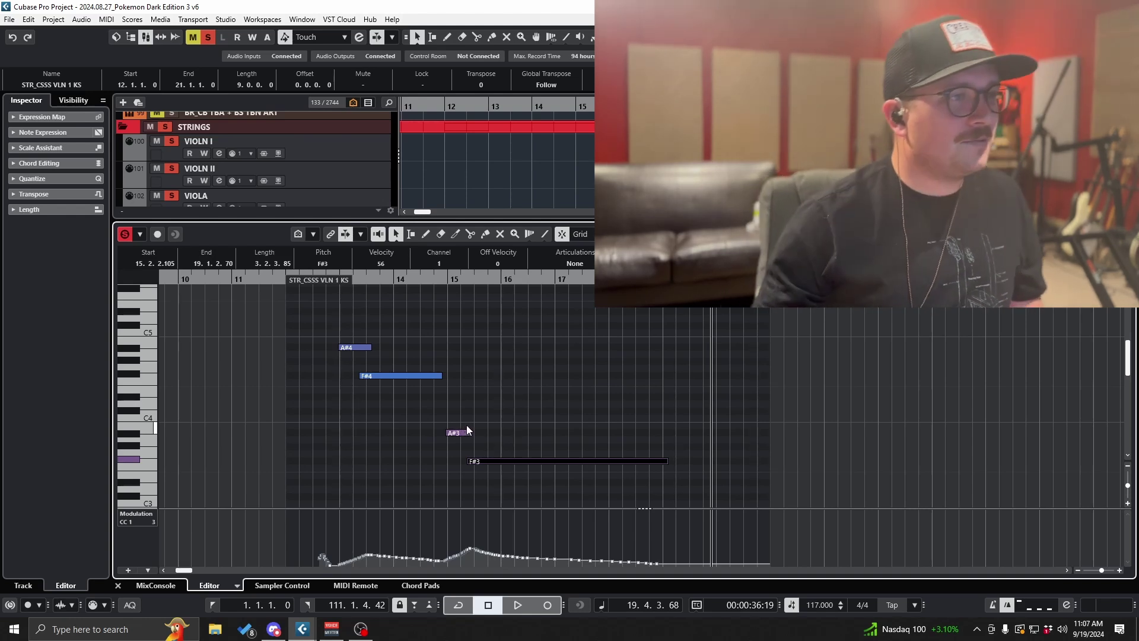
click(353, 329)
drag(355, 351, 356, 356)
drag(380, 364, 384, 386)
drag(447, 413, 488, 459)
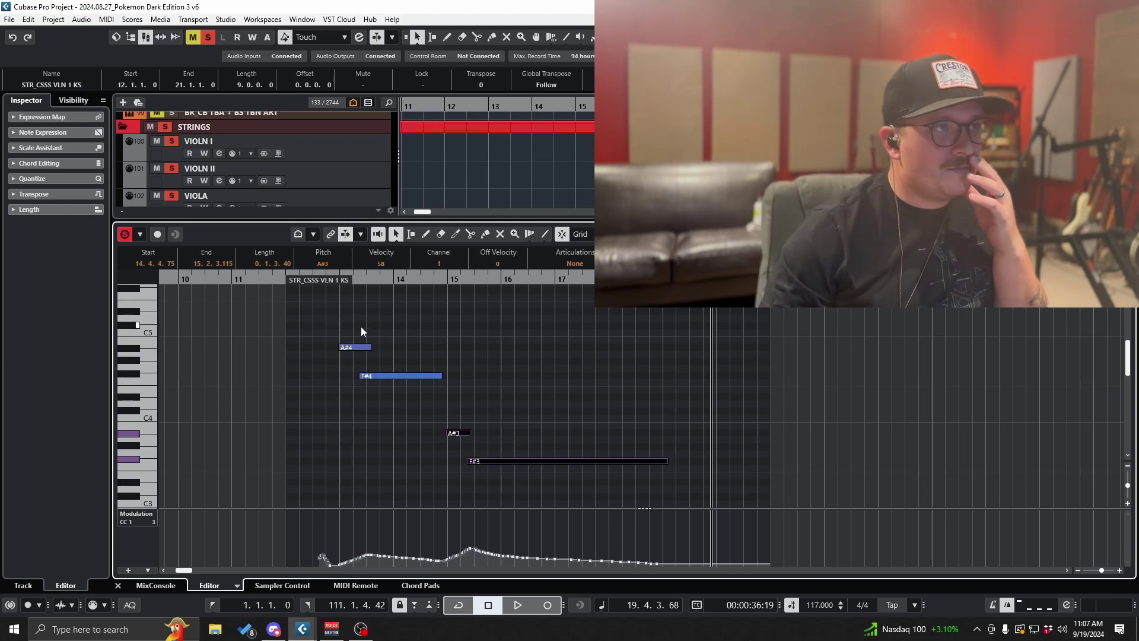
click(360, 347)
click(396, 375)
drag(454, 413, 500, 482)
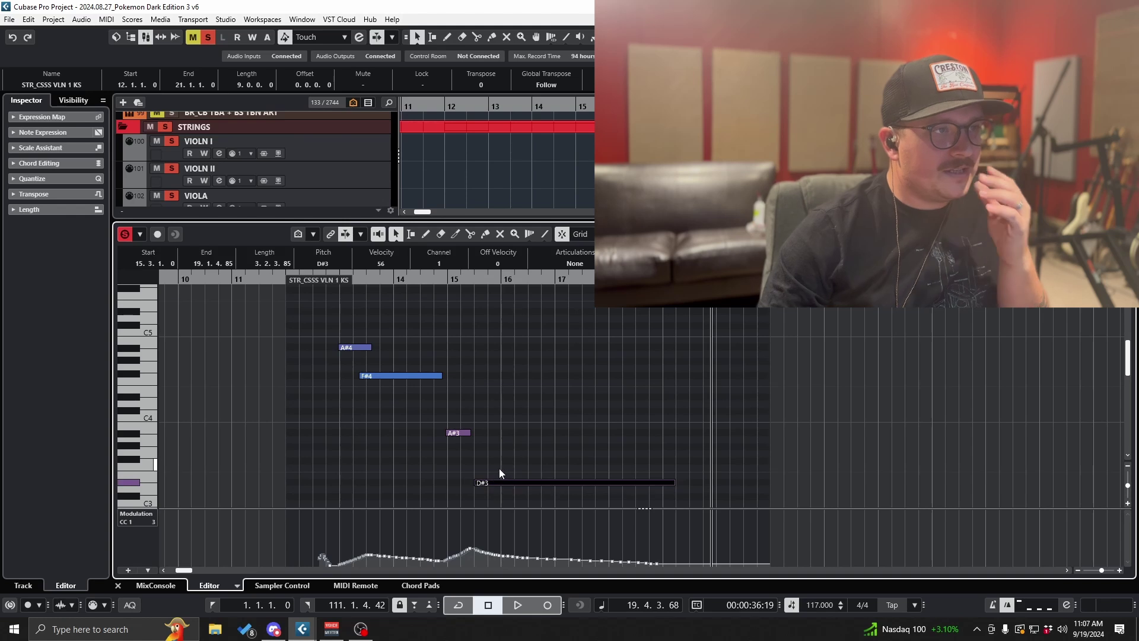
key(ctrl+z)
Step: Copy the STR_CSSS VLN 1 KS part at bar 12 onto the VIOLN I track and open the copy in the Key Editor
key(ctrl+e)
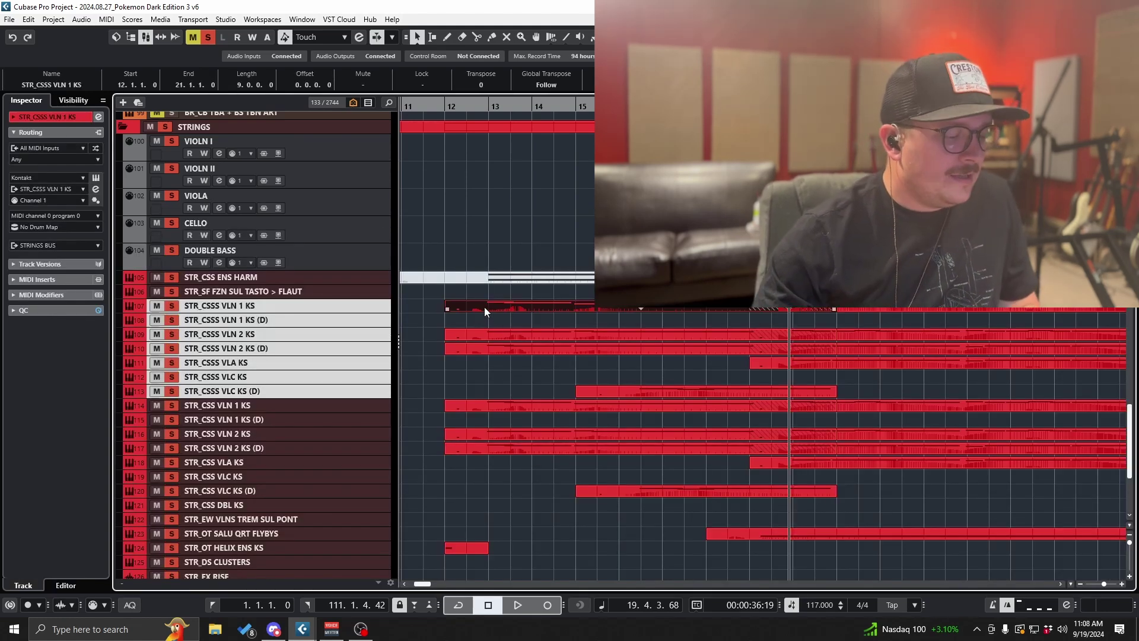
drag(487, 295, 542, 150)
key(ctrl+e)
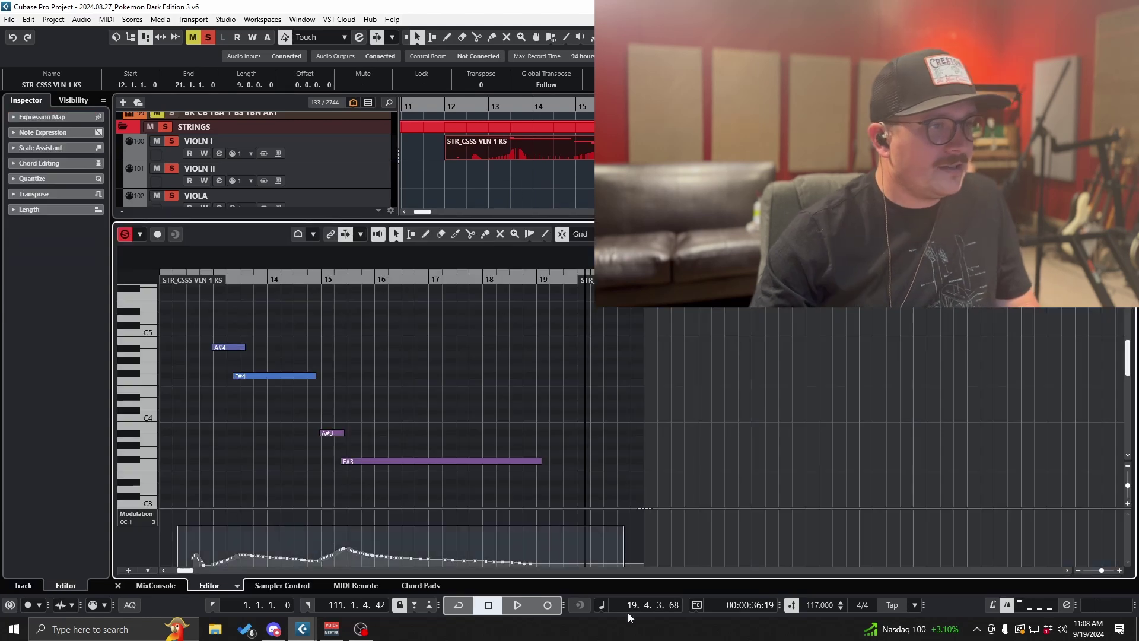
Step: Clear the copied part's Modulation (CC 1) data and check its Aftertouch and Pitchbend lanes
click(147, 513)
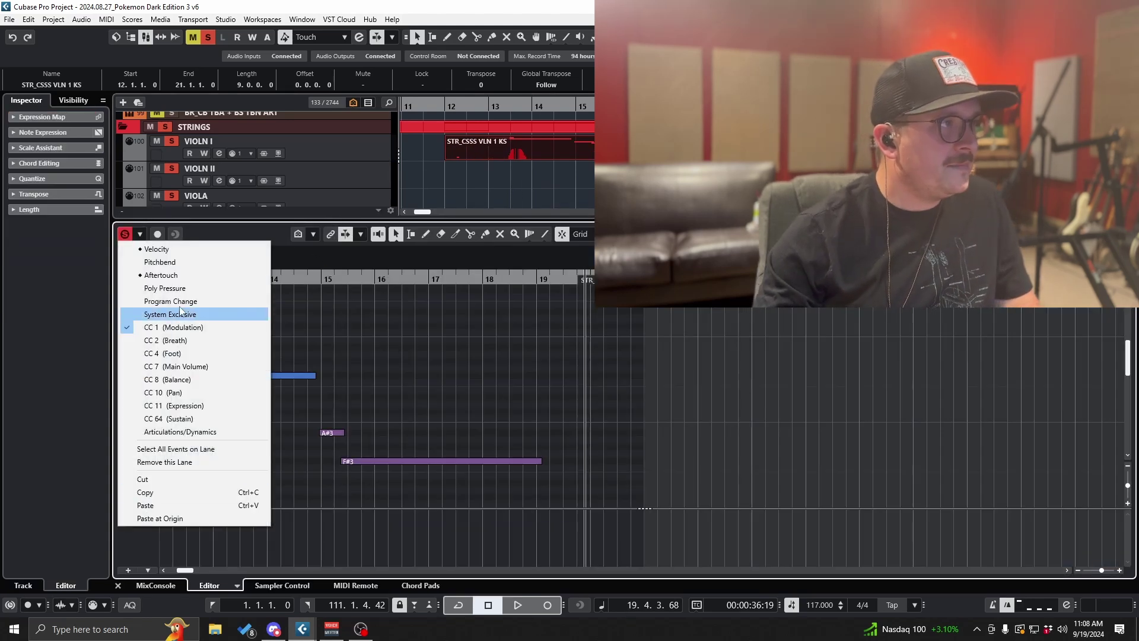
click(161, 275)
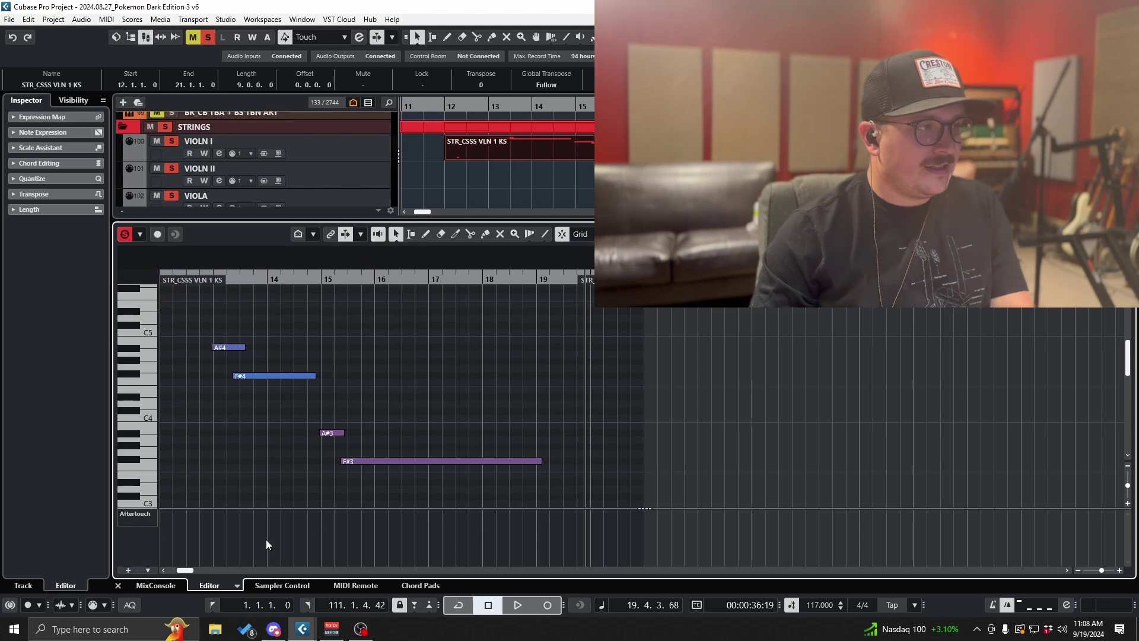
click(138, 513)
click(187, 259)
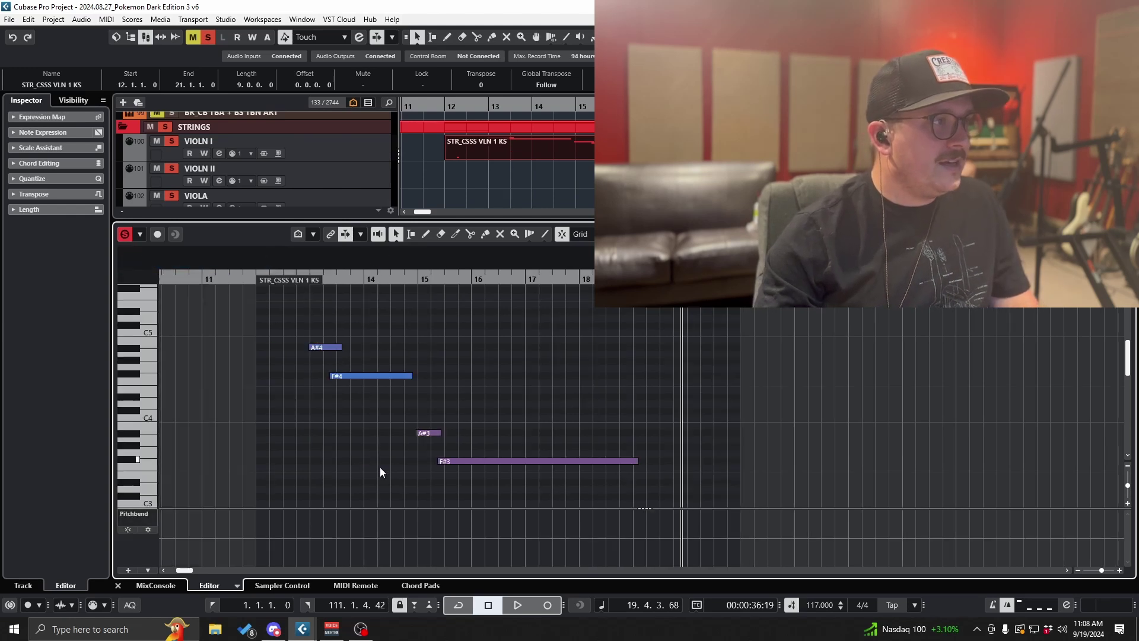
Step: Delete the C0 keyswitch note in bar 12 of the copied violin 1 part
scroll(415, 460, left, 3)
scroll(474, 458, down, 2)
drag(612, 456, 541, 499)
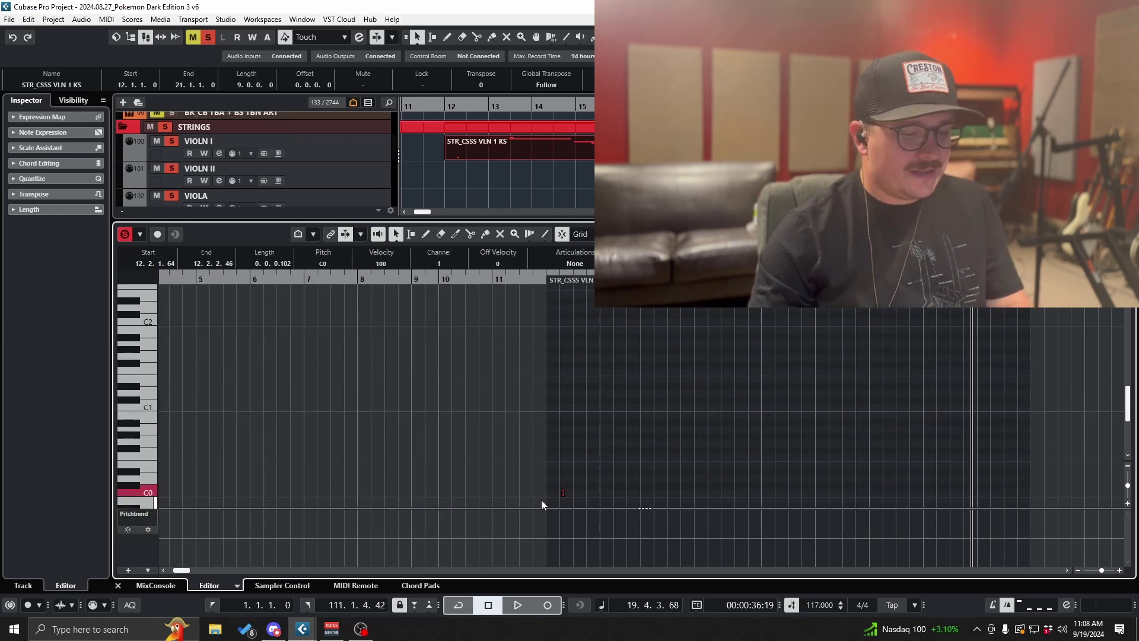
scroll(742, 485, up, 10)
scroll(695, 481, up, 2)
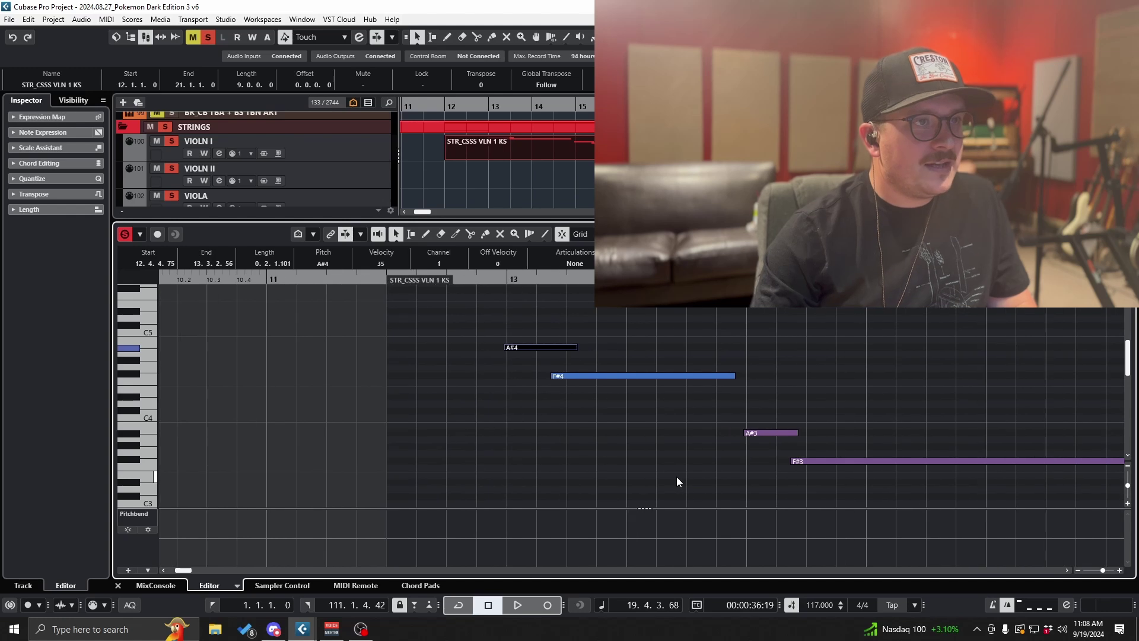
Step: Quantize the starts of the A#4, F#4, A#3 and F#3 notes in the VIOLN I copy to the grid
drag(555, 336, 854, 466)
click(688, 234)
click(688, 276)
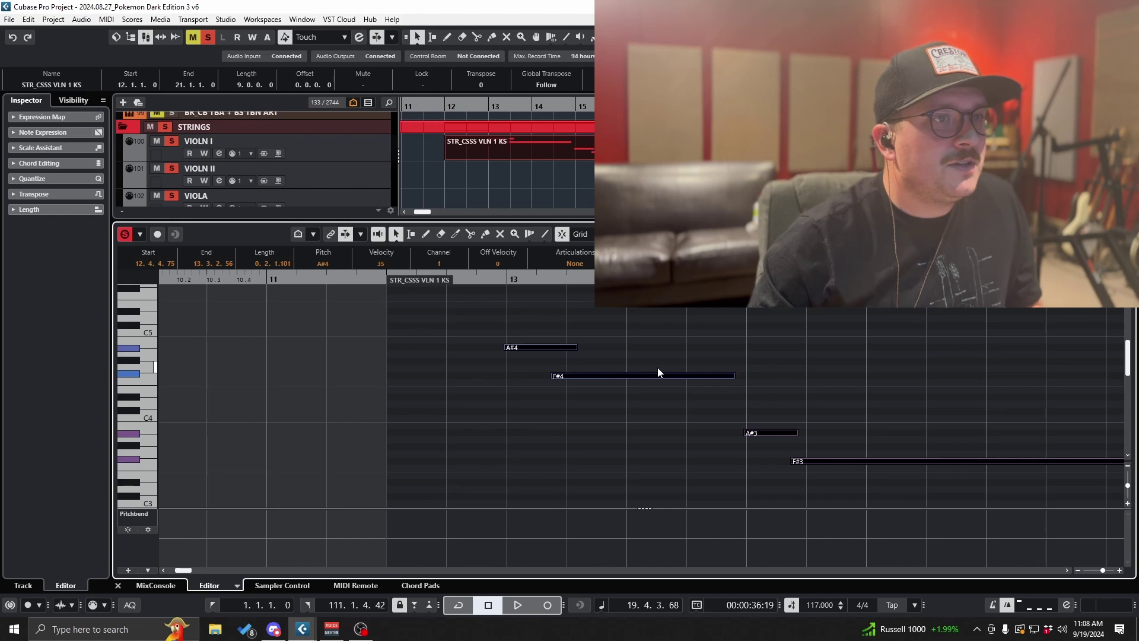
scroll(657, 368, down, 2)
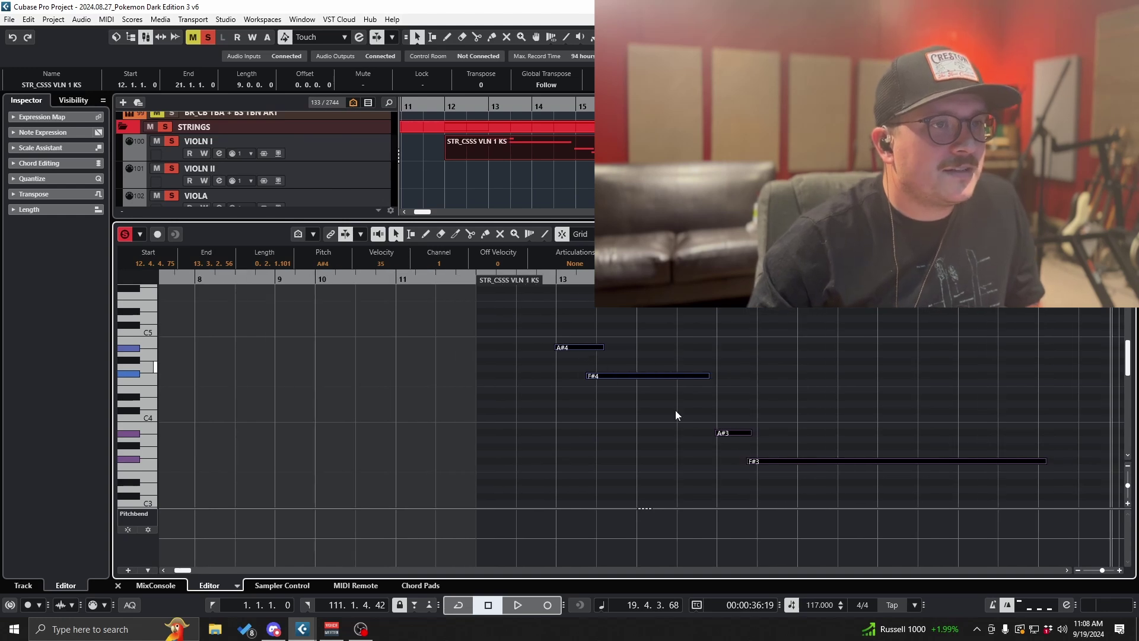
key(q)
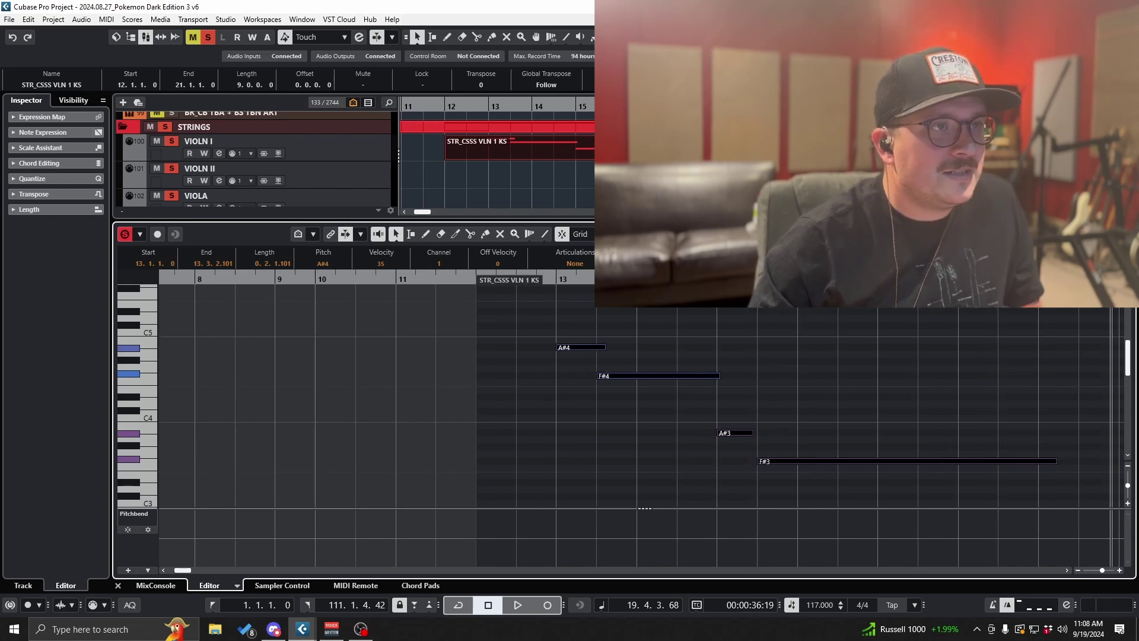
Step: Quantize the ends of the first three notes and apply legato so each reaches the next, leaving F#3 out of the selection
drag(594, 310, 739, 471)
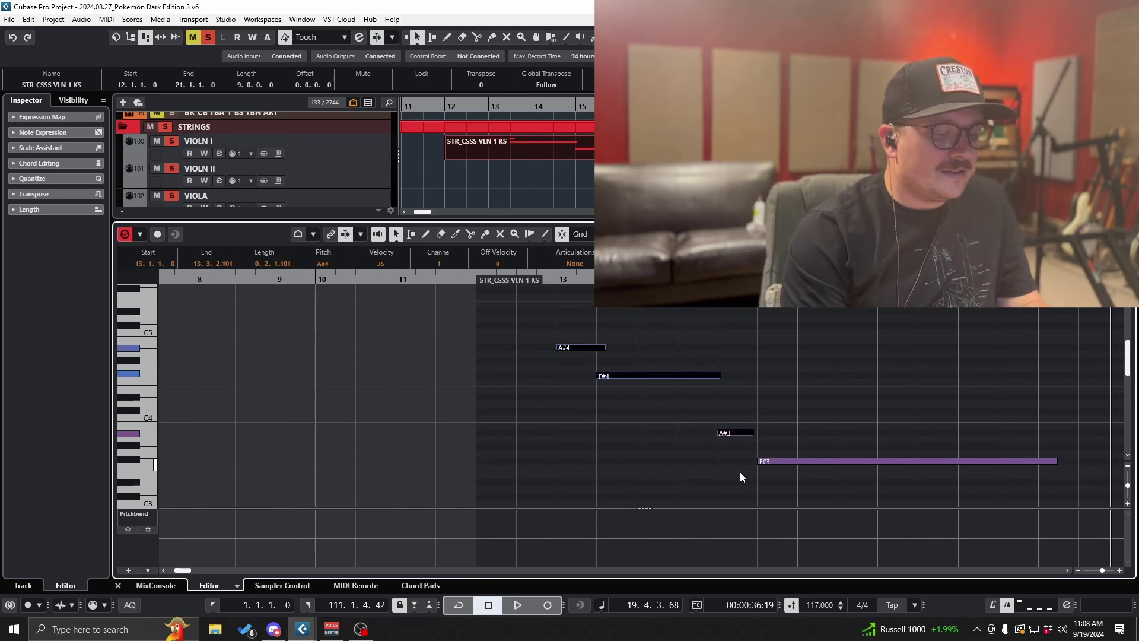
key(alt+q)
key(shift+l)
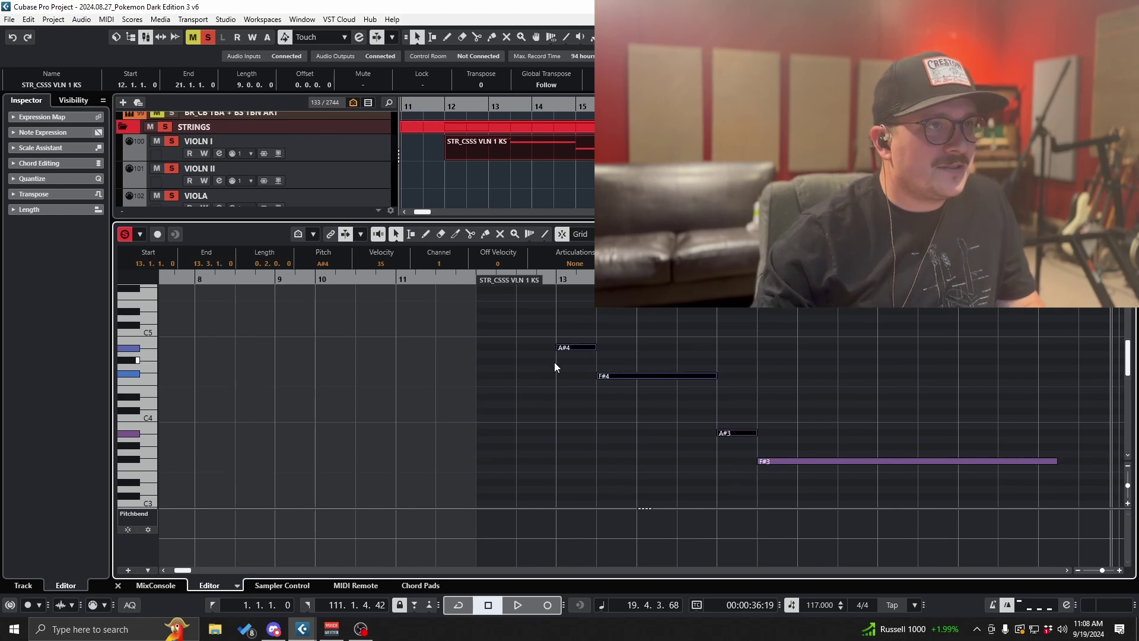
Step: Unsolo the STRINGS folder, solo only STR_CSSS VLN 1 KS and play briefly from bar 13
key(l)
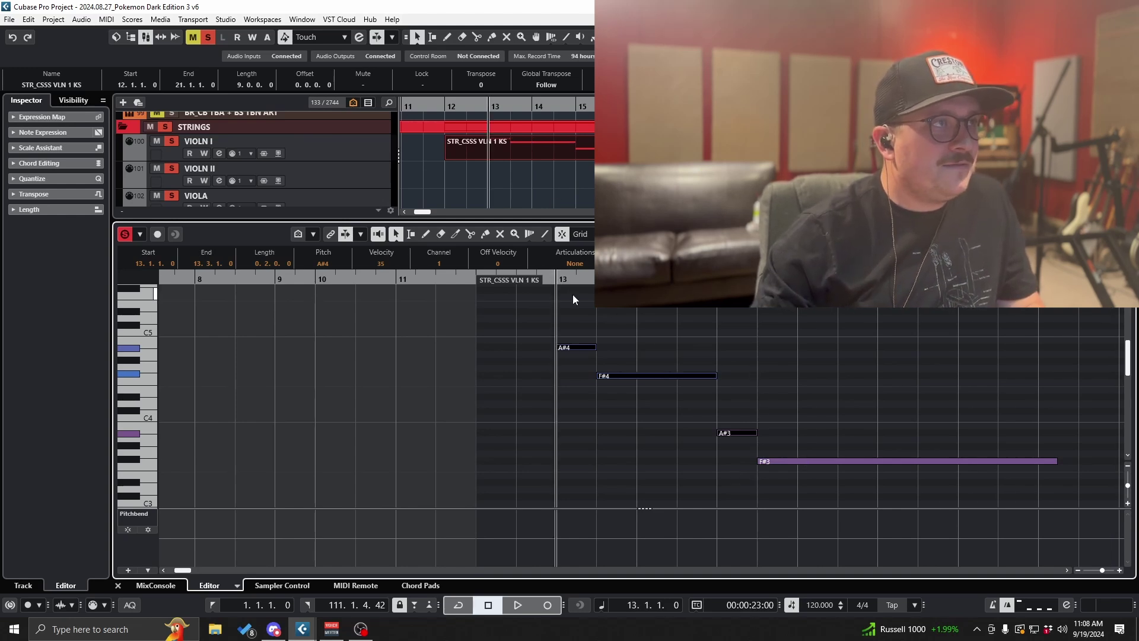
click(157, 127)
scroll(343, 177, down, 3)
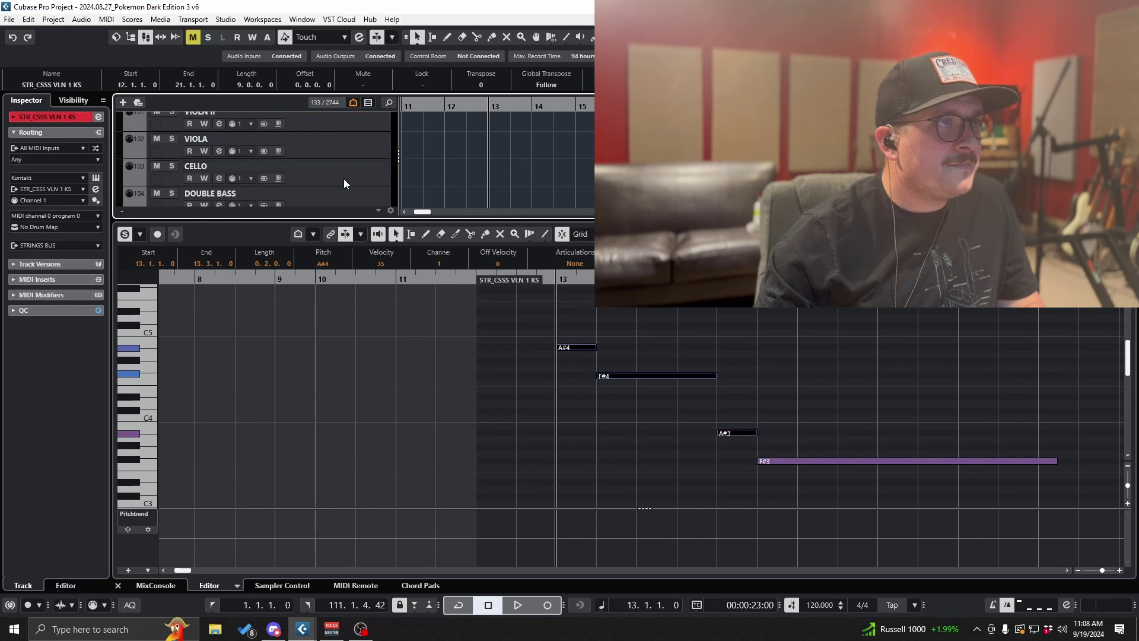
click(189, 155)
key(s)
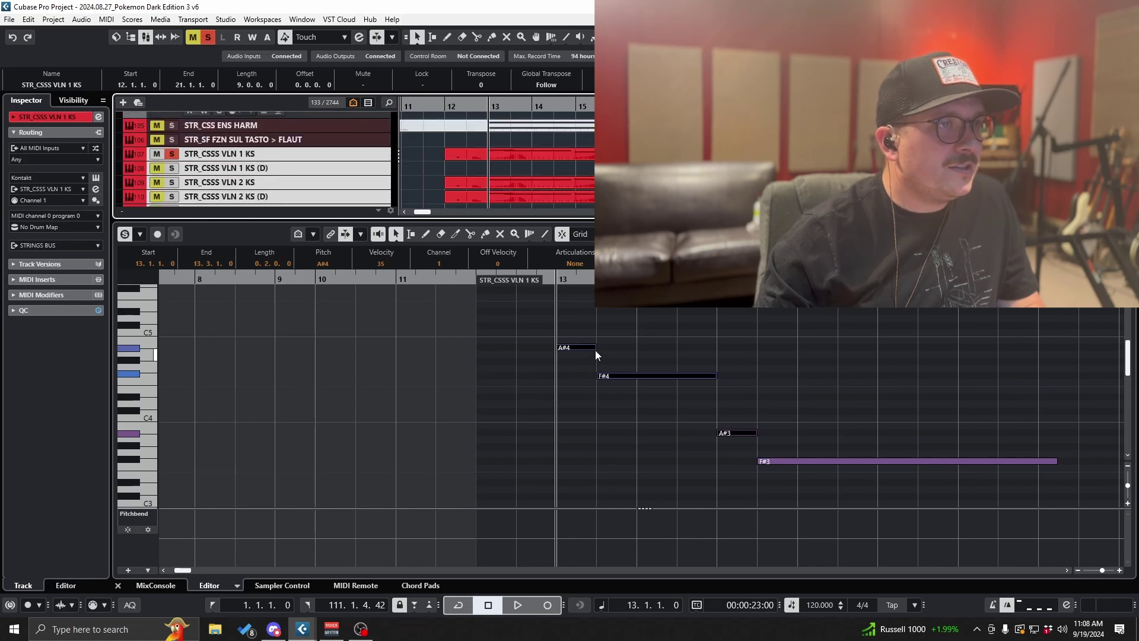
key(space)
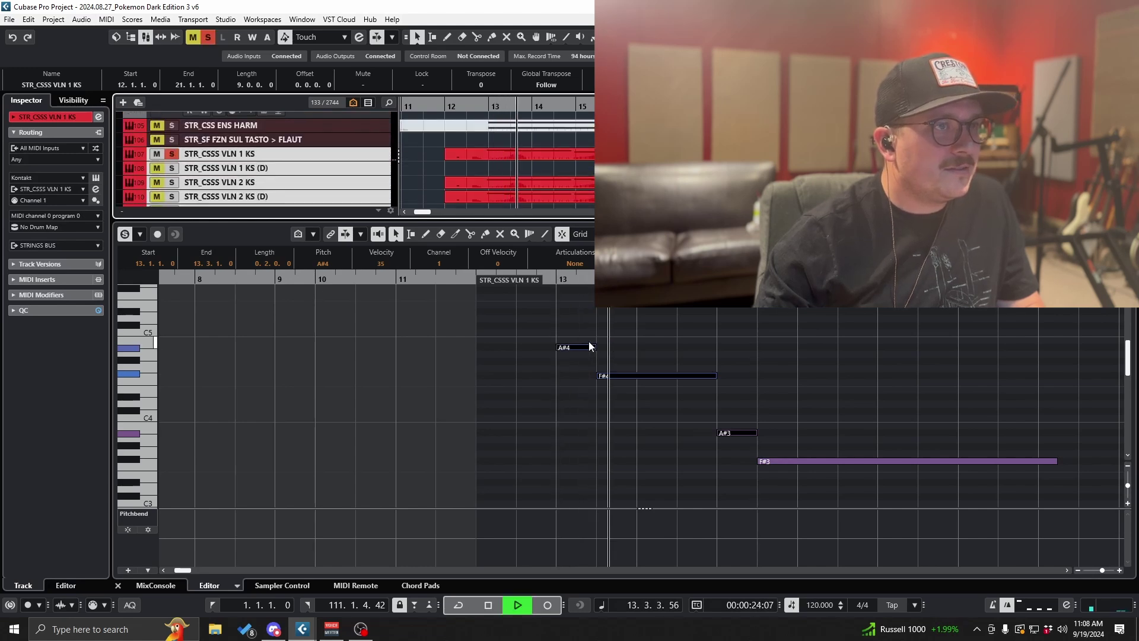
key(space)
Step: Solo STR_CSS VLN 1 KS as well and play the passage from bar 12
scroll(294, 156, down, 2)
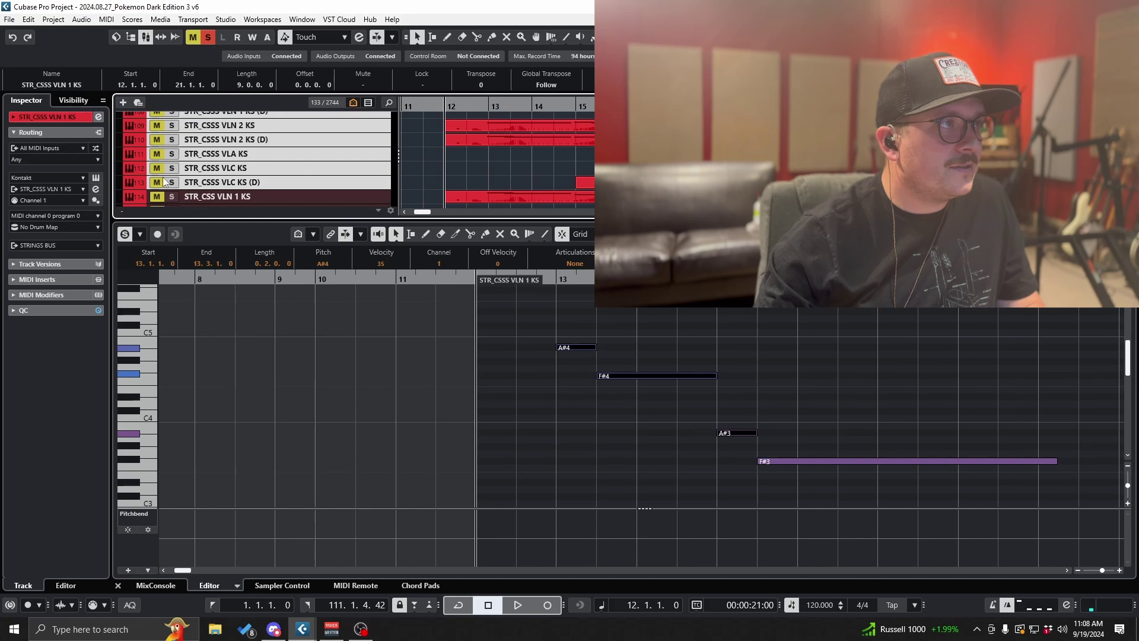
click(171, 196)
key(space)
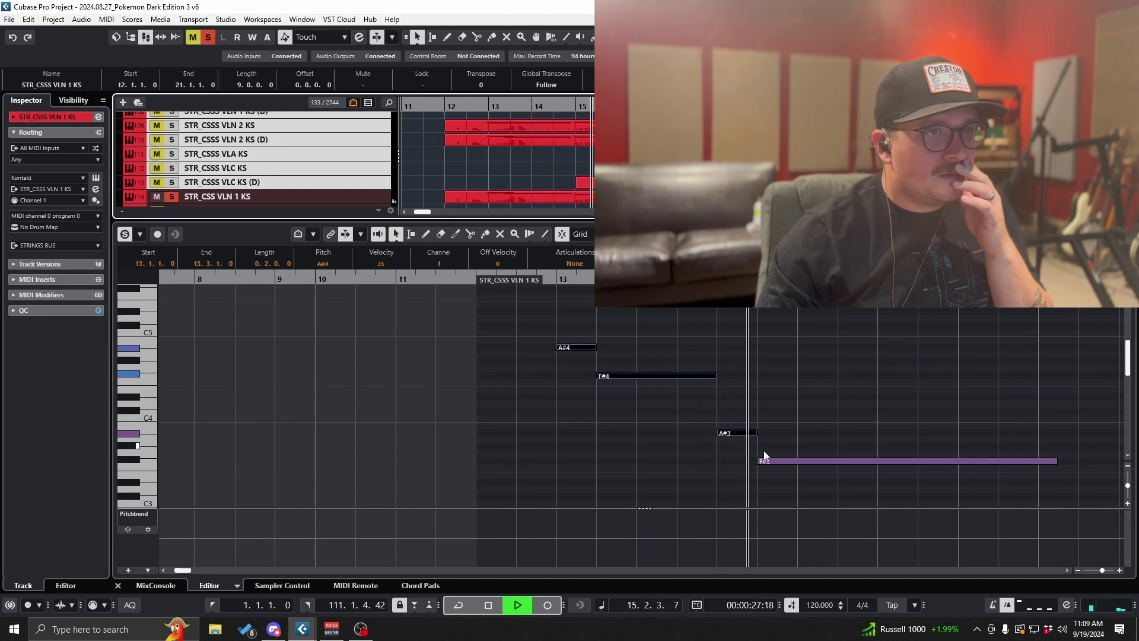
Step: Shorten the long F#3 note to end at bar 19 and stop playback
click(943, 443)
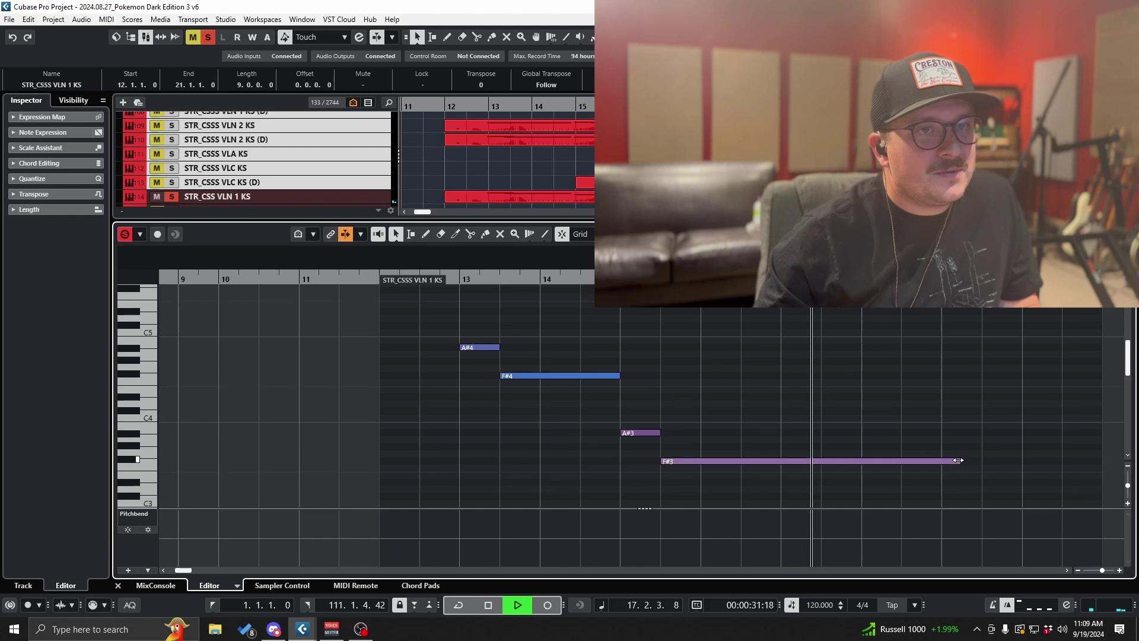
drag(959, 460, 942, 461)
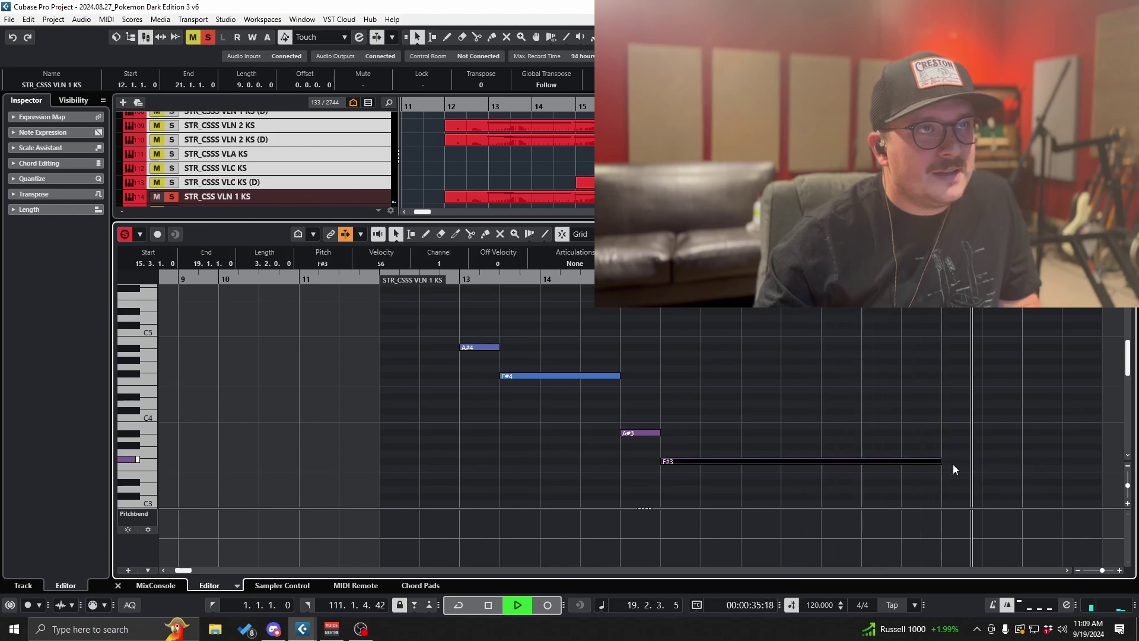
key(space)
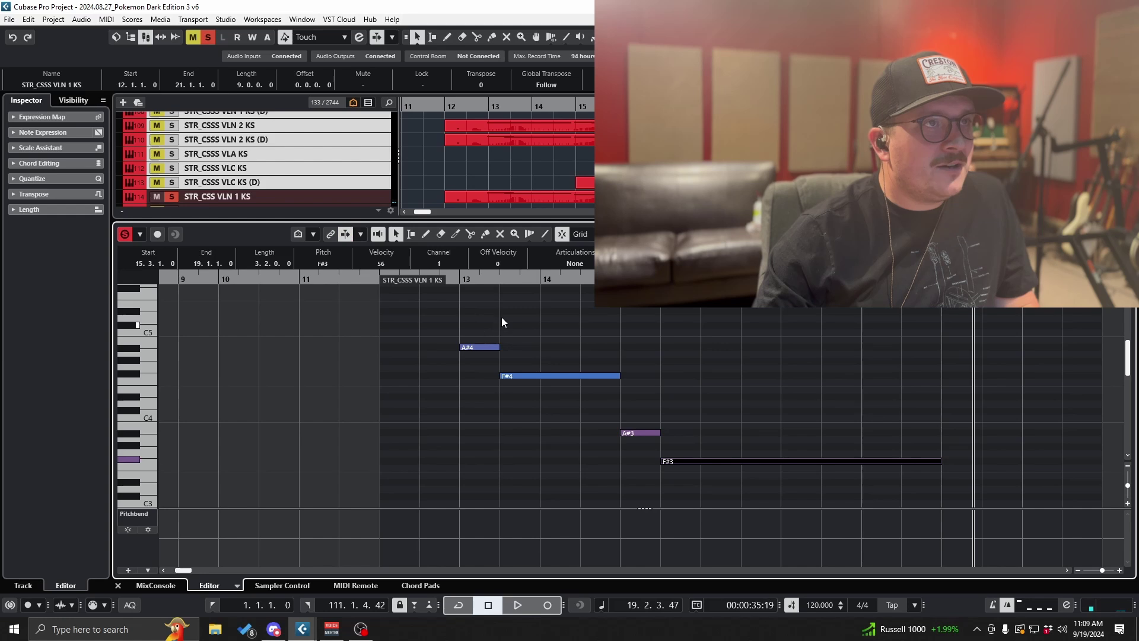
Step: Compare the notes of the STR_CSS VLN 1 KS part with the quantized copy on the VIOLN I track
scroll(527, 169, down, 1)
click(530, 178)
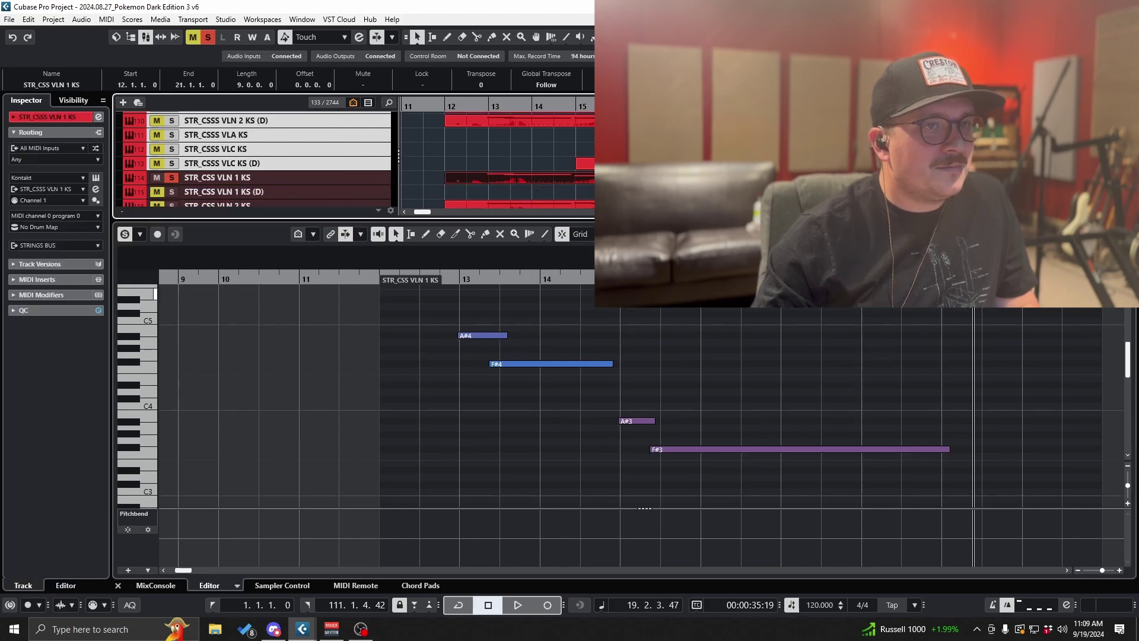
scroll(534, 194, up, 10)
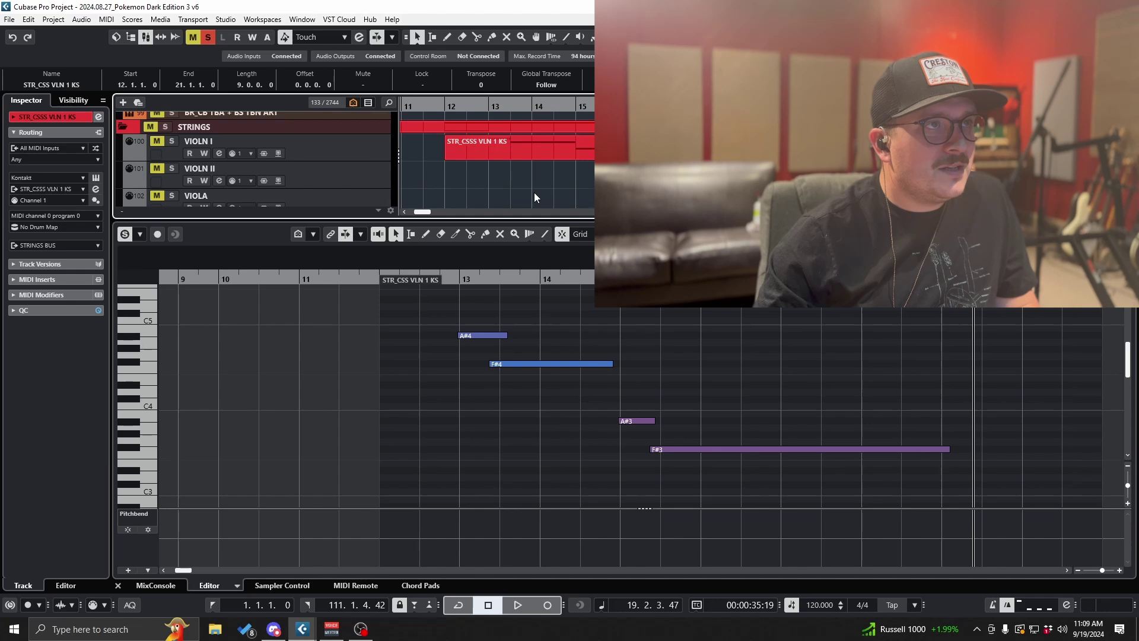
click(551, 172)
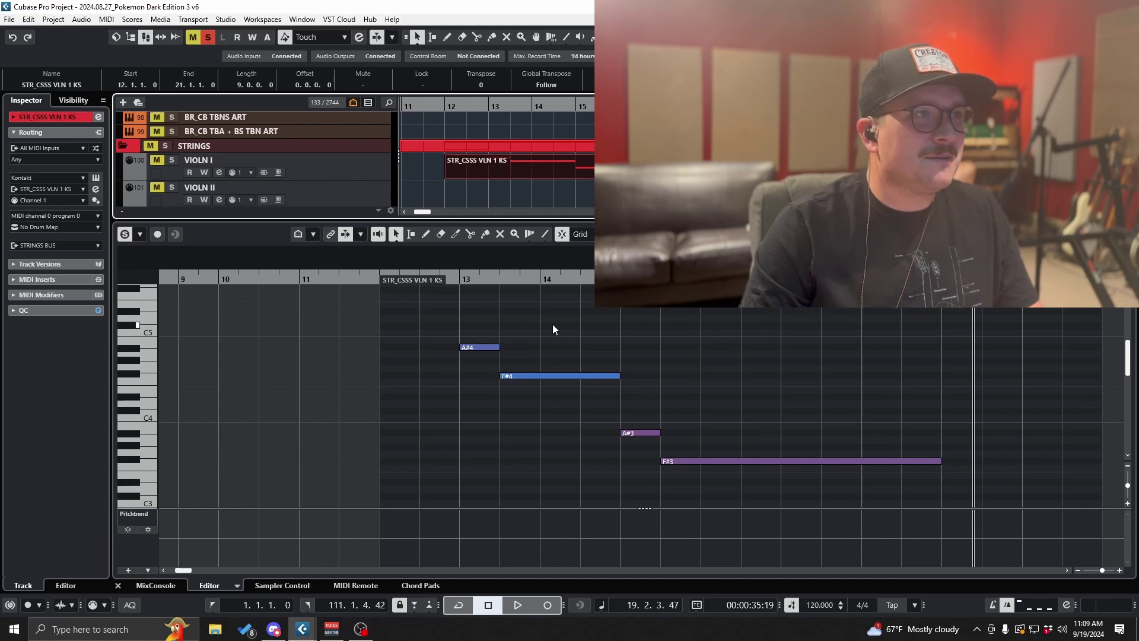
Step: Select the VLN 2 KS and VLN 2 KS (D) parts starting at bar 12 on both the STR_CSSS and STR_CSS tracks
scroll(553, 324, right, 3)
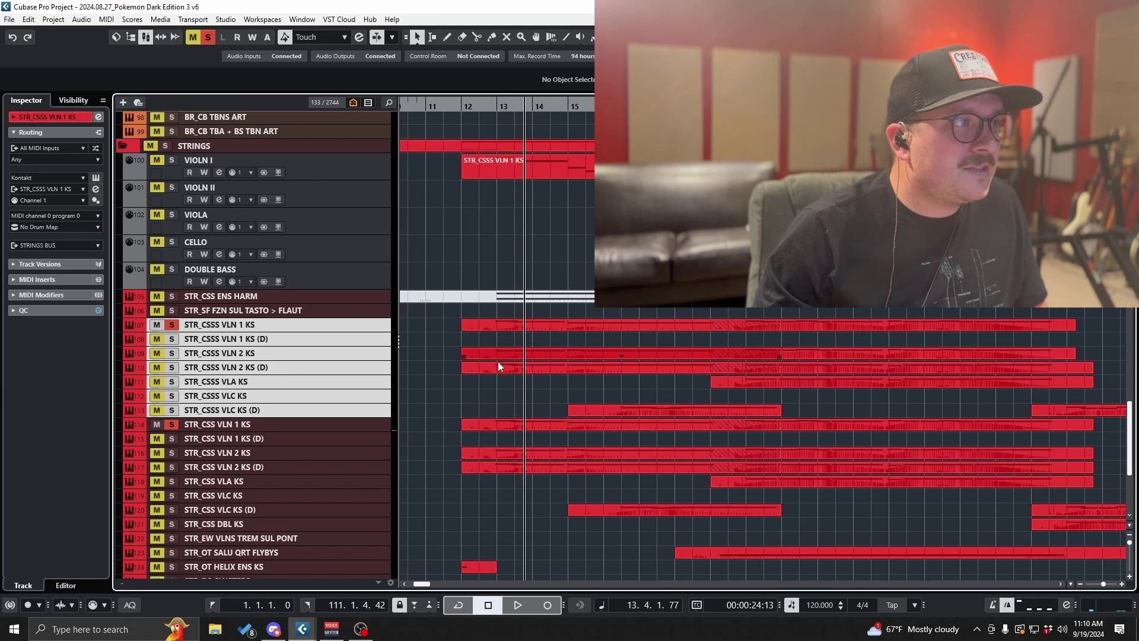
scroll(504, 375, up, 2)
drag(512, 345, 522, 369)
click(522, 369)
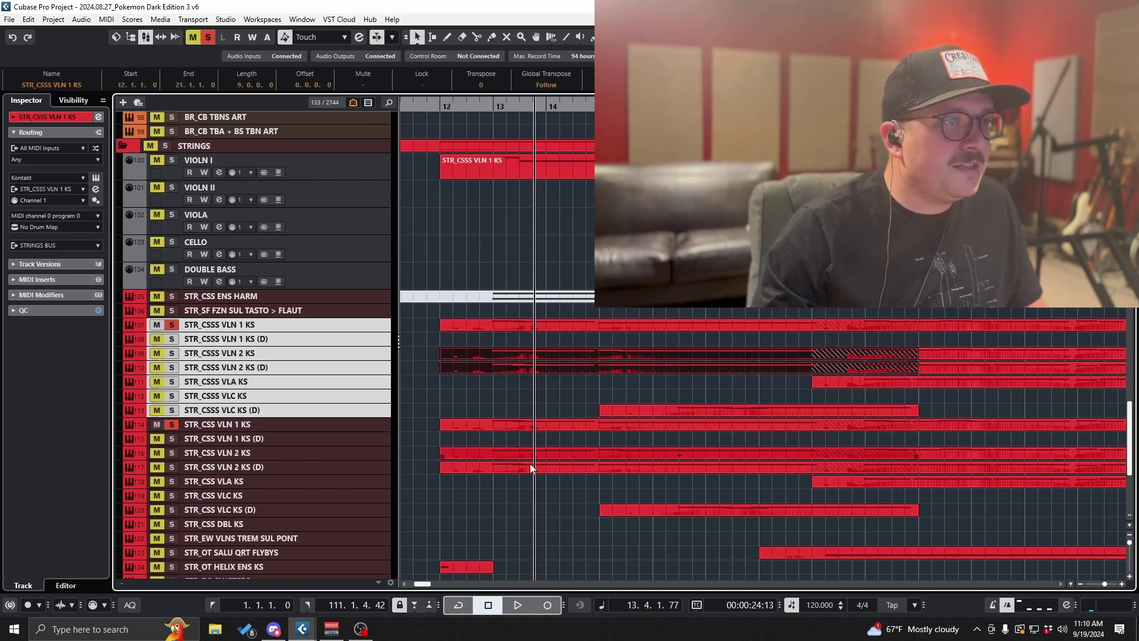
shift+click(537, 464)
shift+click(547, 454)
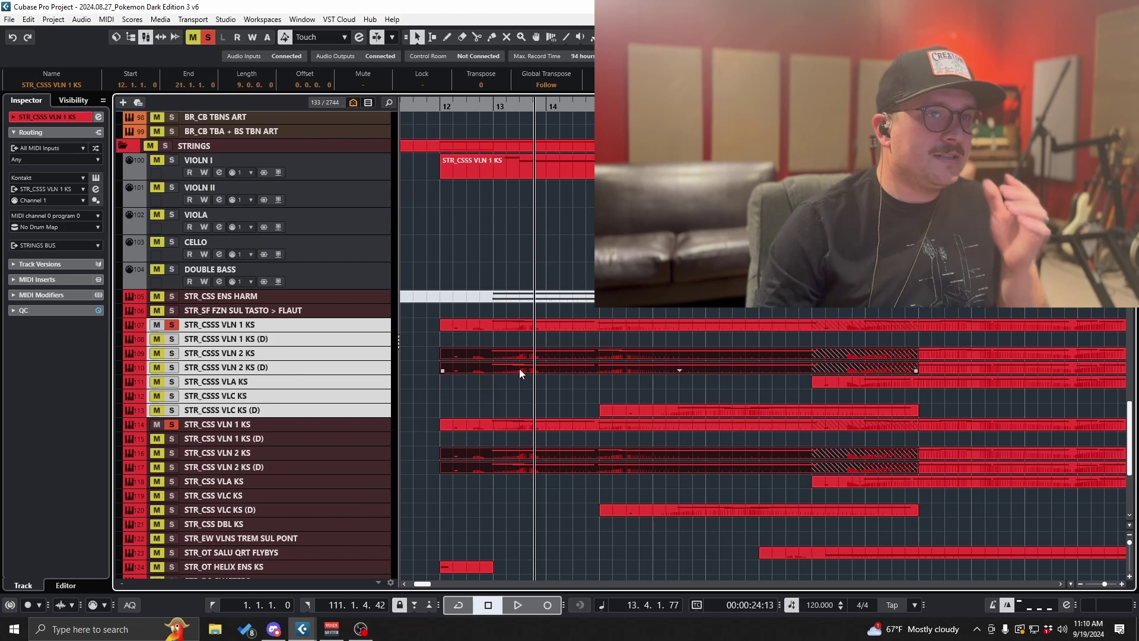
Step: Place the playhead at bar 12 and open the selected violin 2 parts together in the Key Editor
click(495, 105)
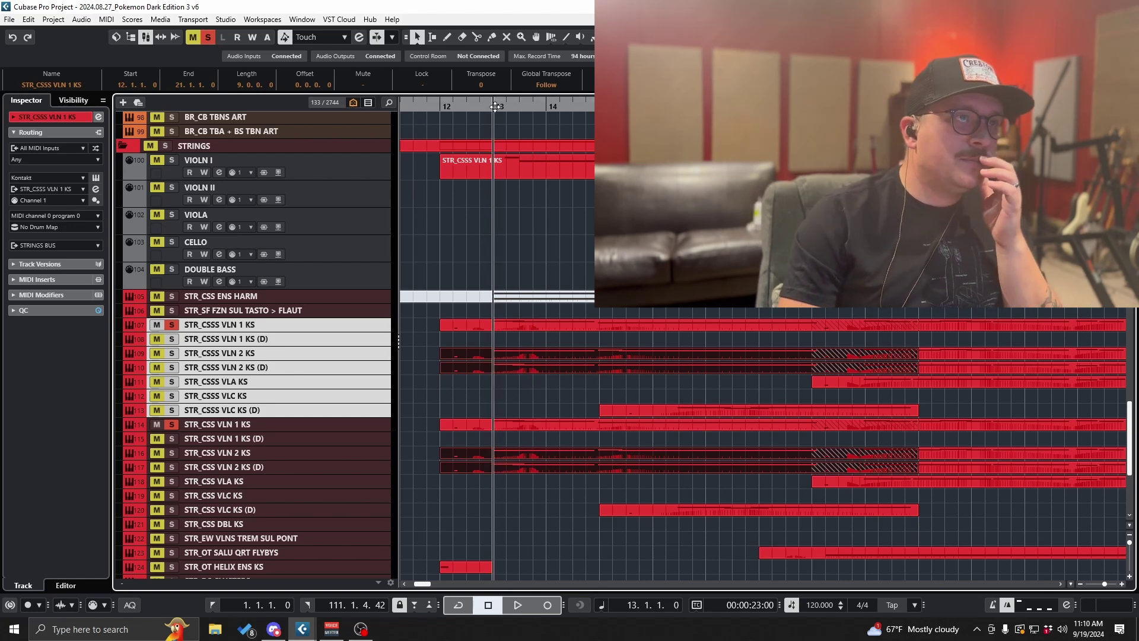
click(442, 105)
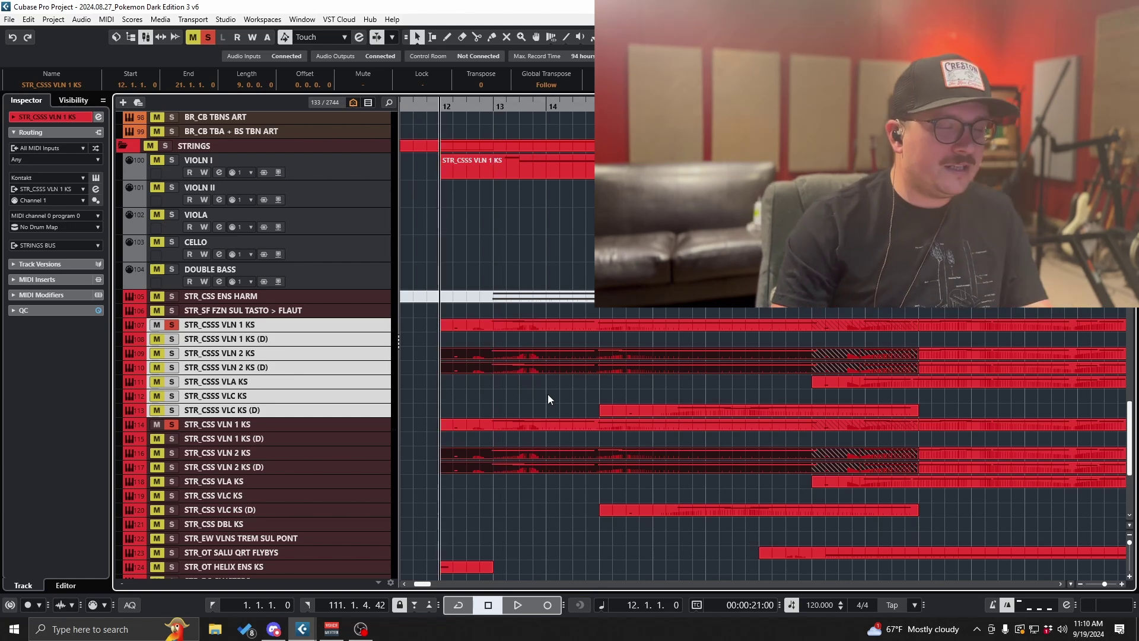
key(Return)
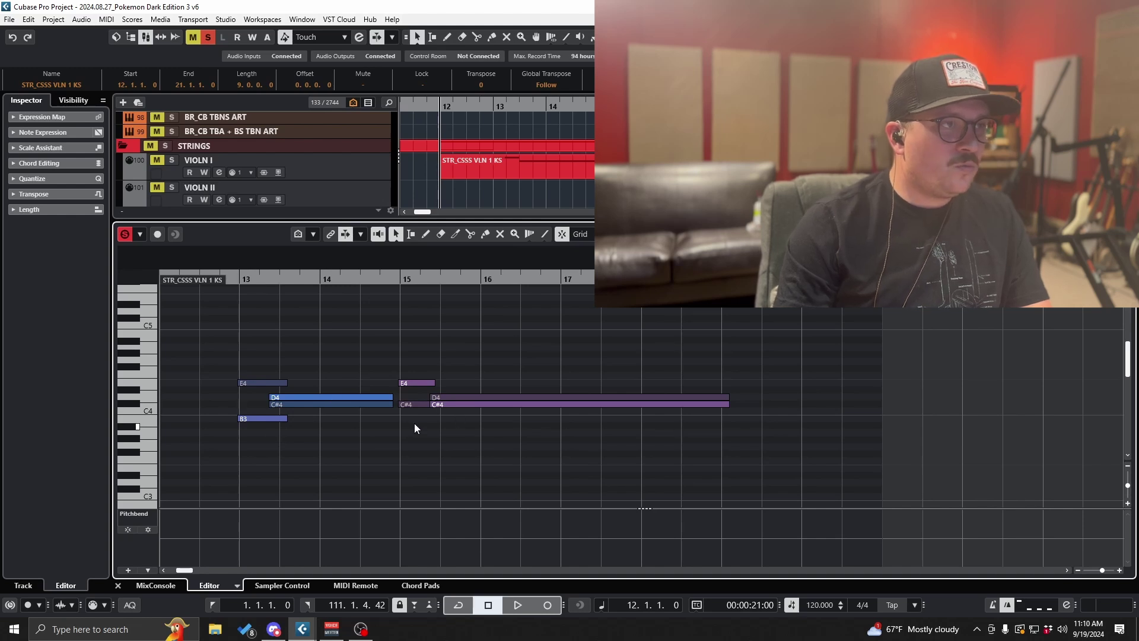
key(Return)
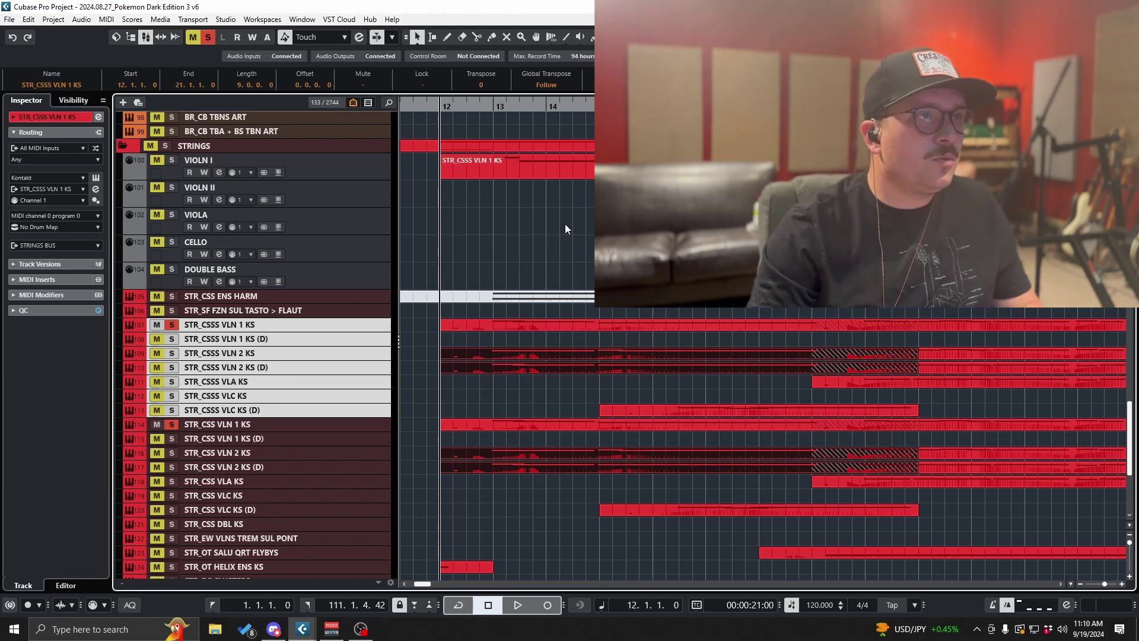
double_click(562, 366)
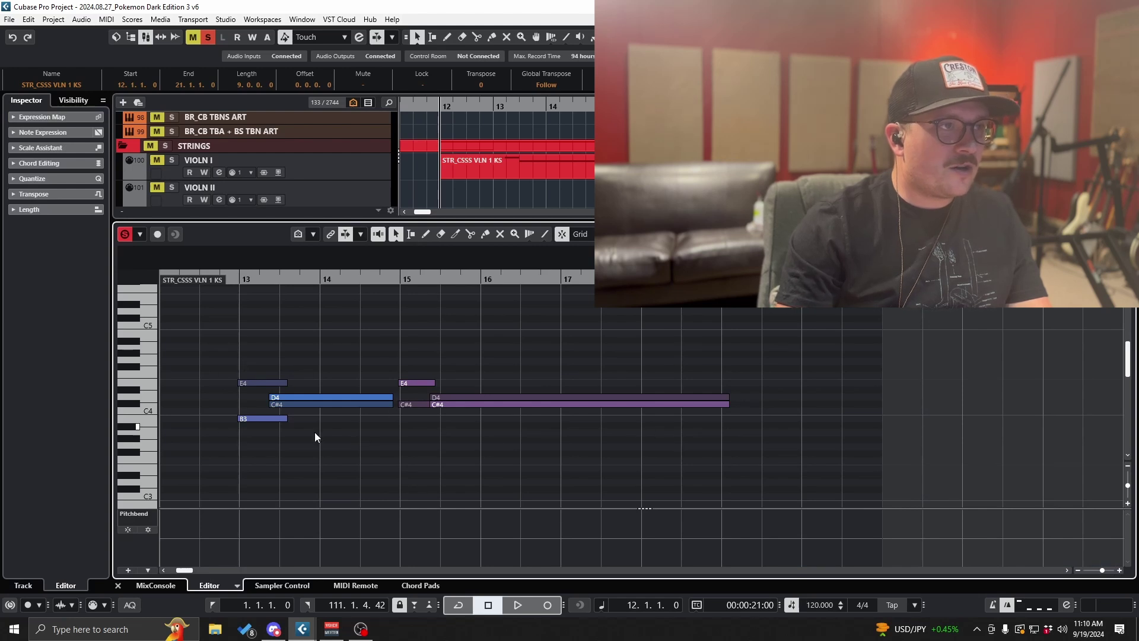
Step: Copy the STR_CSSS VLN 2 KS and VLN 2 KS (D) parts at bar 12 onto the VIOLN II track and glue them into one part
key(ctrl+e)
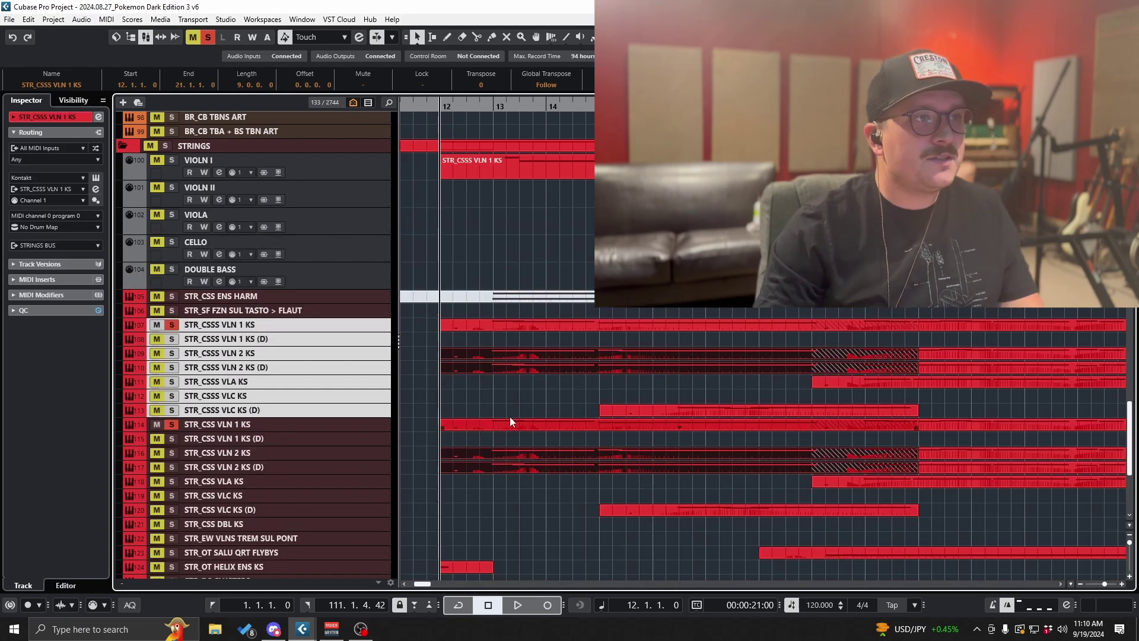
drag(508, 351, 511, 193)
shift+click(517, 368)
mouse_move(519, 368)
mouse_down()
mouse_move(519, 200)
mouse_move(492, 195)
mouse_up()
right_click(491, 192)
click(567, 192)
click(566, 193)
key(1)
click(567, 193)
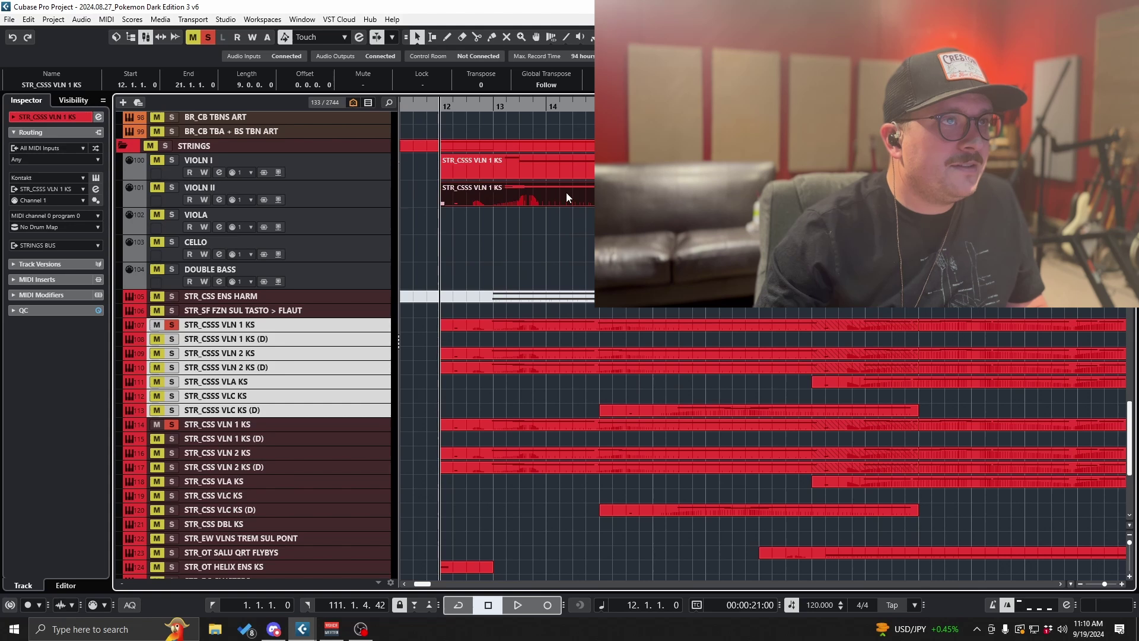
Step: Open the glued VIOLN II part in the Key Editor and delete its CC 1 (Modulation) data
double_click(566, 192)
click(135, 513)
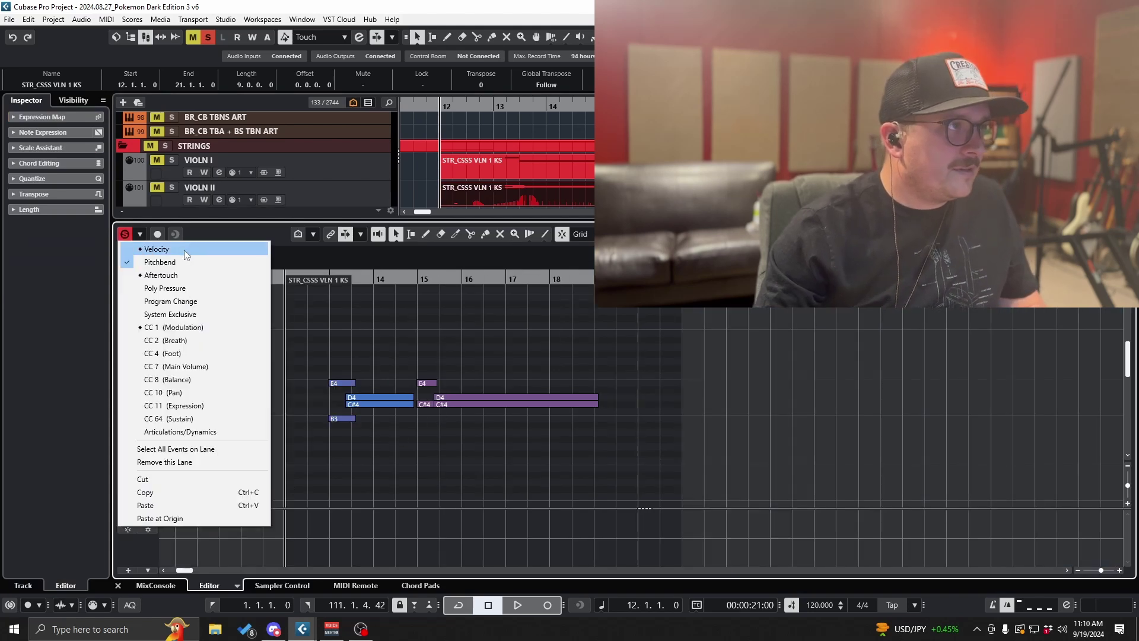
click(184, 250)
click(135, 514)
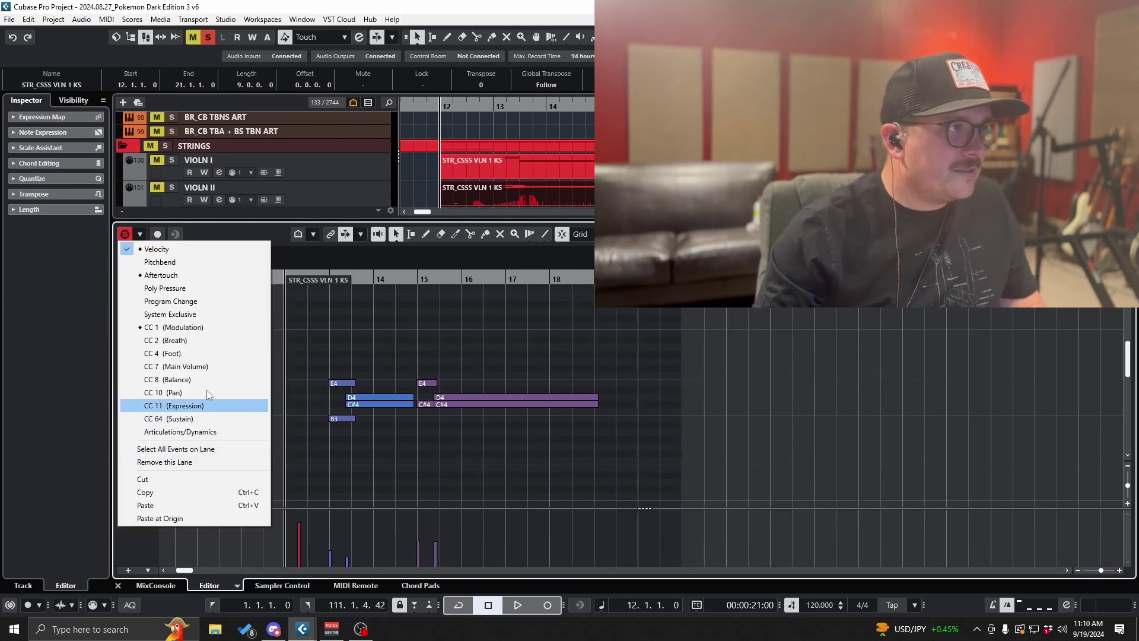
click(175, 327)
drag(536, 586, 245, 566)
key(Delete)
Step: Quantize all notes of the VIOLN II part to the grid with equal two-beat lengths
scroll(336, 461, down, 5)
key(ctrl+a)
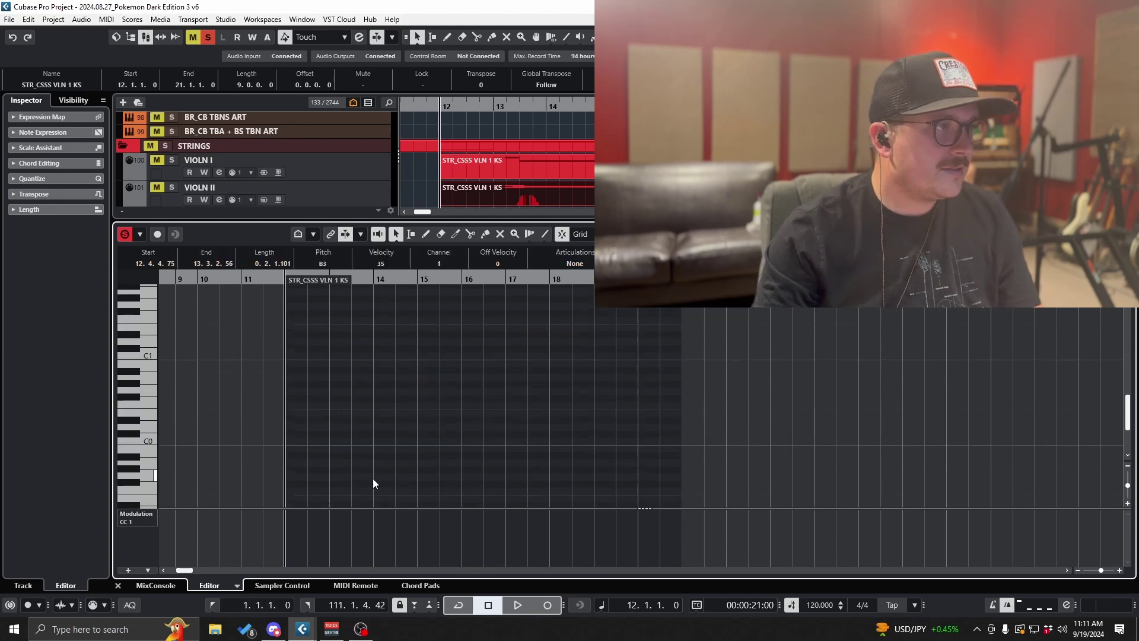
scroll(372, 478, up, 10)
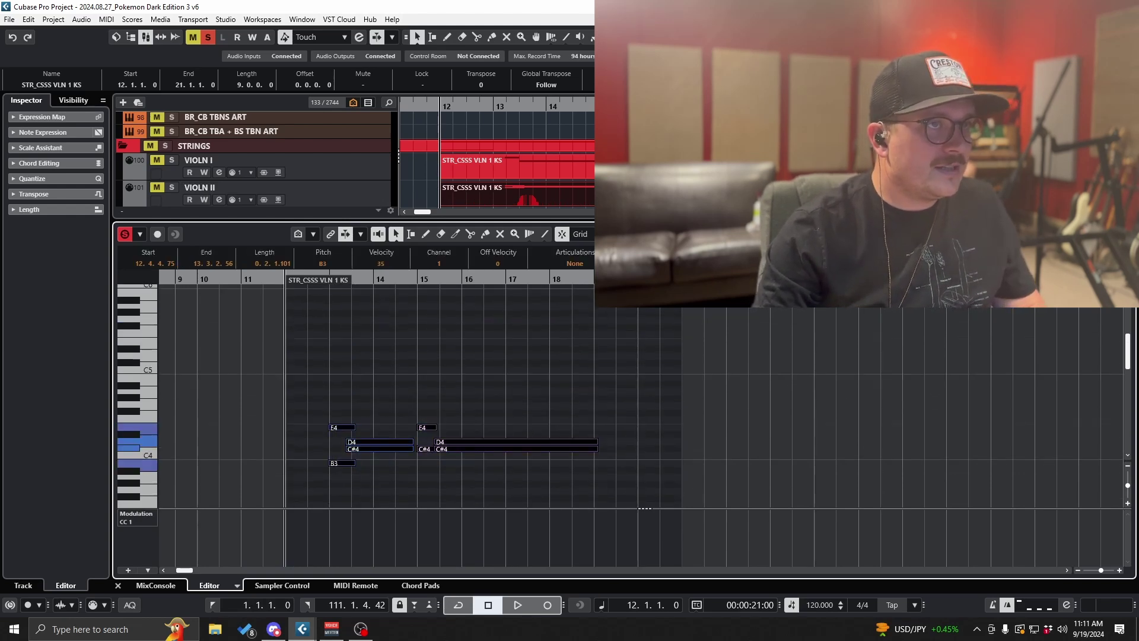
key(q)
key(shift+q)
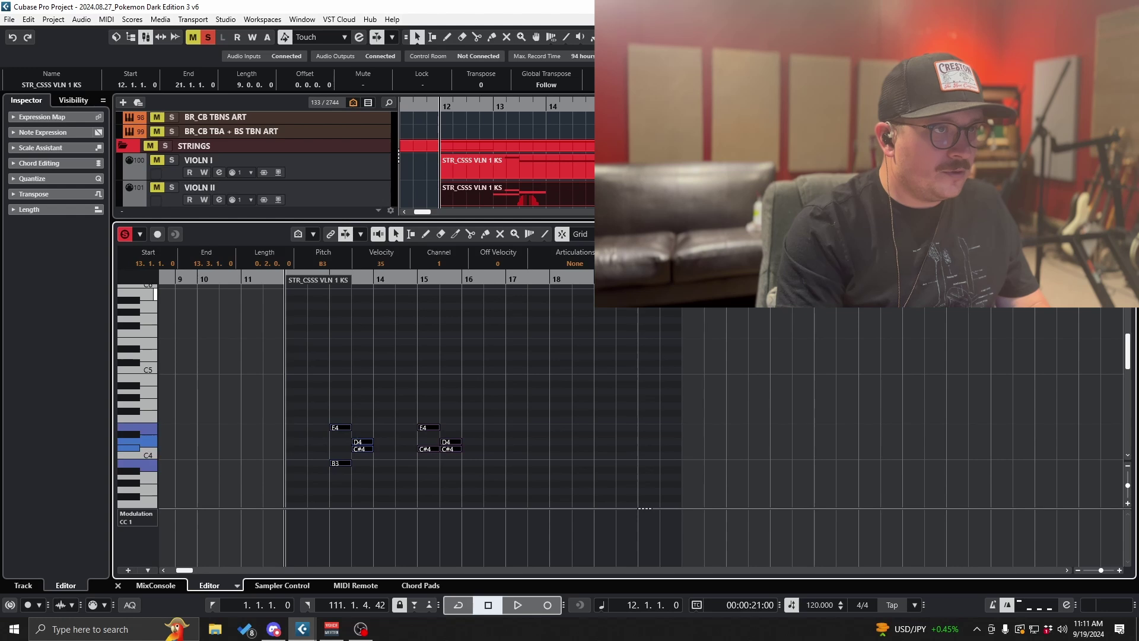
Step: Extend the violin 2 notes to legato and shorten the last C#4 and D4 notes to end at bar 19
key(shift+l)
click(679, 446)
drag(679, 446, 593, 448)
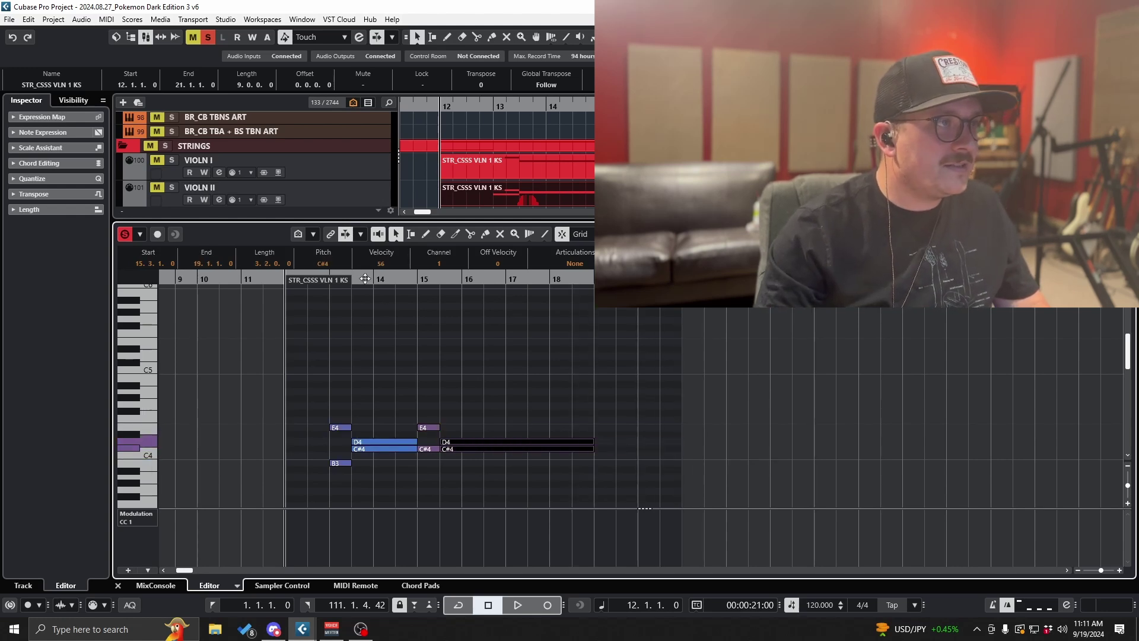
Step: Solo the STRINGS folder and play the cleaned violin 2 part from bar 13
drag(365, 279, 363, 283)
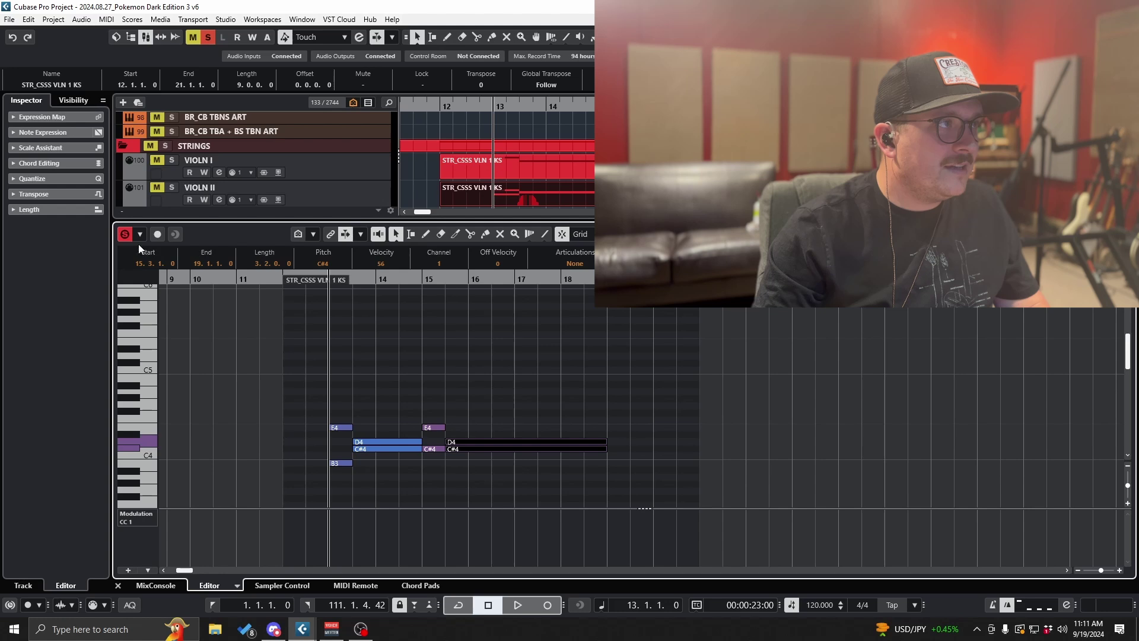
click(165, 146)
key(space)
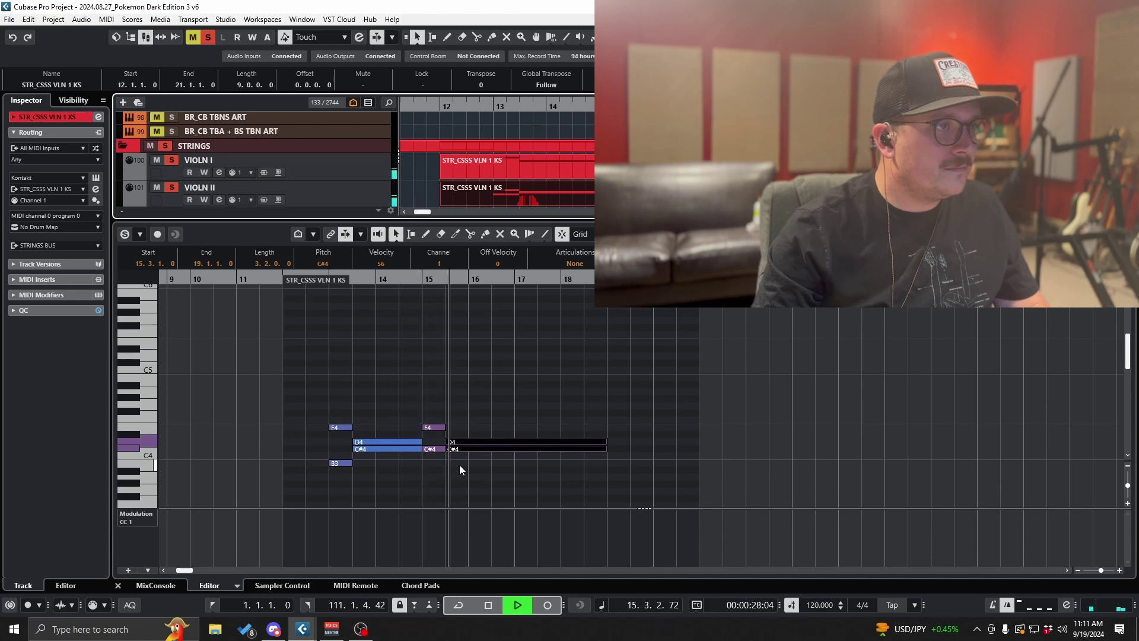
click(575, 425)
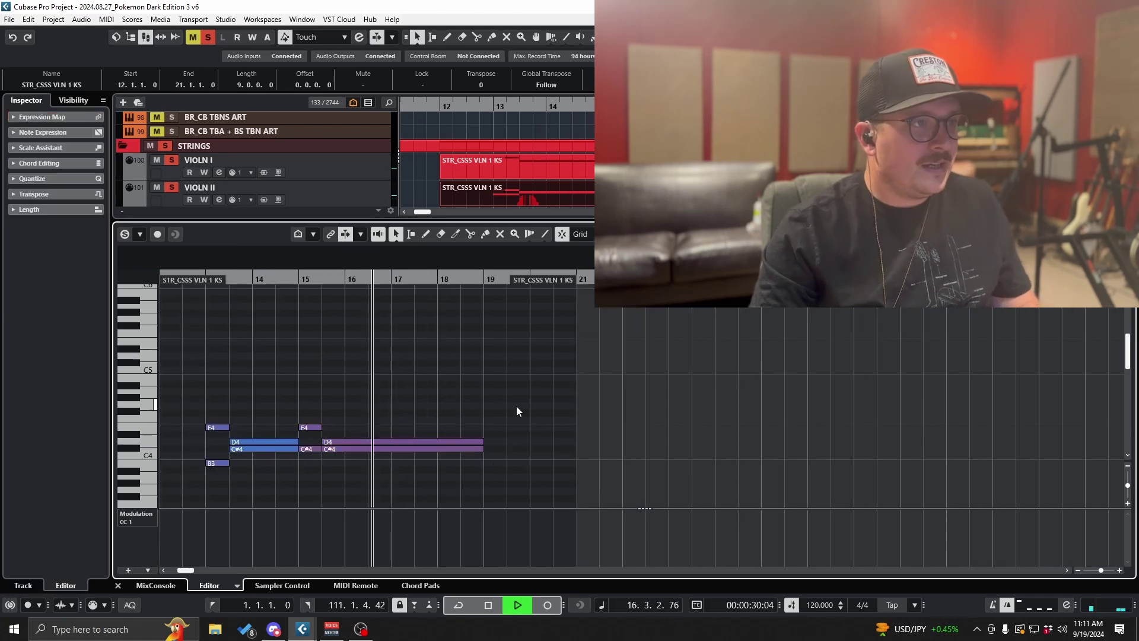
Step: Stop playback, compare the VIOLN I and VIOLN II parts together in the Key Editor, and return the playhead to bar 12
key(ctrl+alt+e)
key(space)
drag(611, 237, 534, 178)
key(Return)
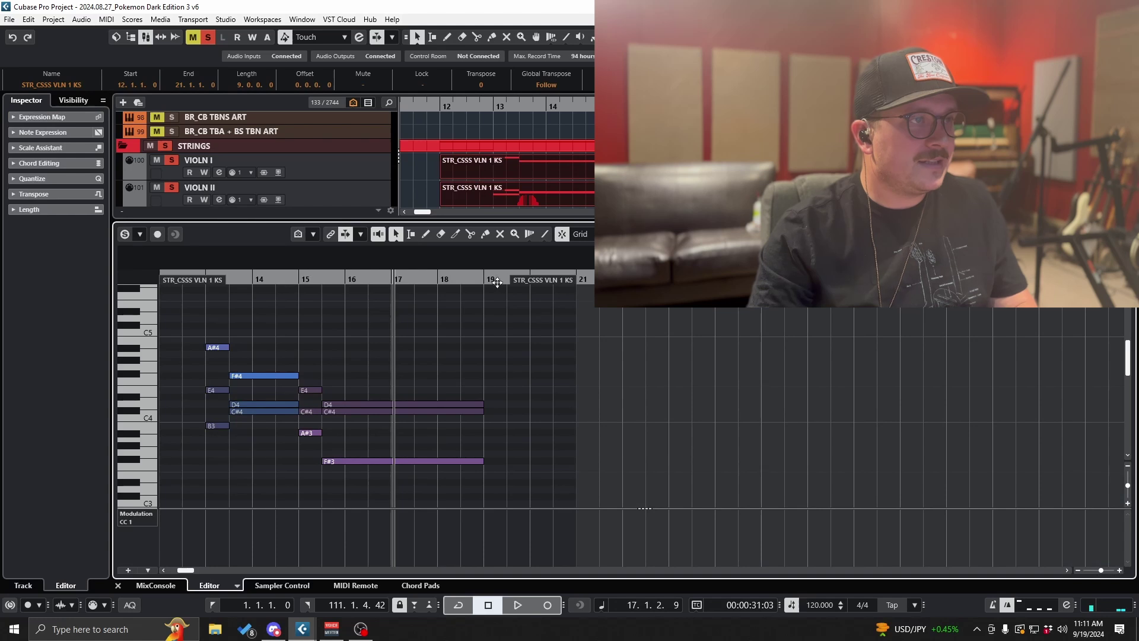
key(ctrl+alt+e)
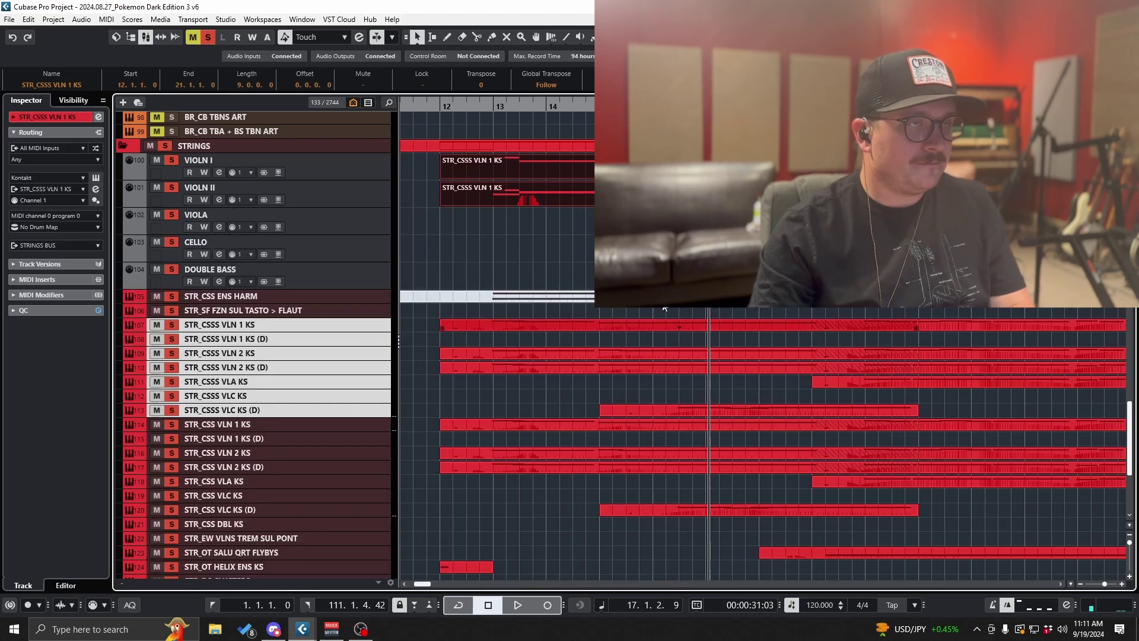
click(439, 106)
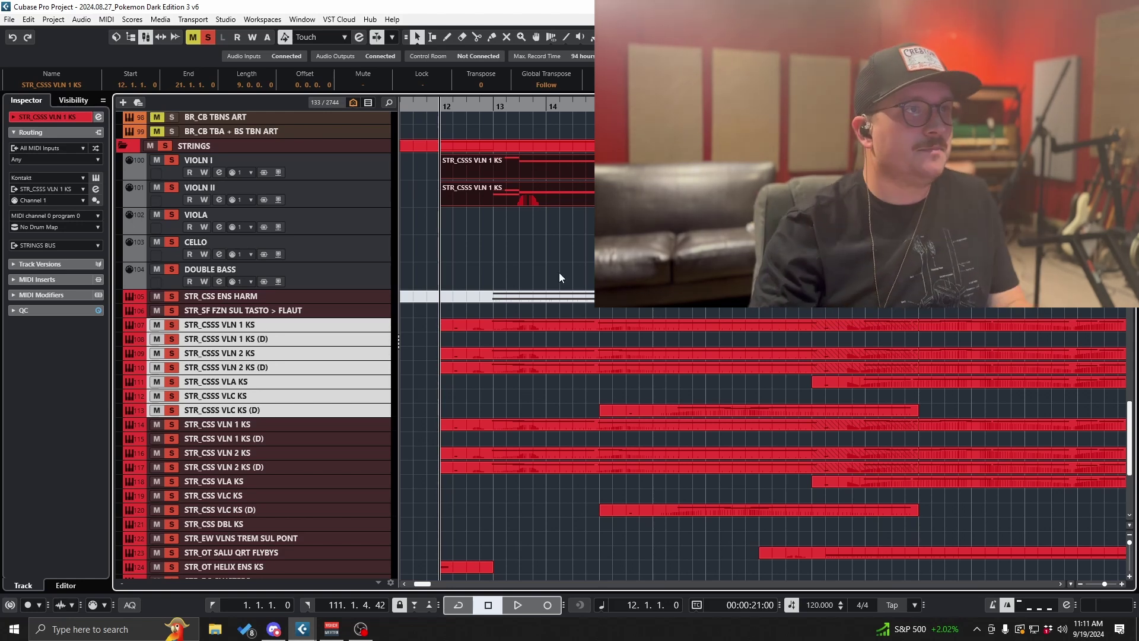
click(544, 219)
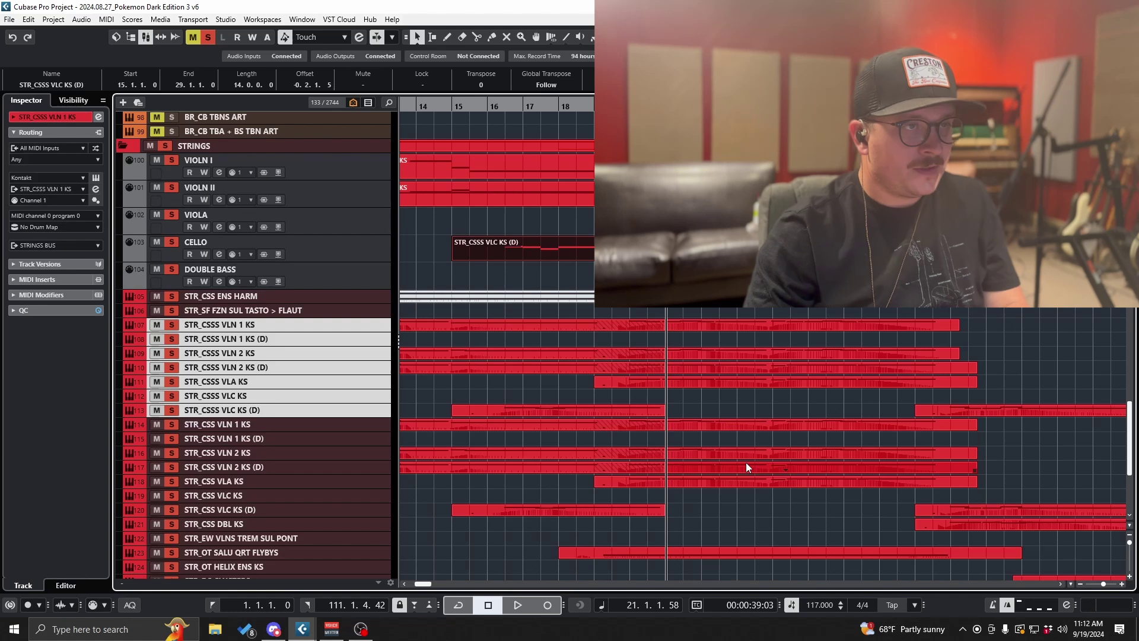
Step: Solo both VLC KS (D) tracks and STR_OT SALU QRT FLYBYS, listen from bar 16 beat 3, and deactivate all solo states
scroll(588, 382, down, 4)
click(506, 107)
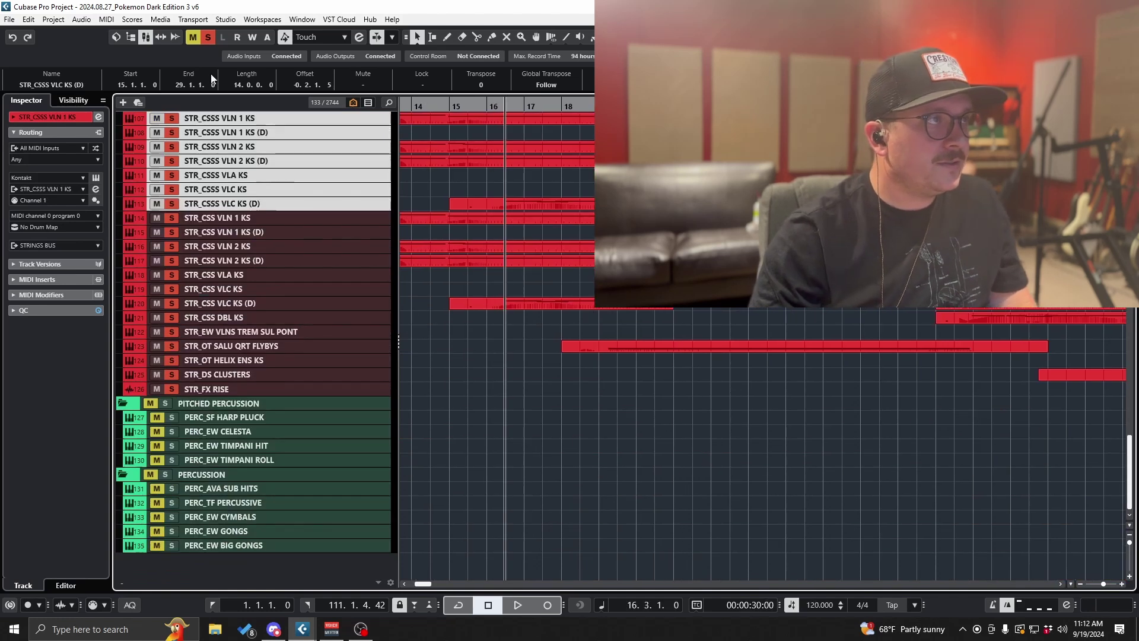
ctrl+click(172, 203)
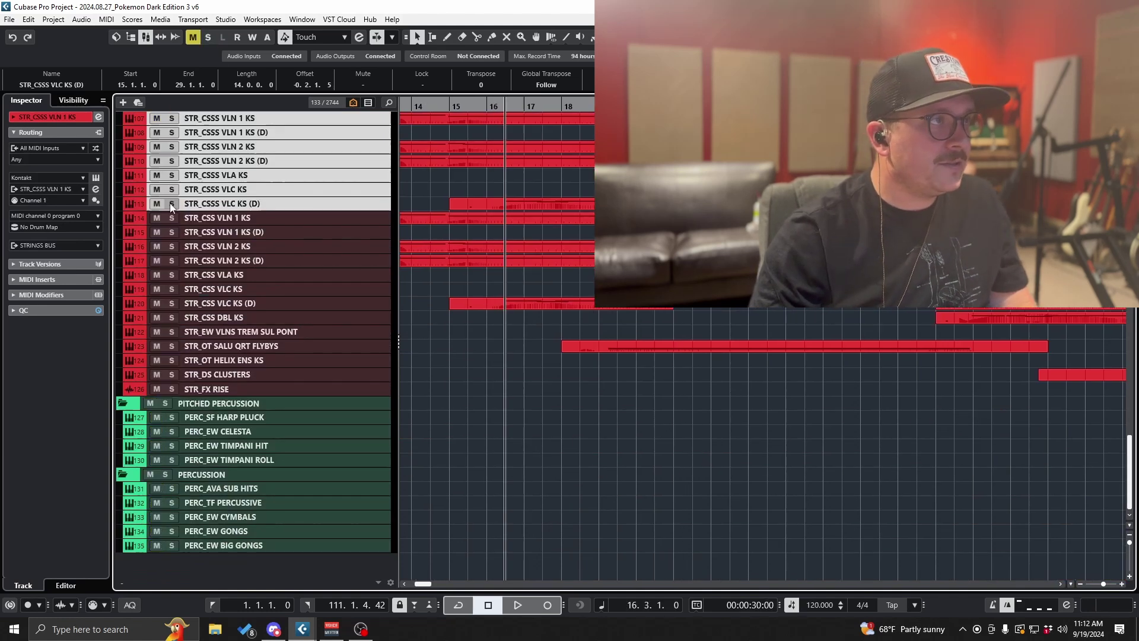
click(171, 303)
click(172, 346)
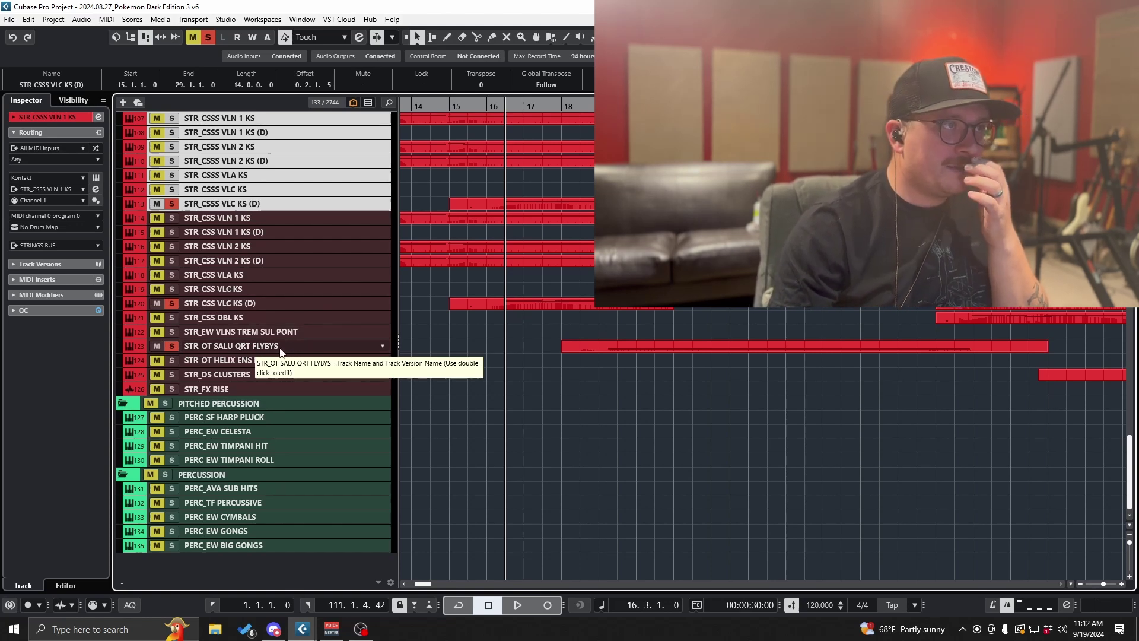
key(space)
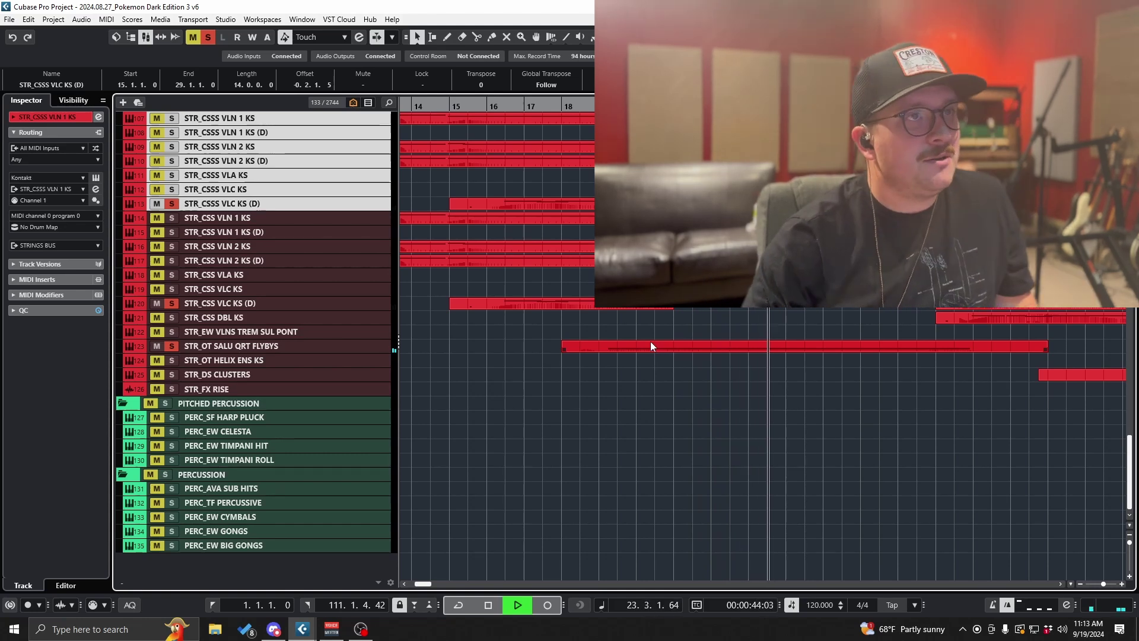
scroll(672, 367, up, 3)
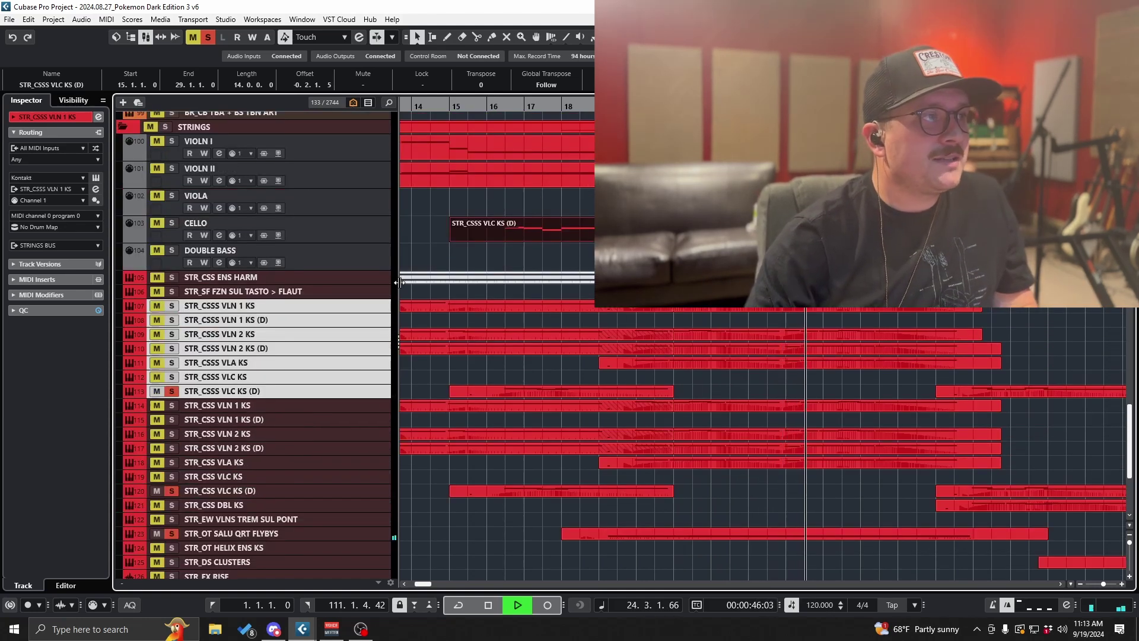
key(space)
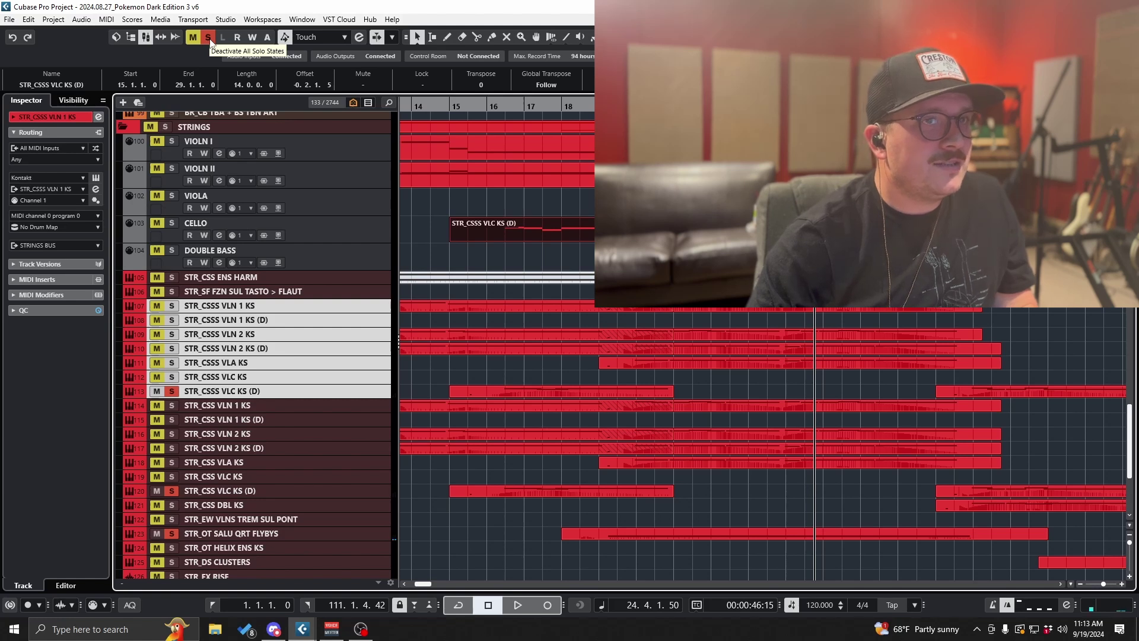
click(208, 37)
Step: Open the CELLO track's STR_CSSS VLC KS (D) part in the Key Editor and play from the middle of bar 20
click(433, 257)
double_click(482, 231)
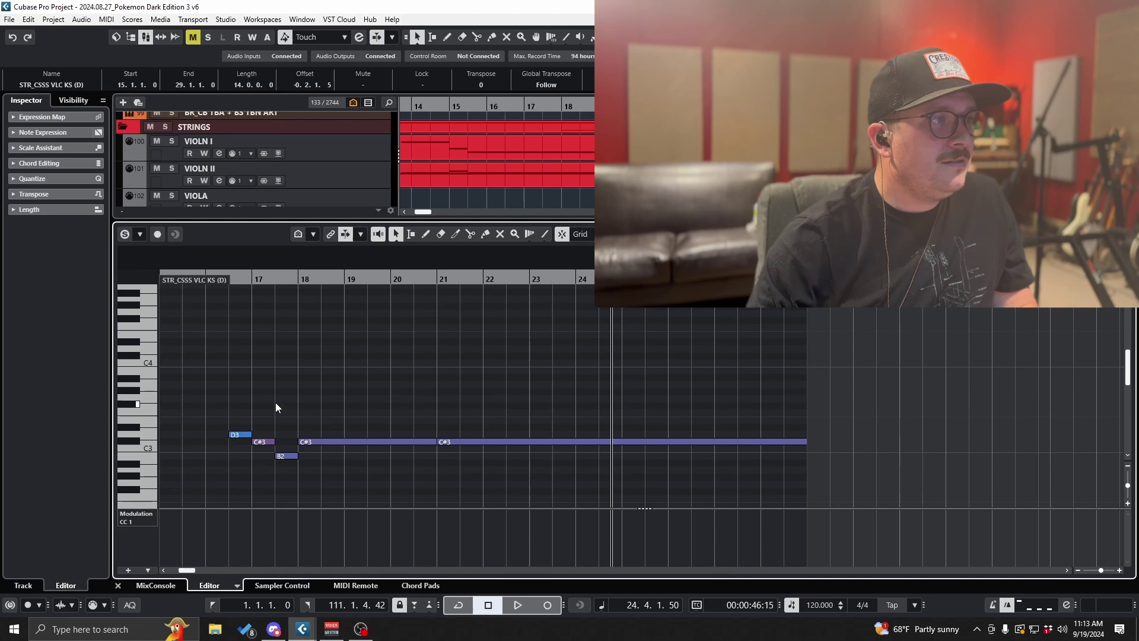
key(space)
click(408, 279)
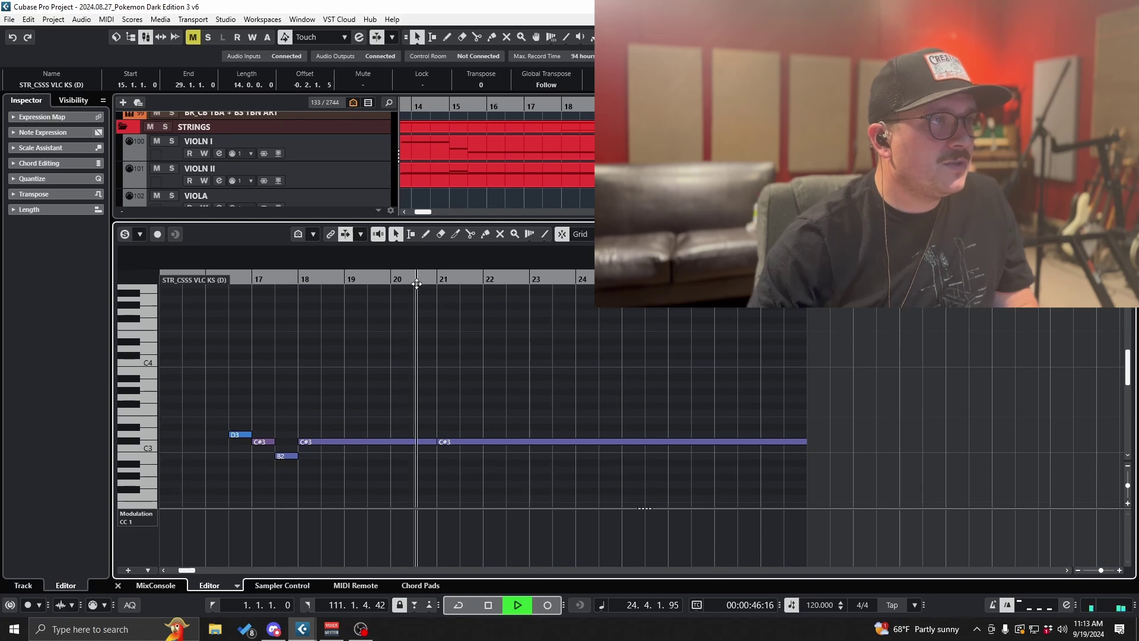
Step: Close the editor and play the arrangement from bar 19 in the project window
key(ctrl+e)
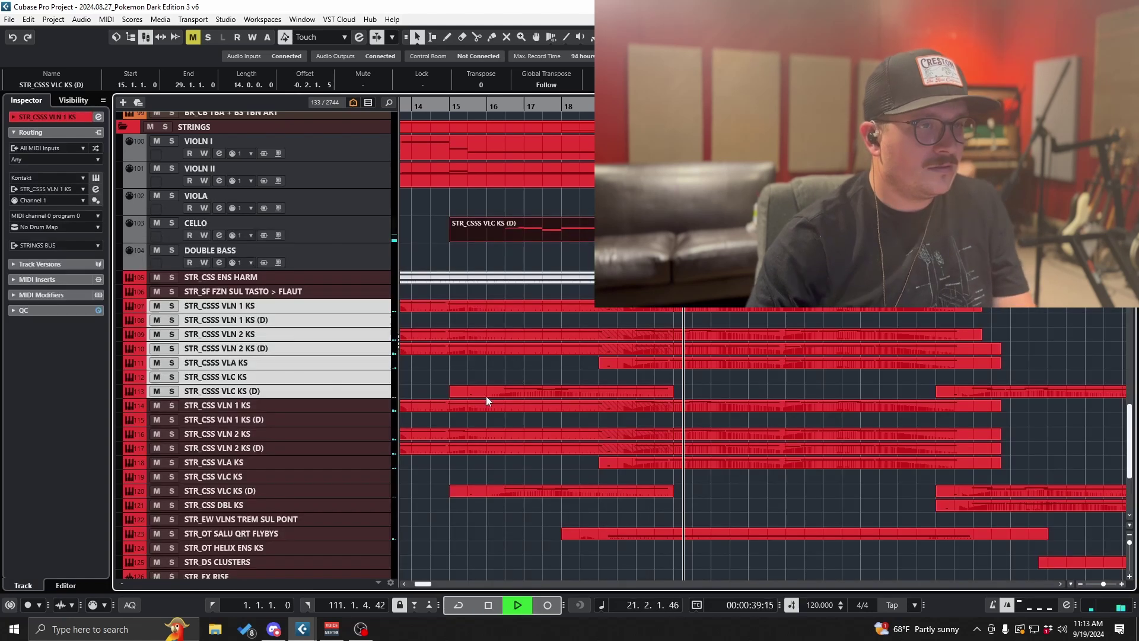
key(space)
scroll(638, 350, up, 3)
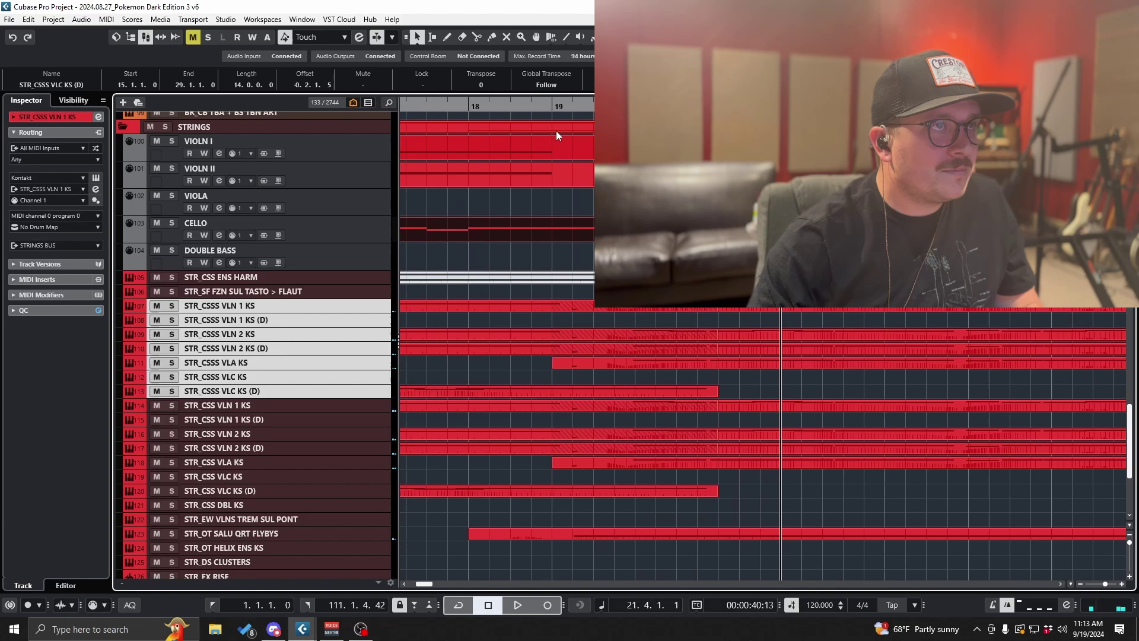
click(552, 106)
key(space)
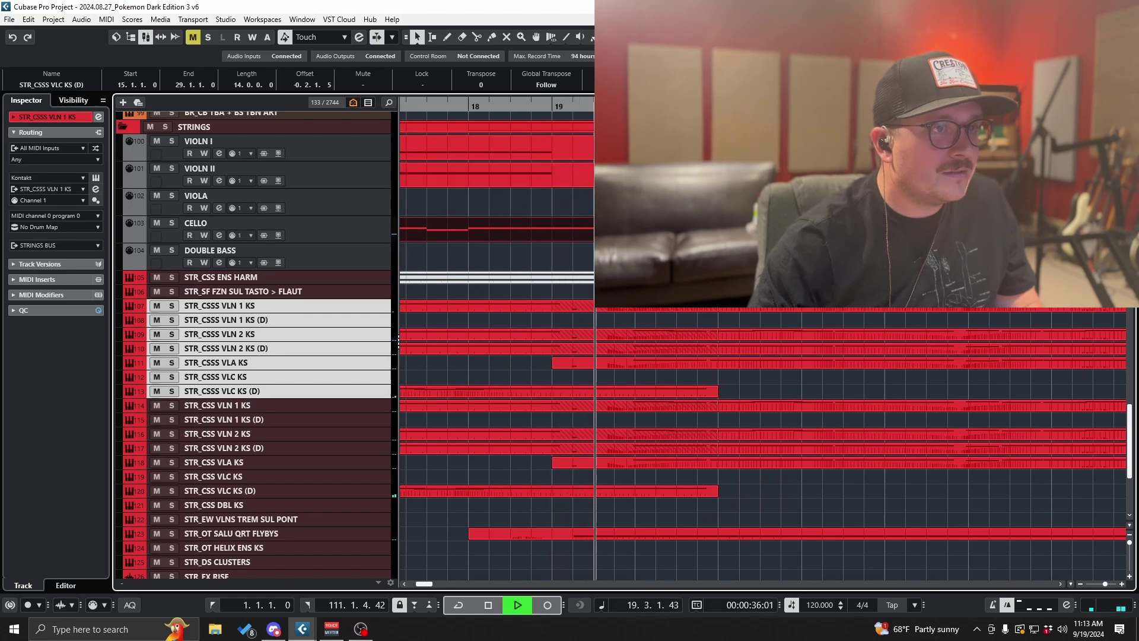
key(space)
Step: Move the start of the cello's final long C#3 note to bar 20 and close the editor
key(ctrl+e)
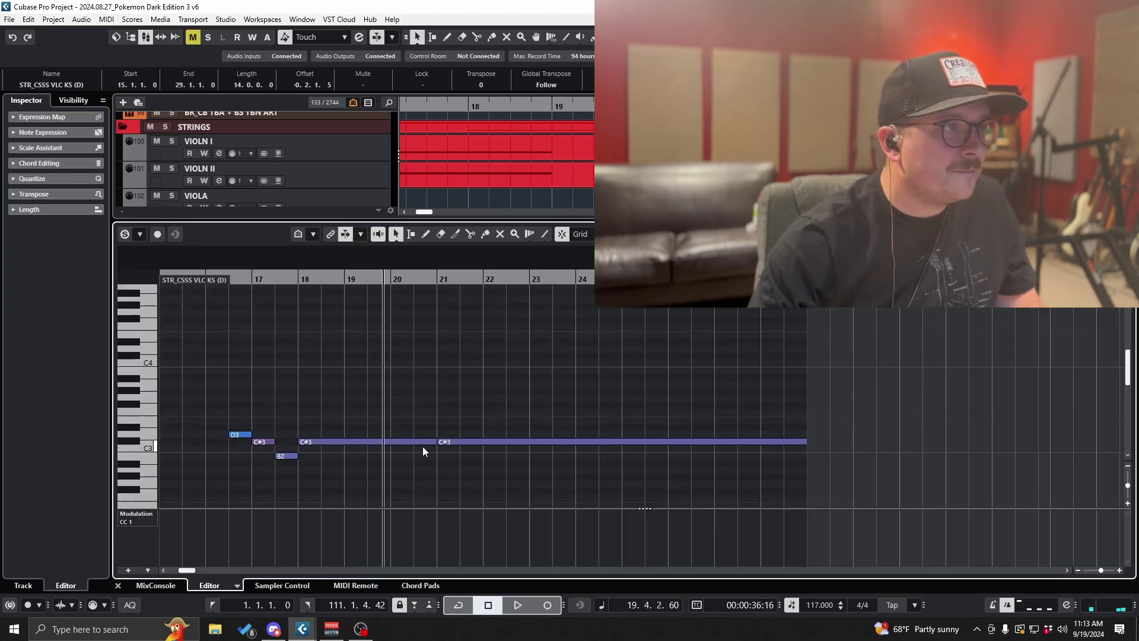
drag(438, 441, 391, 442)
key(ctrl+z)
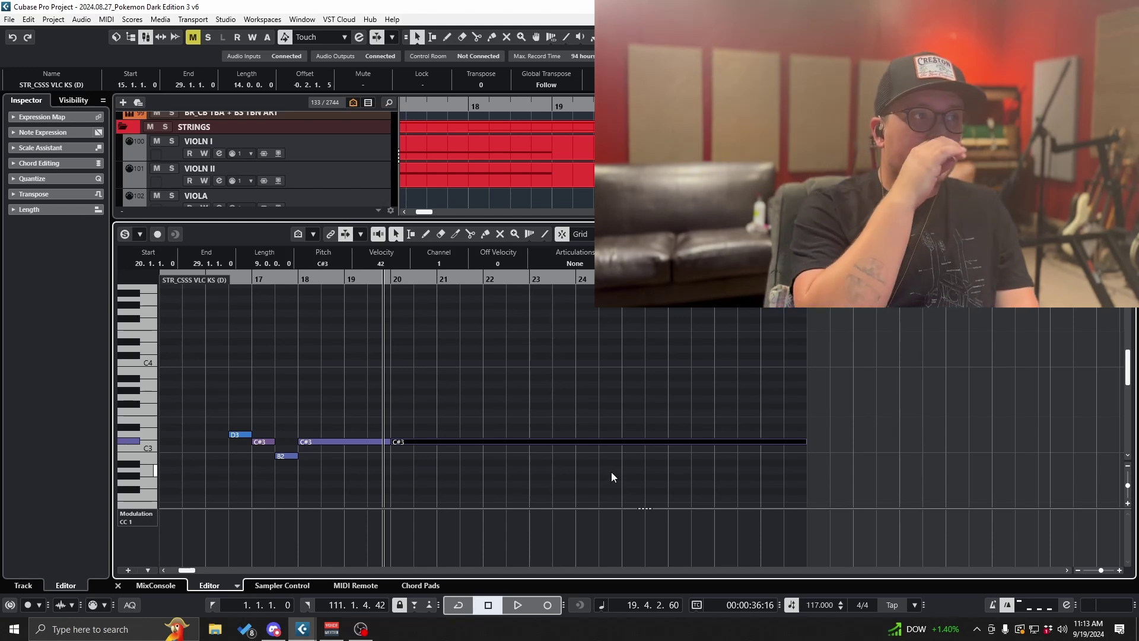
key(ctrl+e)
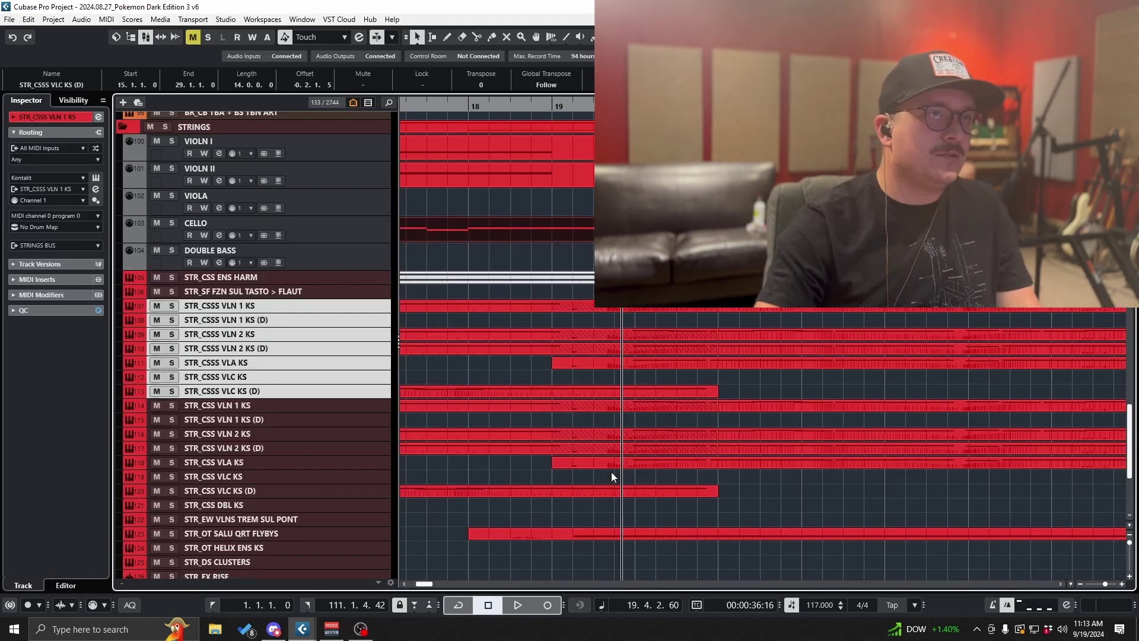
Step: Open the STR_CSS DBL KS part starting at bar 28 in the Key Editor
key(g)
key(g)
key(g)
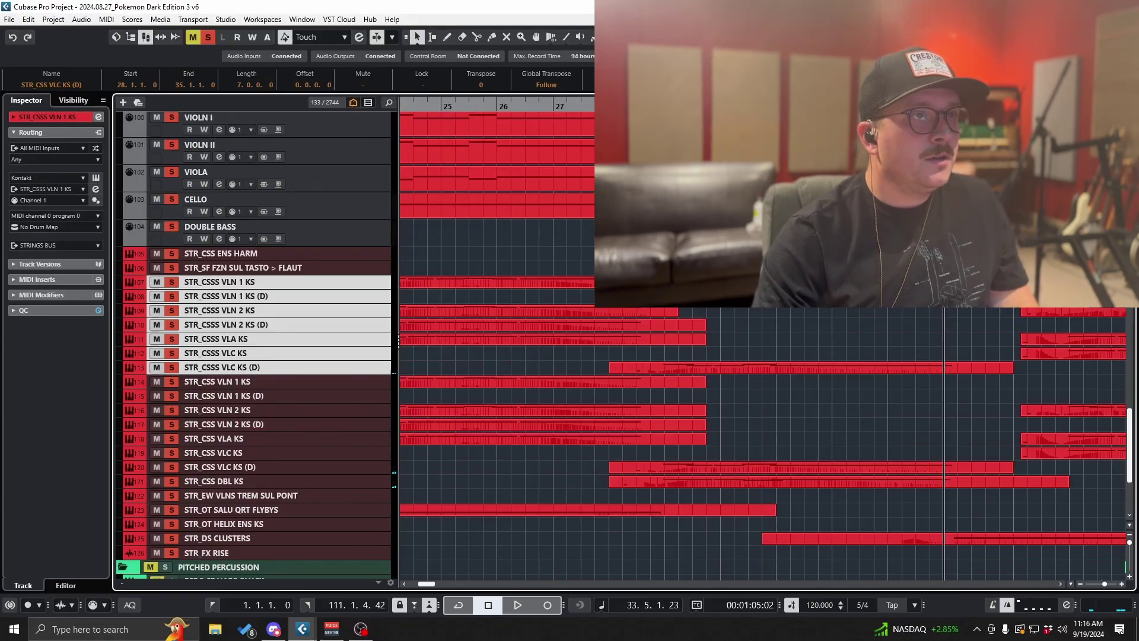
key(2)
key(1)
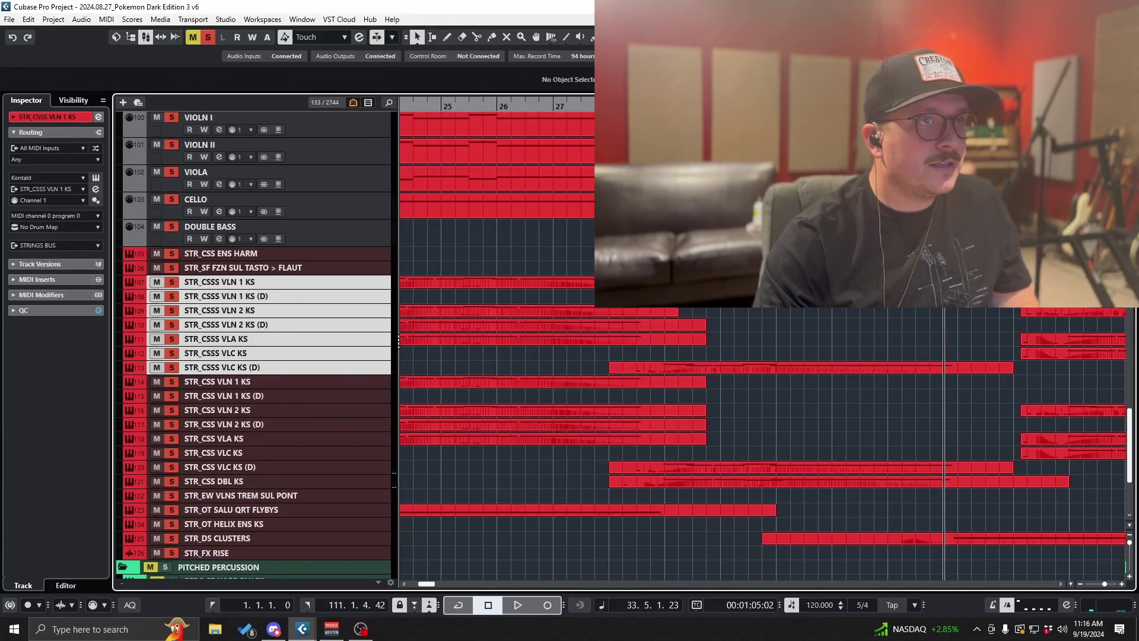
double_click(629, 481)
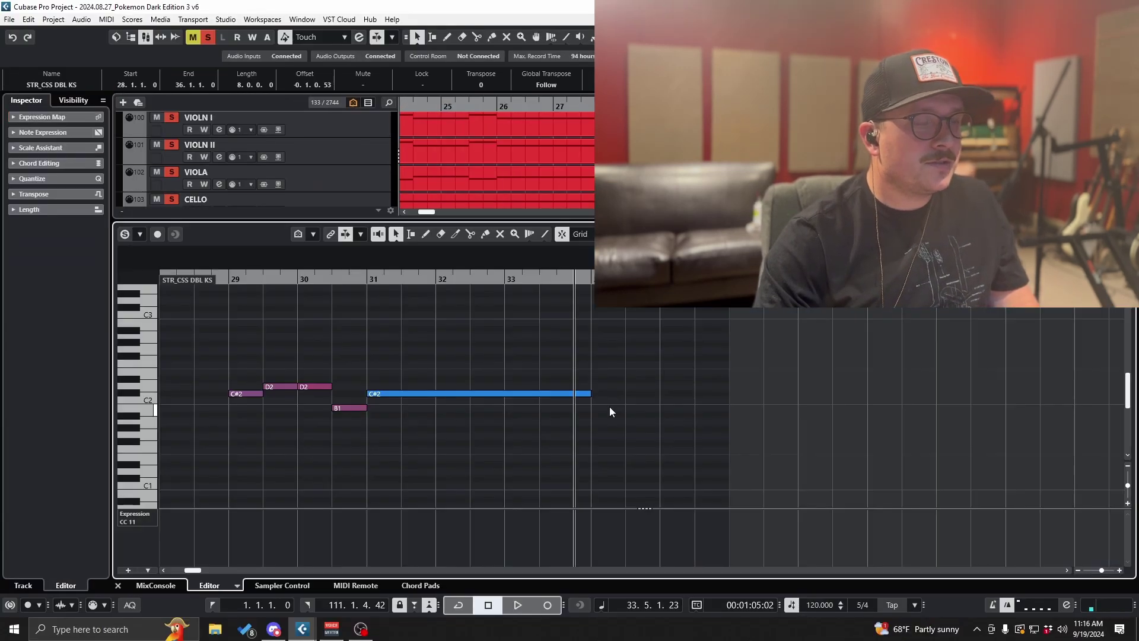
scroll(599, 408, down, 2)
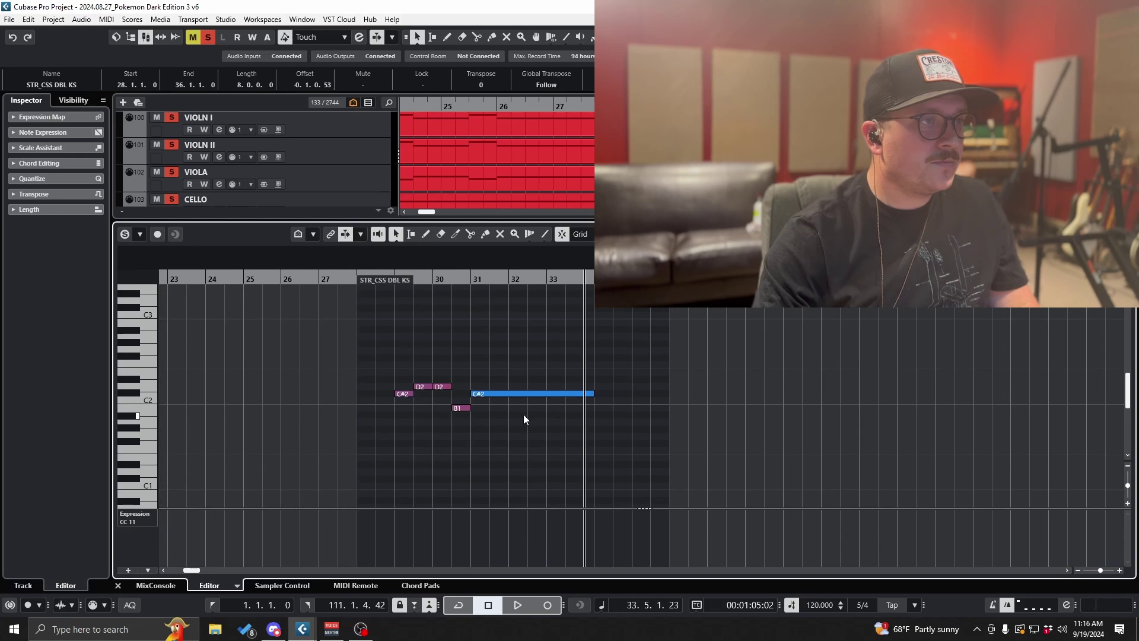
Step: Check the velocities of the STR_CSS DBL KS part and delete its CC 64 (Sustain) events
click(142, 514)
click(208, 253)
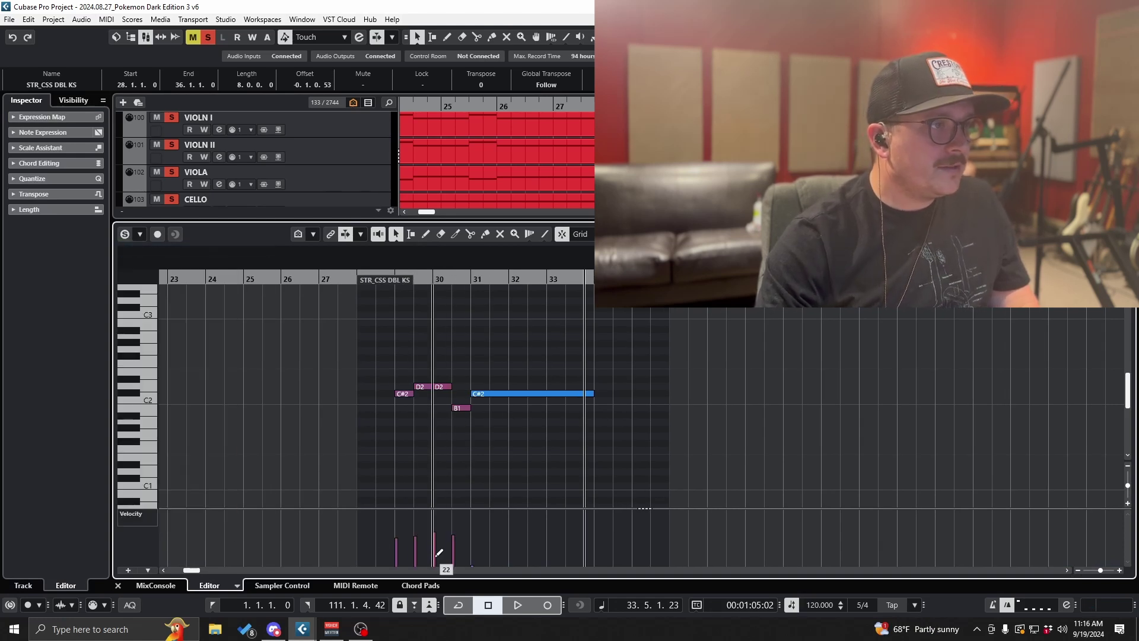
click(152, 521)
click(215, 418)
drag(407, 536, 372, 486)
key(Delete)
drag(479, 541, 518, 573)
key(Delete)
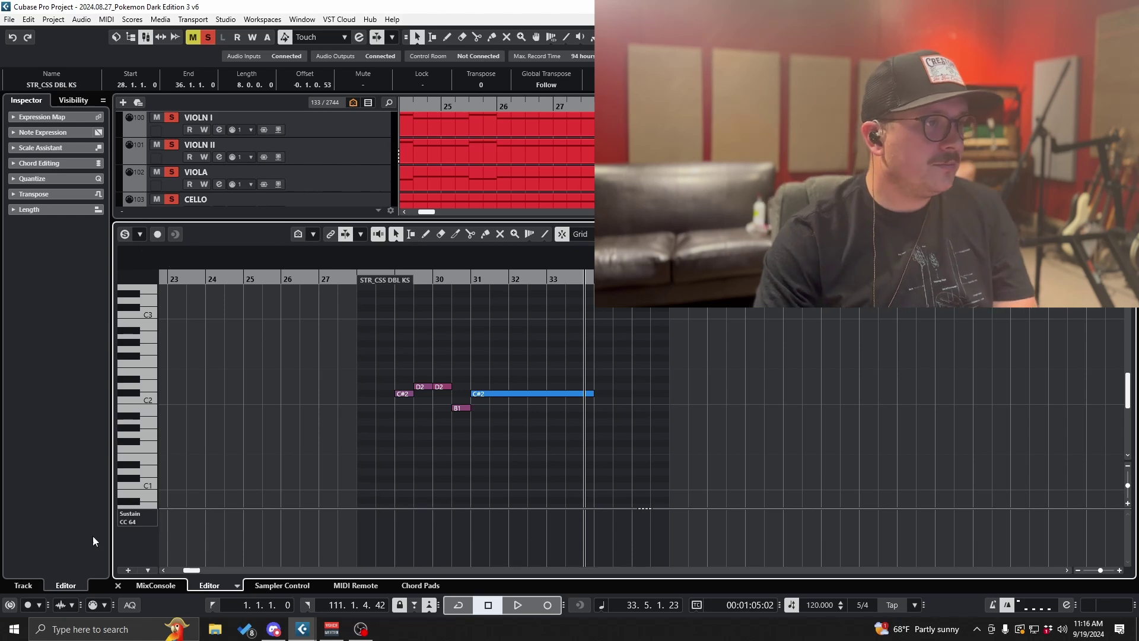
Step: Delete the CC 1 (Modulation) and Aftertouch events from the STR_CSS DBL KS part
click(145, 514)
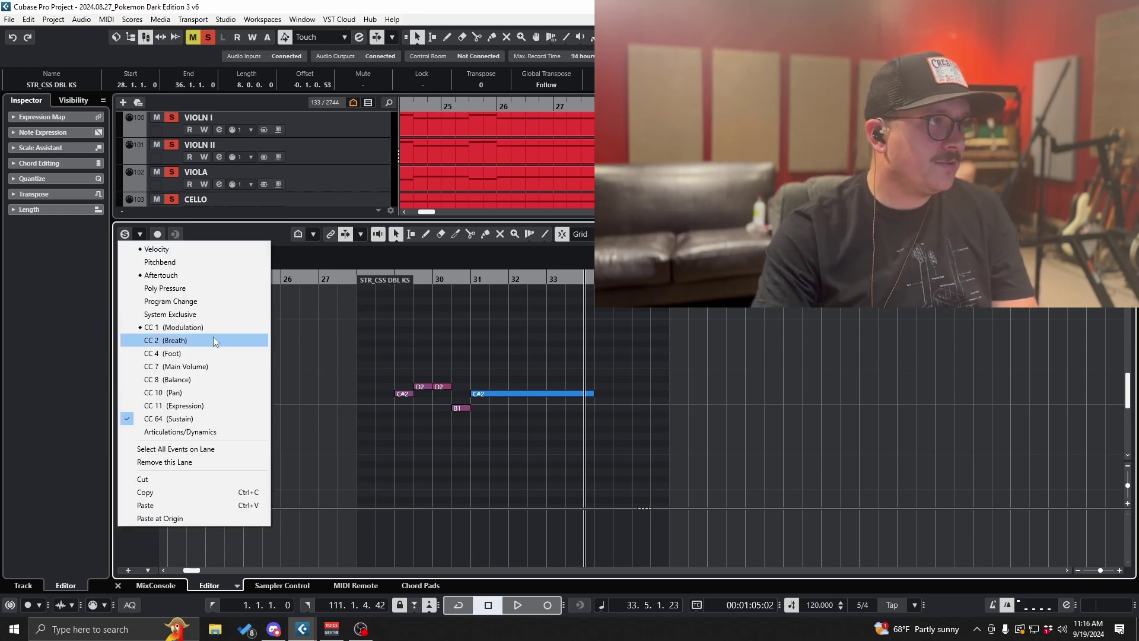
click(196, 327)
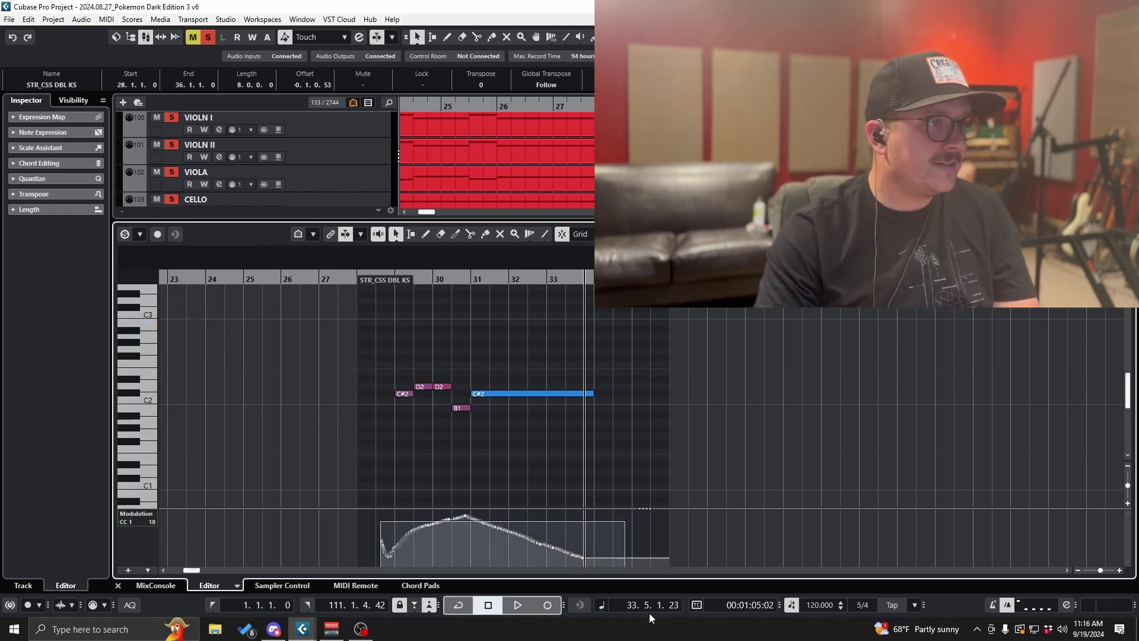
key(Delete)
click(145, 516)
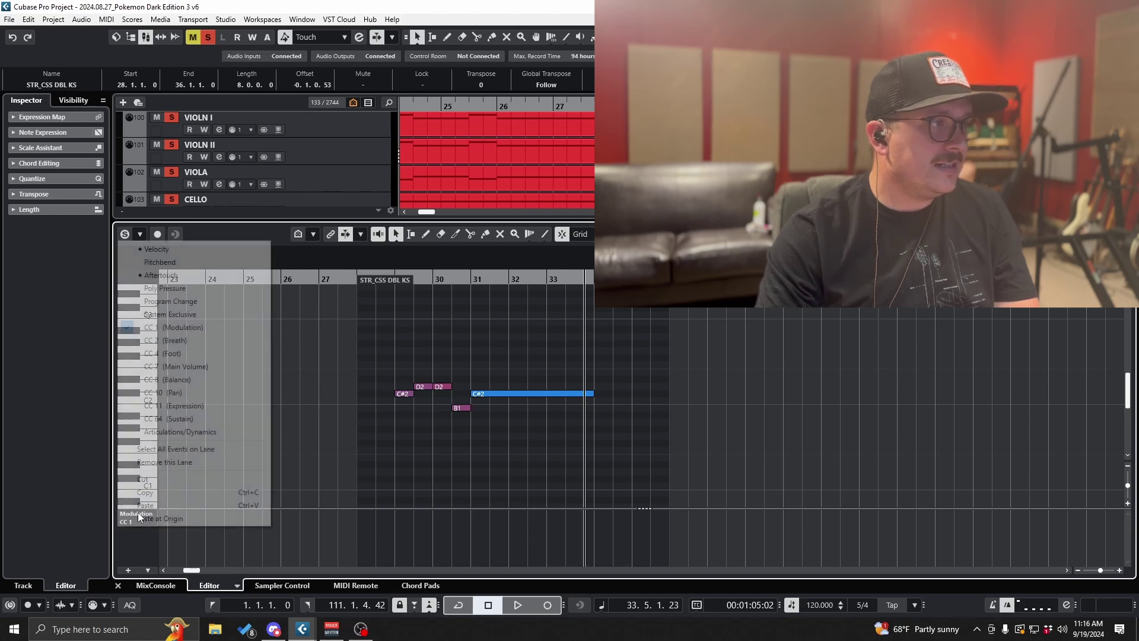
click(163, 275)
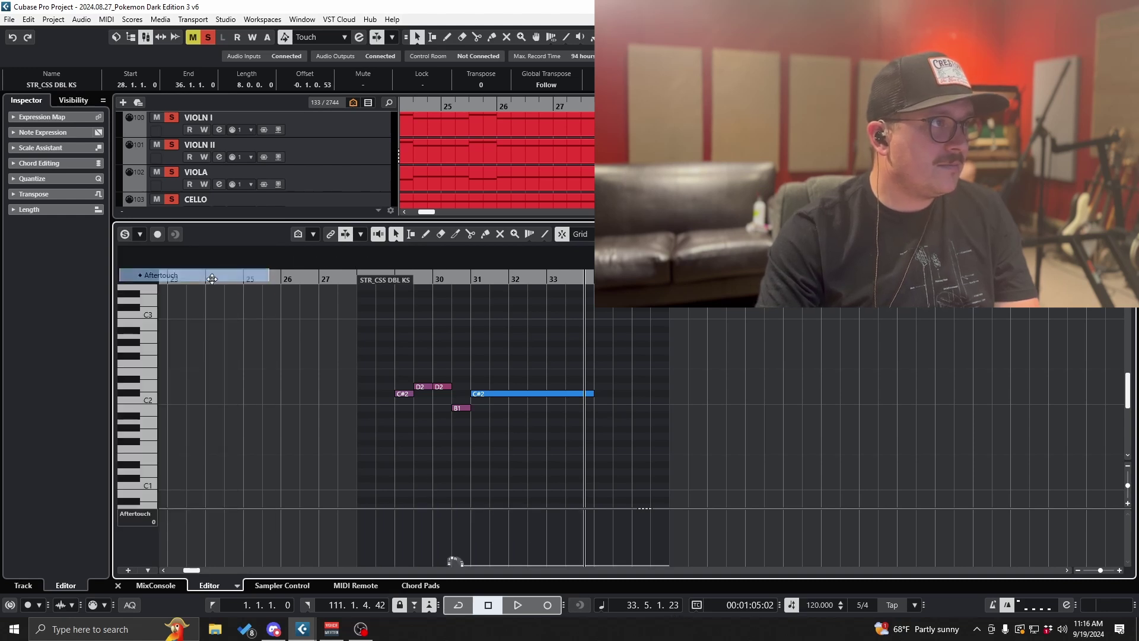
click(144, 519)
click(440, 486)
Step: Transpose all the double bass notes down one octave and close the editor
drag(405, 361, 550, 440)
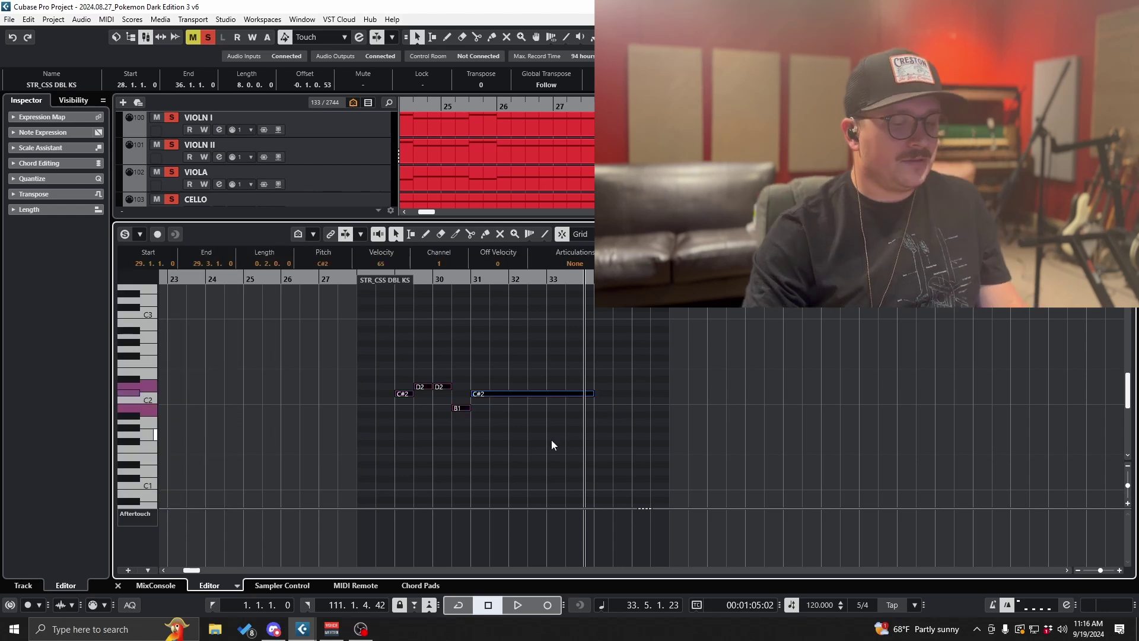
key(shift+Down)
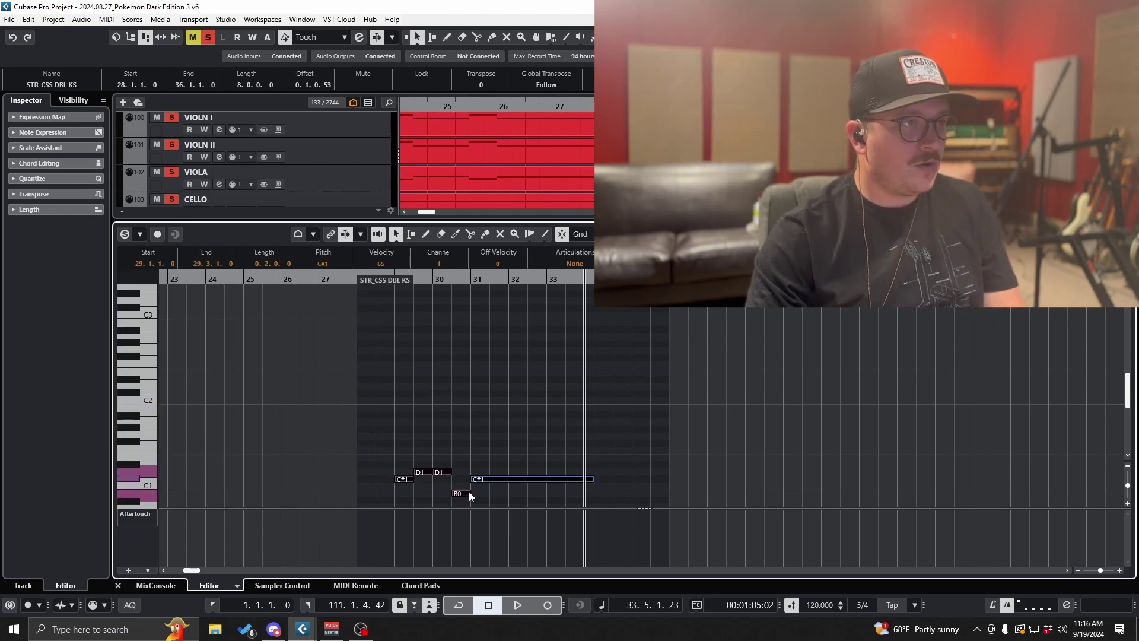
key(Return)
Step: Compare the double bass and cello notes together in the Key Editor and reopen the STR_CSSS VLC KS (D) part alone
drag(821, 297, 771, 200)
key(Return)
scroll(742, 472, down, 3)
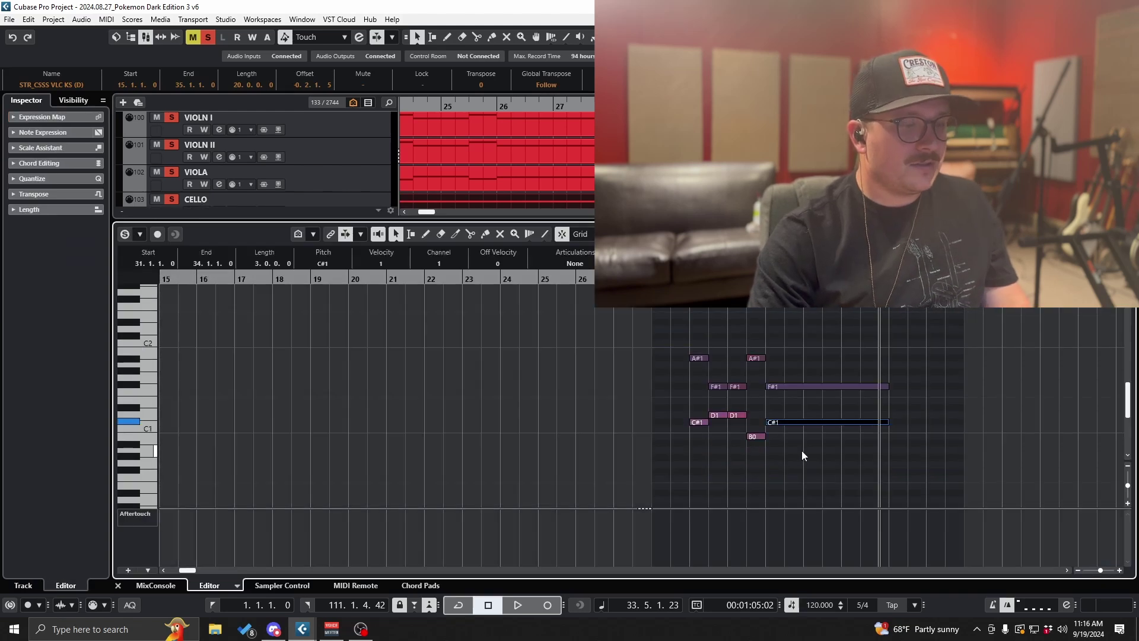
key(ctrl+e)
key(ctrl+e)
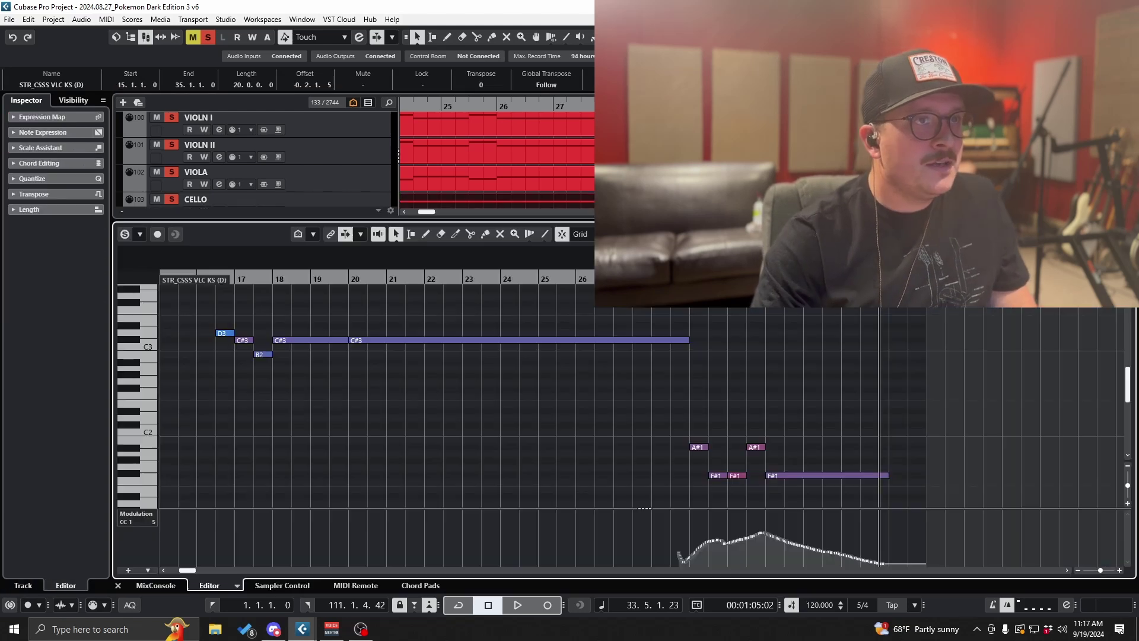
Step: Delete the cello part's CC 1 (Modulation) and CC 64 (Sustain) events, check its velocities and close the editor
drag(685, 542, 953, 585)
key(Delete)
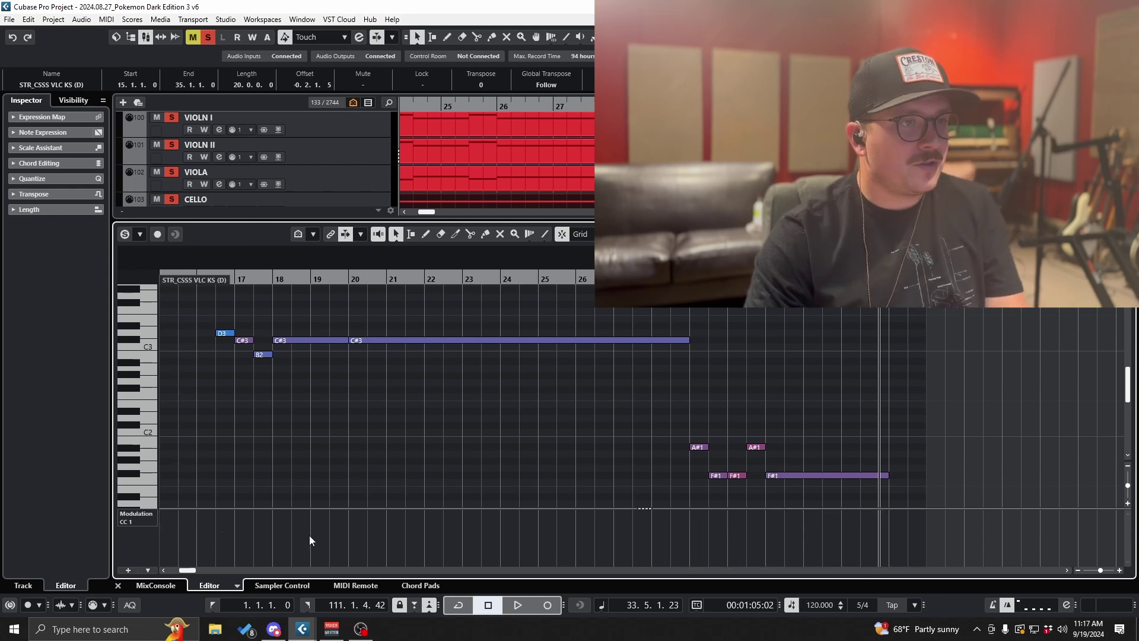
click(149, 518)
click(213, 418)
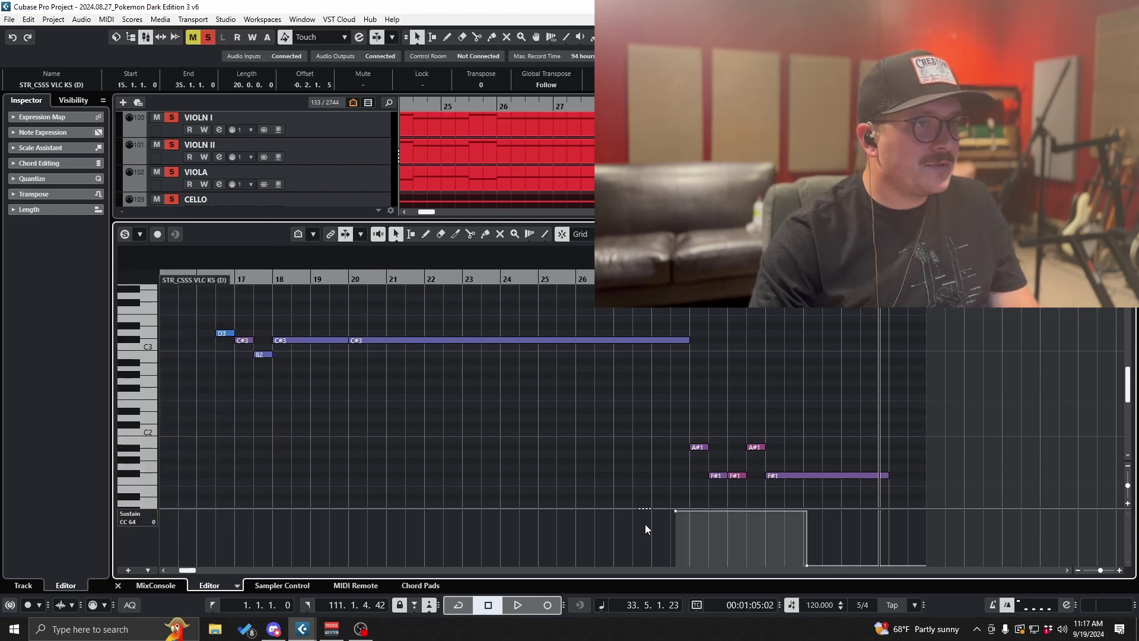
key(Delete)
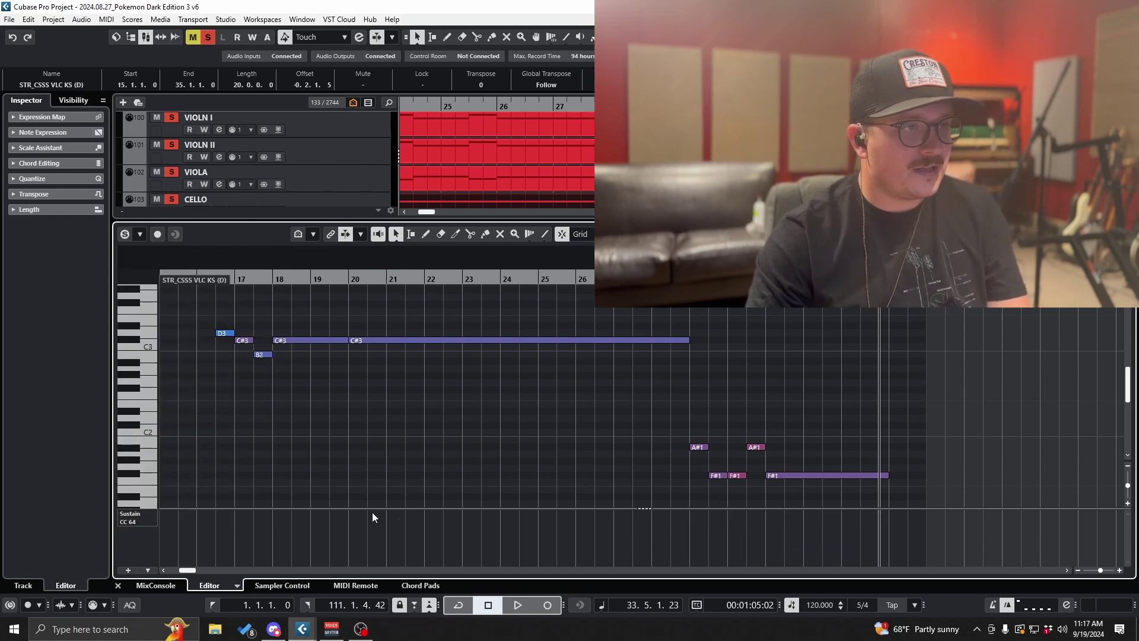
click(145, 517)
click(200, 259)
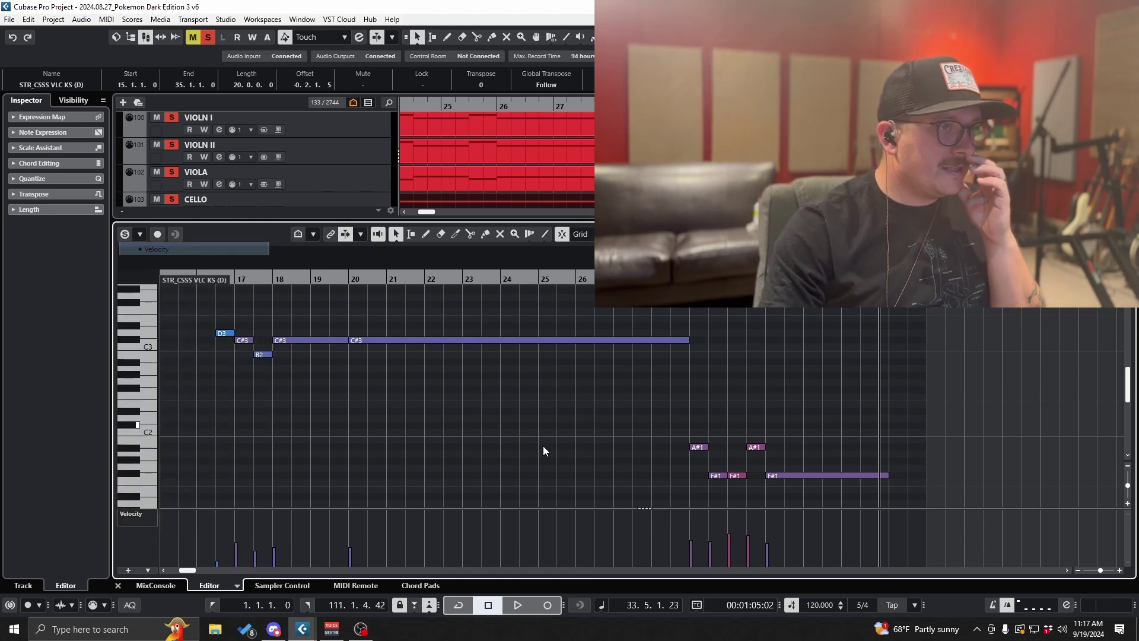
key(Return)
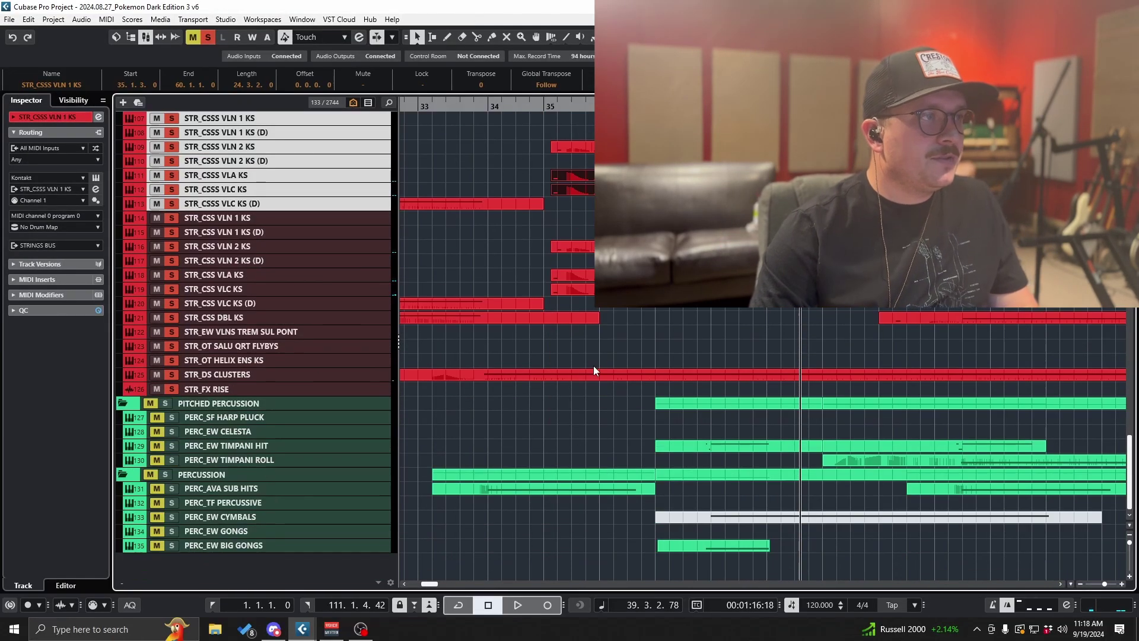
Step: Clear the active solos, listen to the STR_DS CLUSTERS track soloed, and unsolo it again
click(470, 110)
click(208, 39)
click(172, 374)
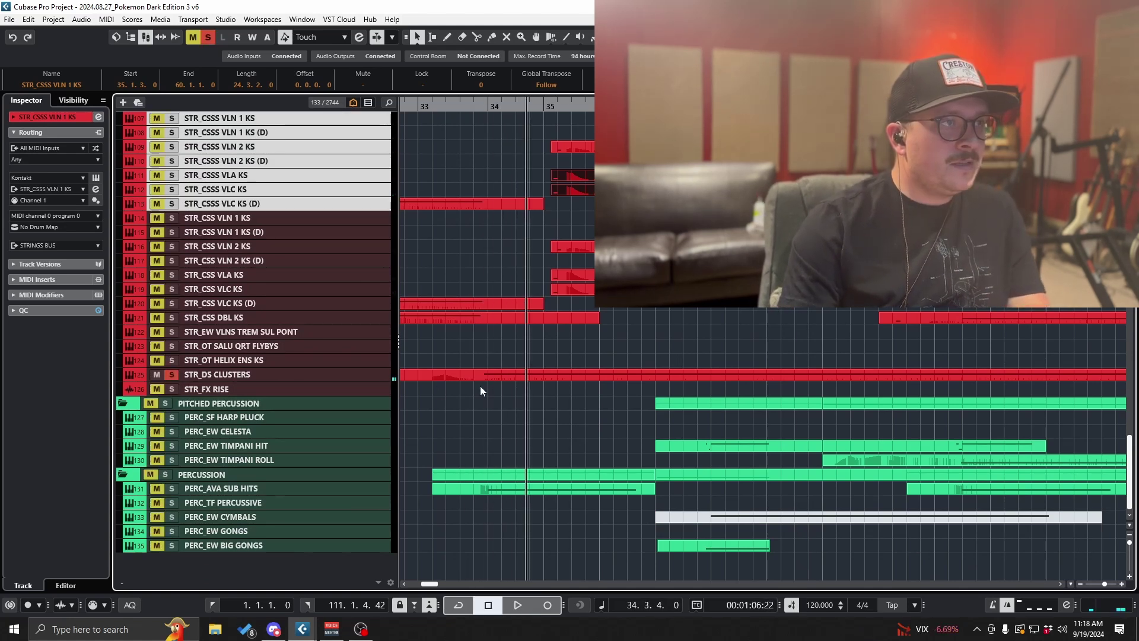
click(171, 375)
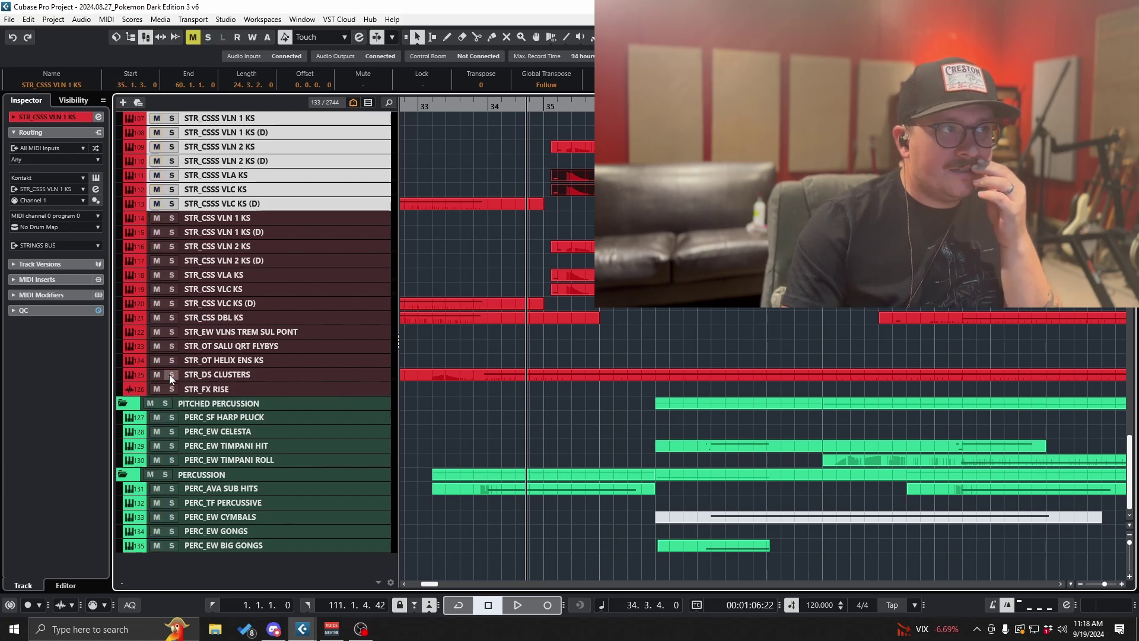
Step: Copy the long F#6 note from the STR_DS CLUSTERS part, set the cursor to bar 34 and close the editor
double_click(569, 376)
scroll(248, 406, up, 4)
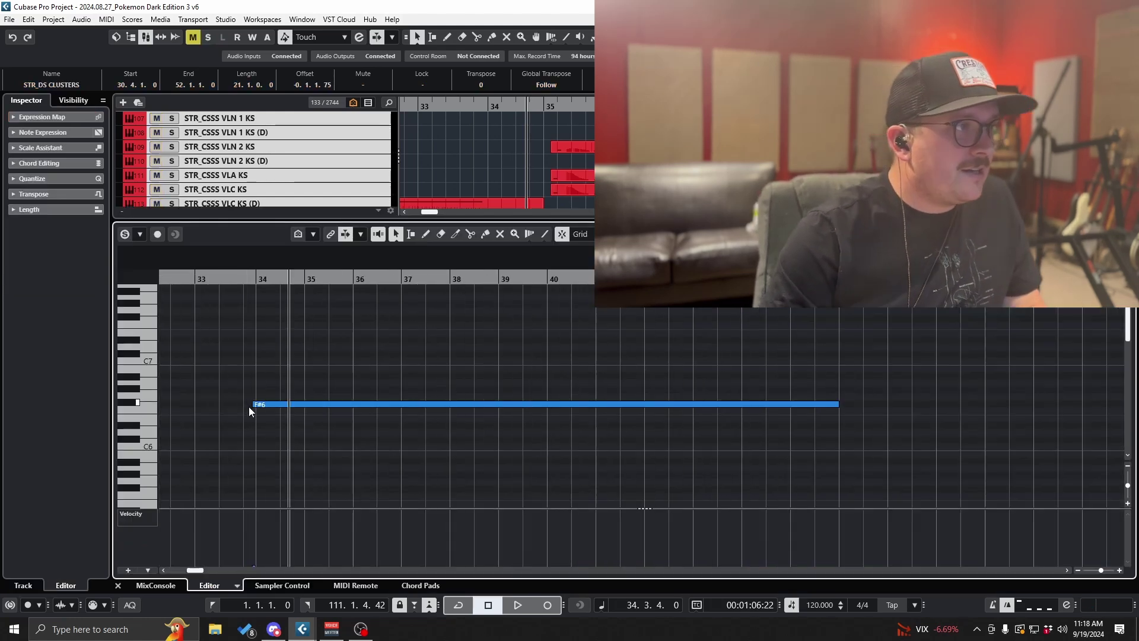
click(258, 405)
scroll(280, 418, down, 3)
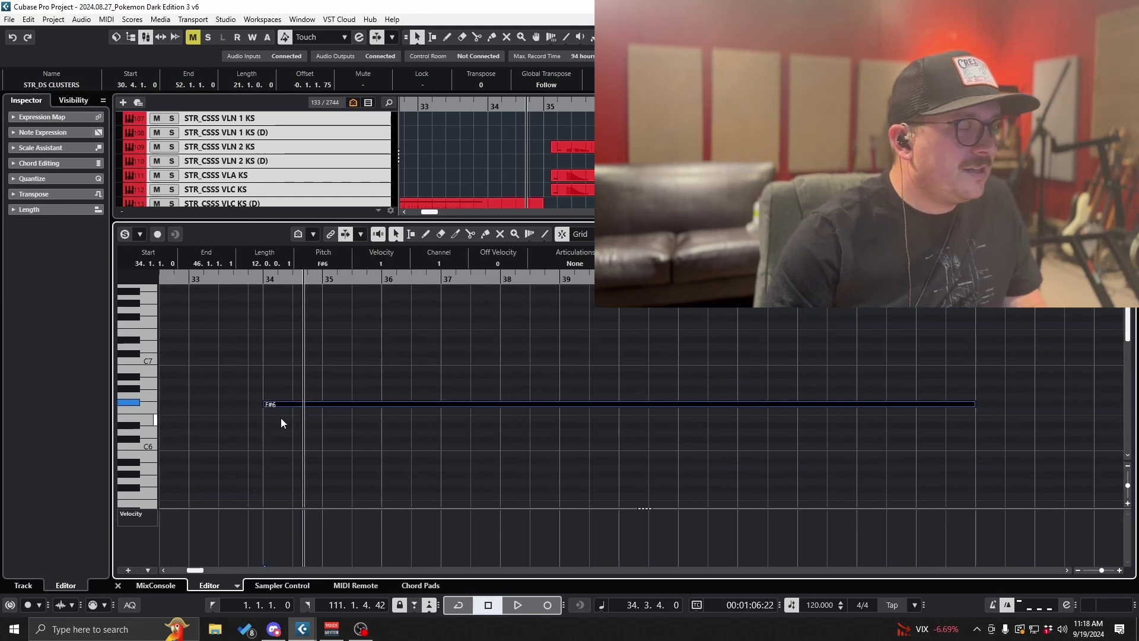
drag(300, 386, 312, 437)
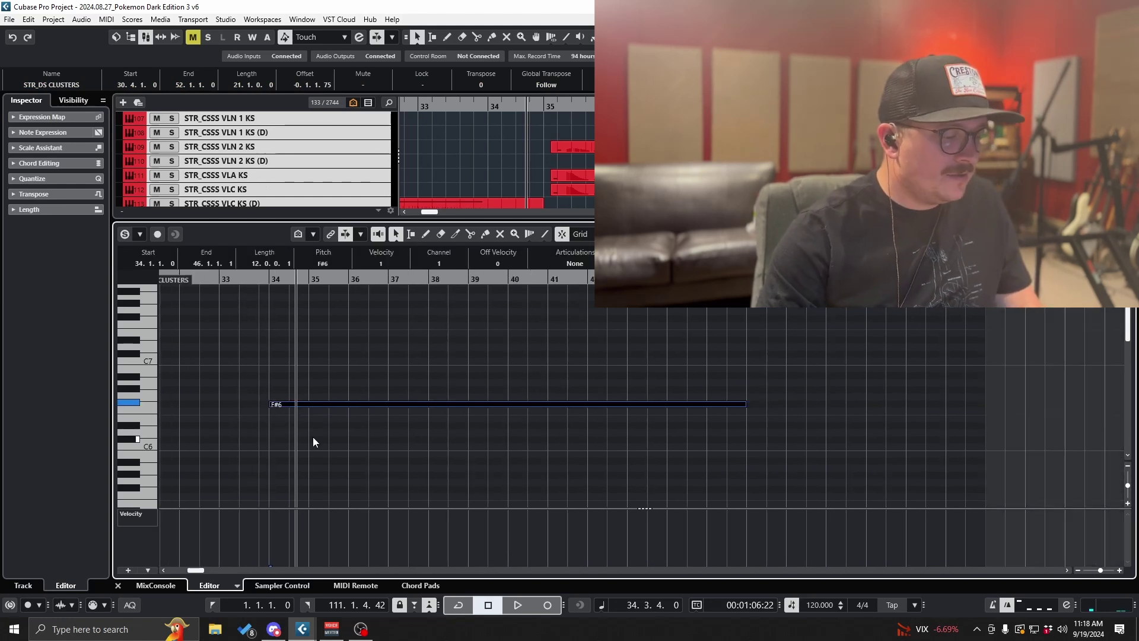
click(271, 278)
key(Return)
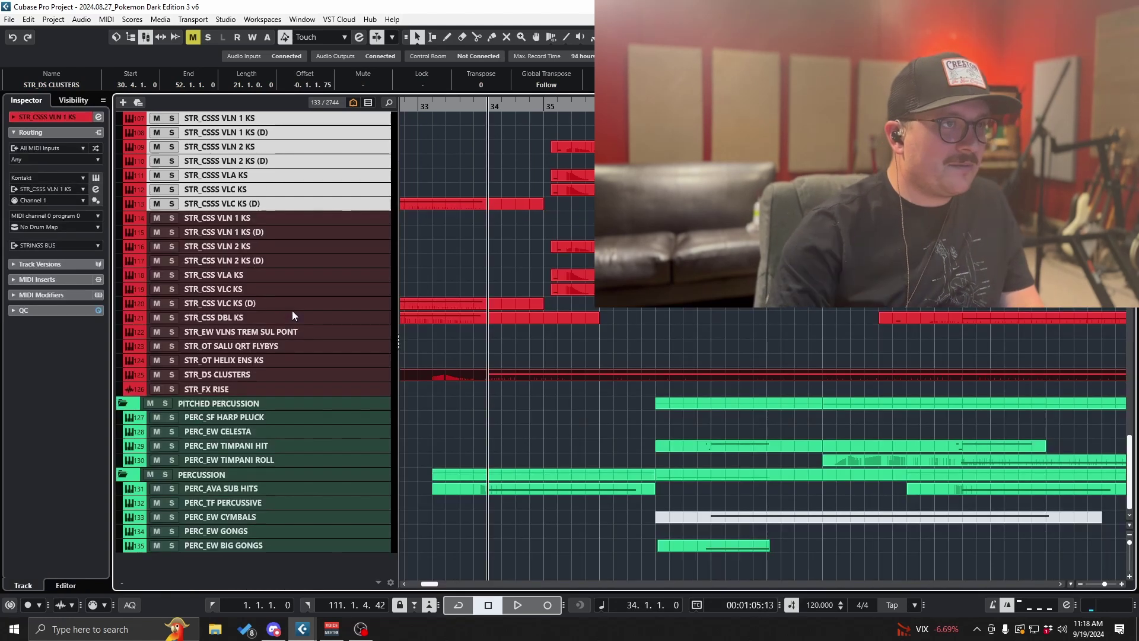
Step: Paste the copied cluster note onto the VIOLN I track at bar 34
click(521, 440)
scroll(521, 440, up, 6)
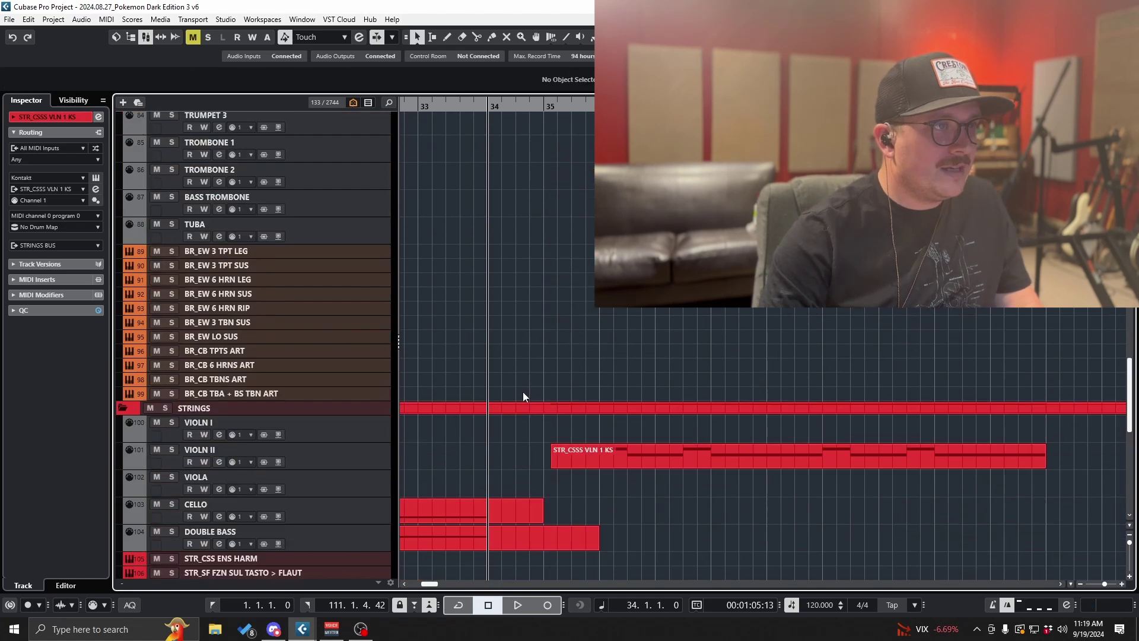
click(353, 430)
key(ctrl+v)
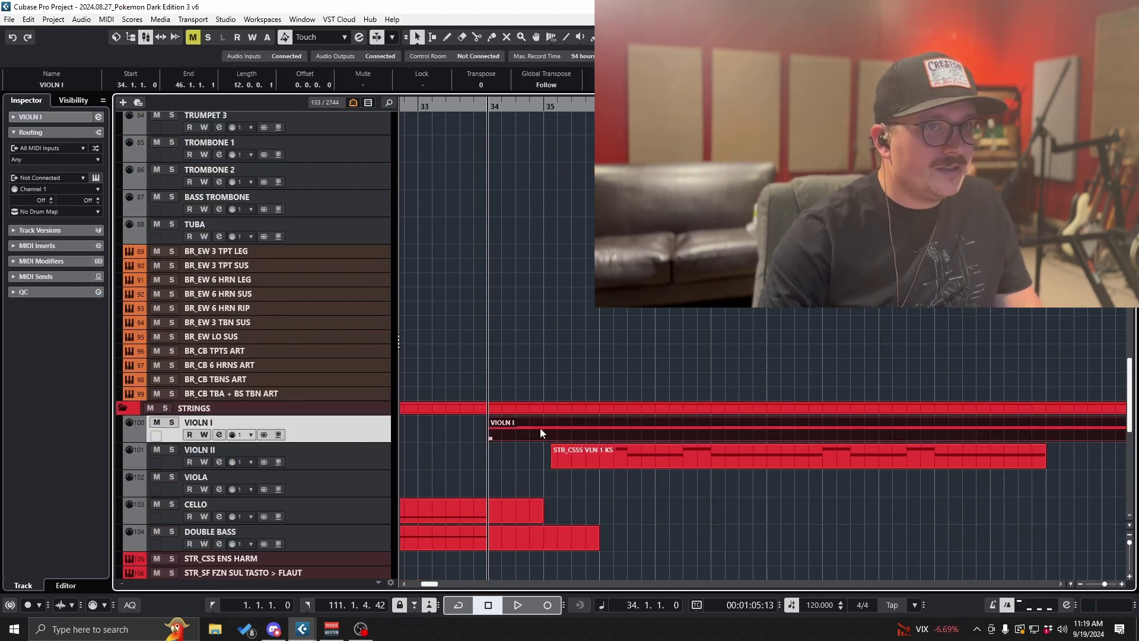
Step: Examine which string library tracks contain parts from bar 35 onward
scroll(564, 428, down, 3)
scroll(602, 425, right, 4)
scroll(701, 390, down, 3)
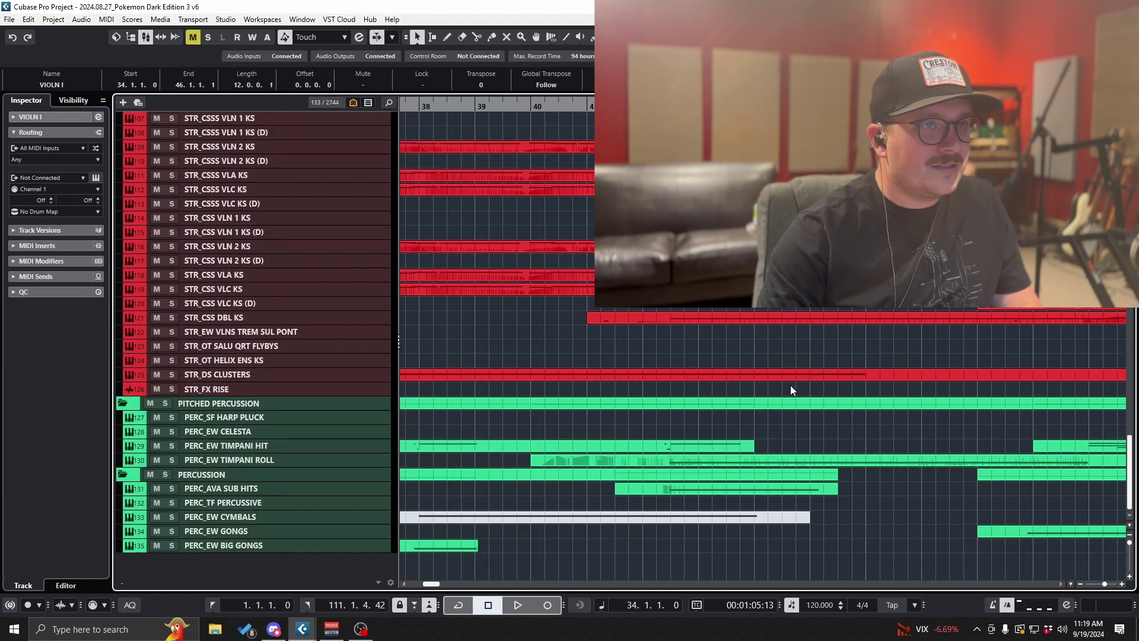
scroll(835, 384, up, 2)
scroll(870, 387, up, 5)
scroll(839, 529, left, 5)
scroll(839, 529, down, 1)
scroll(750, 516, left, 2)
scroll(731, 488, down, 4)
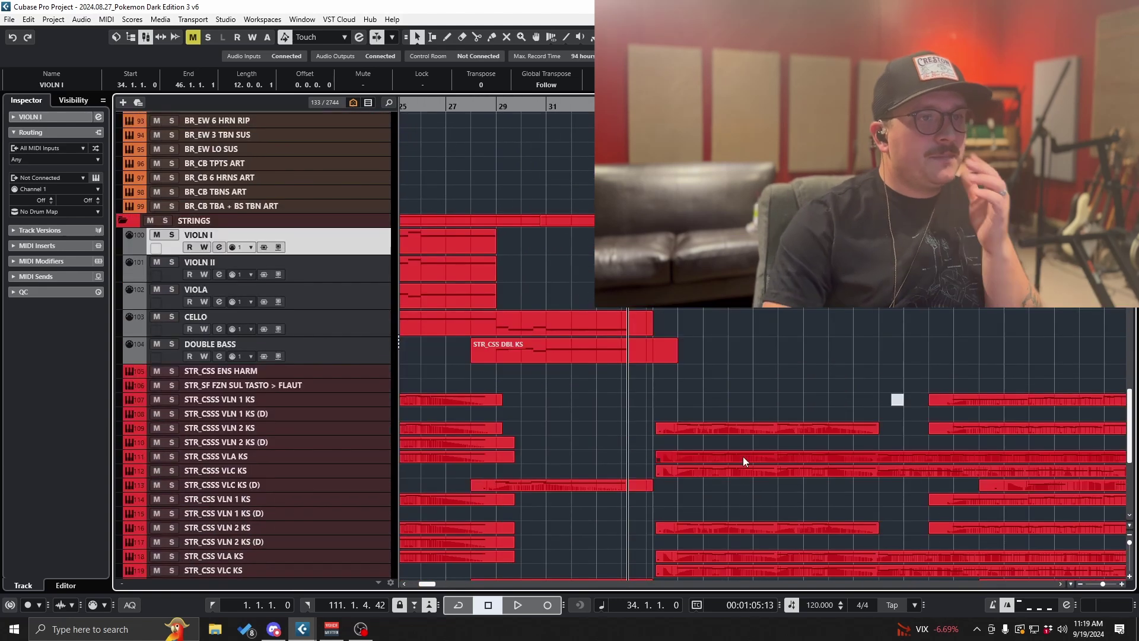
scroll(743, 446, down, 2)
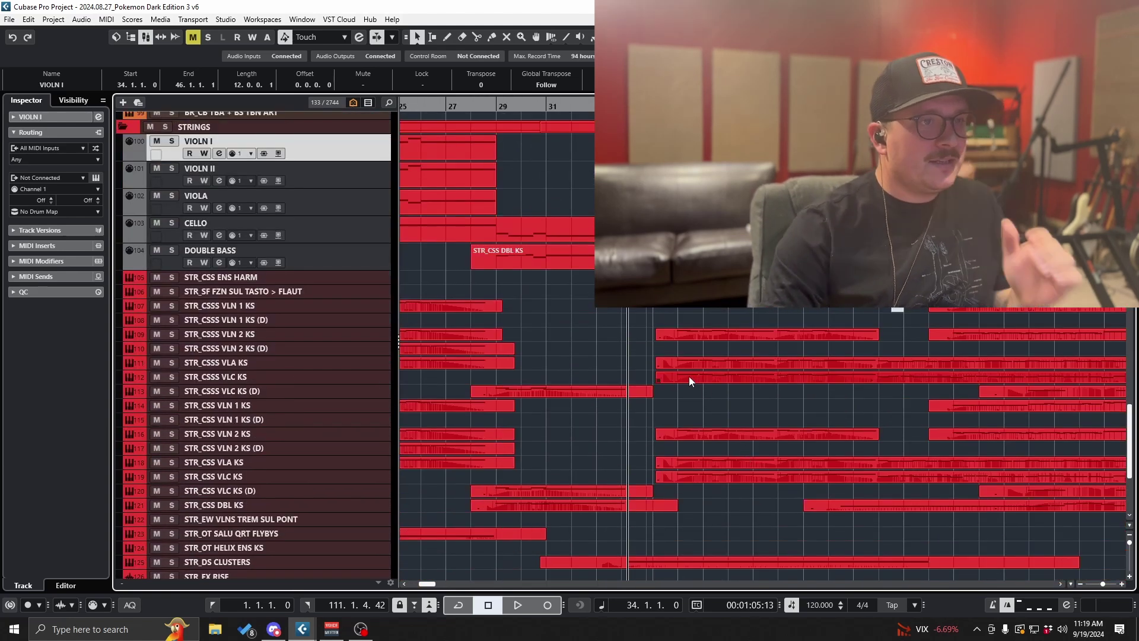
scroll(689, 376, up, 3)
Step: Compare the notes of the STR_CSSS VLN 2, VLA and VLC KS parts from bar 35 in the Key Editor and close it
drag(686, 308, 692, 339)
key(Return)
key(Return)
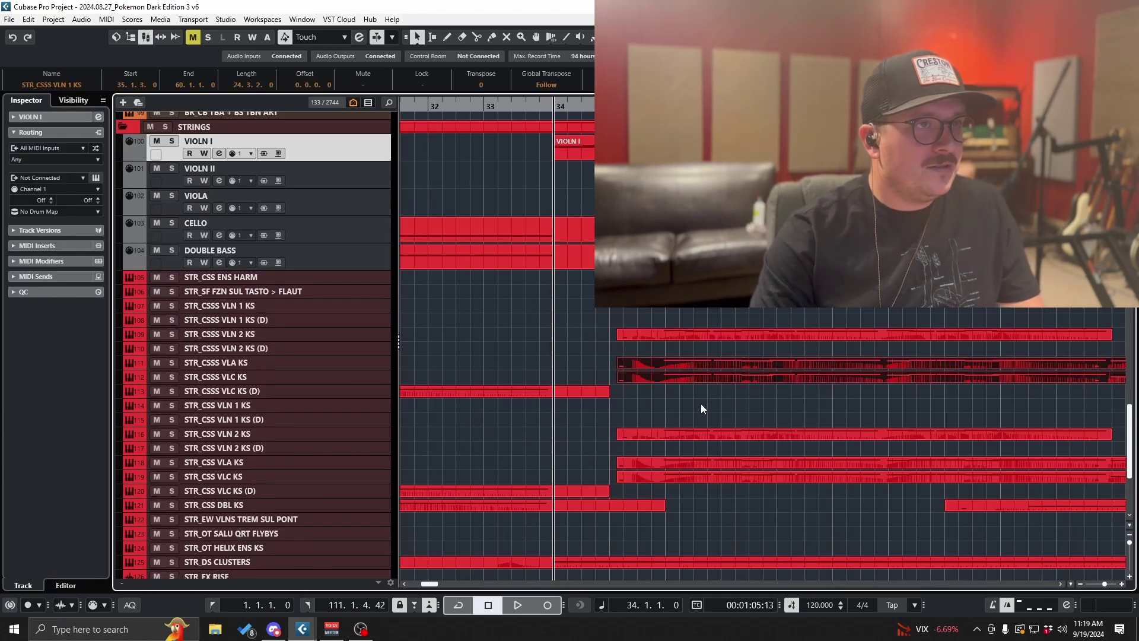
key(Return)
key(Return)
drag(746, 408, 689, 333)
key(Return)
scroll(320, 387, left, 2)
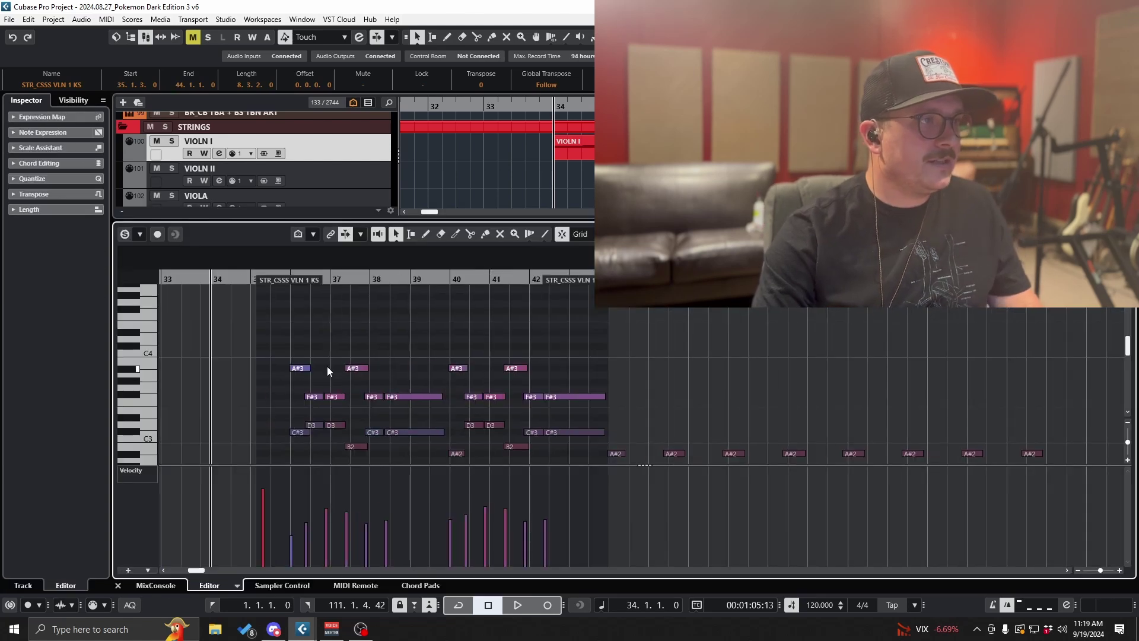
key(Return)
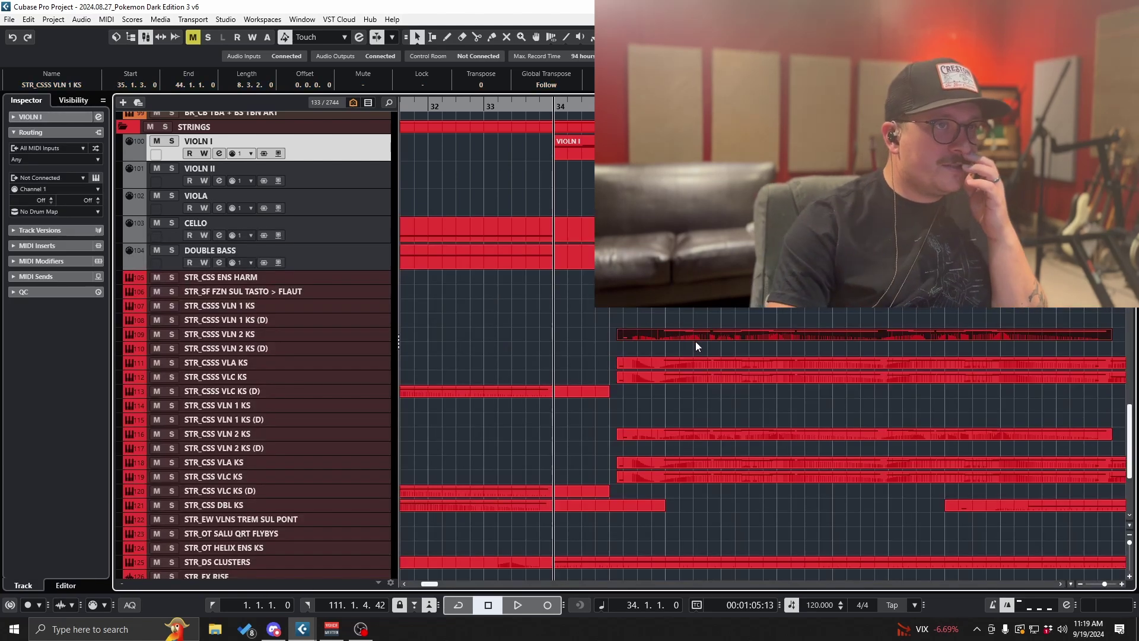
Step: Copy the STR_CSSS VLC KS part to the CELLO track at position 35.1.3
drag(693, 345, 700, 383)
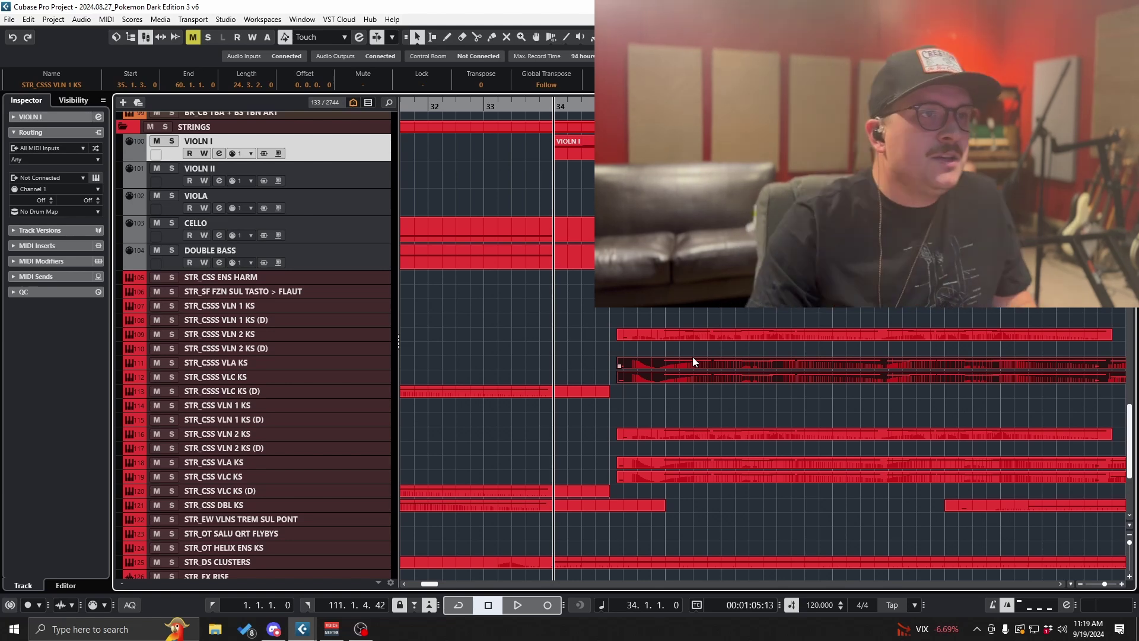
scroll(693, 357, up, 2)
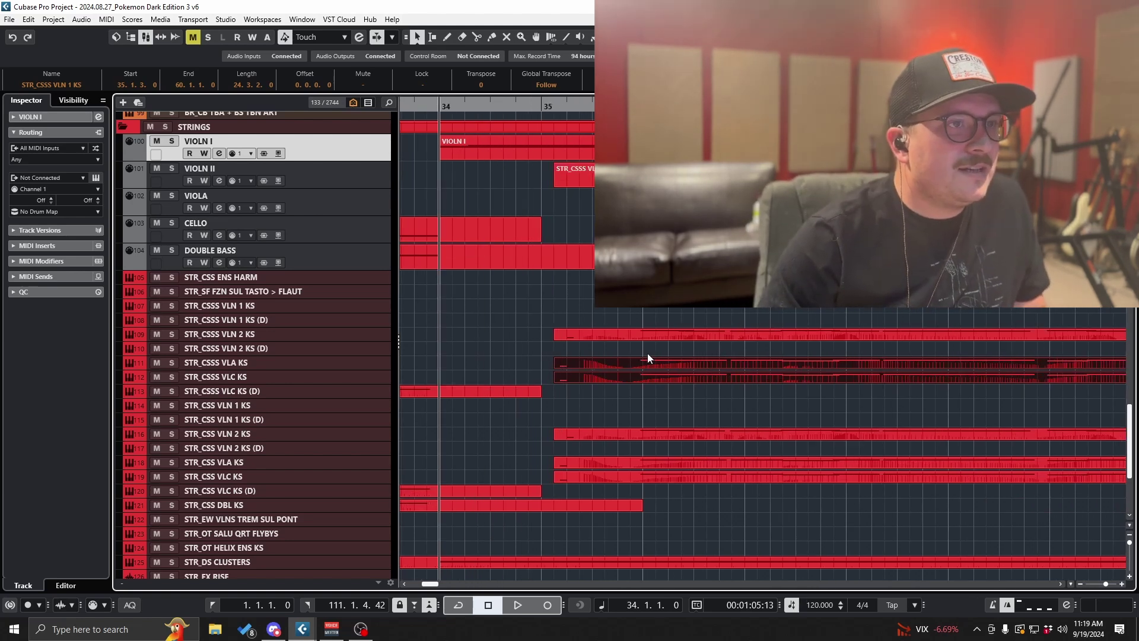
click(647, 379)
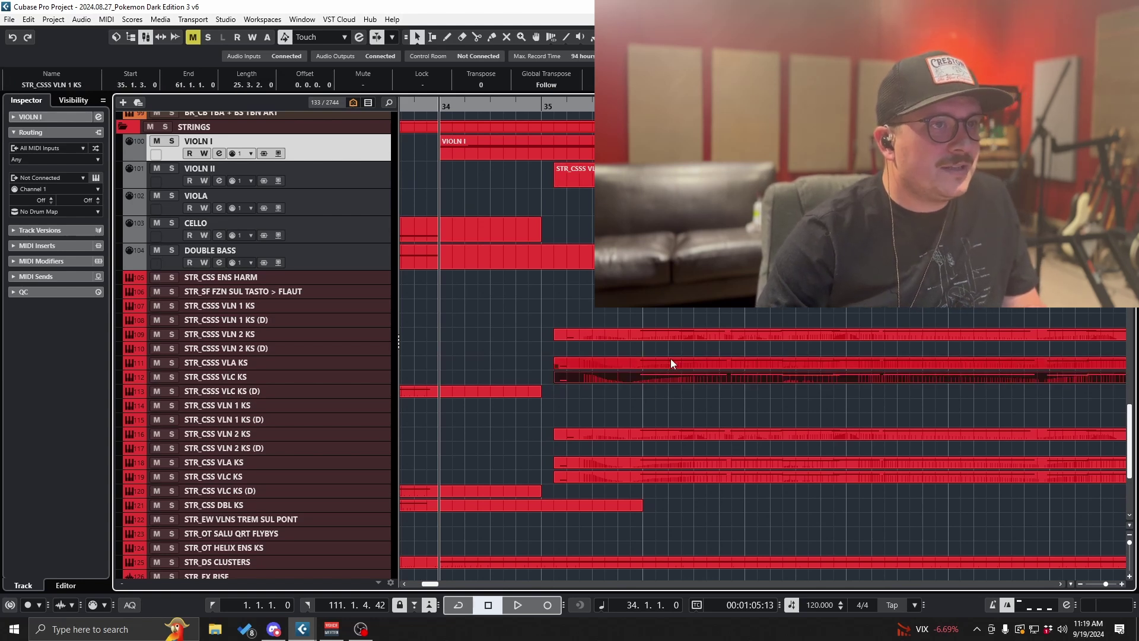
drag(579, 103, 554, 104)
click(375, 230)
key(ctrl+v)
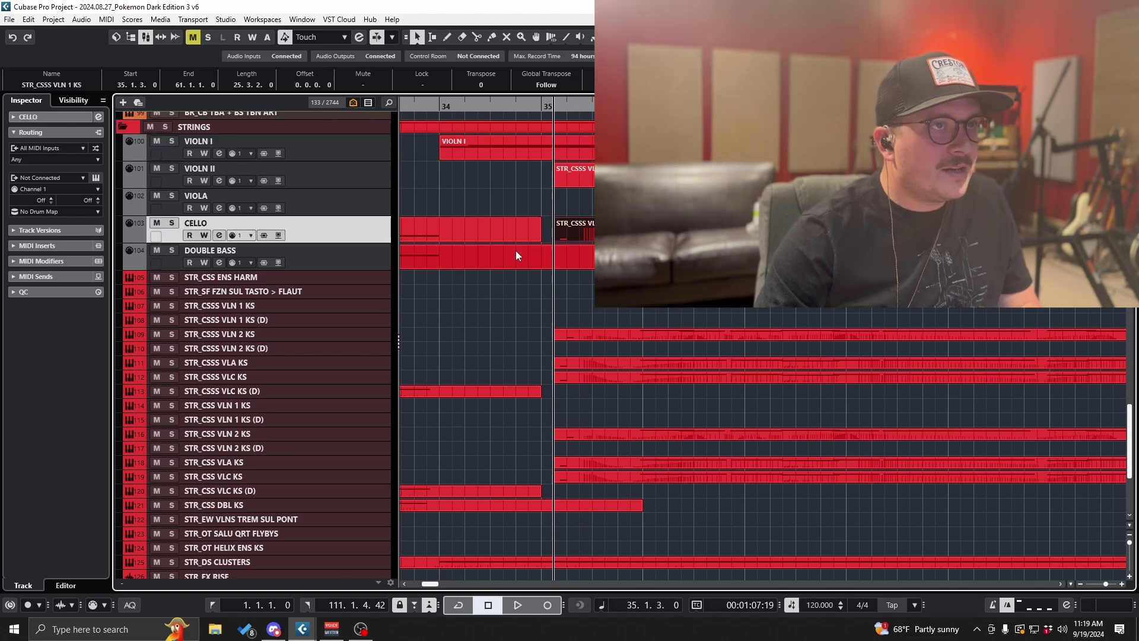
Step: Clear the active solos, solo the STR_FX RISE track and play it from bar 56
scroll(677, 232, down, 3)
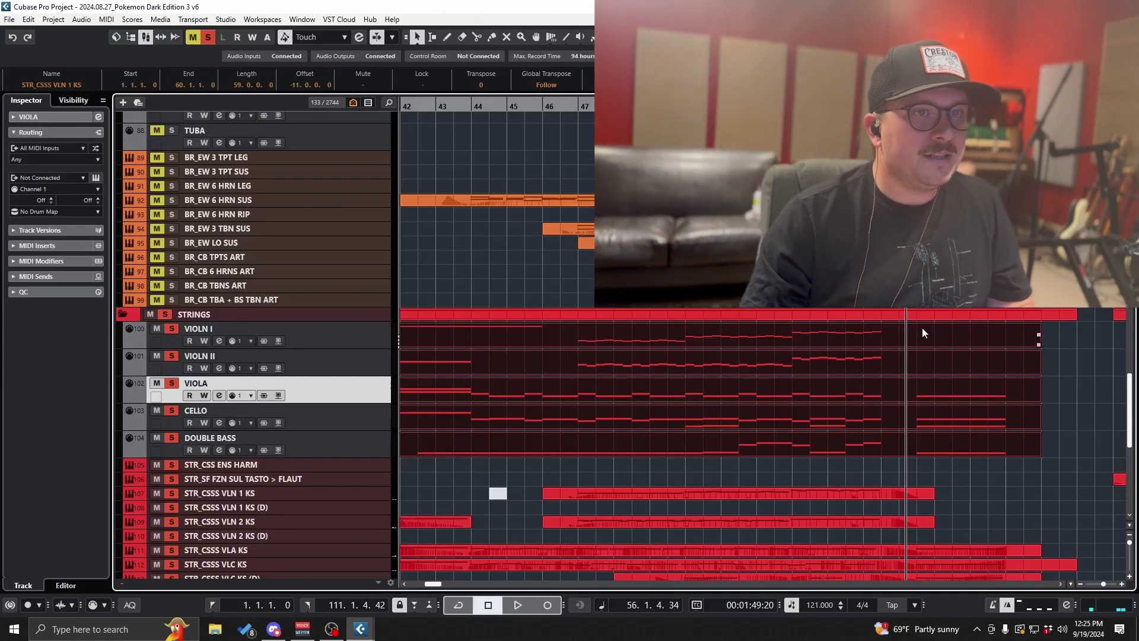
scroll(853, 323, down, 8)
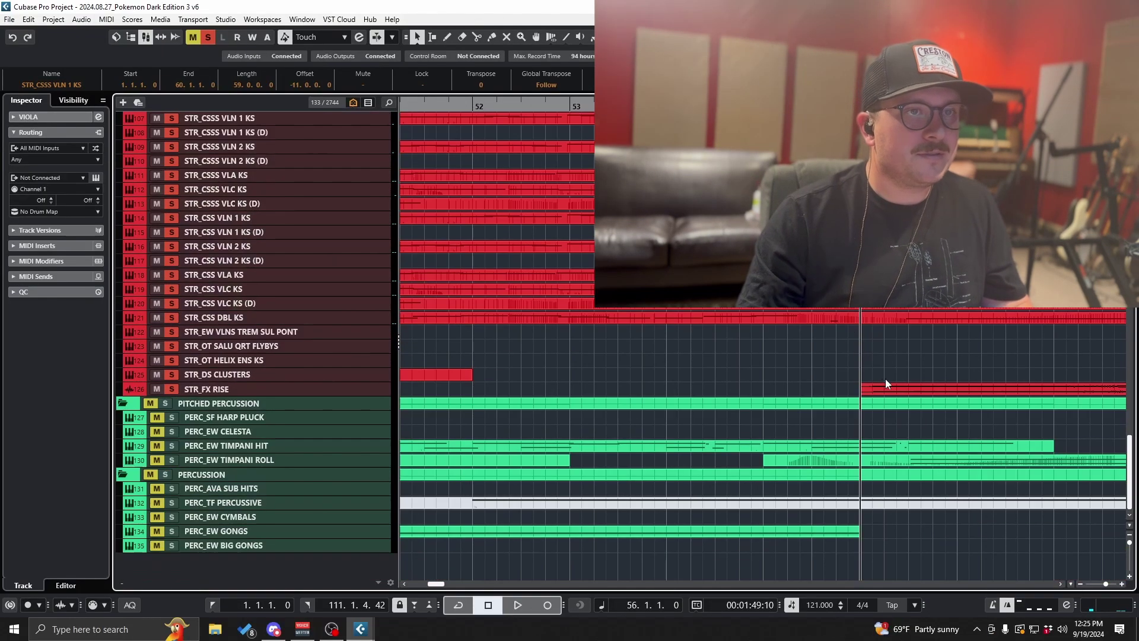
click(207, 37)
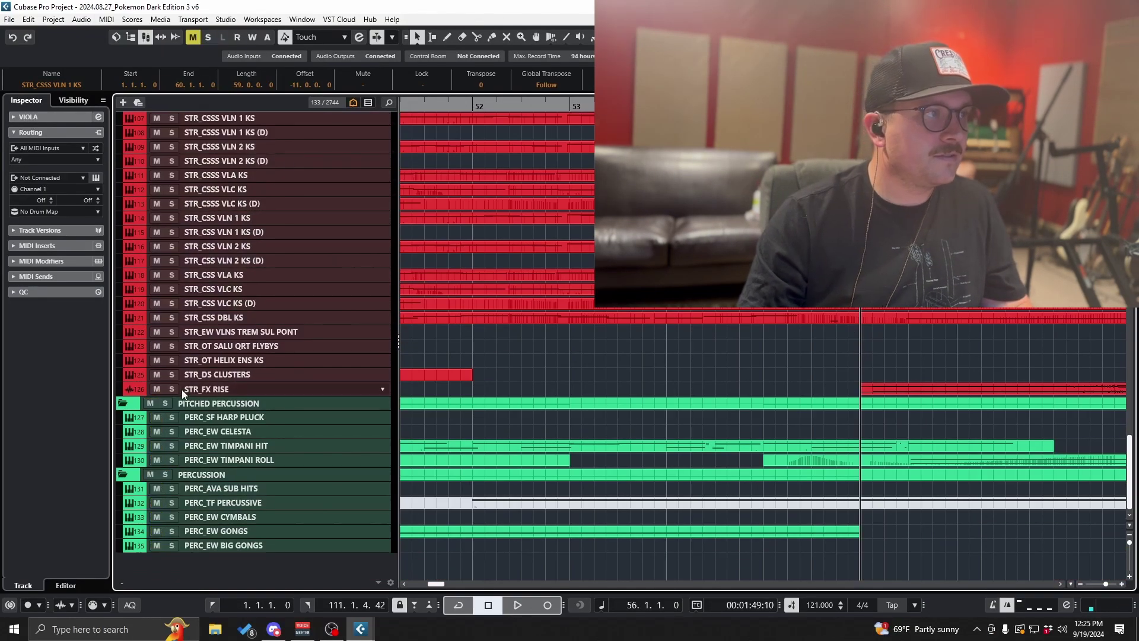
click(171, 388)
key(space)
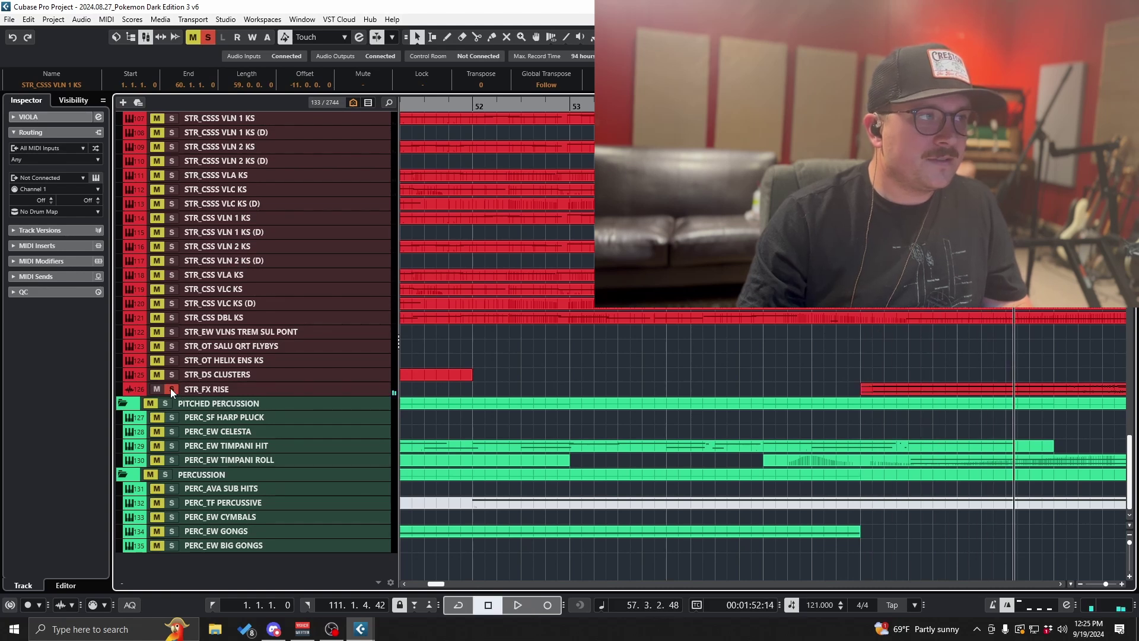
Step: Clear the solo on STR_FX RISE and open the VIOLN I part around bar 56 in the Key Editor
click(172, 389)
scroll(918, 348, up, 8)
scroll(918, 354, up, 3)
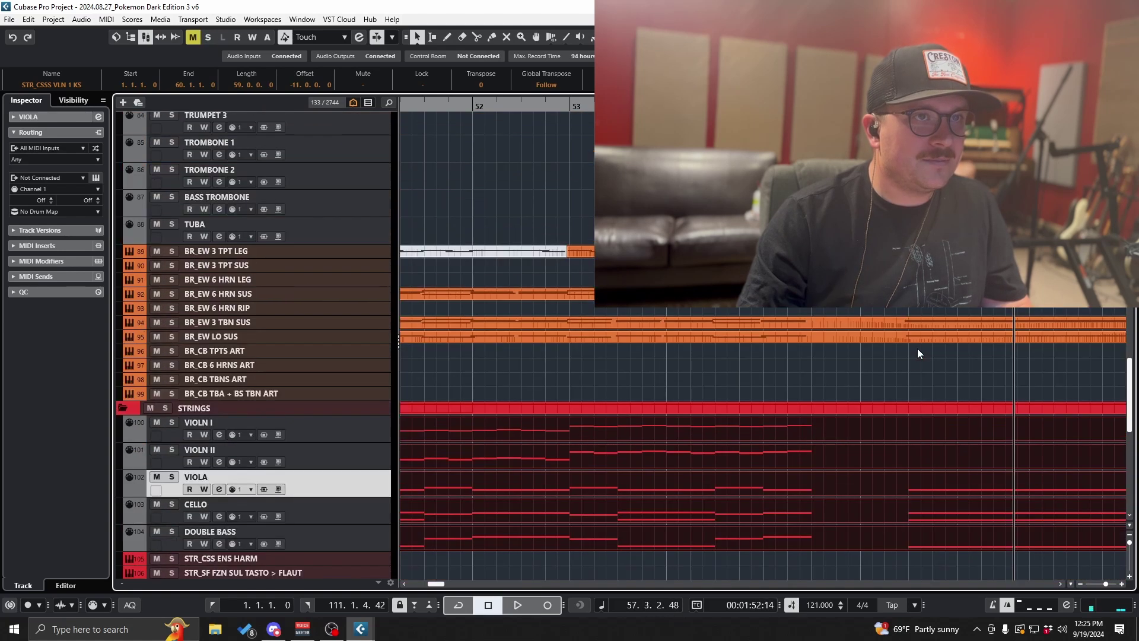
click(884, 374)
scroll(882, 427, right, 3)
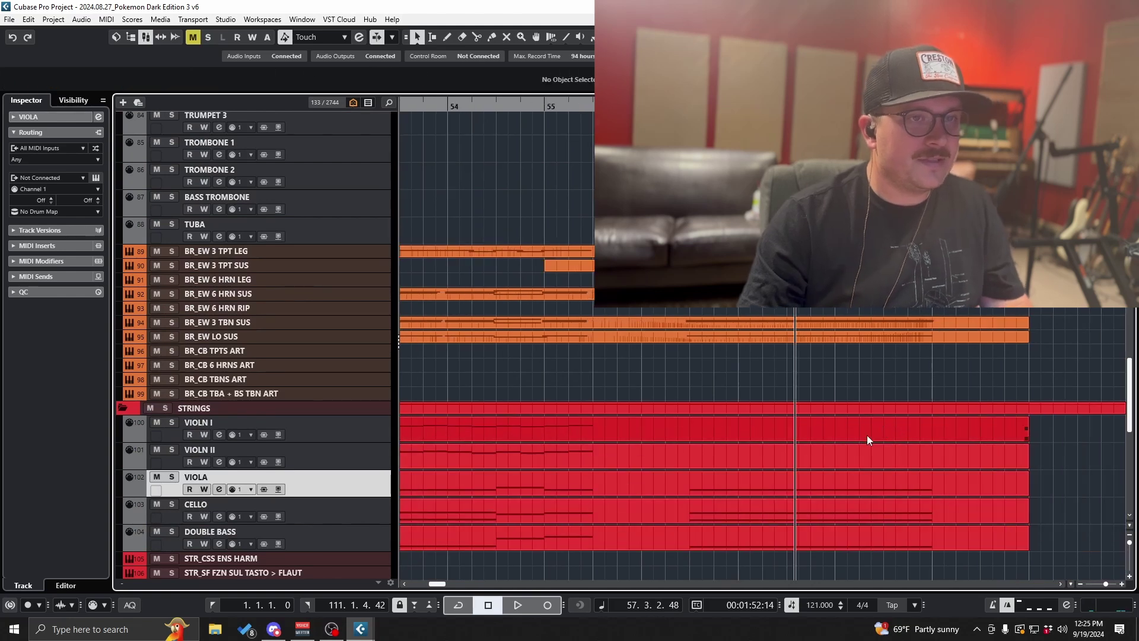
scroll(706, 433, down, 15)
scroll(654, 381, up, 15)
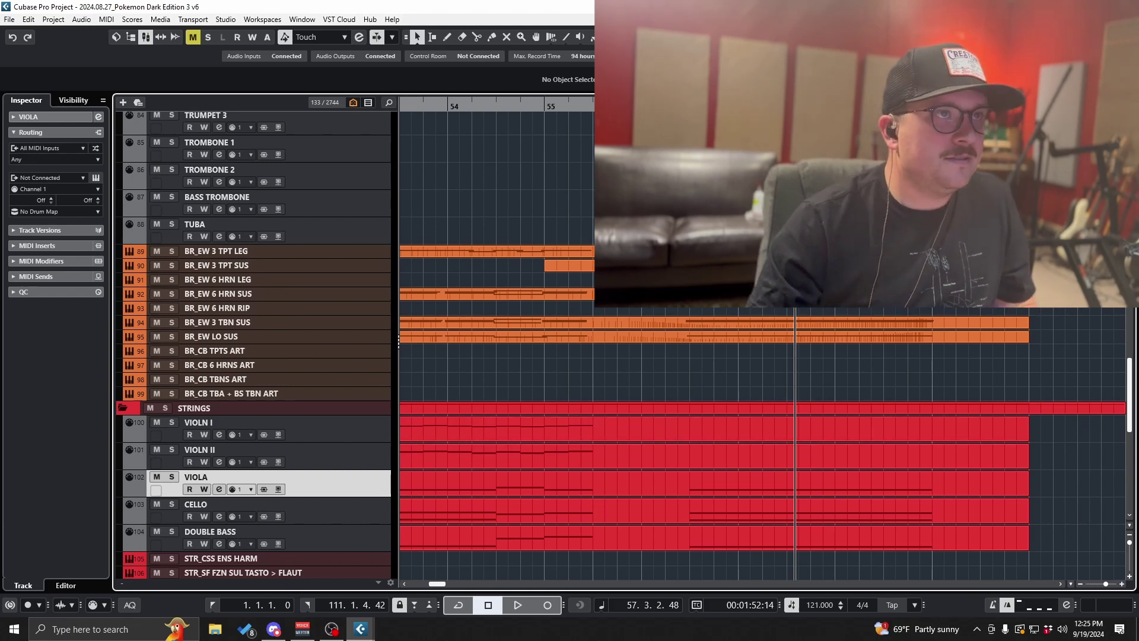
key(space)
click(671, 426)
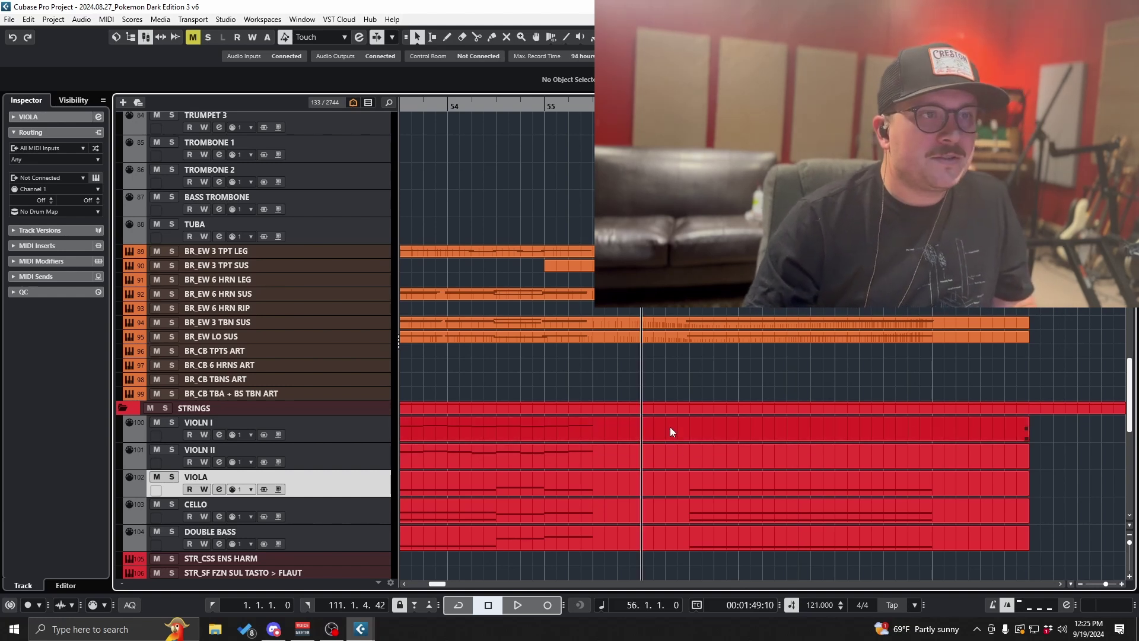
double_click(670, 427)
scroll(899, 440, right, 2)
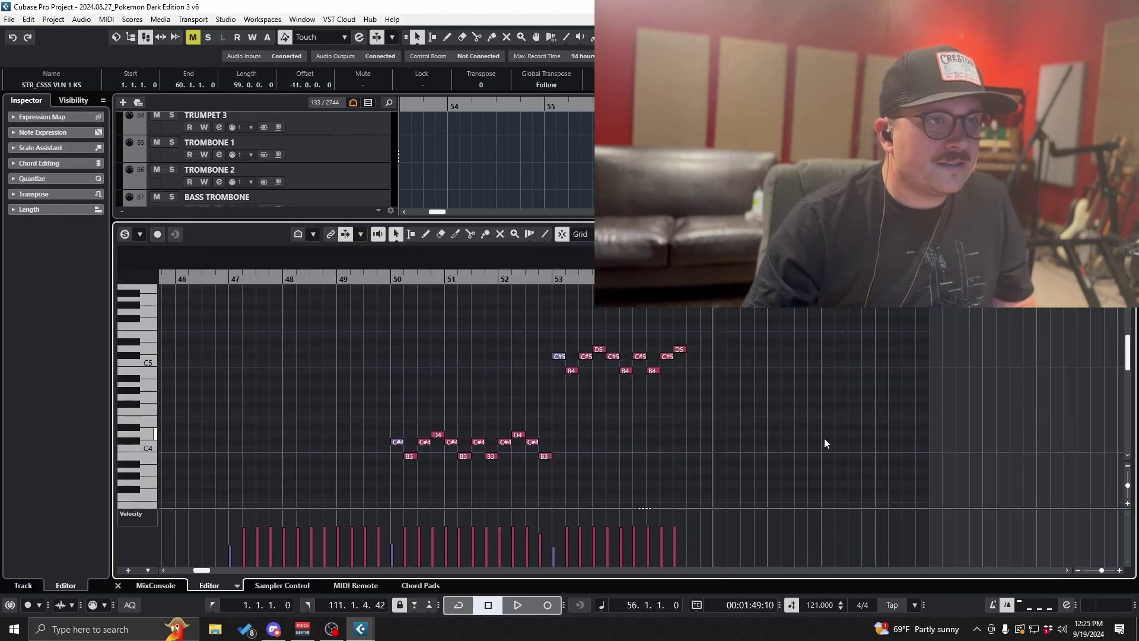
Step: Add a C#4 note with a length of 0.0.2.0 at position 56.1.1.0 in the VIOLN I part
right_click(707, 434)
click(744, 439)
click(719, 470)
right_click(723, 470)
click(723, 470)
drag(721, 472, 724, 446)
click(706, 234)
click(720, 317)
scroll(725, 438, up, 2)
drag(729, 443, 719, 441)
scroll(725, 443, up, 1)
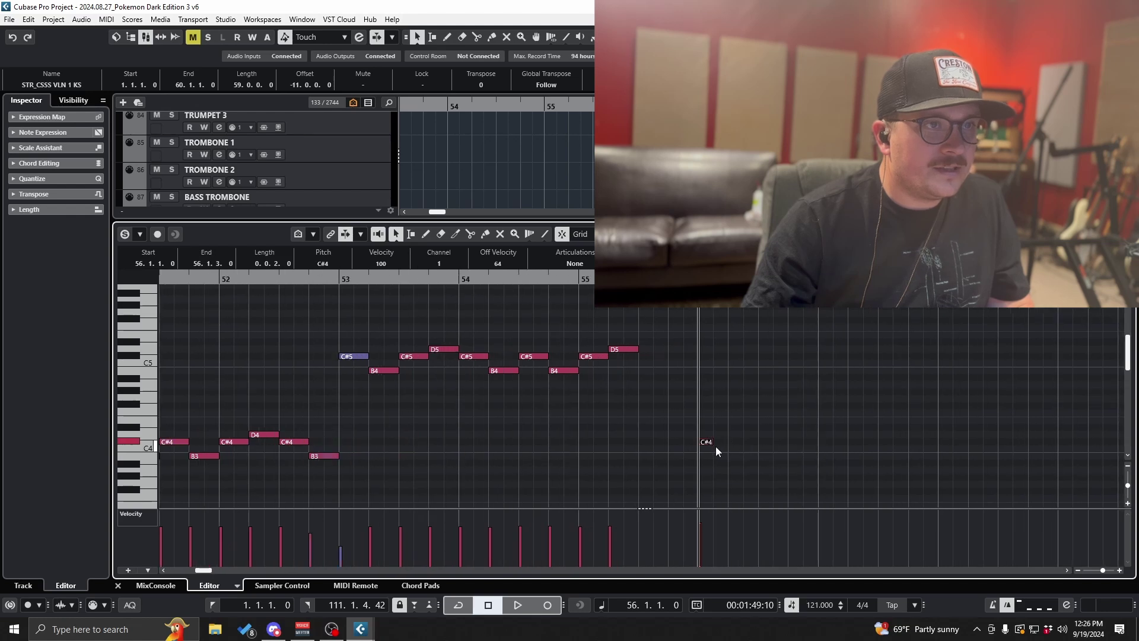
scroll(716, 447, down, 1)
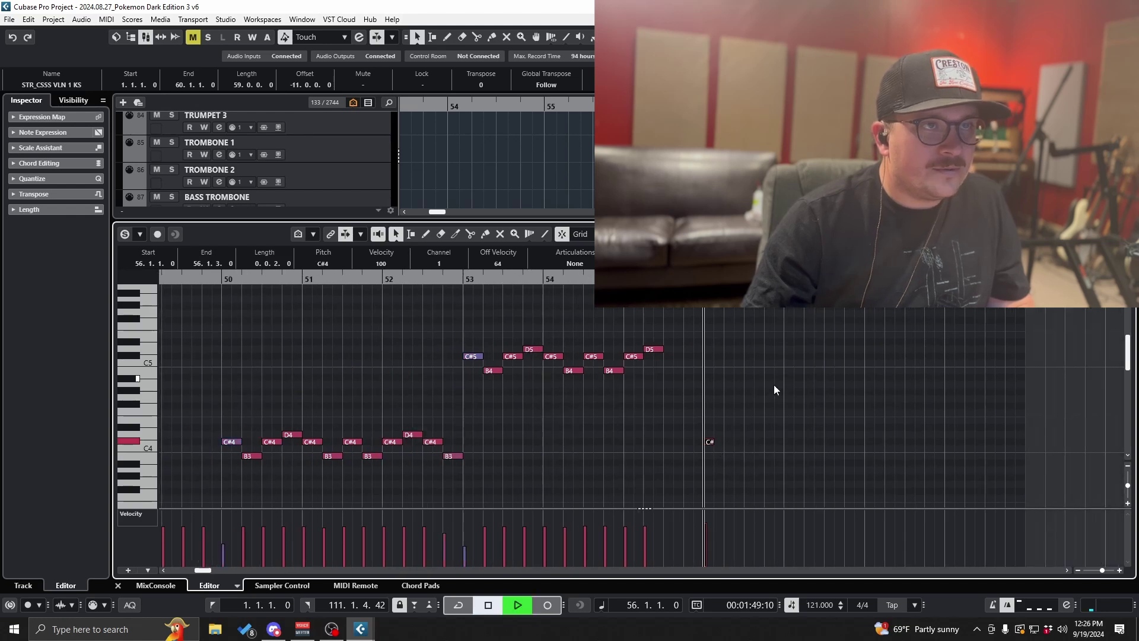
Step: Play the effect from bar 56 and copy the C#4 note two octaves up to C#6 near the end of bar 58
key(space)
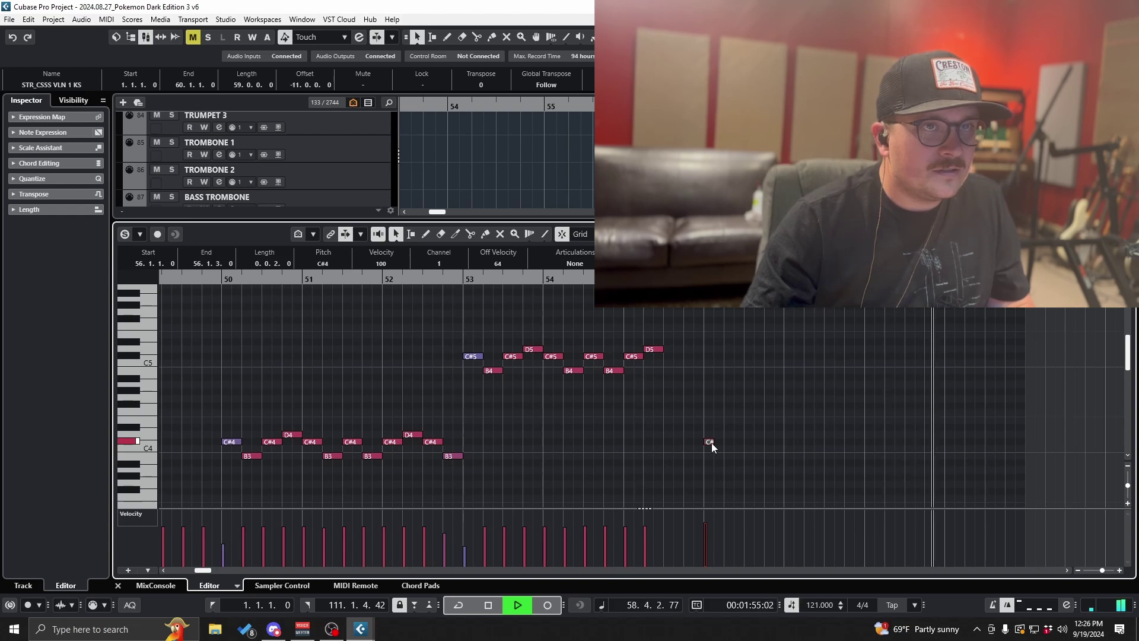
key(space)
drag(711, 443, 938, 312)
Step: Copy the C#4 and C#6 notes from VIOLN I into the VIOLN II part at bar 56
drag(706, 307, 967, 474)
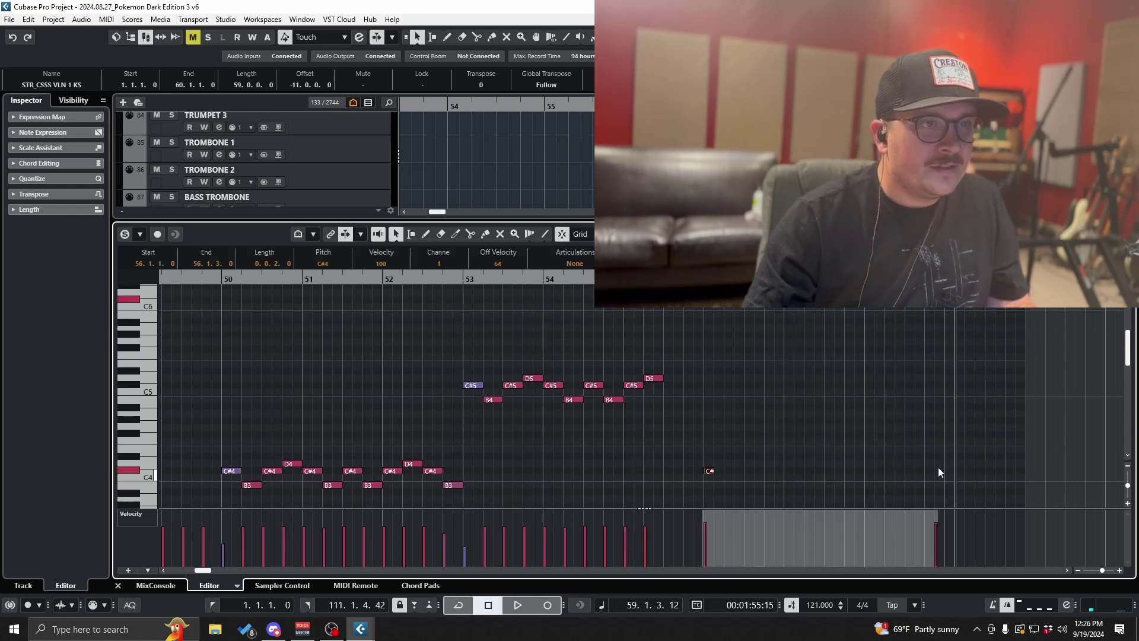
key(l)
key(Return)
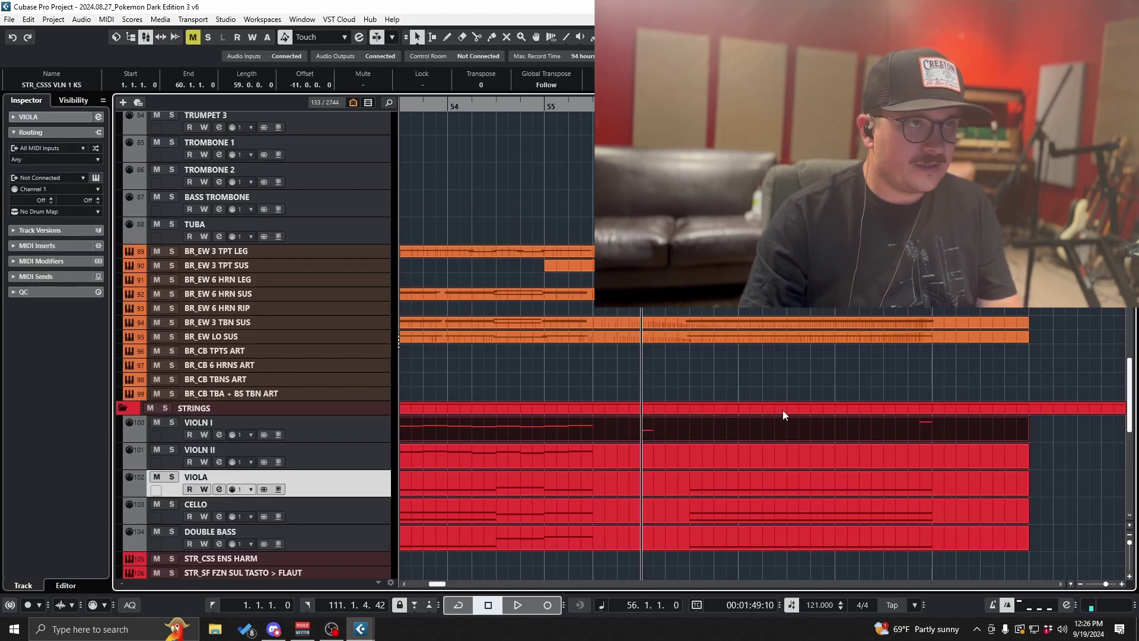
double_click(728, 454)
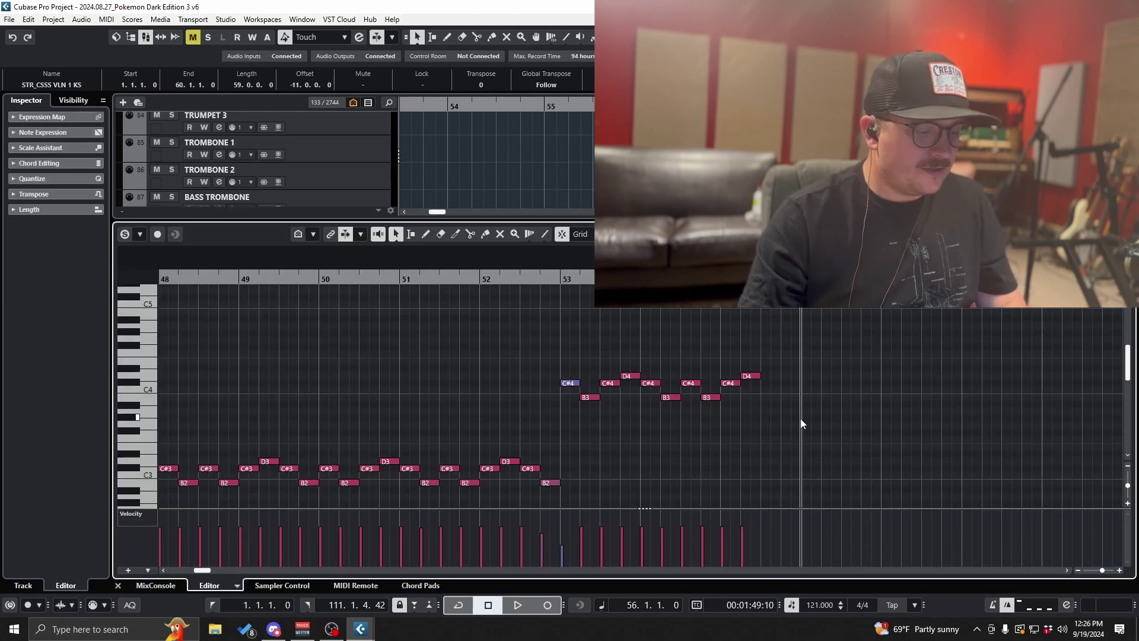
key(ctrl+v)
scroll(833, 431, down, 3)
scroll(857, 447, up, 3)
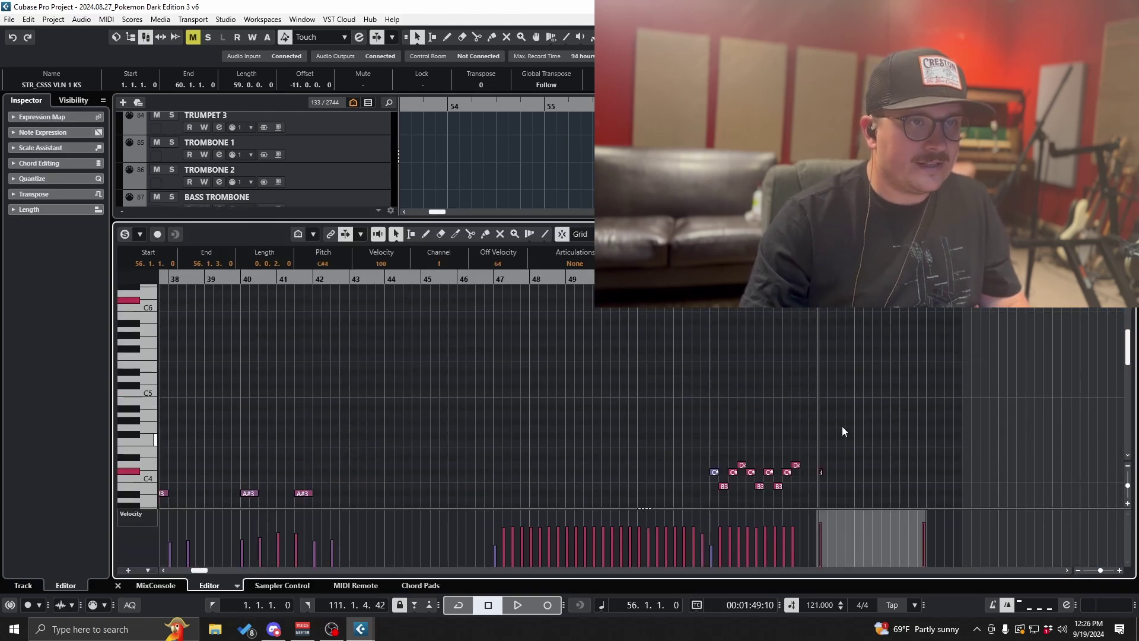
key(ctrl+e)
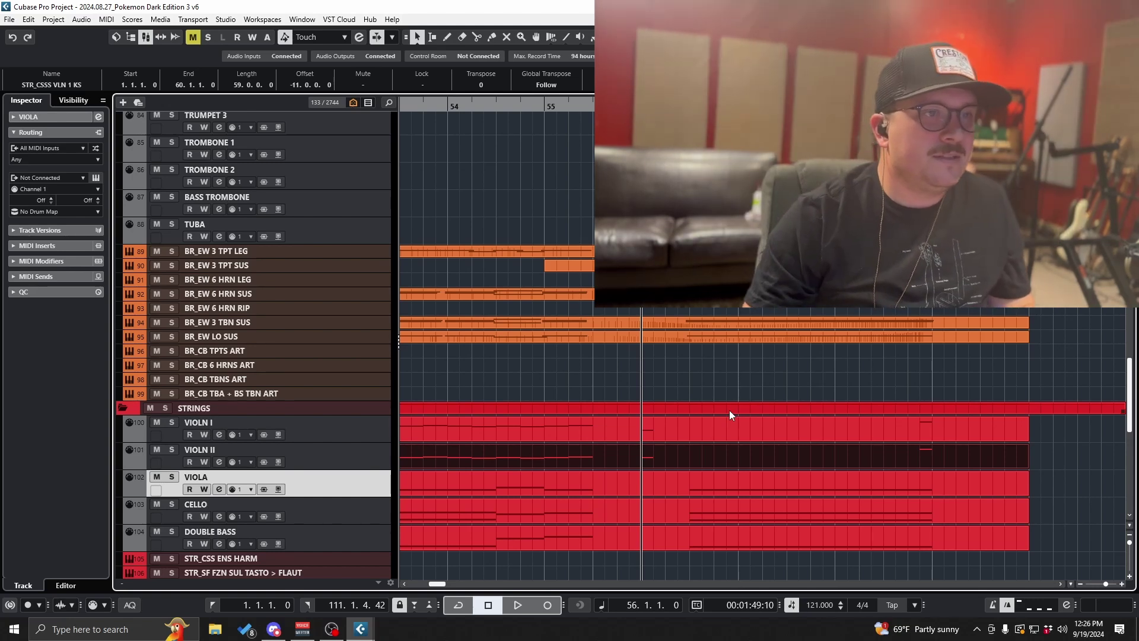
Step: Examine which string library tracks contain parts after bar 60
scroll(729, 411, down, 8)
scroll(729, 411, up, 4)
scroll(728, 411, up, 4)
scroll(729, 412, down, 4)
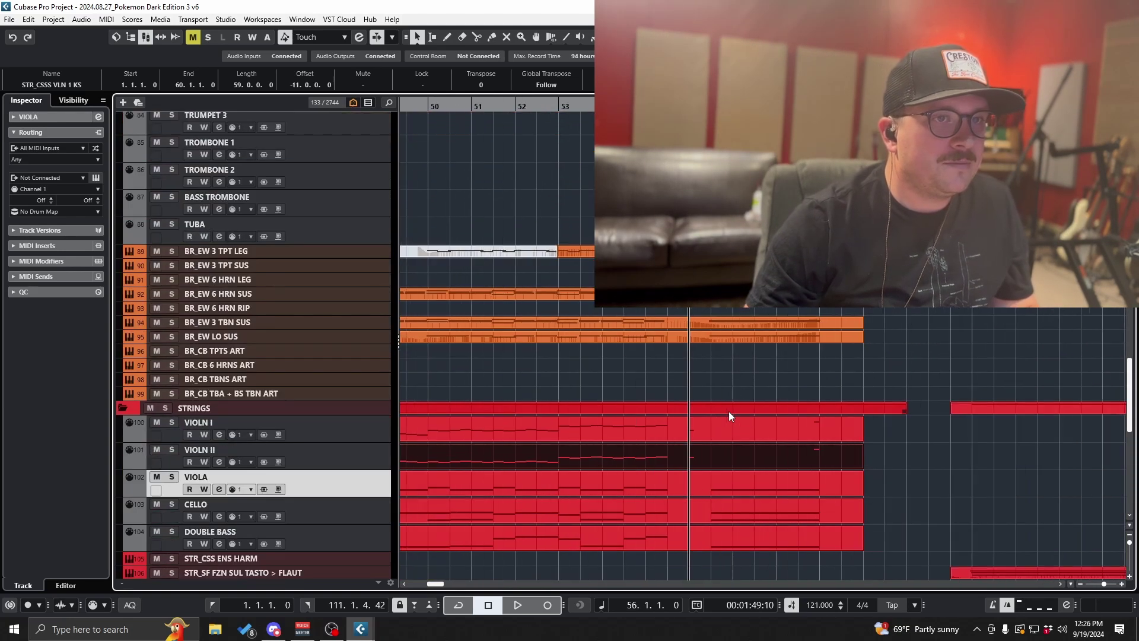
scroll(729, 411, down, 8)
scroll(767, 446, down, 2)
scroll(767, 446, right, 3)
scroll(768, 447, up, 5)
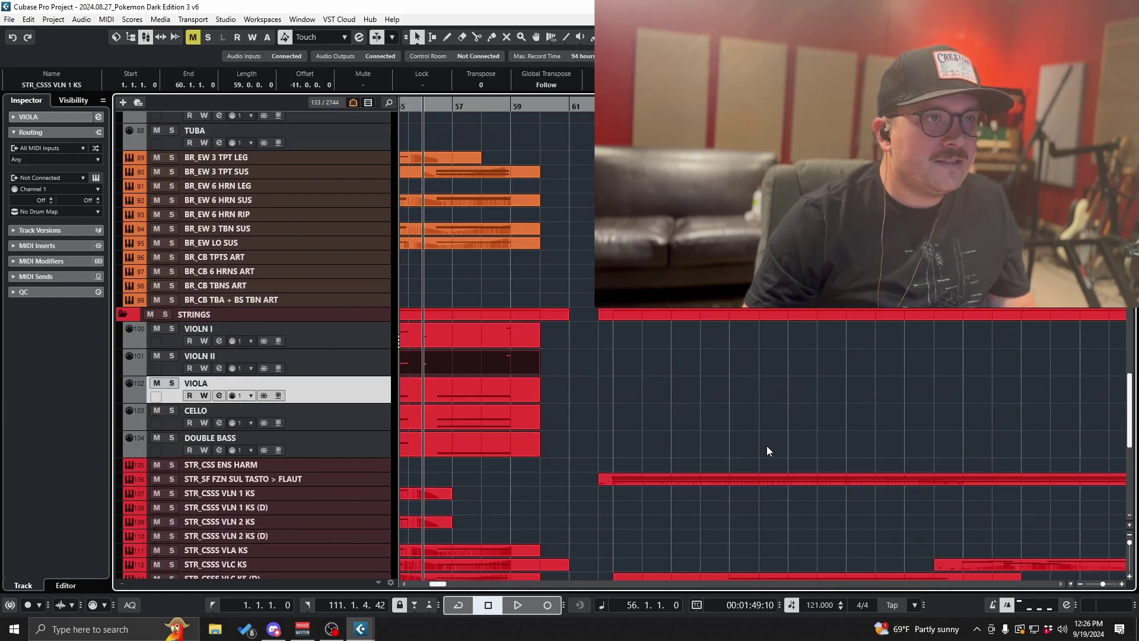
Step: Solo the STR_SF FZN SUL TASTO > FLAUT track, play its part from near the start and clear the solo
ctrl+scroll(771, 457, down, 3)
click(765, 477)
click(683, 105)
click(171, 478)
key(space)
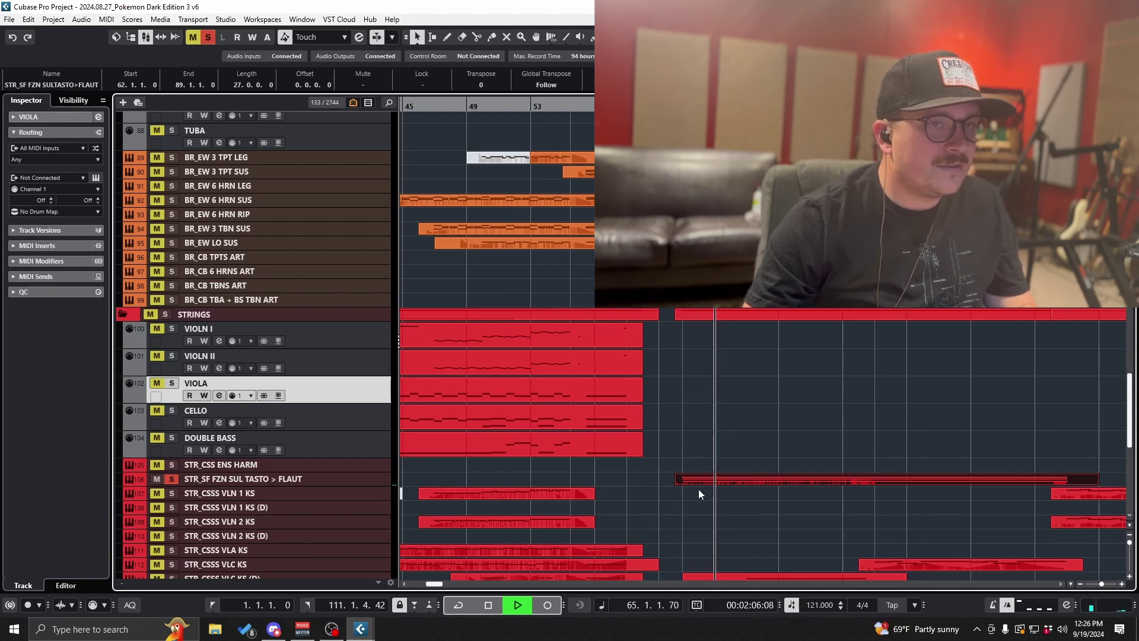
key(space)
click(172, 478)
Step: Copy the STR_SF FZN SUL TASTO > FLAUT part to the VIOLN I track at position 62.1.1
scroll(737, 494, down, 5)
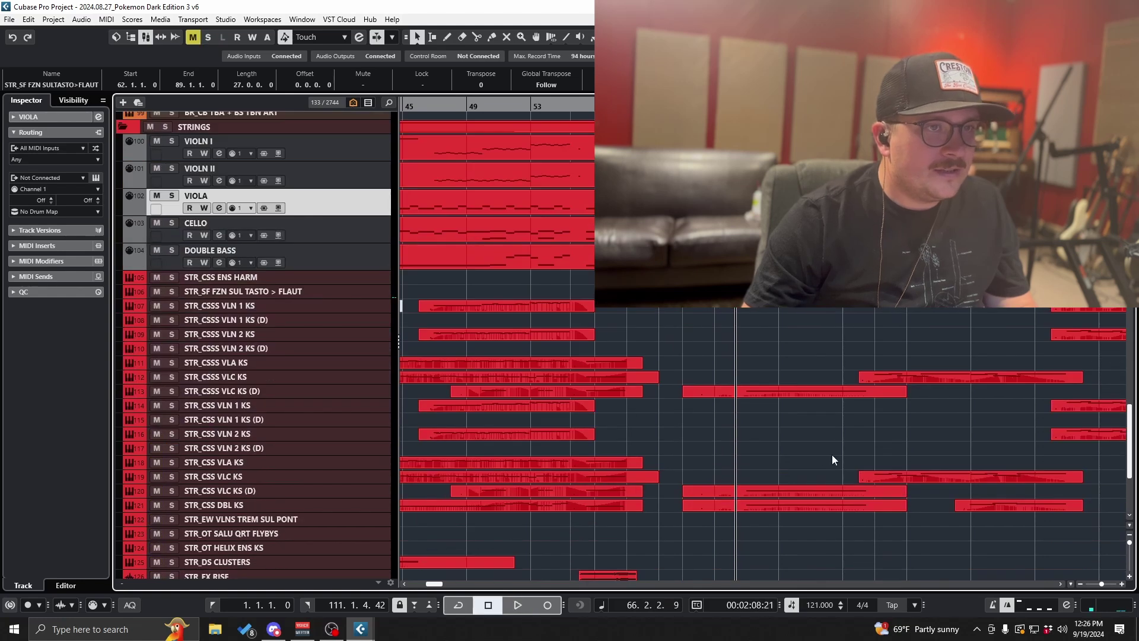
scroll(878, 446, up, 3)
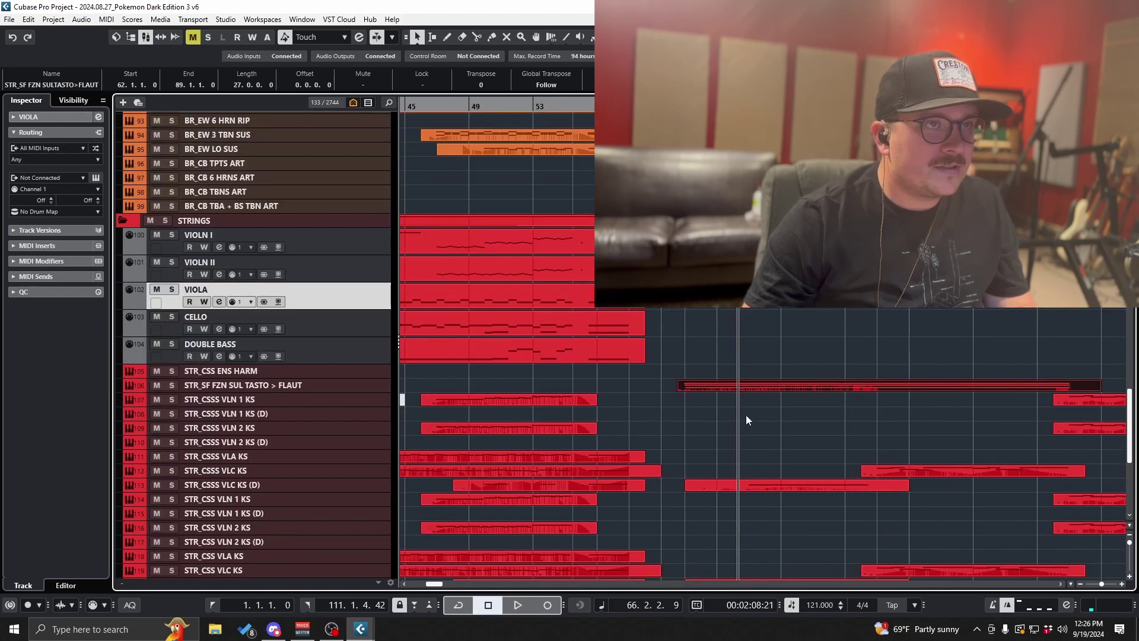
scroll(712, 415, up, 3)
ctrl+scroll(691, 415, up, 3)
alt+drag(690, 482, 695, 339)
ctrl+scroll(703, 350, down, 5)
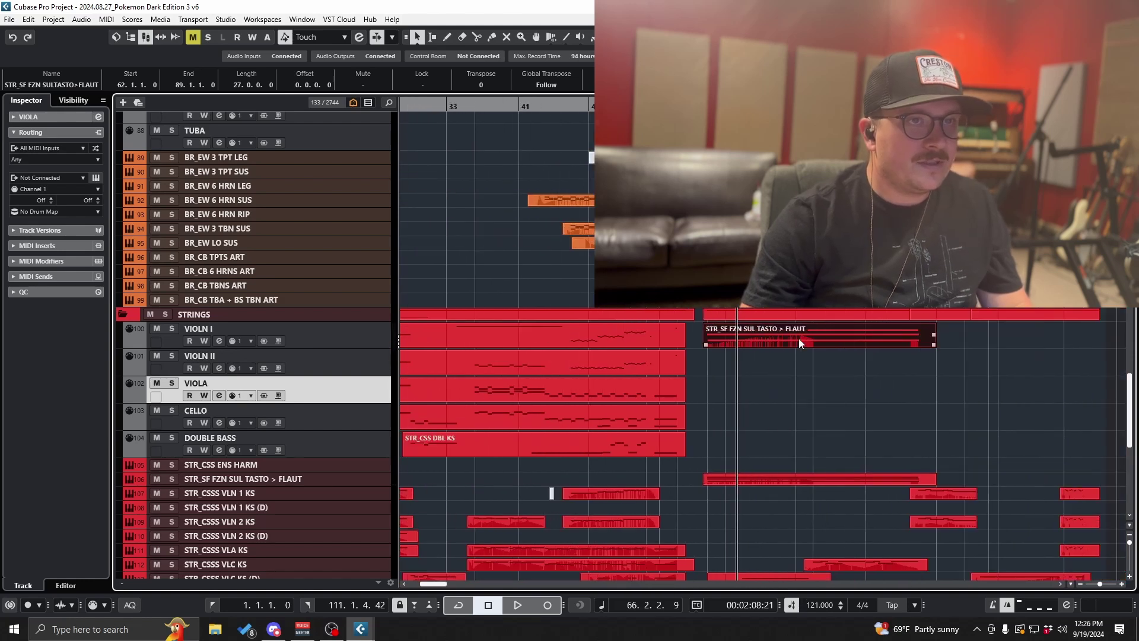
Step: Open the copied VIOLN I part in the Key Editor and delete its CC 1 (Modulation) data
double_click(799, 338)
click(133, 507)
click(192, 252)
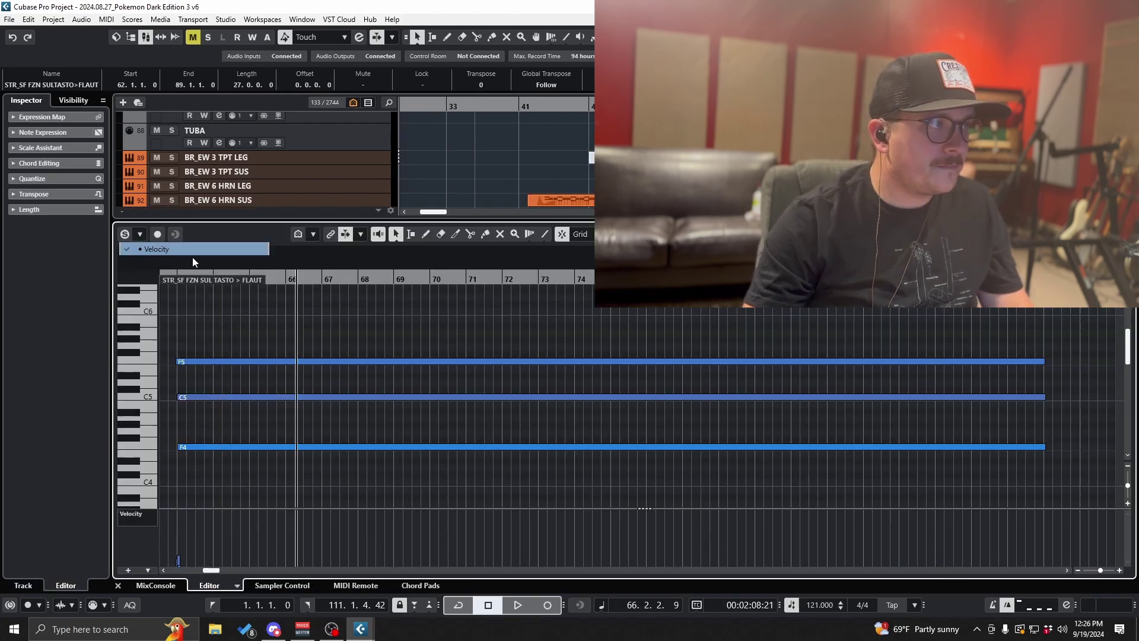
key(g)
key(g)
key(g)
key(g)
click(136, 514)
click(196, 327)
key(g)
drag(232, 535, 663, 593)
key(Delete)
Step: Delete the part's CC 11 (Expression) data and set the controller lane back to Velocity
click(144, 520)
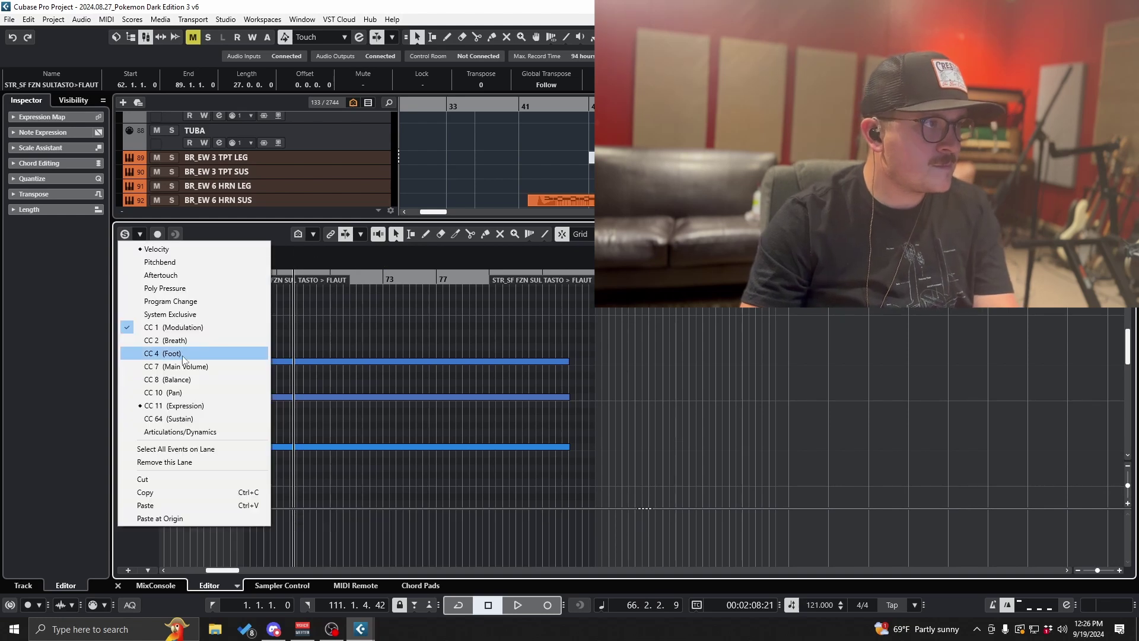
click(176, 406)
drag(223, 532, 547, 567)
key(Delete)
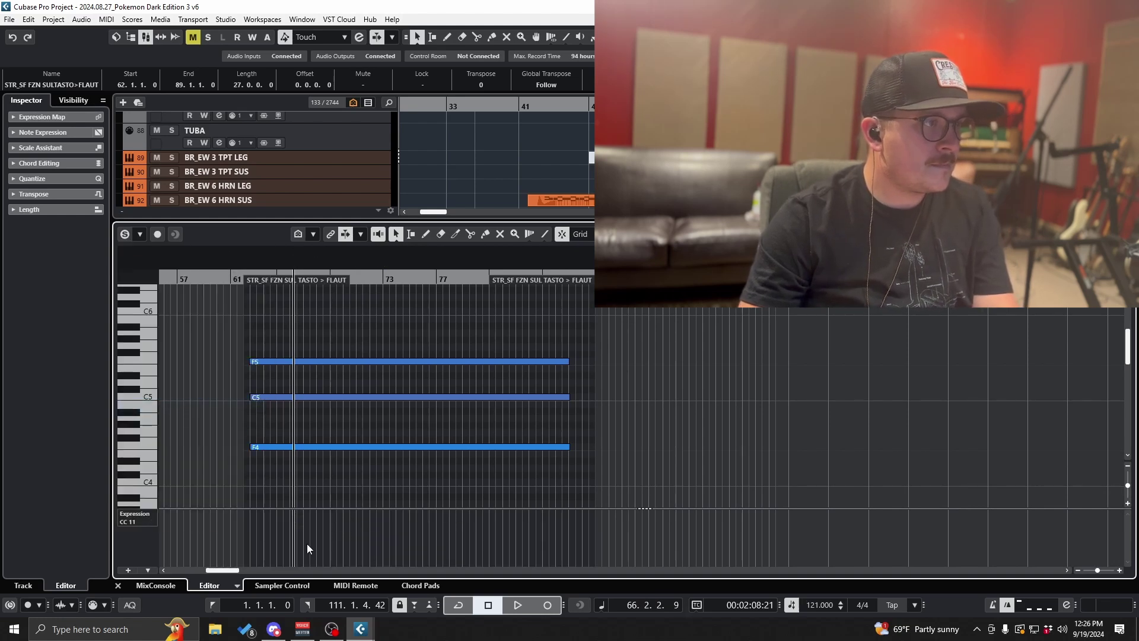
click(144, 518)
click(153, 246)
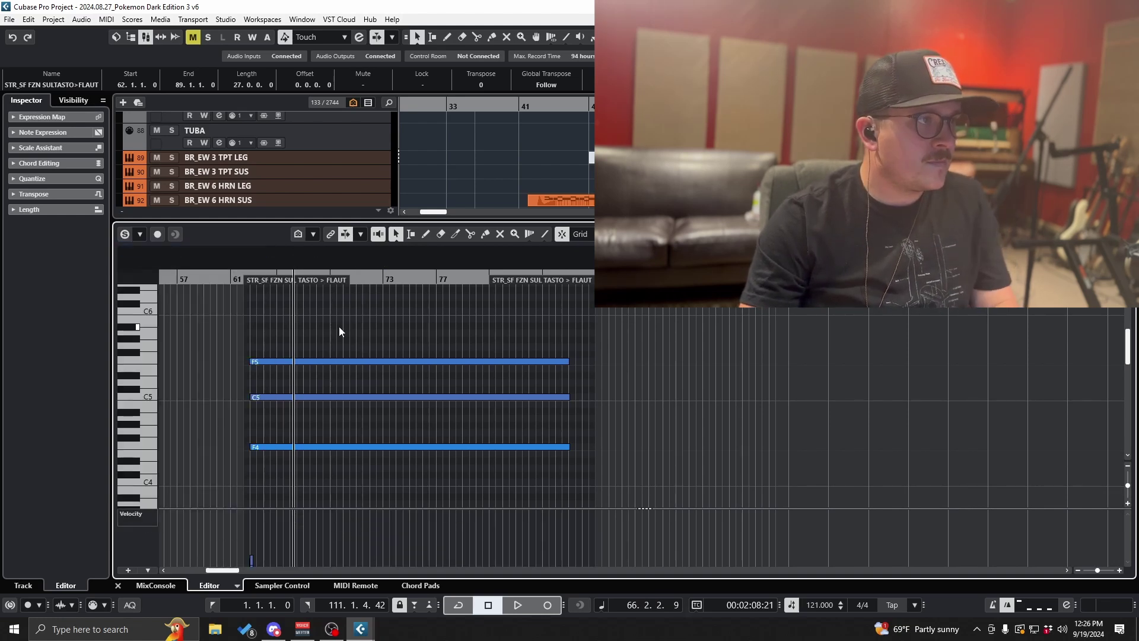
Step: Quantize the sustained F5, C5 and F4 notes to a coarser grid so they start at 63.1.1.0
drag(340, 326, 391, 496)
click(700, 234)
click(689, 259)
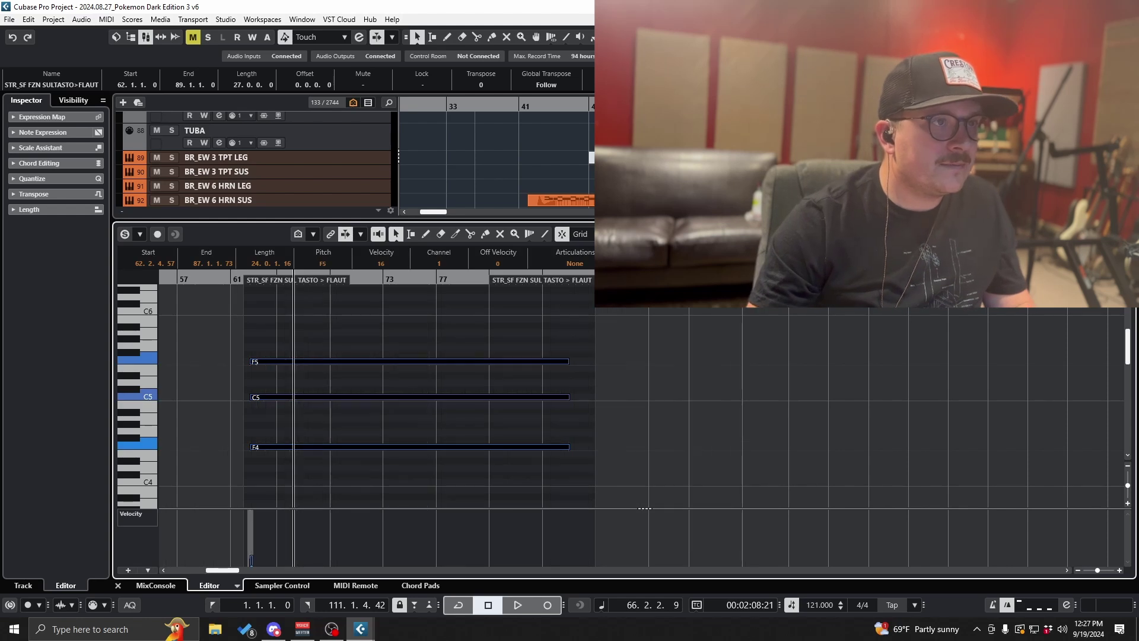
key(q)
Step: Play from bar 85, trim the ends of all three sustained notes to 87.1.1.0 and close the Key Editor
scroll(578, 335, up, 1)
scroll(570, 333, up, 3)
click(524, 279)
key(space)
scroll(586, 375, up, 2)
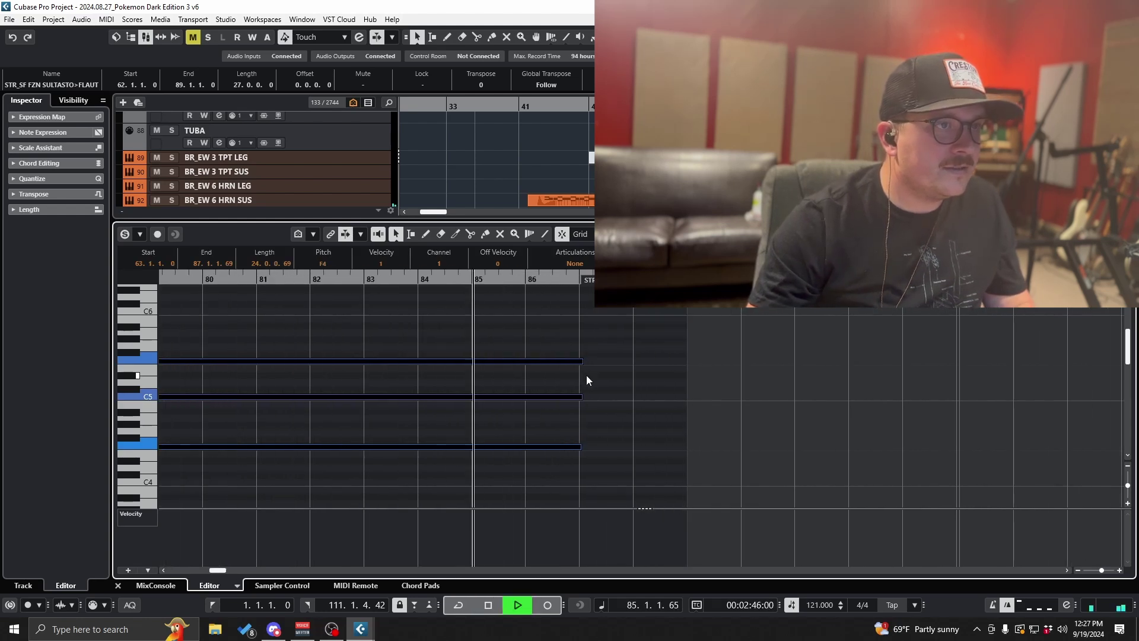
click(588, 373)
drag(582, 361, 578, 399)
drag(582, 446, 579, 446)
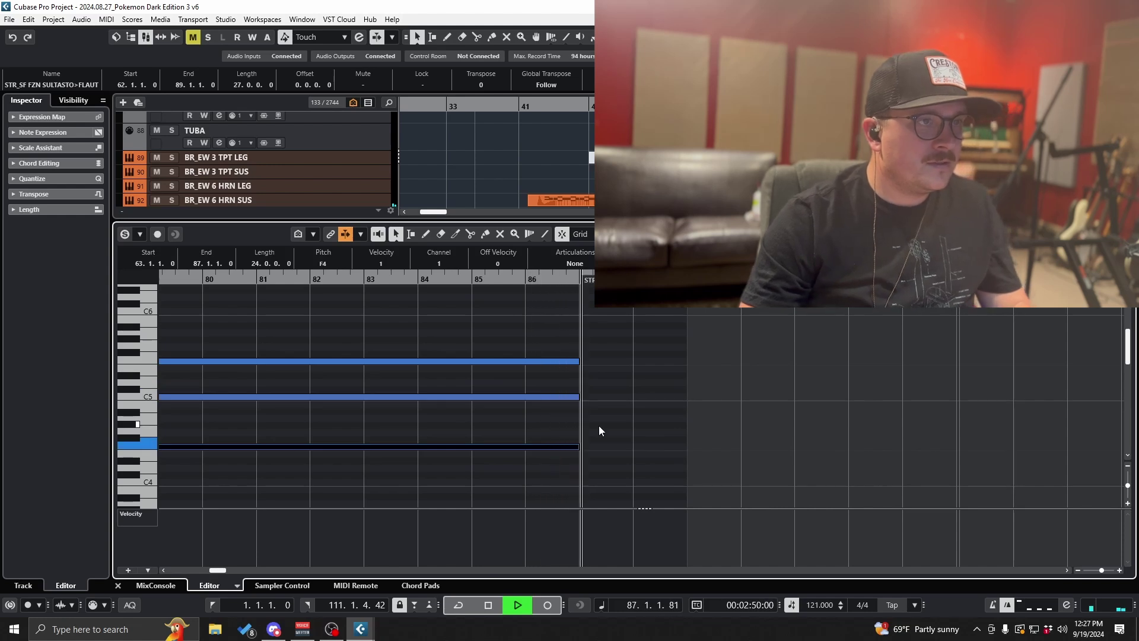
key(space)
key(Return)
Step: Copy the sustained part to VIOLN II and VIOLA, and delete C5 and F4 from VIOLN I
scroll(712, 364, up, 4)
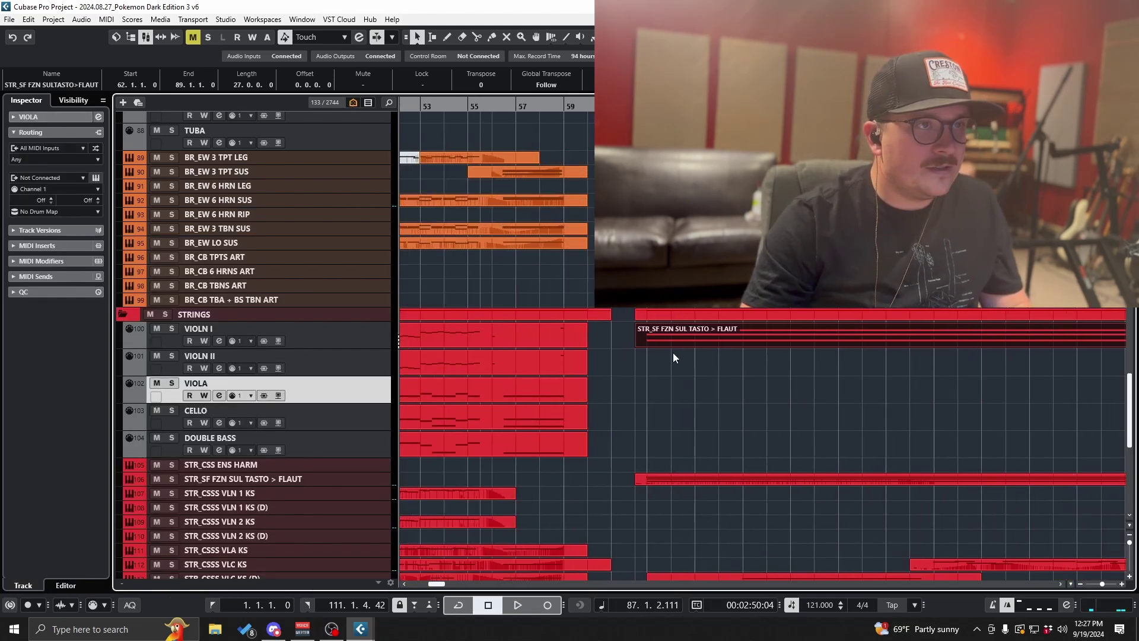
drag(660, 340, 675, 393)
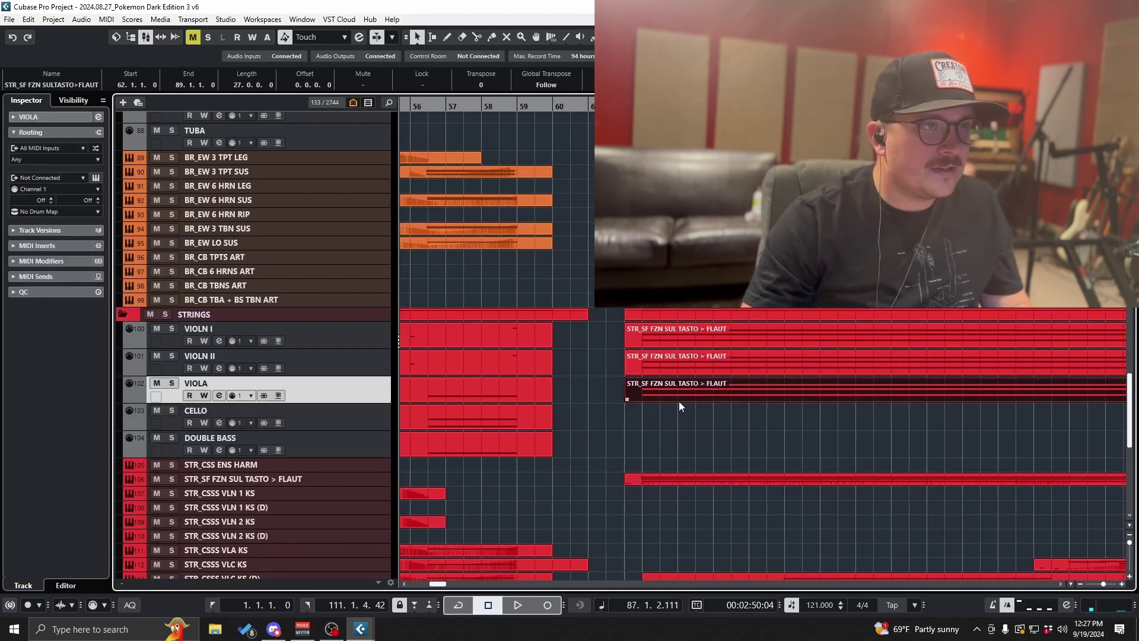
double_click(727, 337)
drag(512, 378, 511, 480)
key(Delete)
key(Return)
Step: Delete the F5 and F4 notes from the VIOLN II part, keeping only C5
click(724, 369)
key(Return)
drag(617, 351, 628, 377)
key(Delete)
drag(625, 428, 632, 476)
key(Delete)
key(ctrl+e)
Step: Delete the F5 and C5 notes from the VIOLA part, keeping only F4
click(761, 386)
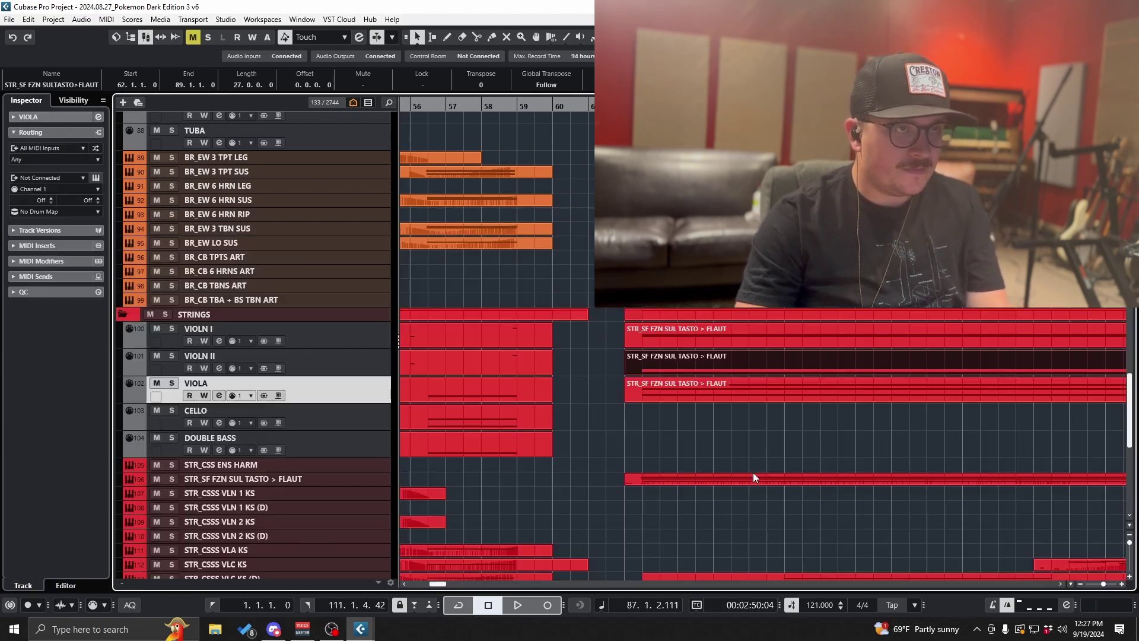
key(ctrl+e)
drag(539, 350, 576, 404)
key(Delete)
key(Return)
Step: Select the VIOLN I, VIOLN II and VIOLA parts at bar 62 and check them together in the Key Editor
drag(744, 443, 774, 336)
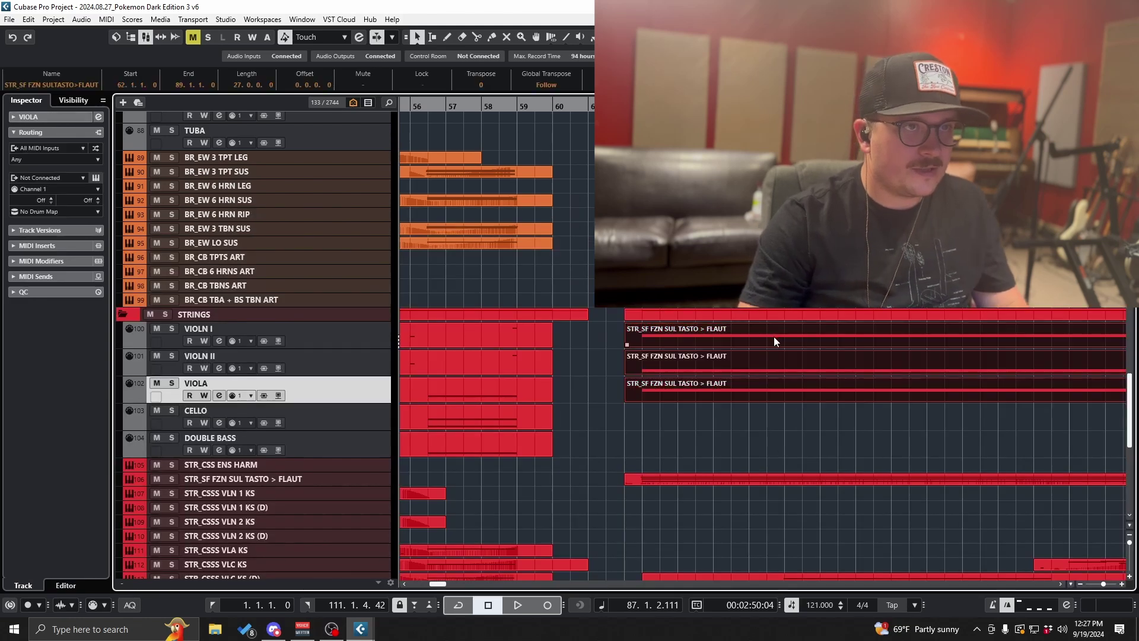
key(g)
key(ctrl+e)
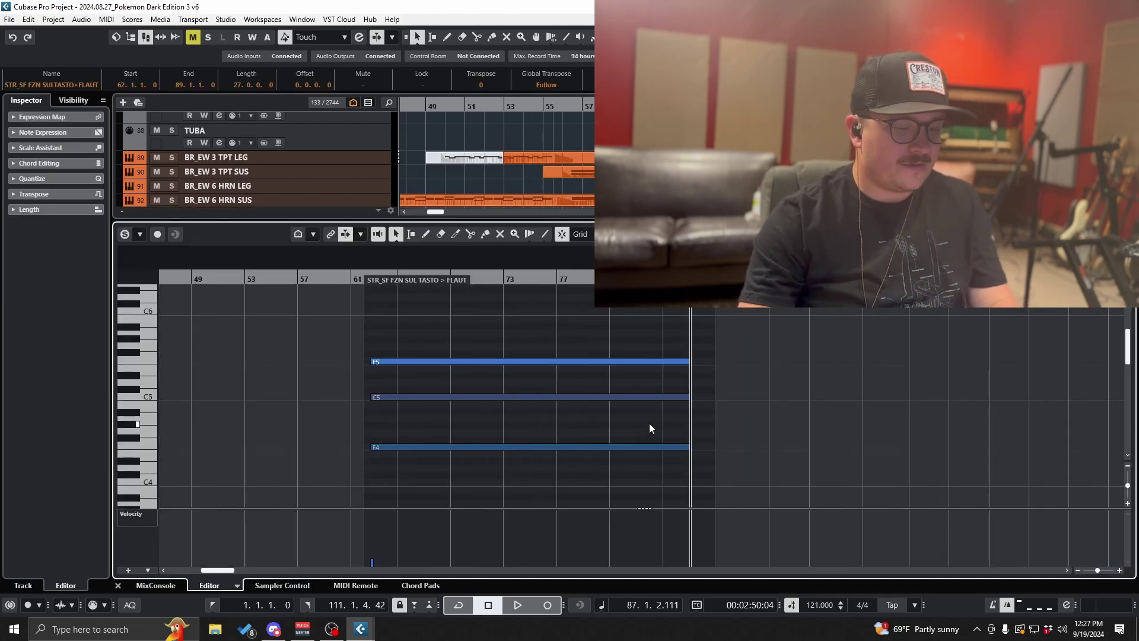
key(Return)
Step: Examine the string library tracks from bar 61 onward for the next cello and bass parts
scroll(751, 454, right, 1)
scroll(753, 466, down, 1)
scroll(753, 465, right, 1)
scroll(649, 460, down, 2)
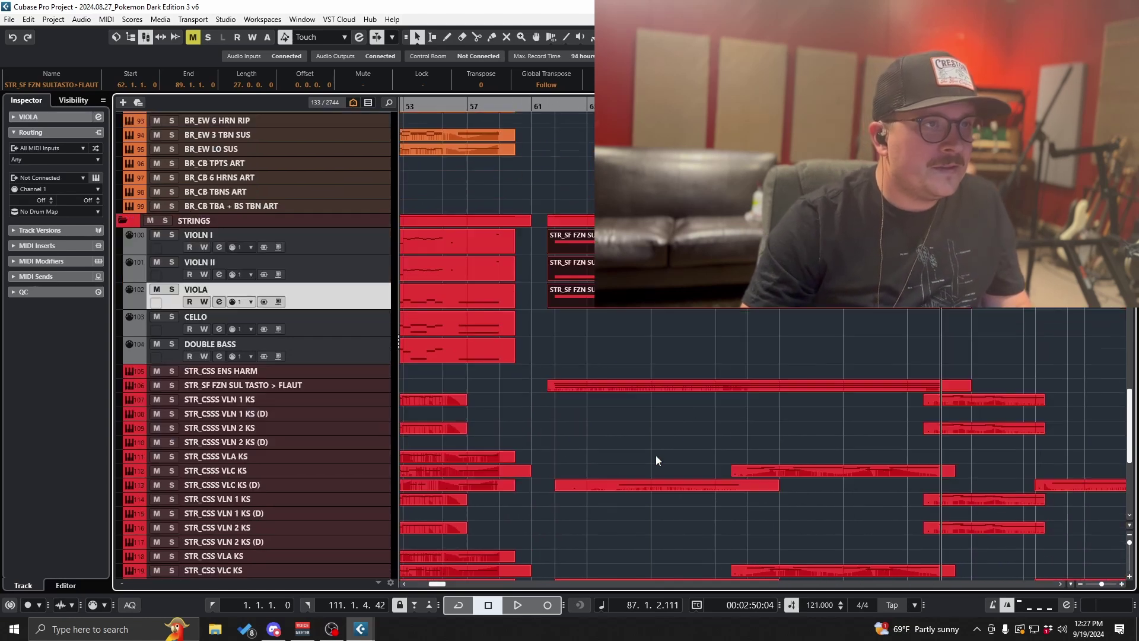
scroll(707, 457, down, 3)
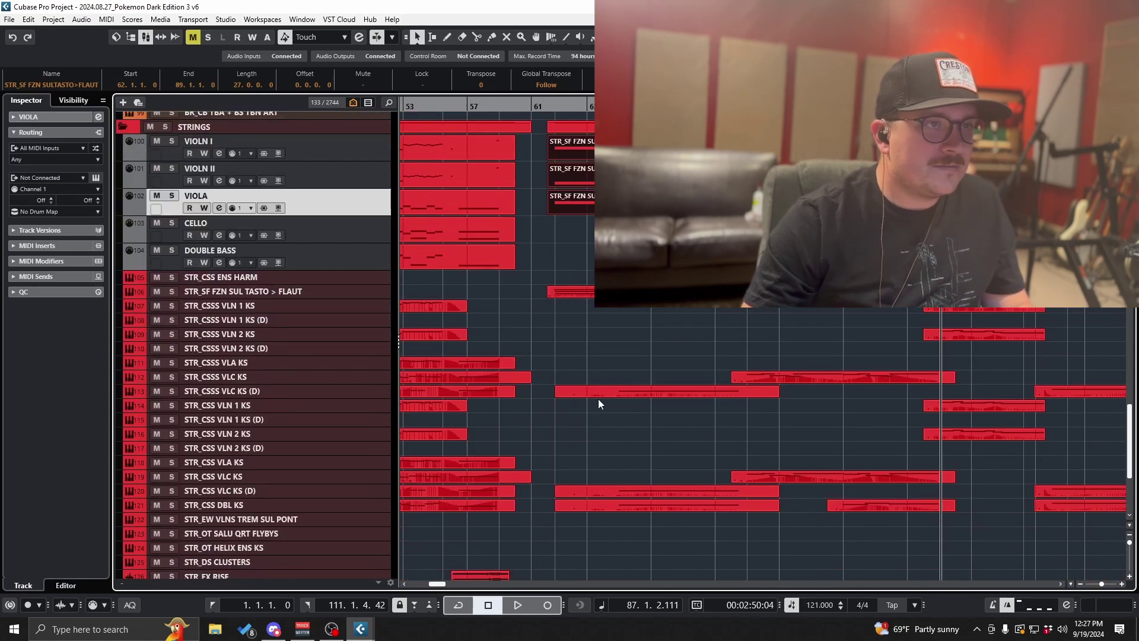
key(h)
key(h)
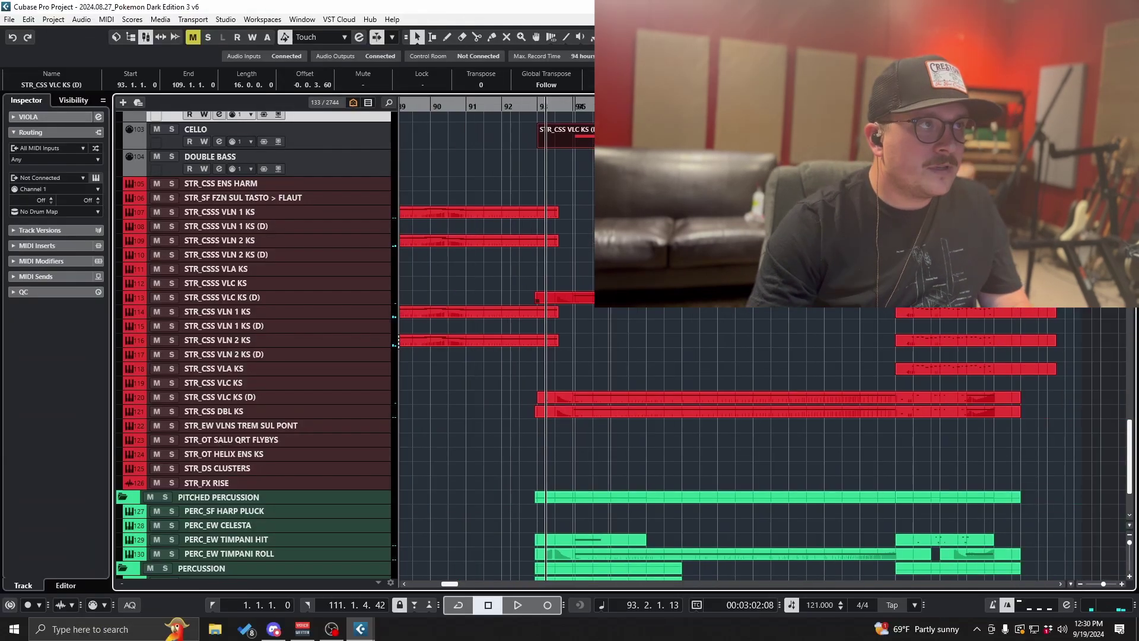
Step: Copy the CELLO track's STR_CSS VLC KS (D) part at bar 93 to DOUBLE BASS and open it in the Key Editor
scroll(398, 341, up, 3)
drag(564, 230, 563, 257)
double_click(563, 257)
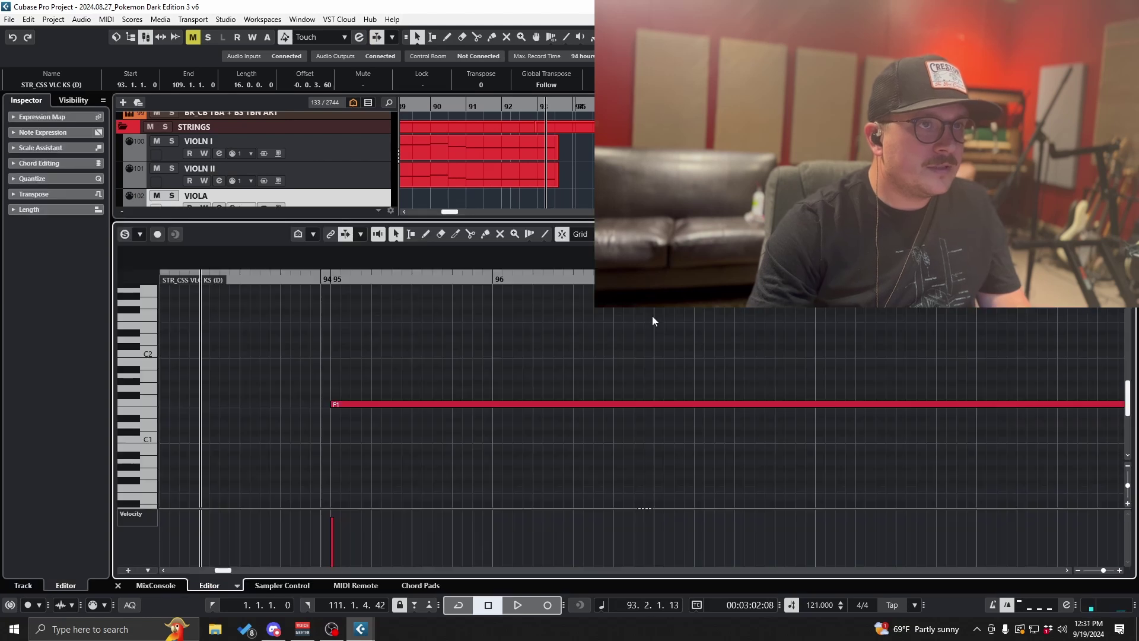
Step: Transpose all the F1 notes in the DOUBLE BASS part at bar 93 down one octave
key(g)
key(g)
drag(516, 351, 934, 446)
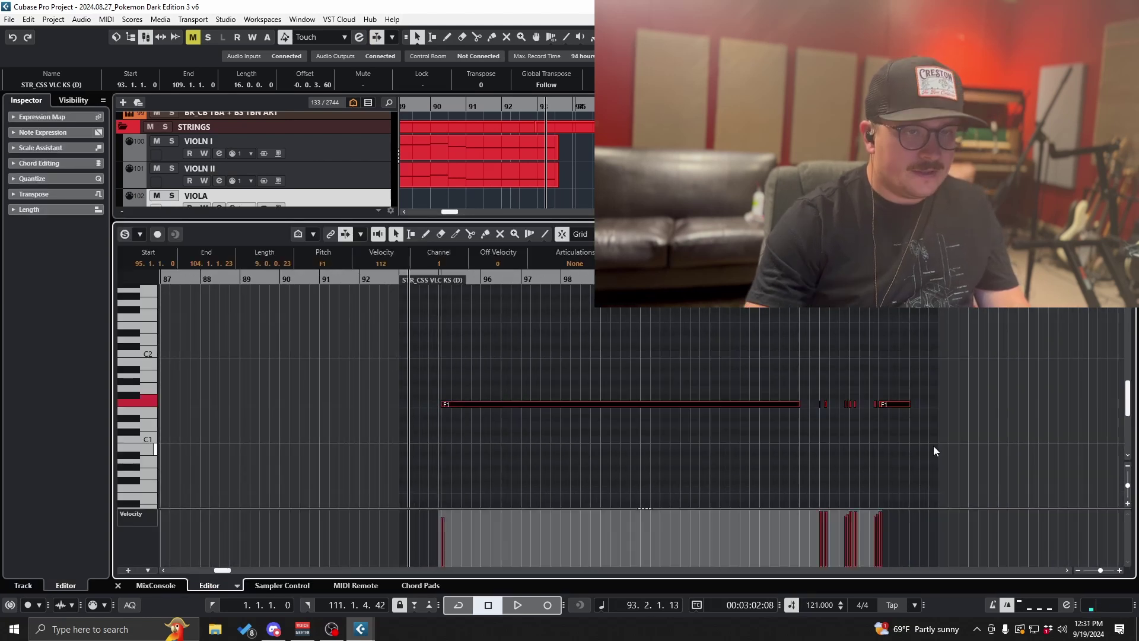
key(shift+Down)
key(ctrl+e)
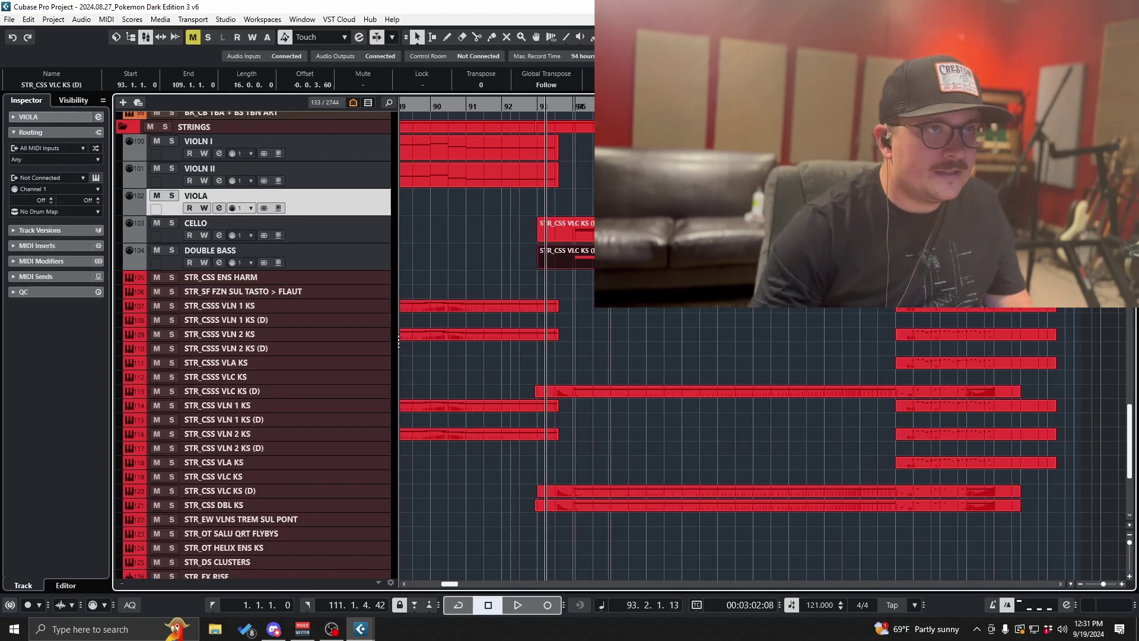
Step: Open the CELLO and DOUBLE BASS parts together in the Key Editor and set the first two notes of bar 105 to 1/8 length
drag(629, 285, 611, 231)
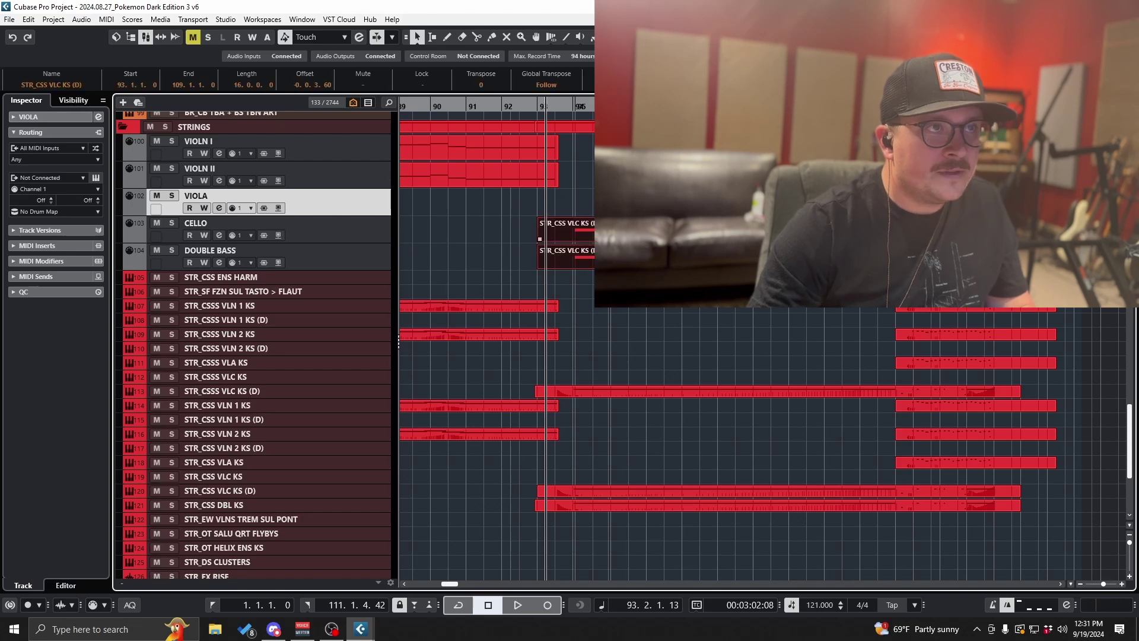
key(ctrl+e)
scroll(585, 384, up, 5)
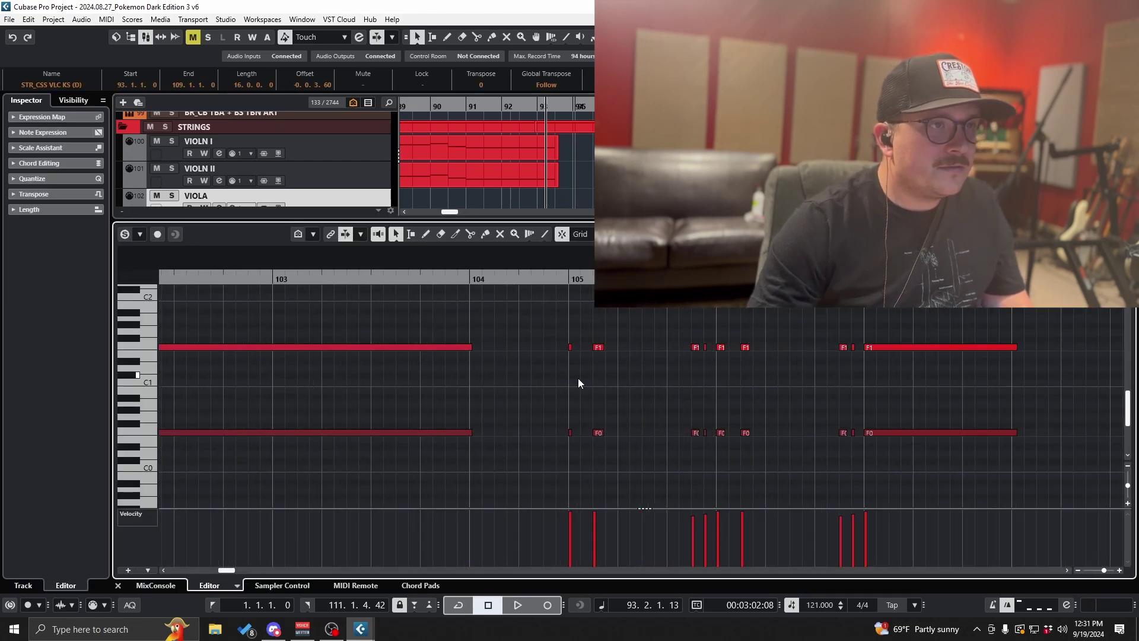
key(h)
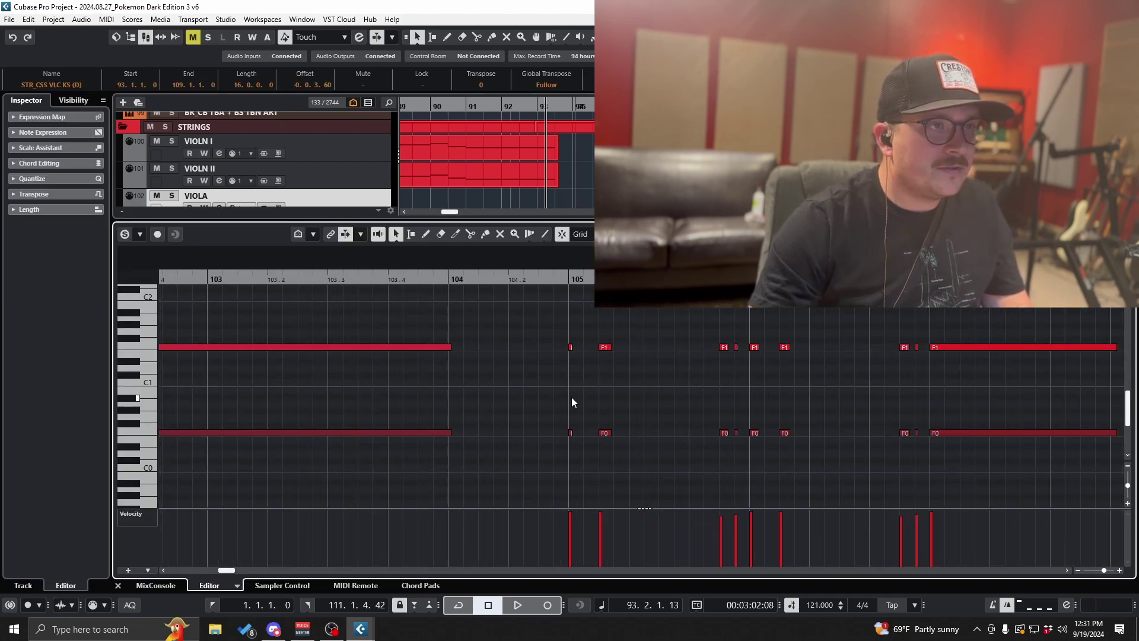
drag(560, 323, 648, 472)
click(682, 234)
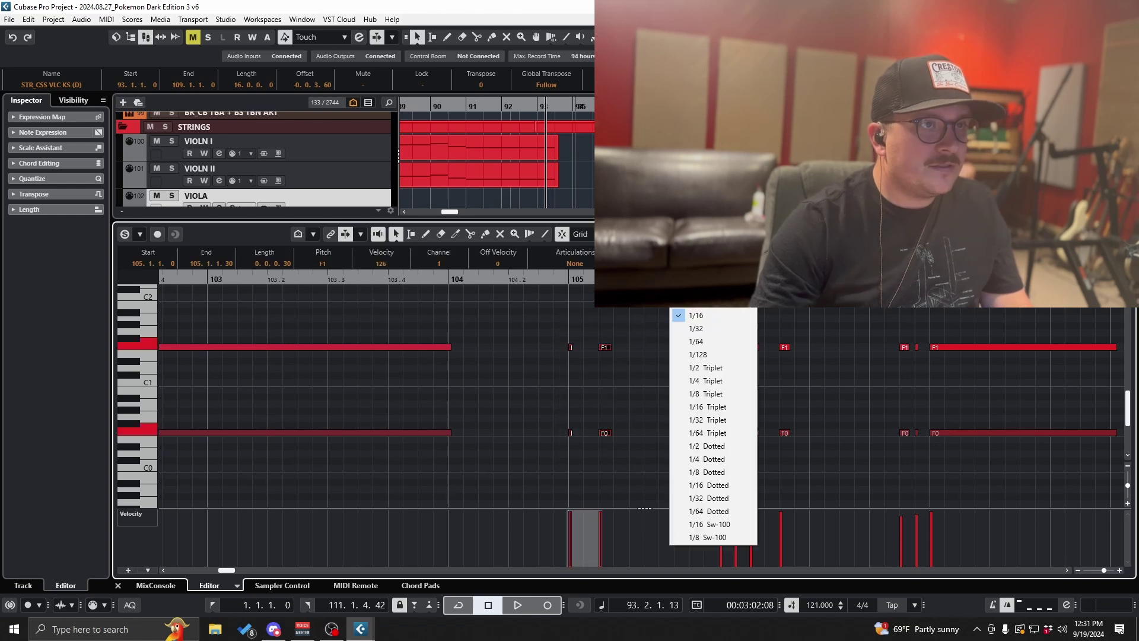
click(707, 302)
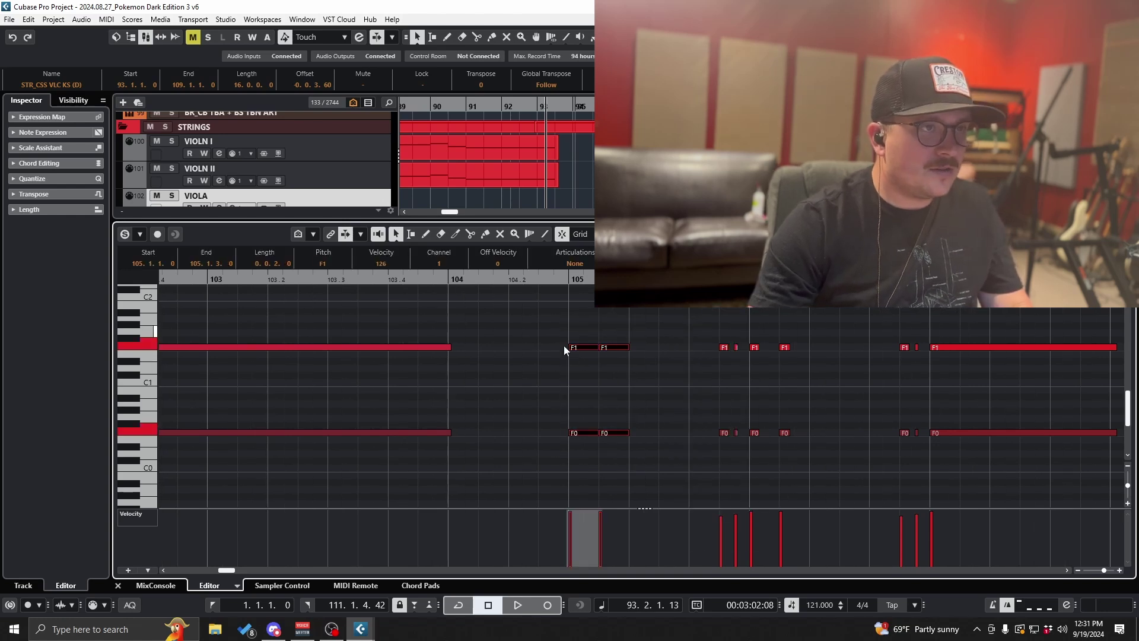
Step: Set the cello and bass pickup notes before bars 106 and 107 to 1/16 length and the two notes from bar 106 to 1/8
drag(714, 325, 781, 449)
click(683, 233)
click(708, 316)
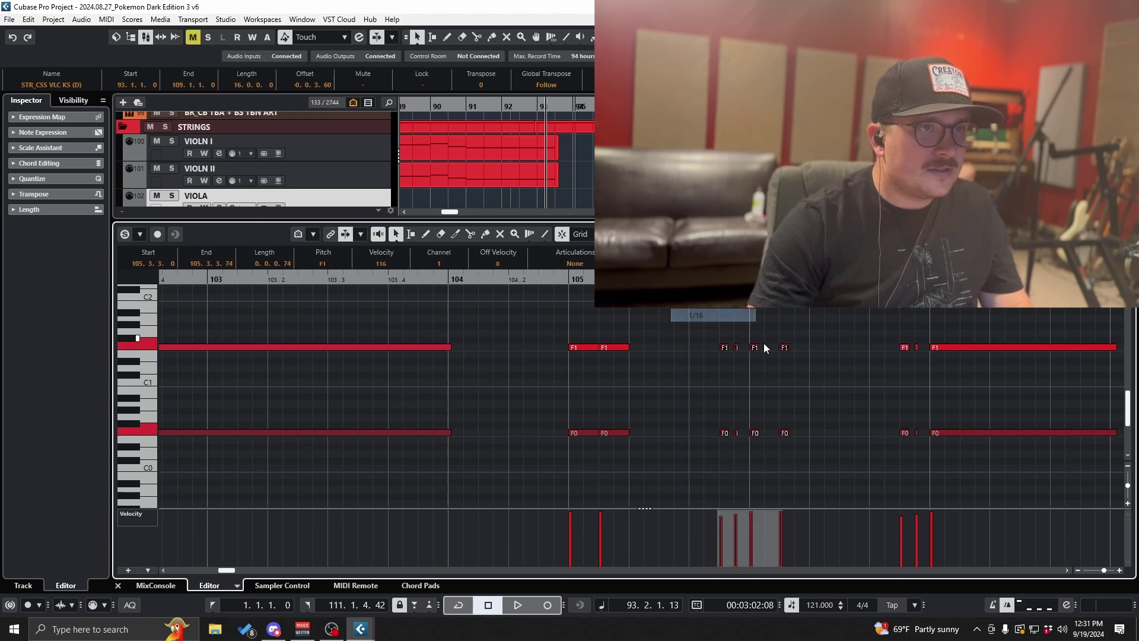
drag(751, 327, 808, 433)
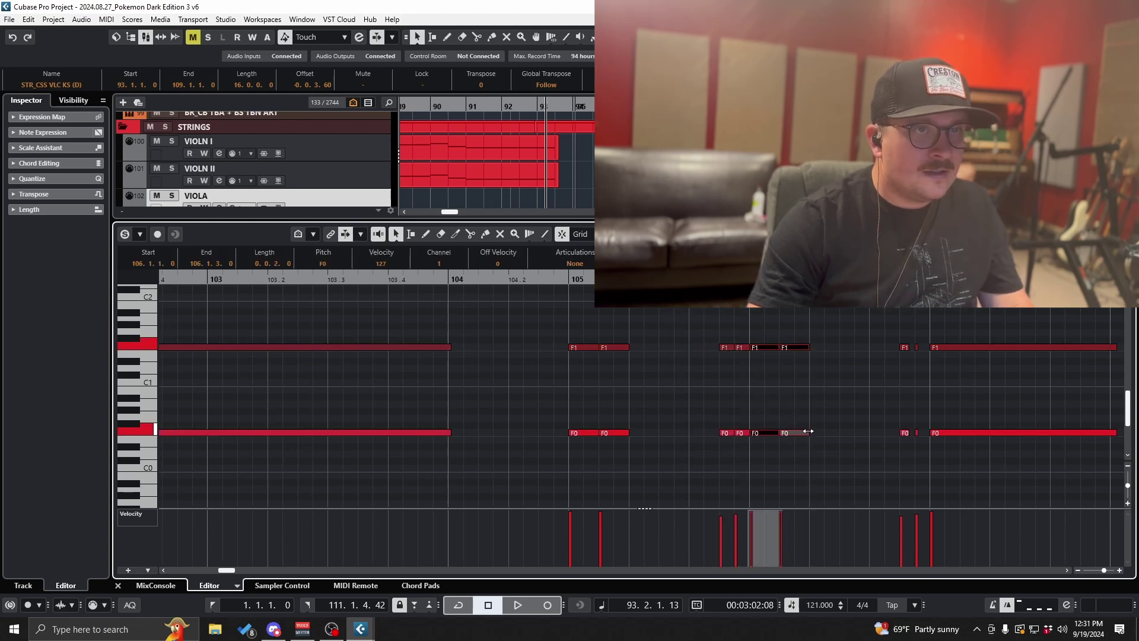
drag(884, 327, 929, 461)
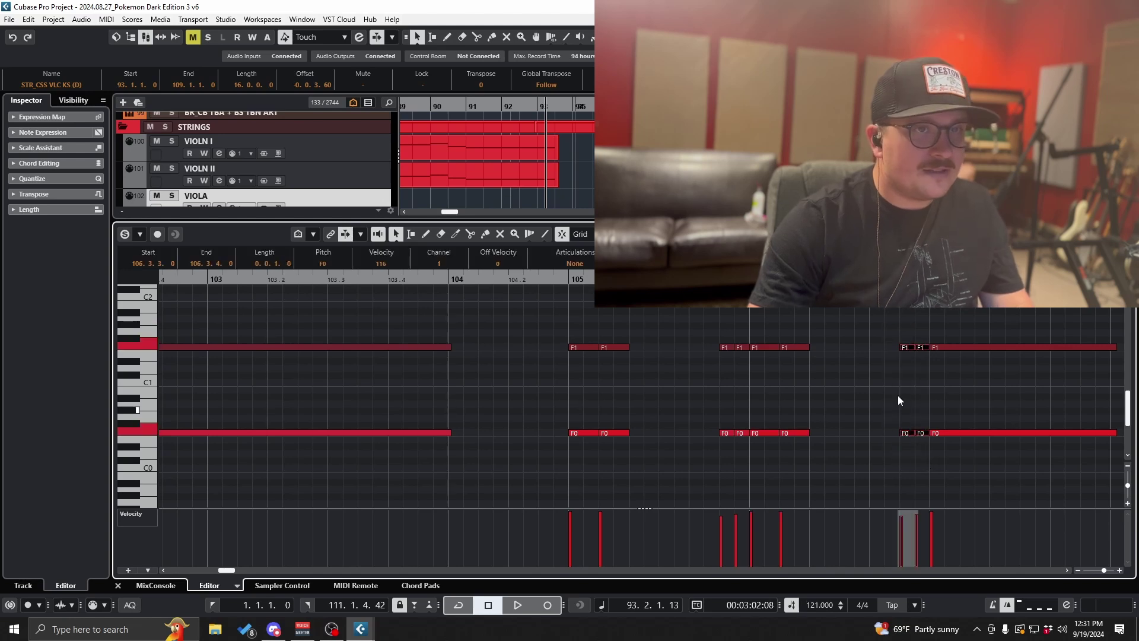
Step: Trim the long F1 and F0 notes starting at bar 107 so they end exactly at bar 108
scroll(911, 399, right, 2)
click(725, 348)
drag(729, 348, 724, 348)
drag(732, 430, 723, 432)
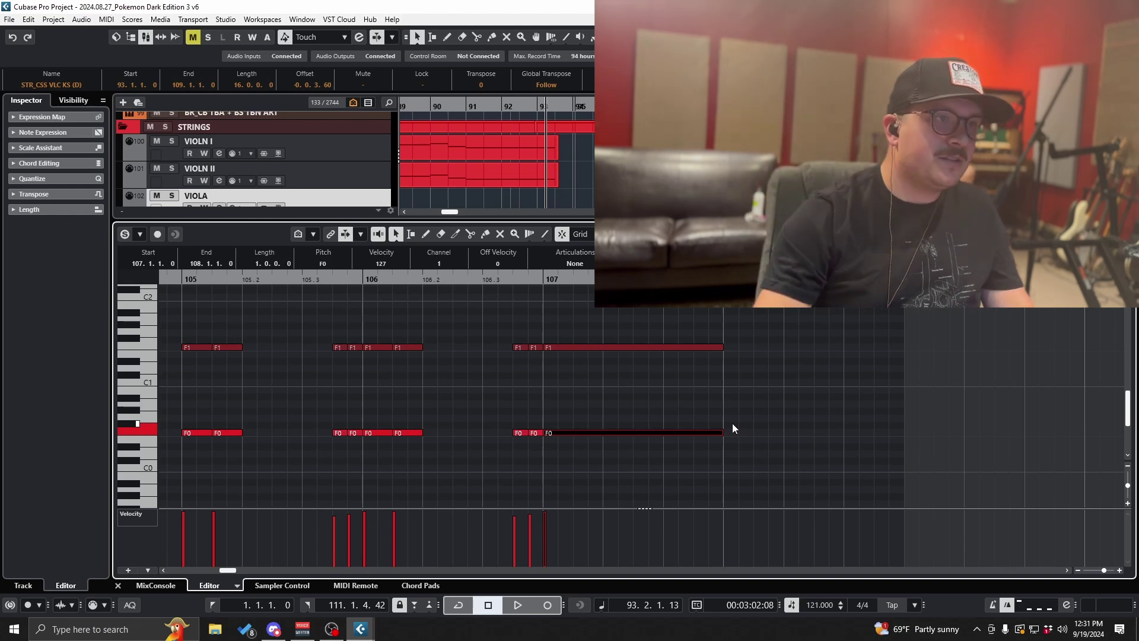
scroll(735, 426, down, 2)
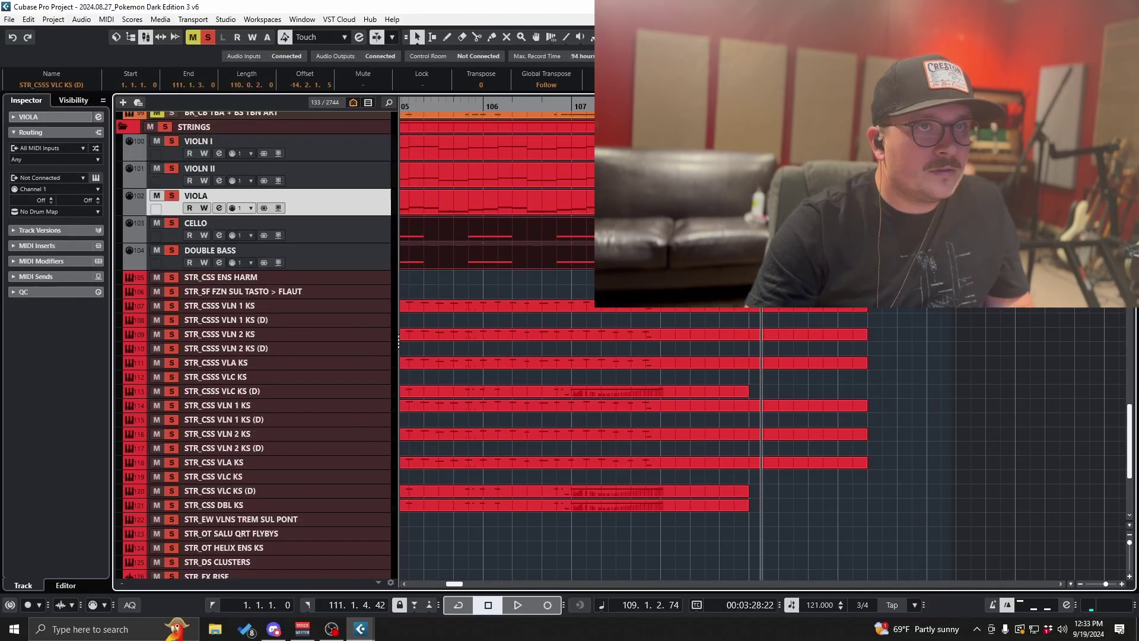
Step: Extend the VIOLN I, VIOLN II and VIOLA parts to end at bar 111 and the DOUBLE BASS part back to bar 1
drag(928, 209, 854, 142)
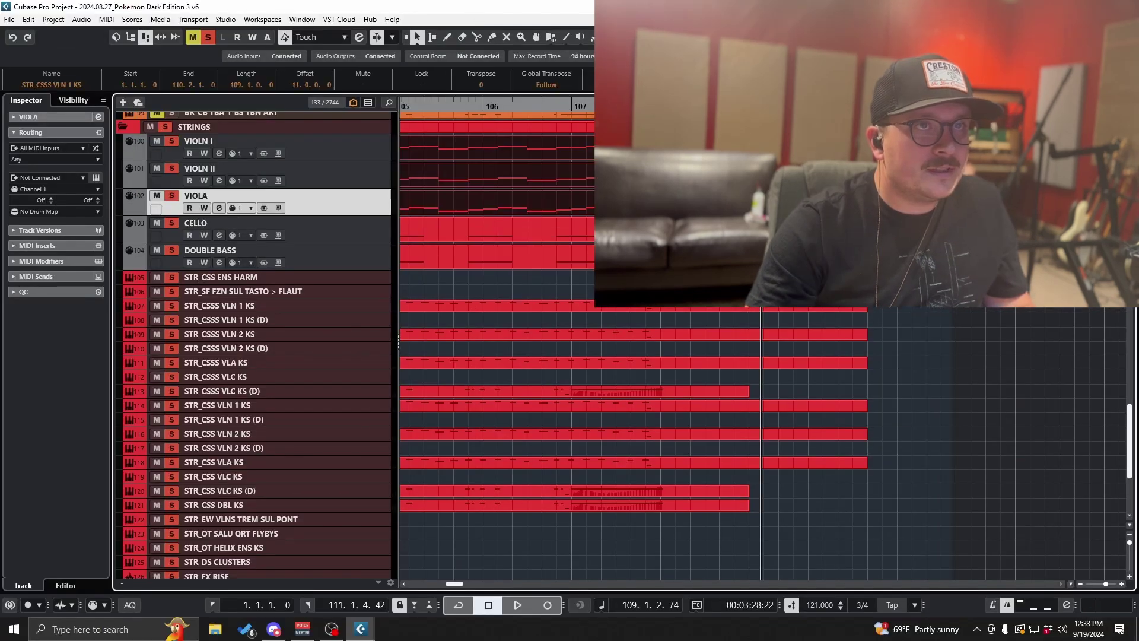
scroll(763, 302, down, 12)
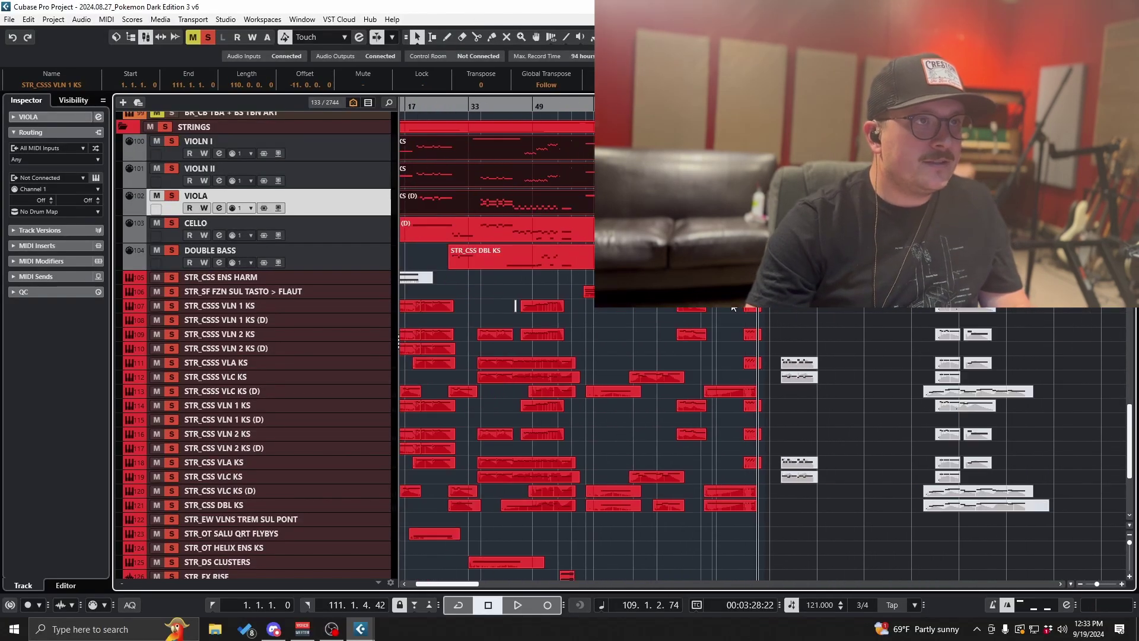
scroll(709, 308, up, 1)
key(g)
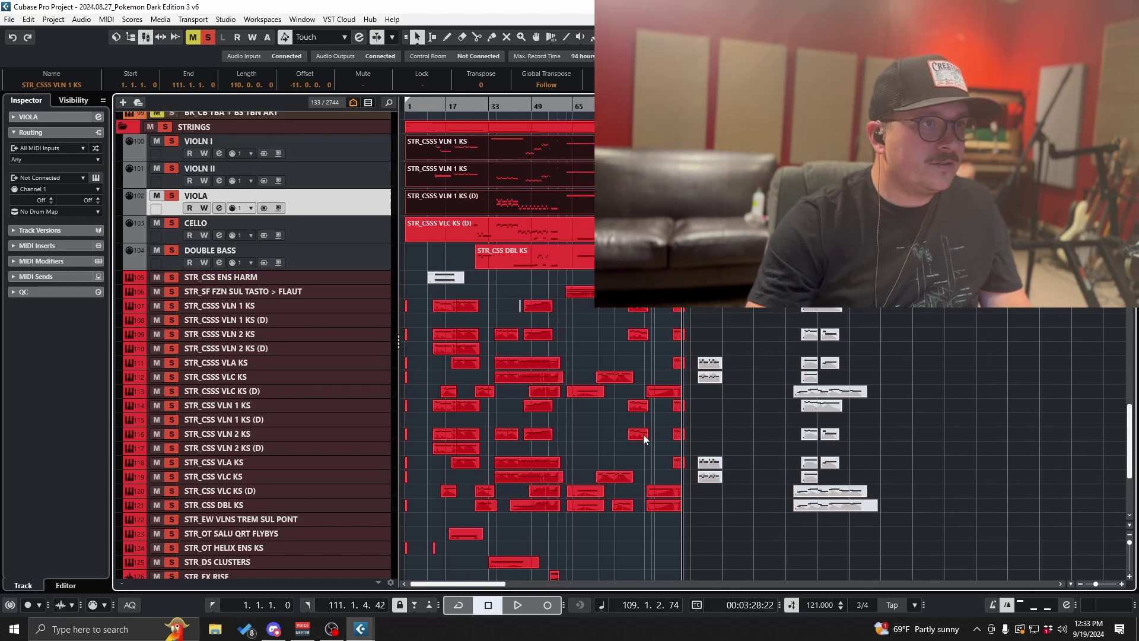
scroll(548, 542, down, 3)
scroll(528, 355, up, 3)
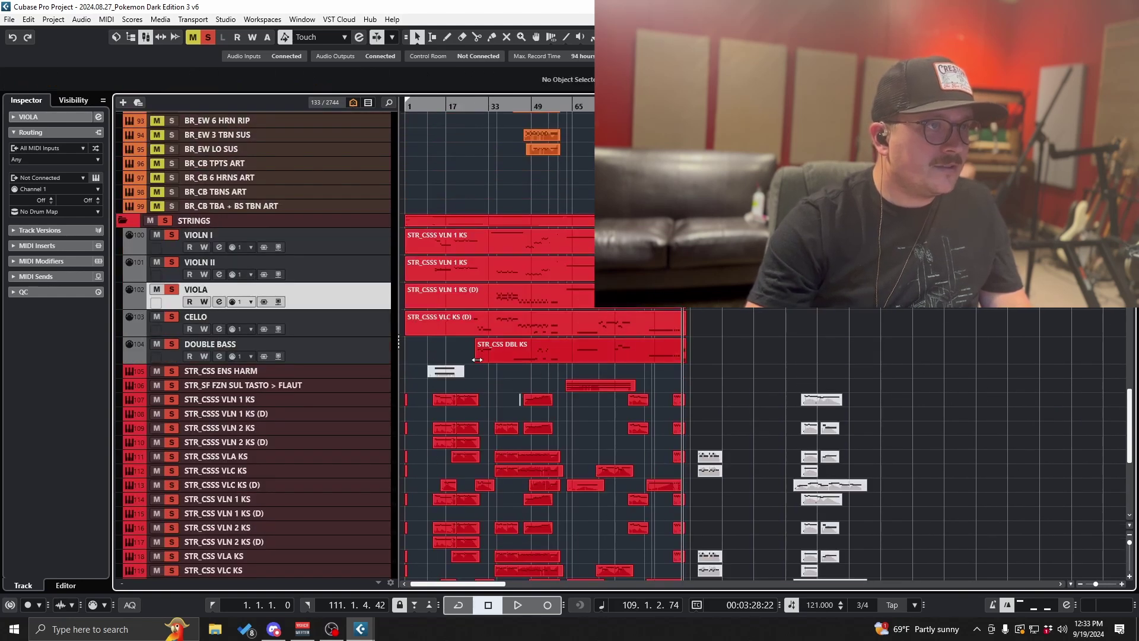
drag(476, 358, 407, 358)
Step: Select all five string parts from VIOLN I to DOUBLE BASS and review their notes together in the Key Editor
drag(713, 353, 568, 263)
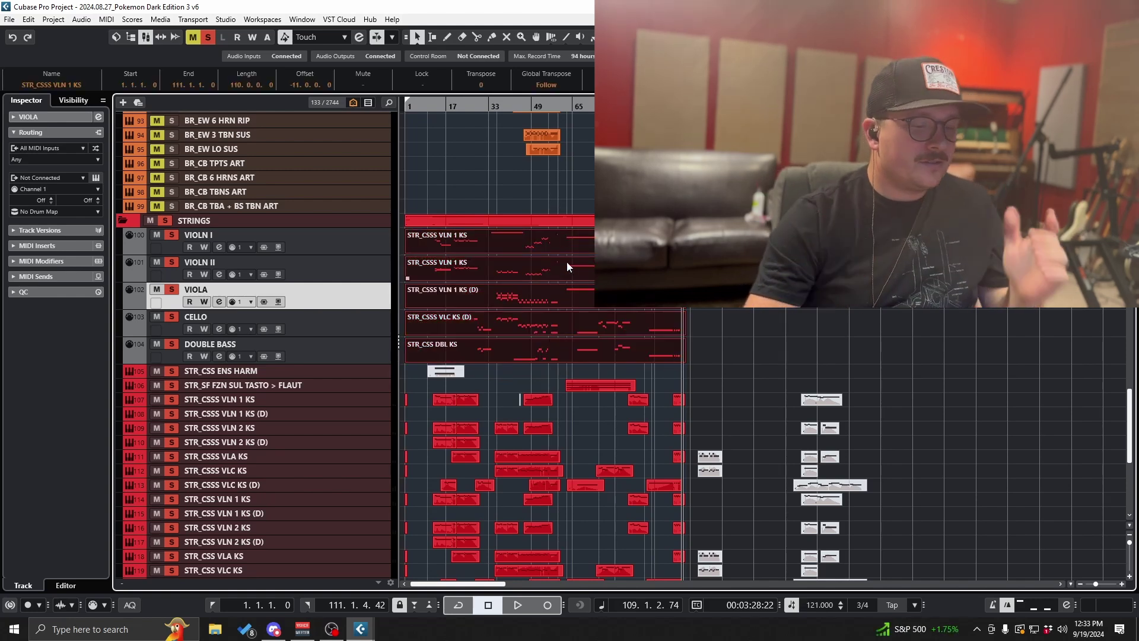
double_click(568, 262)
scroll(603, 362, down, 5)
scroll(589, 376, down, 5)
scroll(589, 375, left, 10)
scroll(737, 384, up, 10)
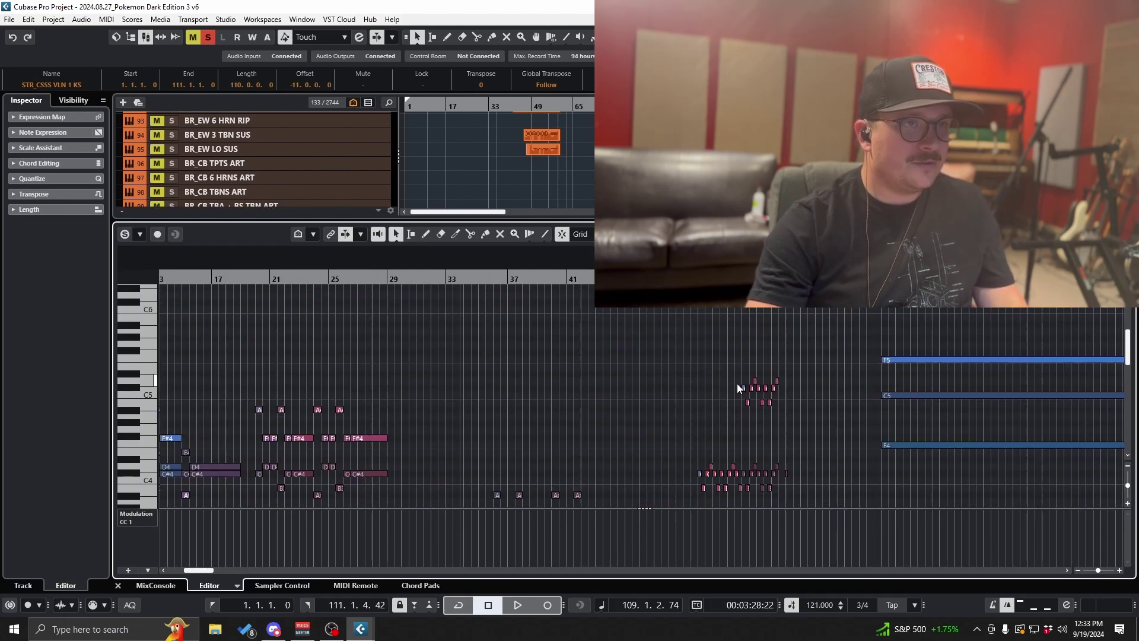
scroll(737, 384, left, 5)
scroll(737, 383, down, 4)
scroll(832, 381, up, 4)
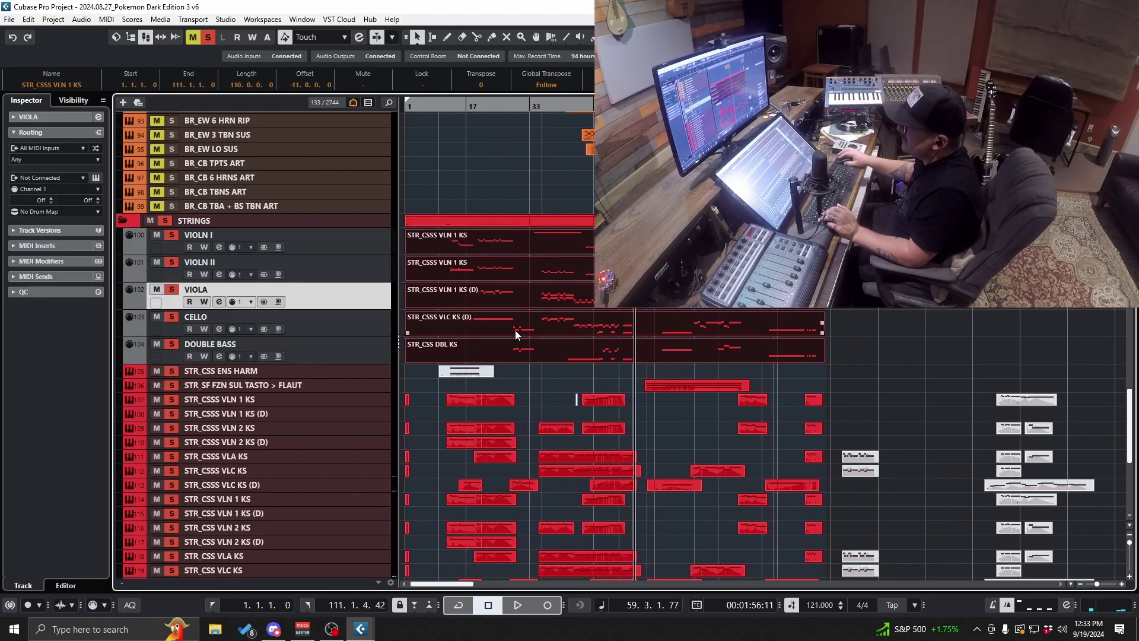
Step: Turn off solo on the STRINGS folder and delete the muted BR_EW 3 TPT LEG part at bar 49
click(165, 221)
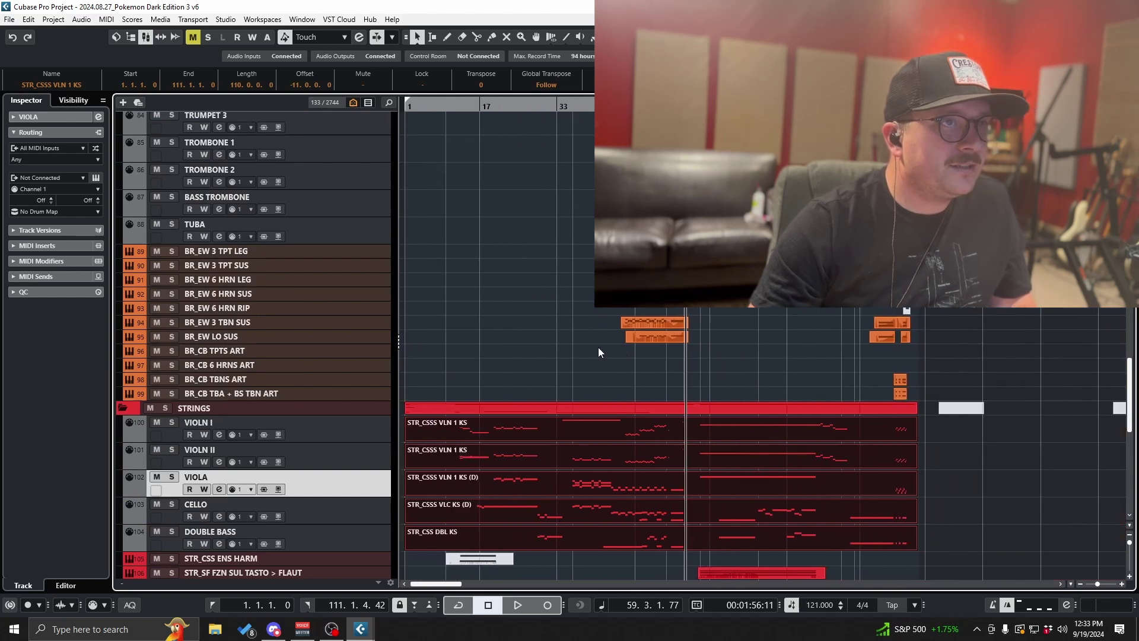
scroll(620, 347, right, 2)
scroll(537, 343, up, 2)
scroll(472, 360, up, 4)
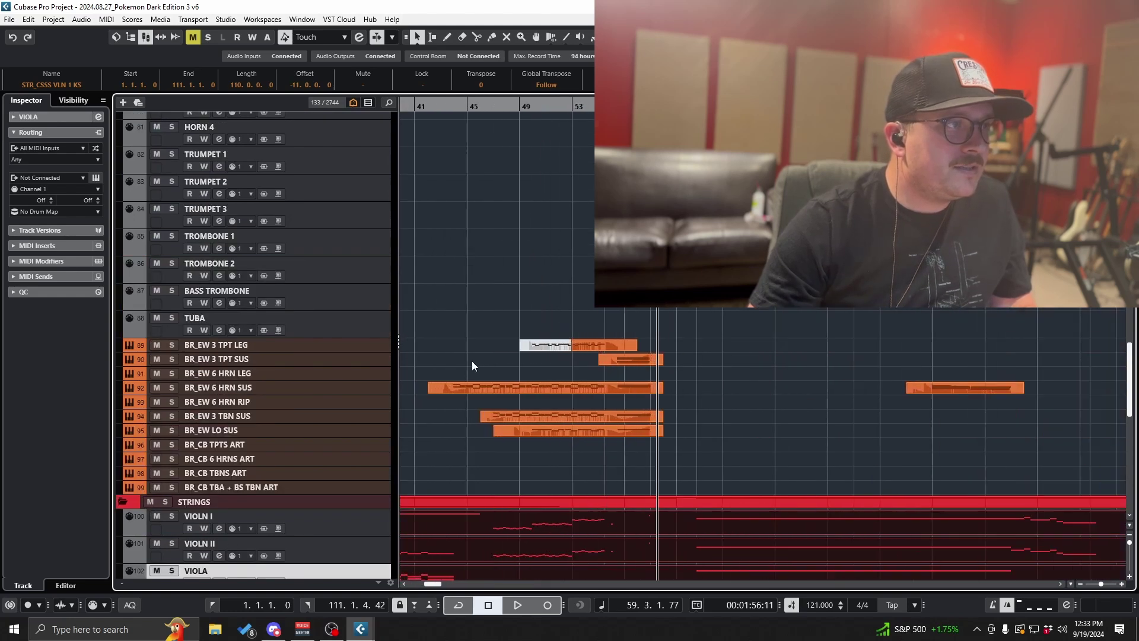
scroll(471, 361, left, 2)
scroll(512, 365, down, 2)
scroll(525, 365, down, 3)
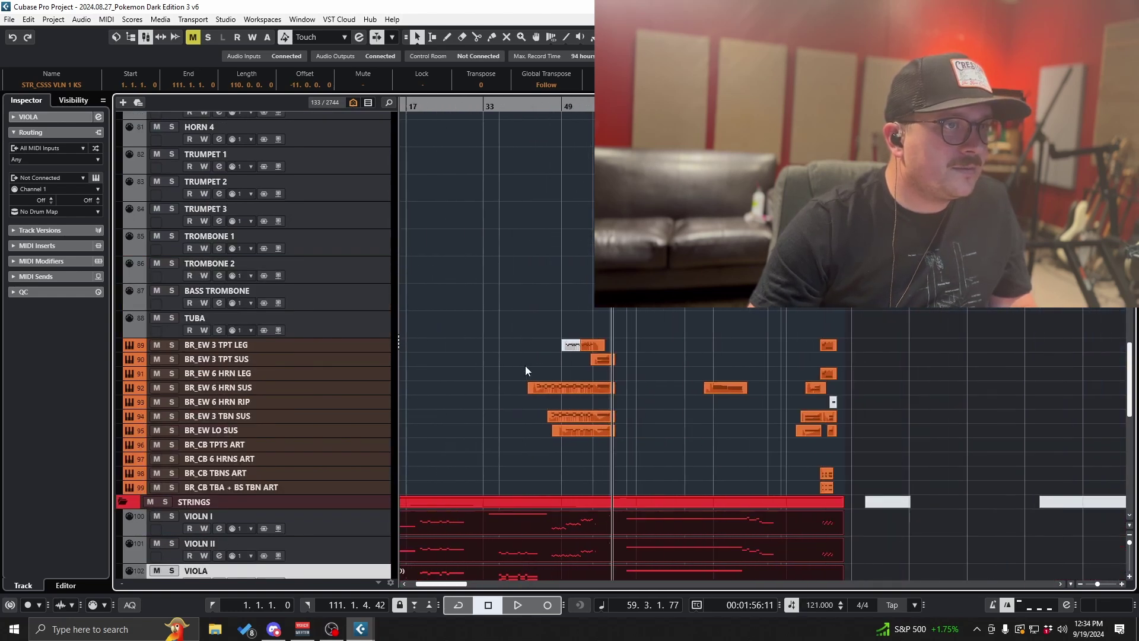
scroll(576, 394, up, 5)
scroll(575, 394, down, 4)
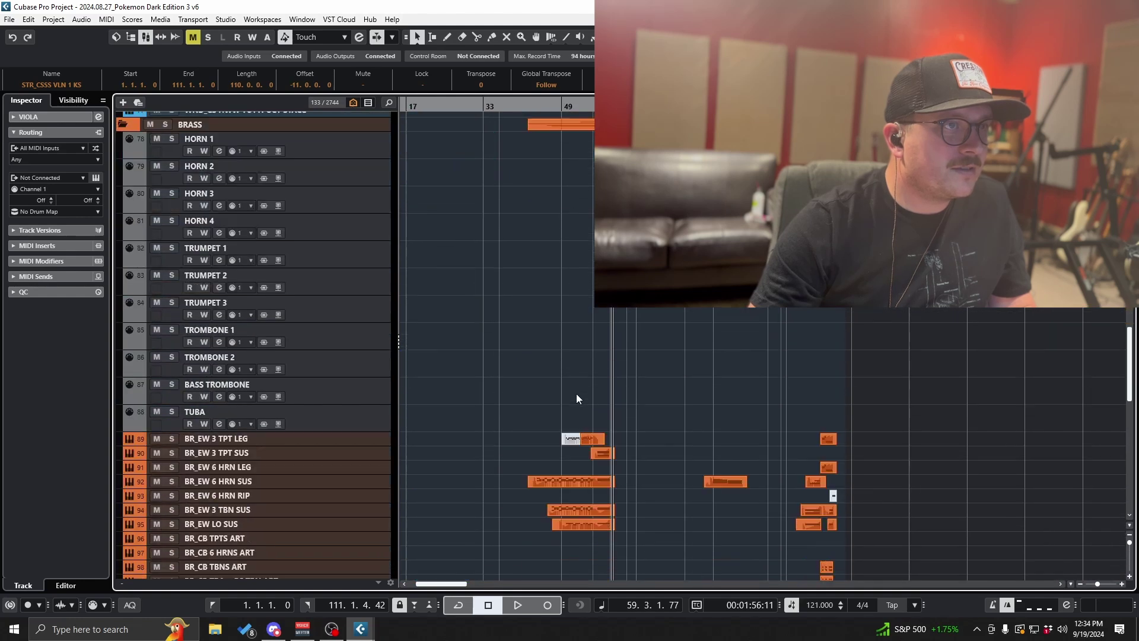
scroll(553, 454, up, 3)
click(629, 438)
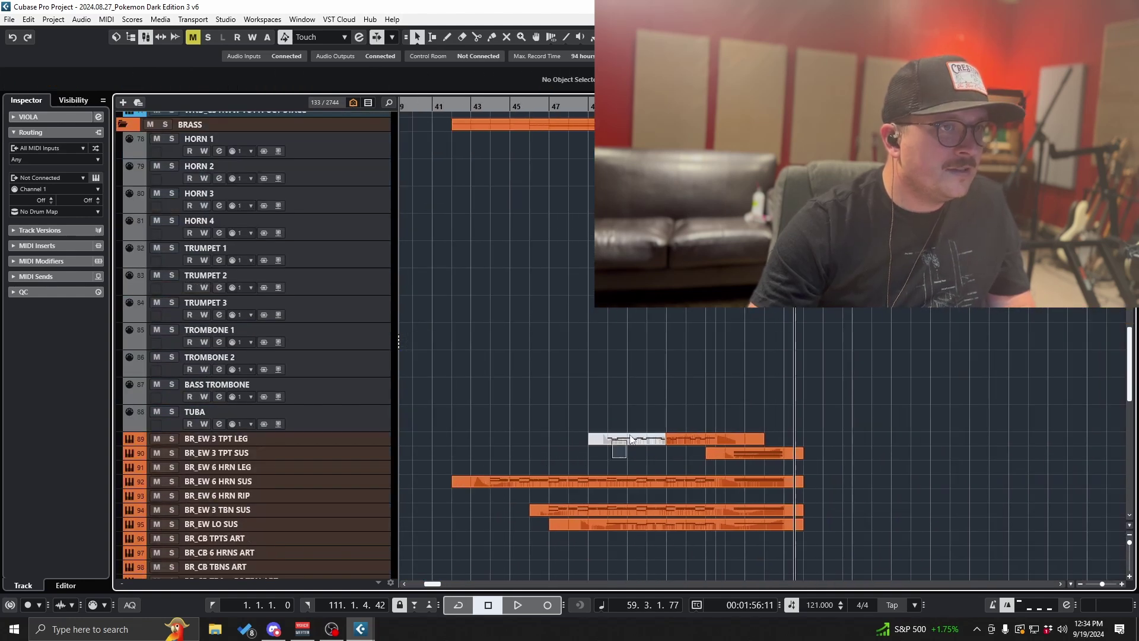
scroll(516, 480, left, 3)
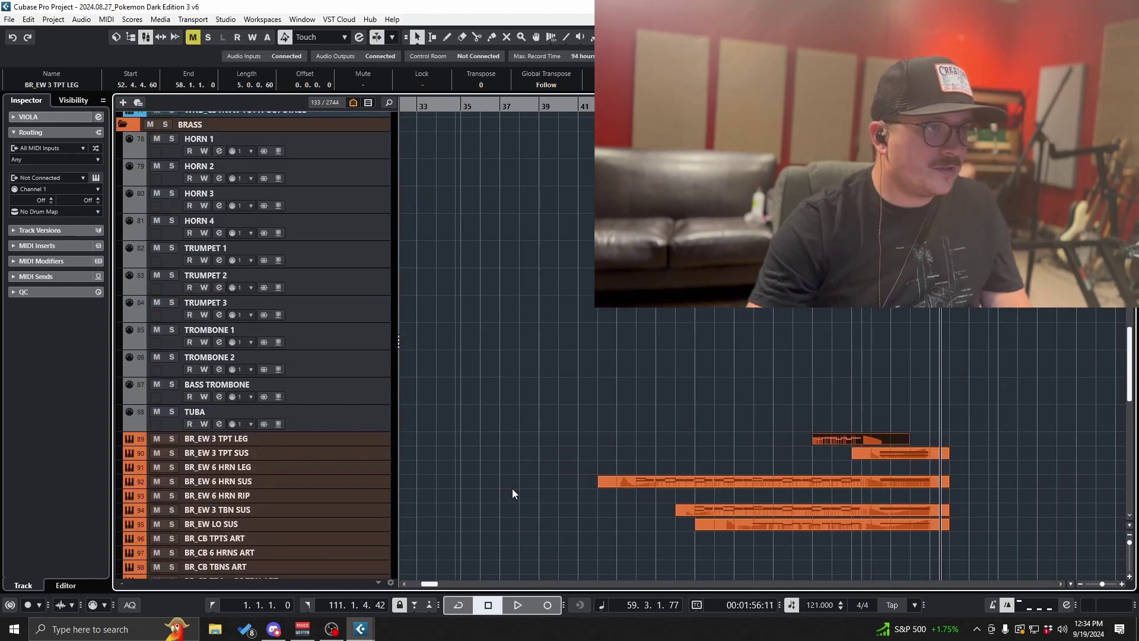
Step: Copy the BR_EW 6 HRN SUS part at bar 42 to HORN 1 and delete the copy's Modulation (CC 1) data
double_click(654, 483)
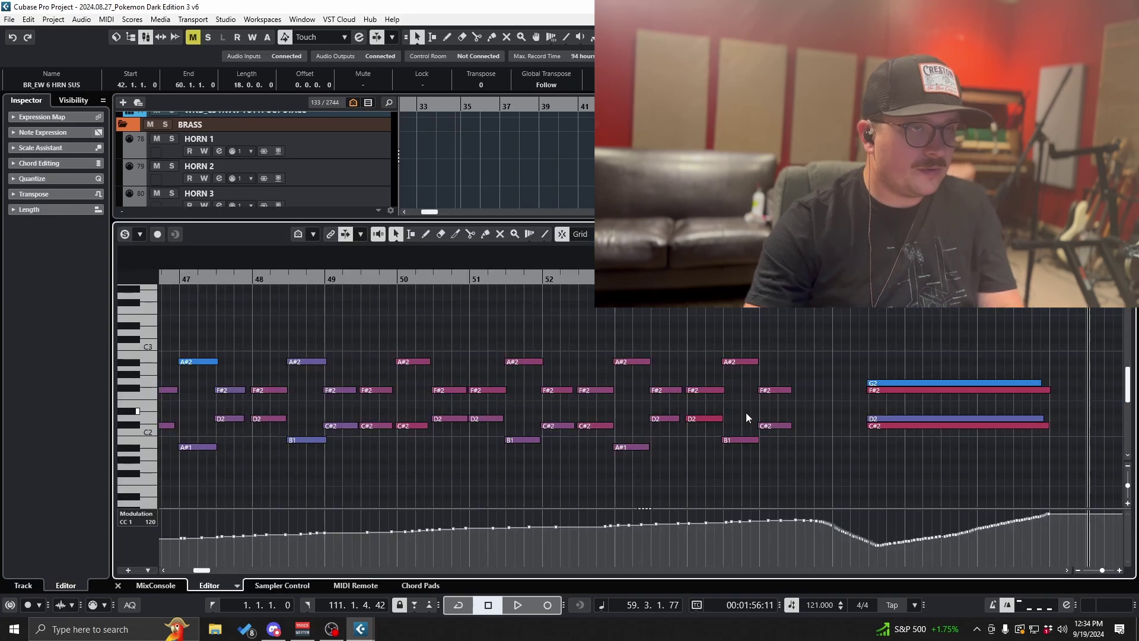
key(Return)
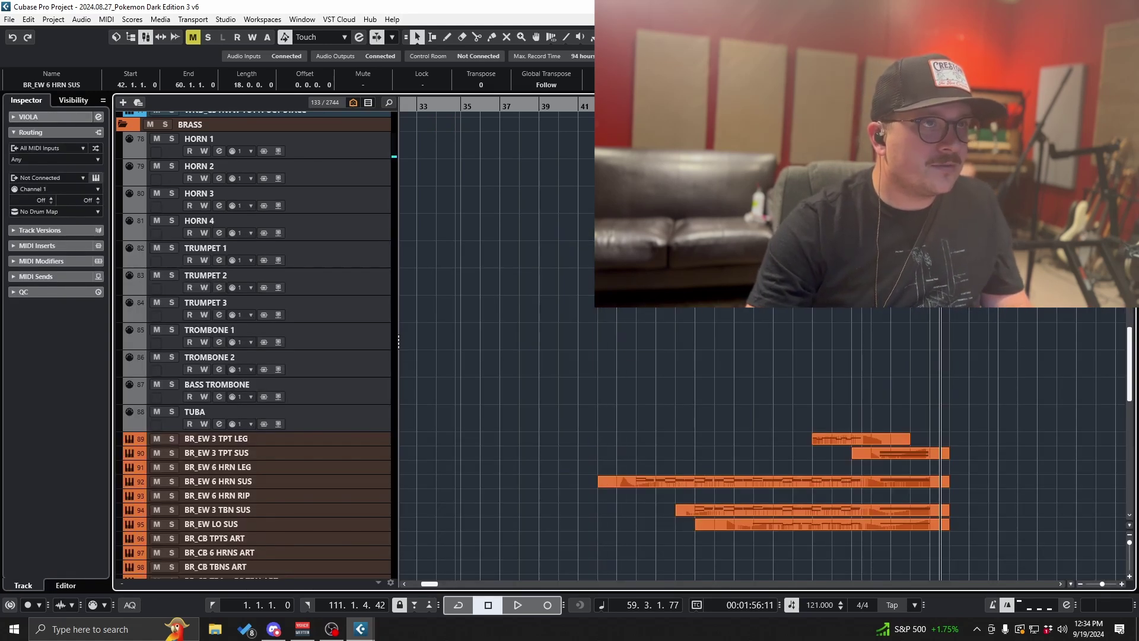
key(Return)
drag(300, 516, 644, 578)
key(Delete)
drag(569, 539, 282, 480)
key(Delete)
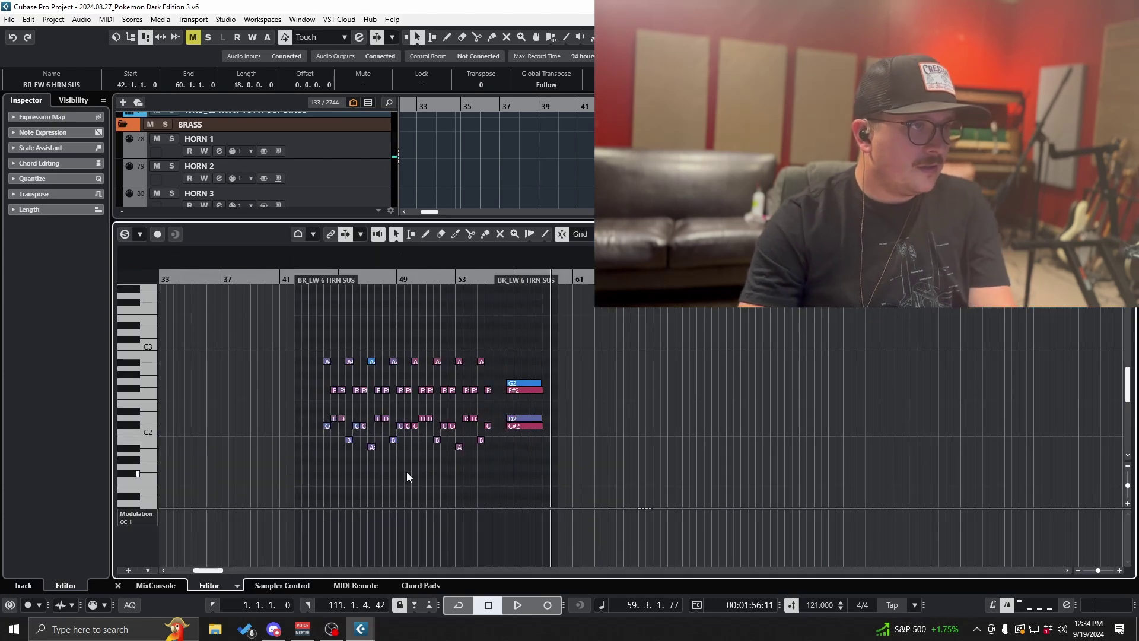
Step: Display the horn part's Expression (CC 11) data and delete all of it
click(134, 517)
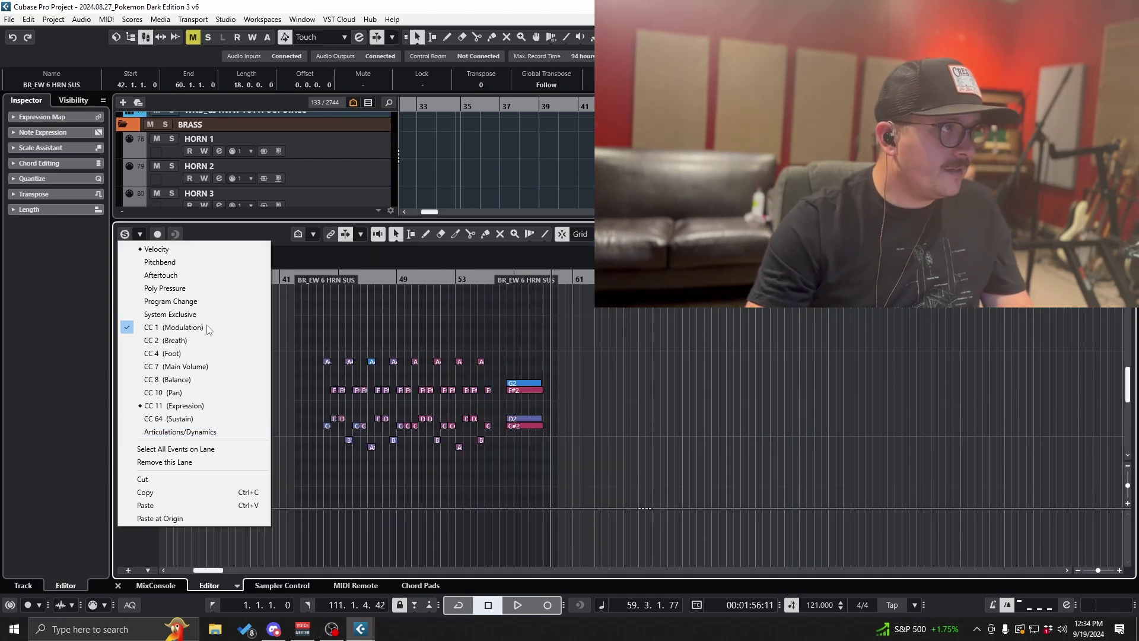
click(201, 247)
click(143, 512)
click(178, 404)
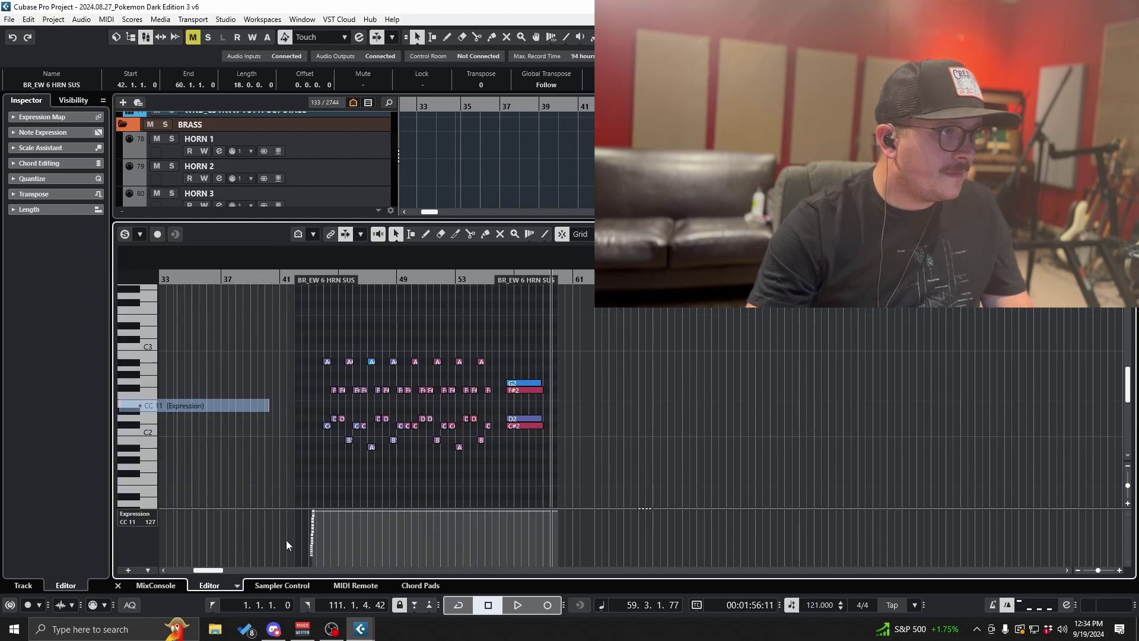
click(294, 477)
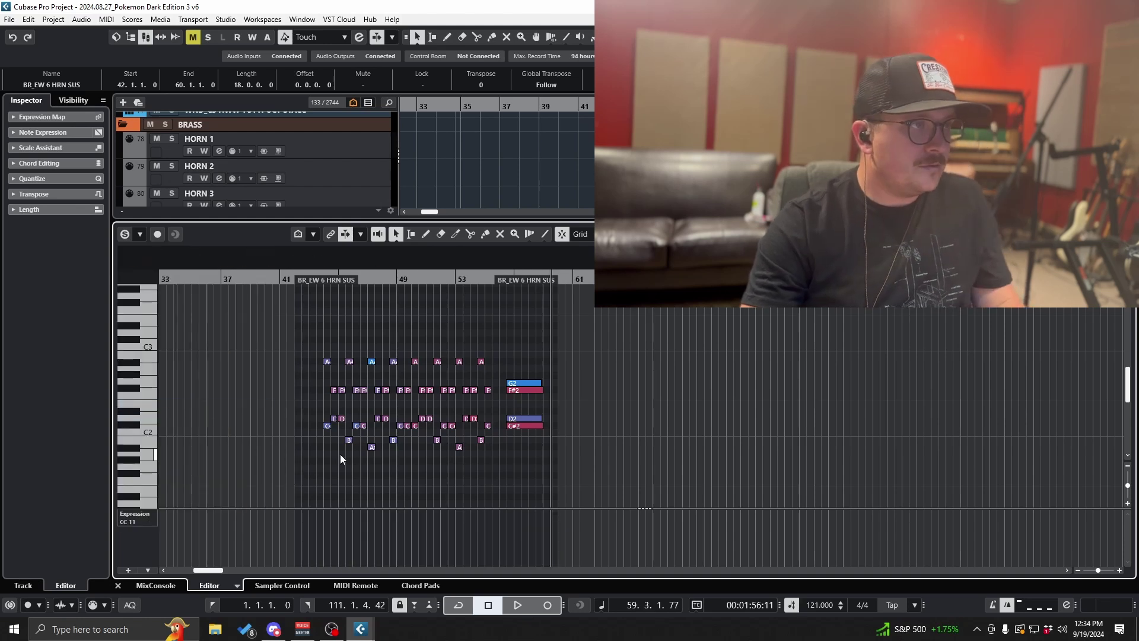
Step: Quantize the starts and lengths of the repeated horn notes from bar 44 up to the sustained chord
ctrl+scroll(341, 448, up, 4)
drag(272, 336, 954, 496)
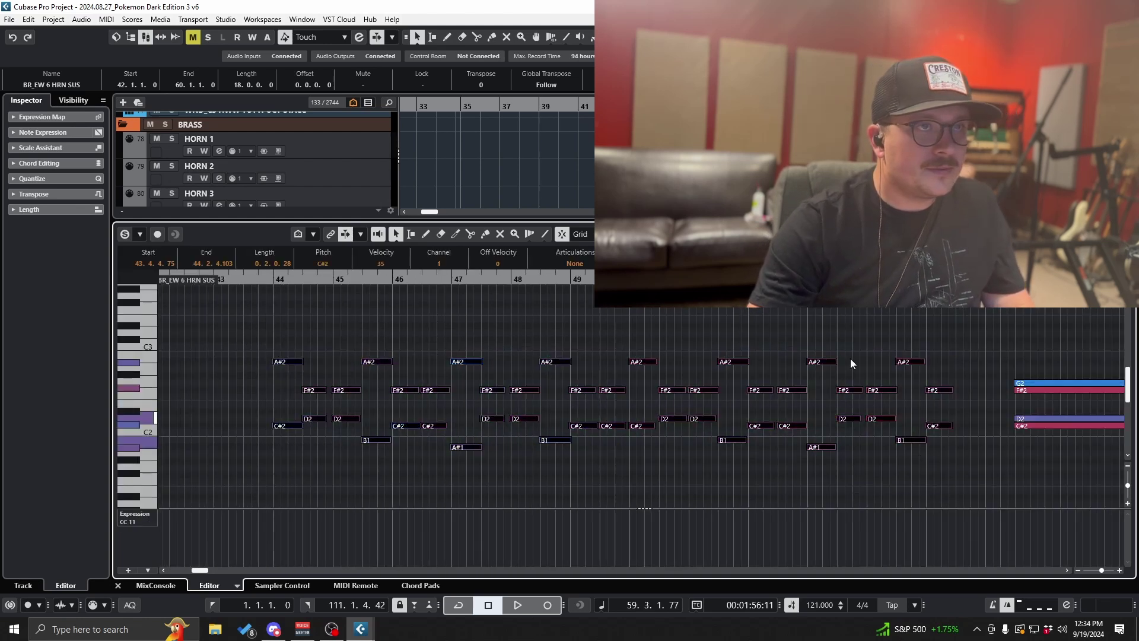
click(691, 233)
click(691, 275)
key(q)
key(shift+q)
Step: Tidy the last short horn notes and the timing of the sustained G2, F#2, D2 and C#2 notes, and close the Key Editor
scroll(700, 465, right, 3)
drag(741, 362, 771, 431)
click(772, 428)
drag(872, 426, 873, 390)
drag(867, 383, 873, 382)
key(Return)
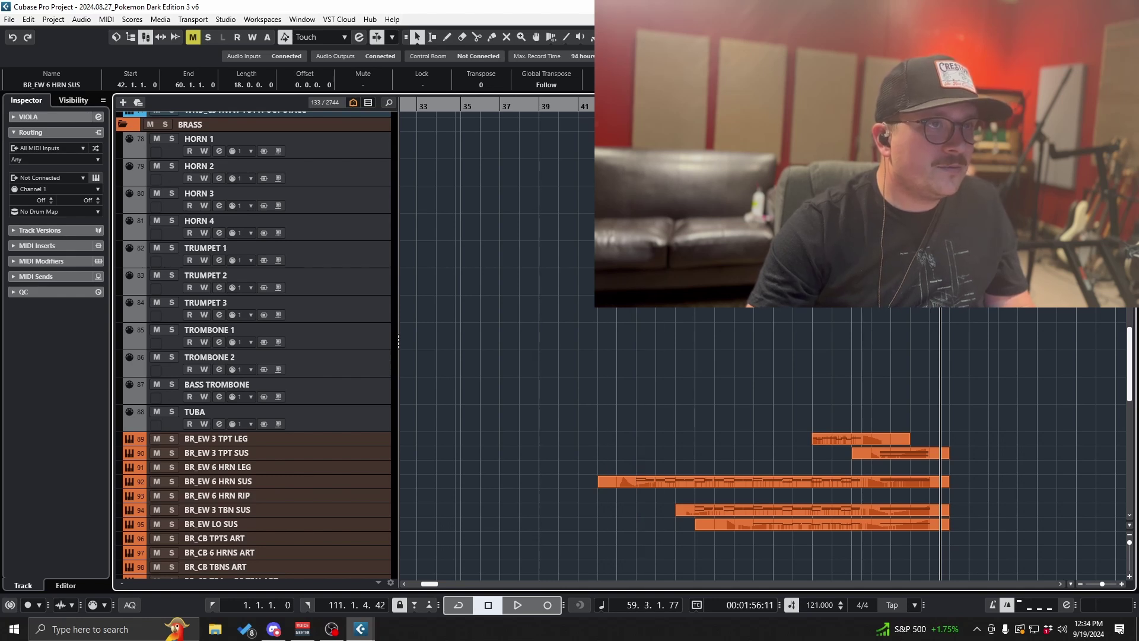
key(ctrl+shift+a)
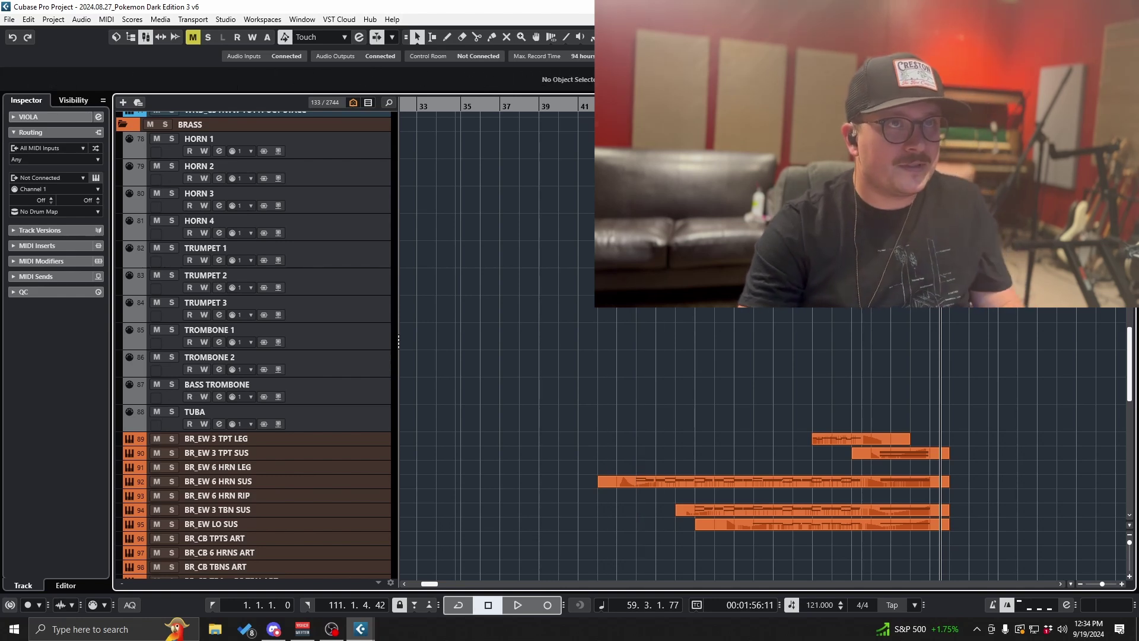
key(3)
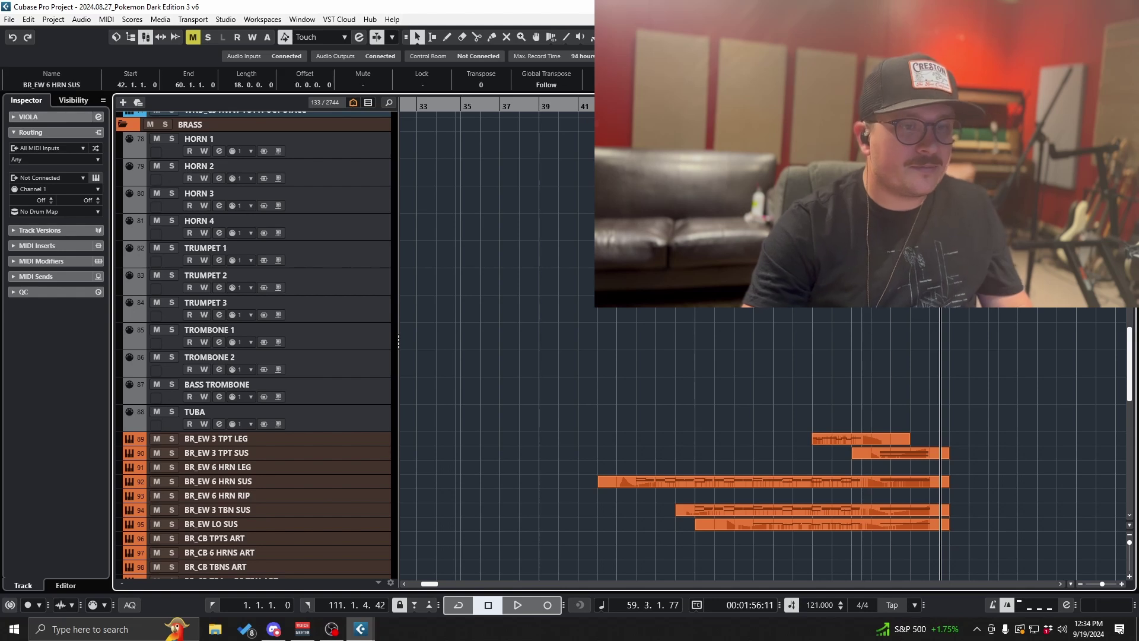
Step: Delete the lower line of notes from the HORN 1 part starting at bar 42, keeping the A#2 and F#2 notes
click(773, 145)
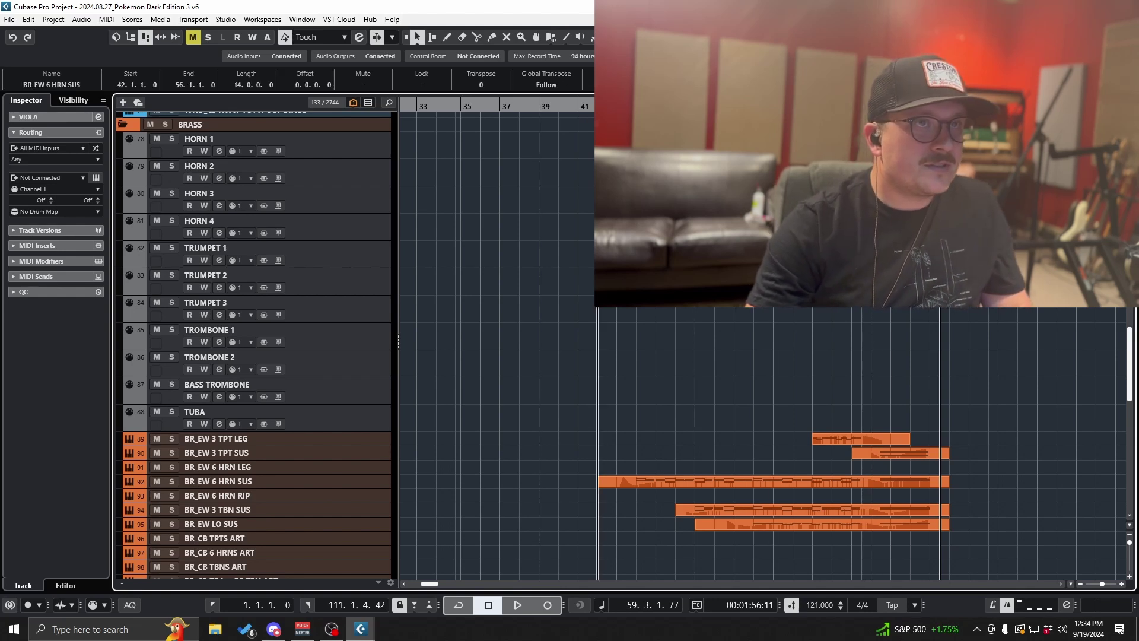
key(Return)
drag(273, 412, 973, 469)
key(Delete)
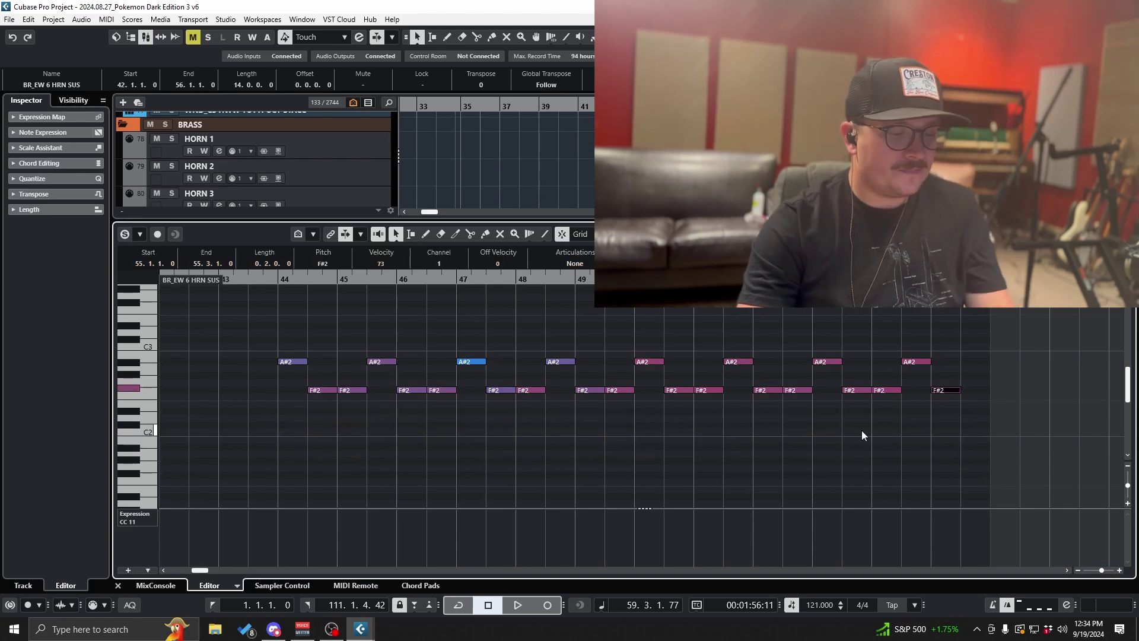
Step: Delete the upper A#2 and F#2 line from the HORN 2 part starting at bar 42 and close the Key Editor
key(ctrl+z)
drag(251, 331, 970, 391)
key(Delete)
key(Return)
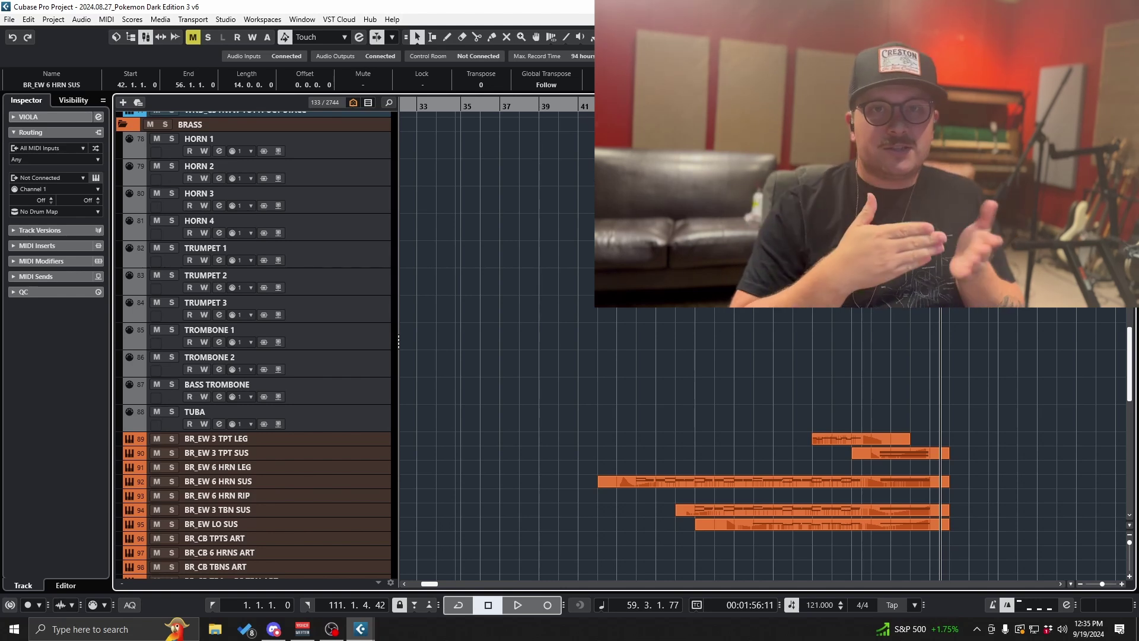
Step: Copy the HORN 1 and HORN 2 parts at bar 42 to HORN 3 and HORN 4
mouse_move(661, 204)
mouse_down()
mouse_move(661, 148)
mouse_move(662, 203)
mouse_up()
scroll(661, 148, up, 2)
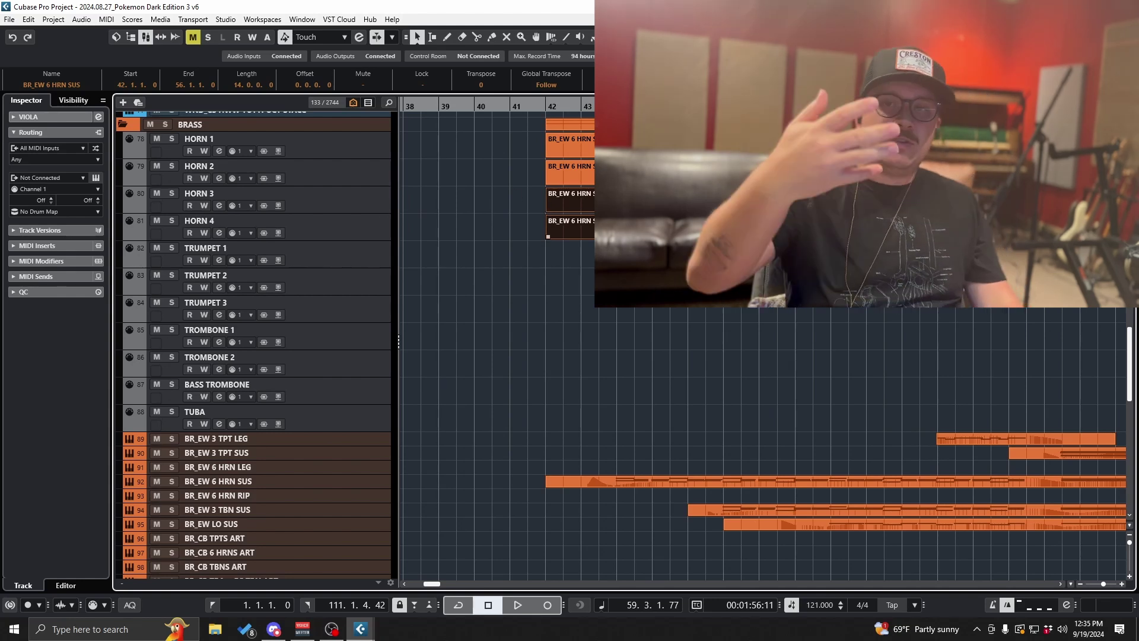
scroll(762, 442, right, 3)
Step: Open the HORN 1 part at bar 56 and delete the F#2, D2 and C#2 notes, keeping only G2
double_click(860, 149)
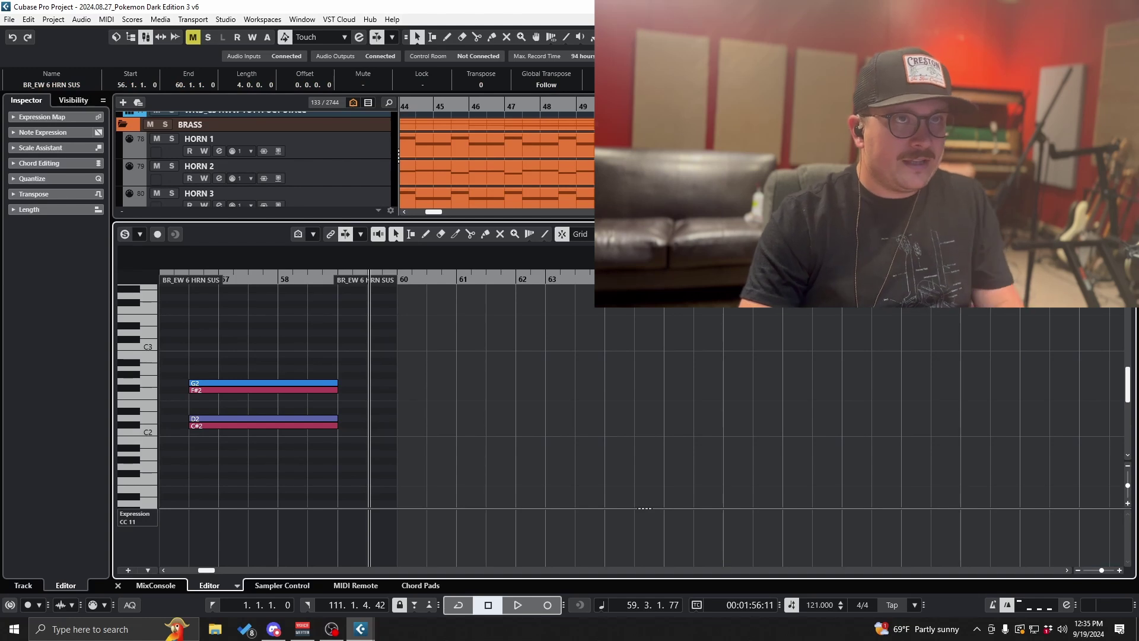
click(860, 148)
click(861, 148)
scroll(860, 149, down, 1)
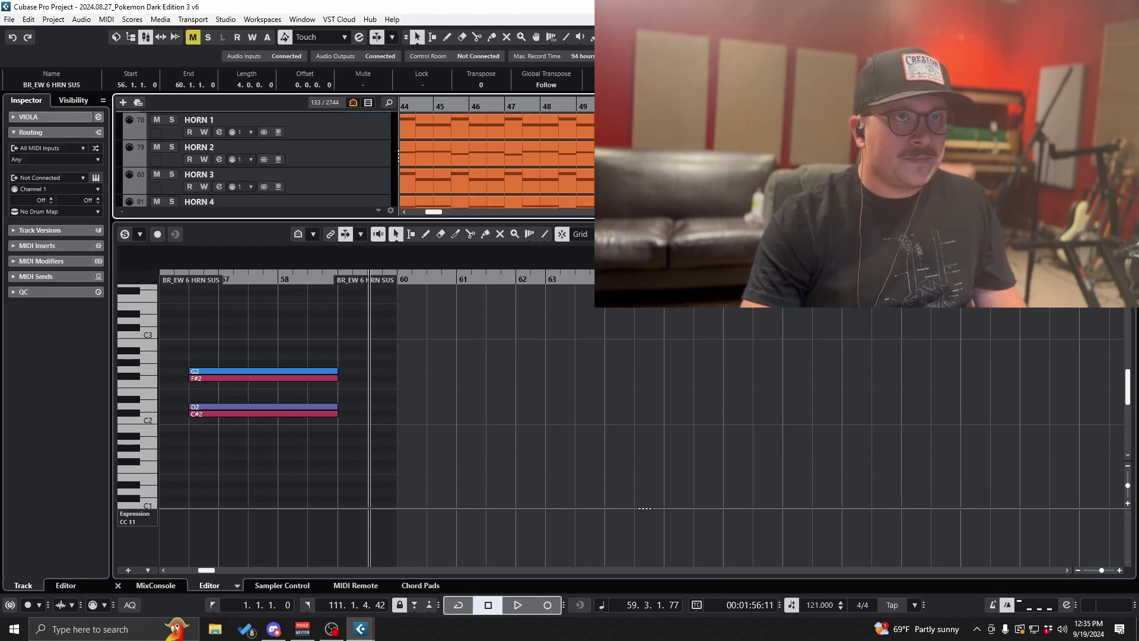
scroll(496, 159, down, 1)
scroll(496, 159, up, 1)
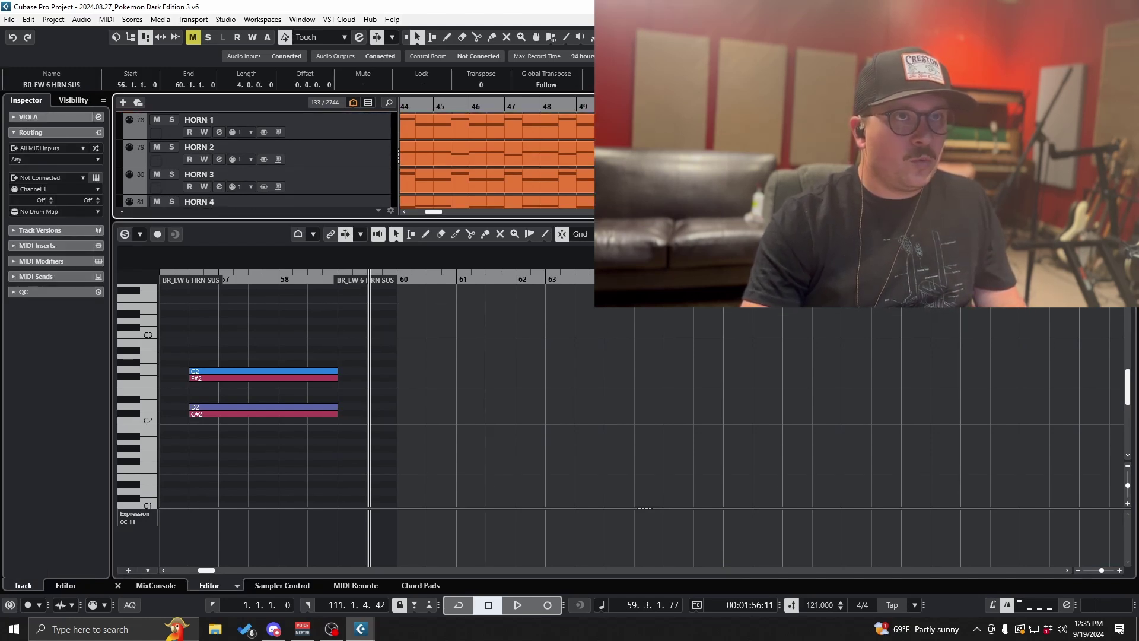
scroll(553, 333, up, 1)
drag(351, 455, 313, 391)
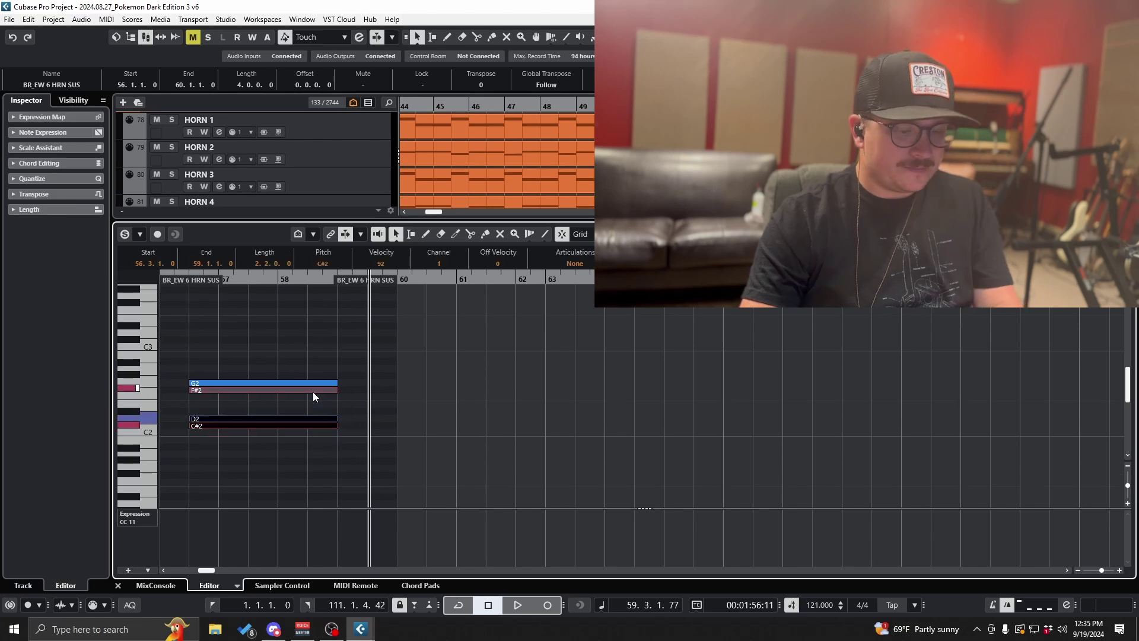
key(Delete)
key(Delete)
Step: Delete the G2, D2 and C#2 notes from the HORN 2 part at bar 56, keeping only F#2
key(ctrl+z)
key(ctrl+z)
drag(334, 366, 328, 417)
key(Delete)
key(Delete)
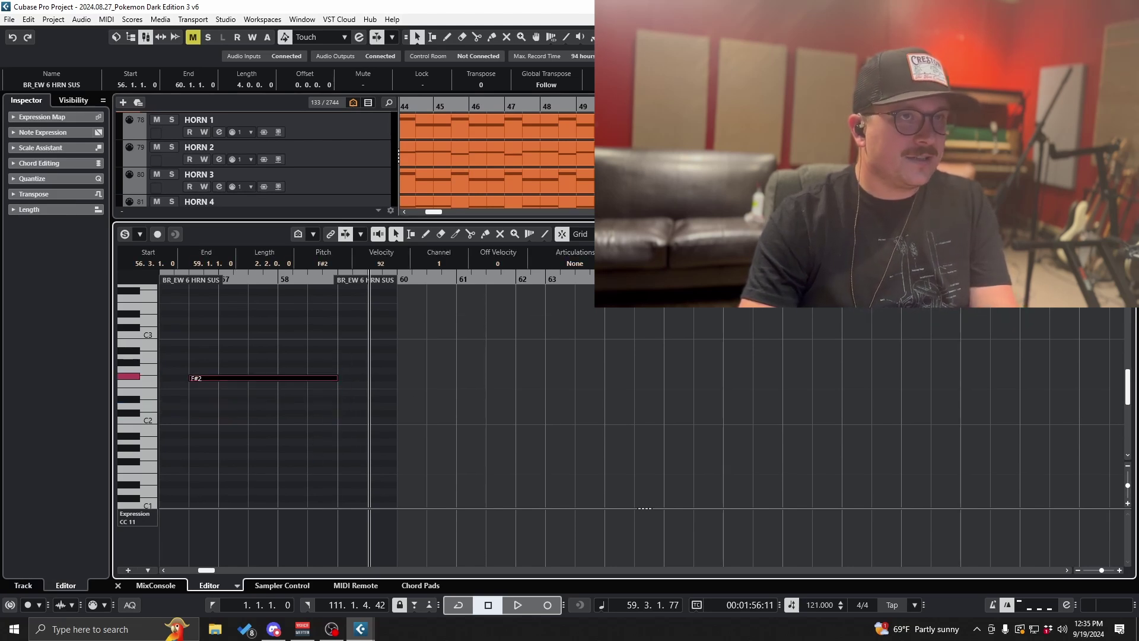
Step: Delete the G2, F#2 and C#2 notes from the HORN 3 part at bar 56, keeping only D2
key(ctrl+z)
key(ctrl+z)
drag(347, 363, 318, 381)
key(Delete)
drag(347, 418, 332, 413)
scroll(890, 151, down, 2)
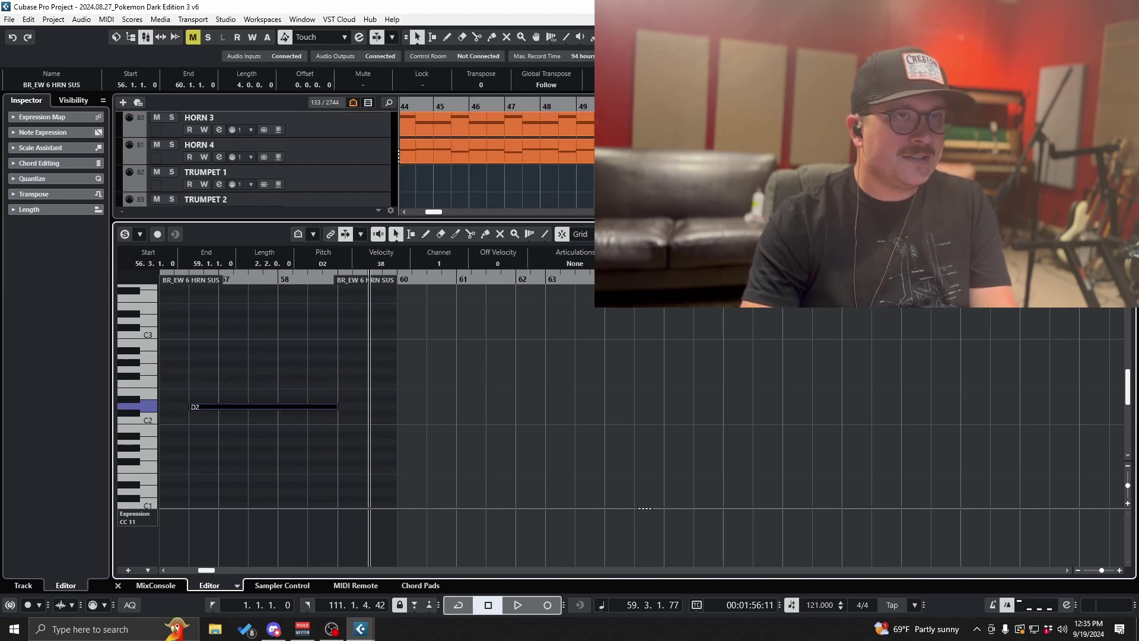
Step: Reduce the HORN 4 part at bar 56 to its C#2 note and close the Key Editor
shift+click(890, 151)
drag(306, 404, 306, 404)
key(Delete)
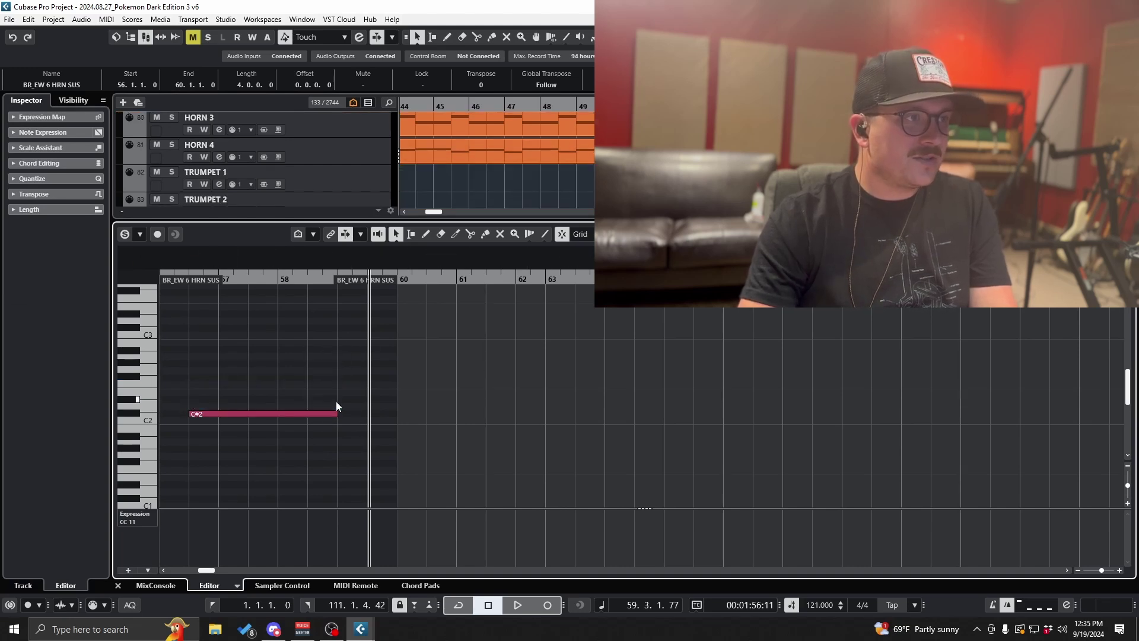
key(Return)
Step: Compare the bar 56 chord notes of HORN 1 with HORN 3, HORN 2 with HORN 4, and all four horns together
scroll(762, 344, up, 3)
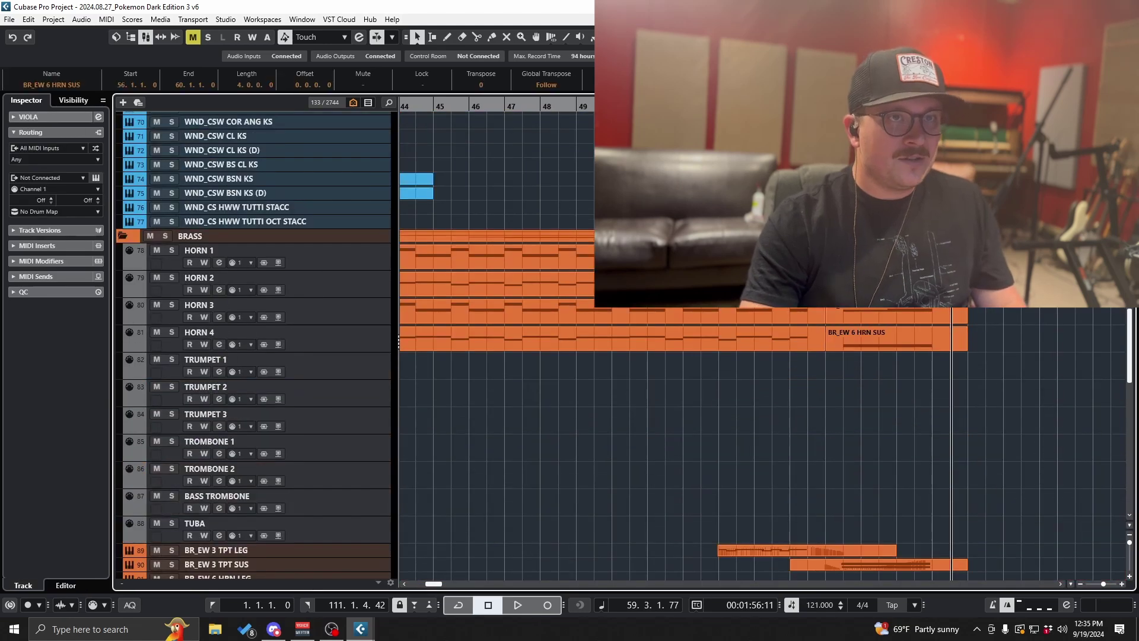
key(ctrl+e)
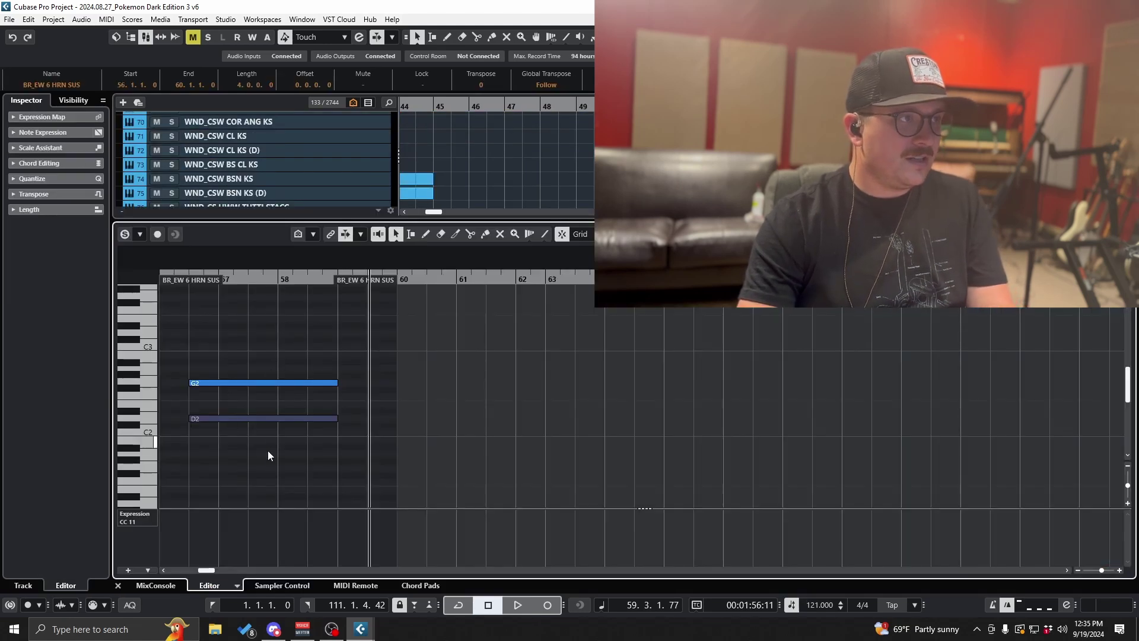
key(ctrl+e)
click(929, 351)
key(ctrl+e)
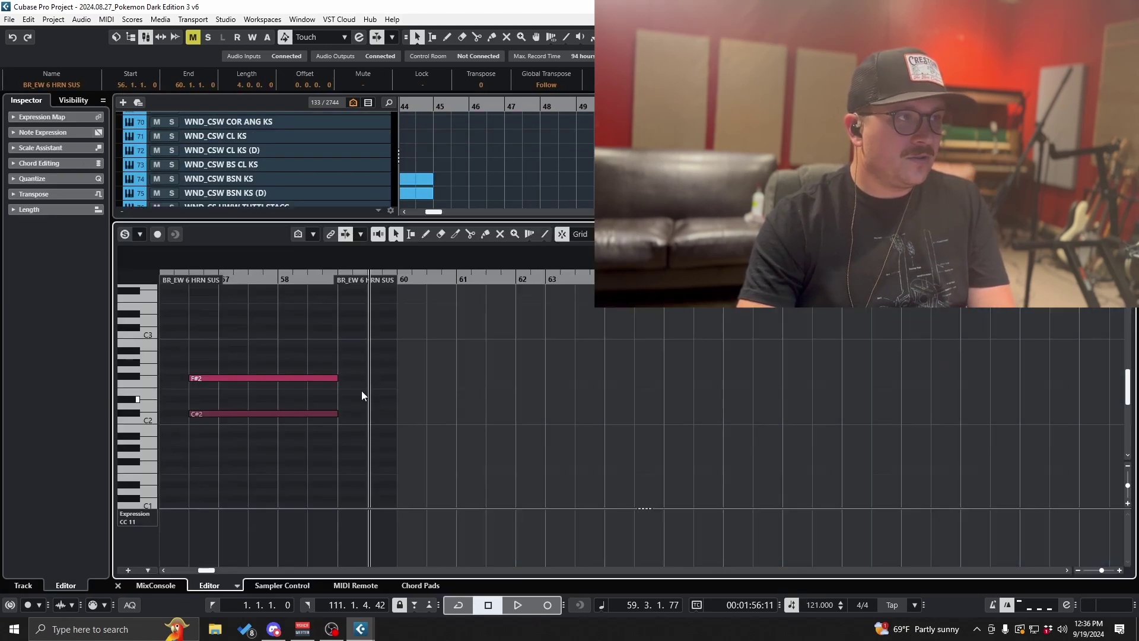
key(ctrl+e)
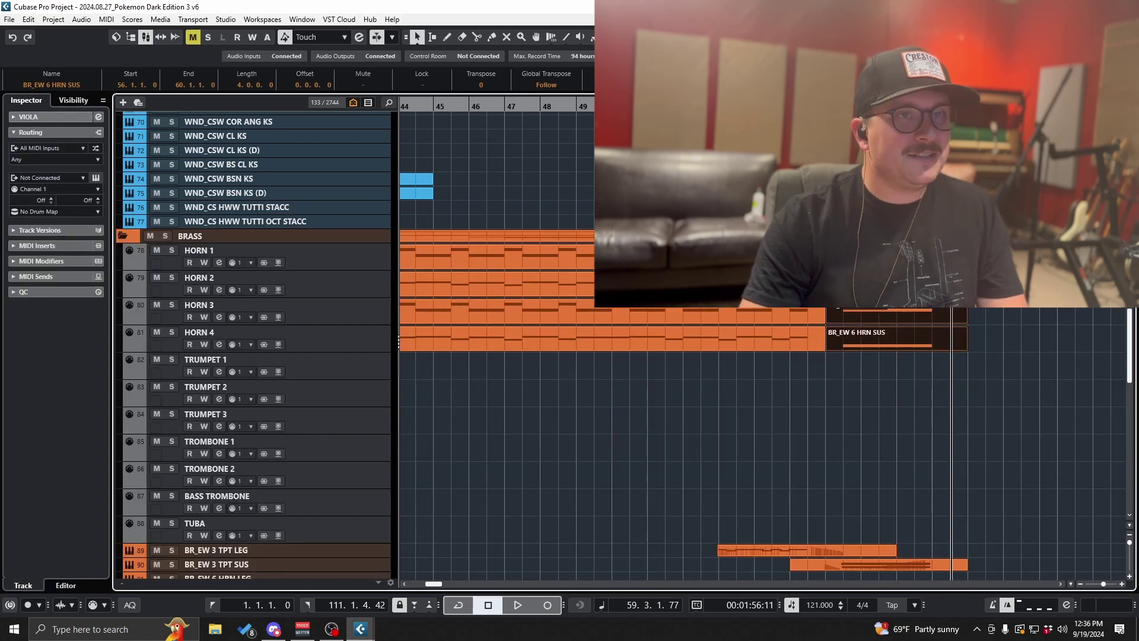
key(ctrl+e)
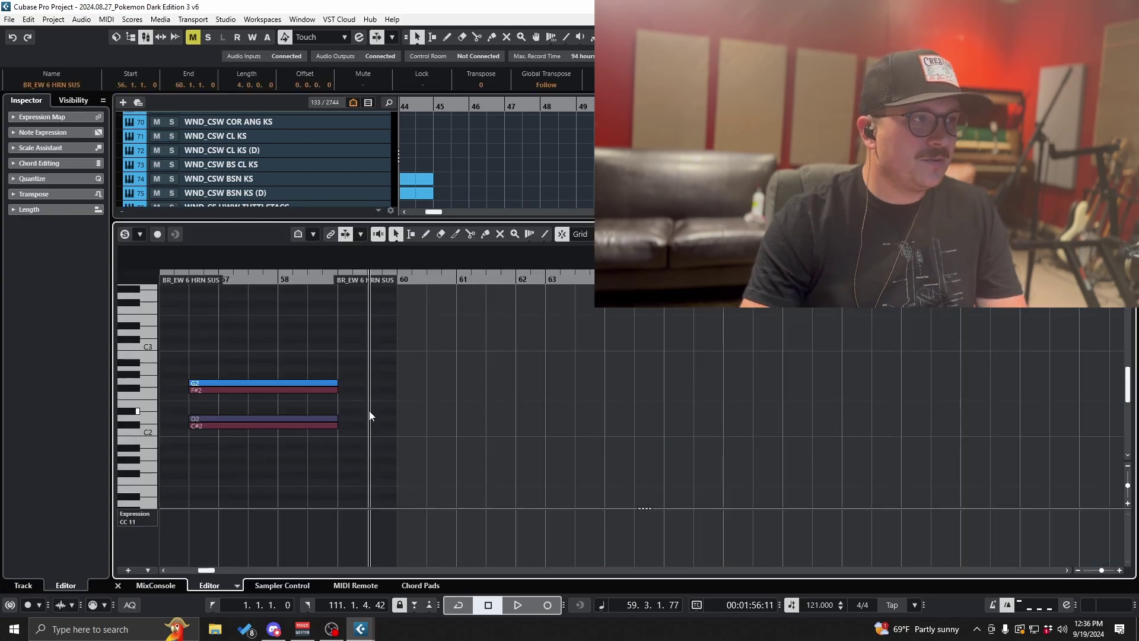
Step: Open the selected BR_EW 6 HRN SUS parts at bar 56 in the editor and examine which notes each horn pair holds
key(ctrl+e)
drag(1018, 296, 831, 261)
key(ctrl+e)
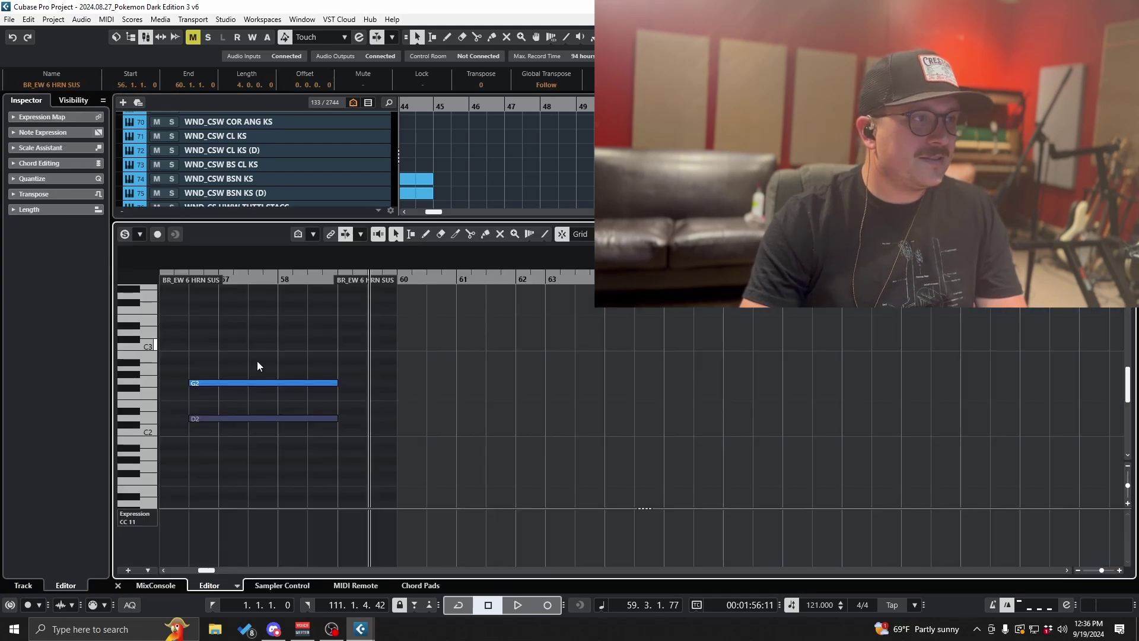
key(ctrl+e)
click(927, 321)
key(ctrl+e)
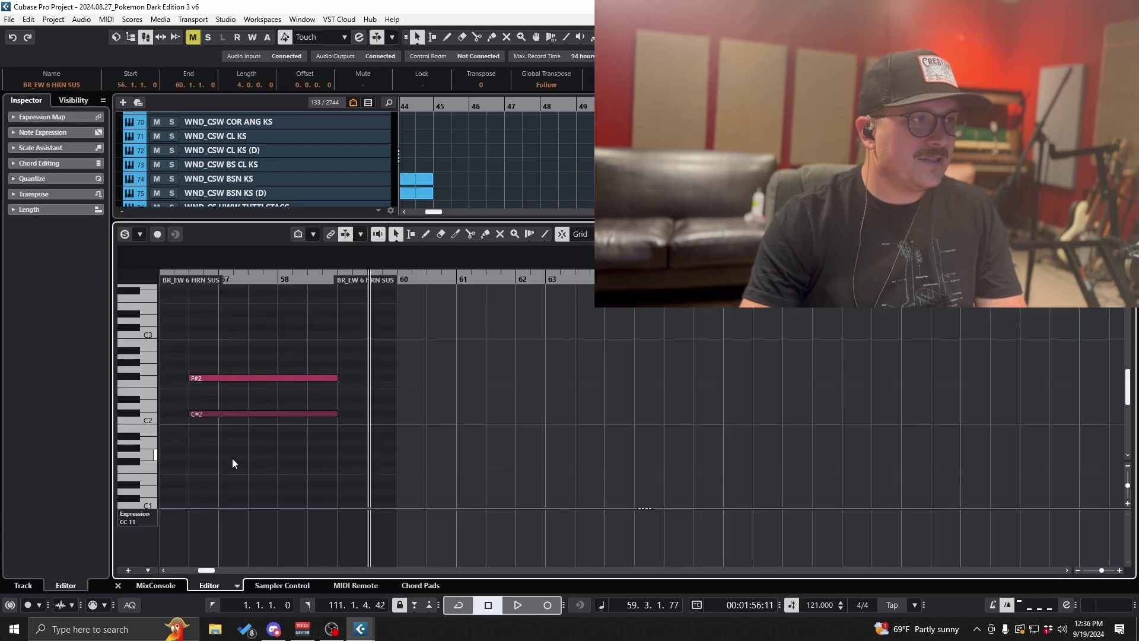
key(ctrl+e)
scroll(917, 384, down, 3)
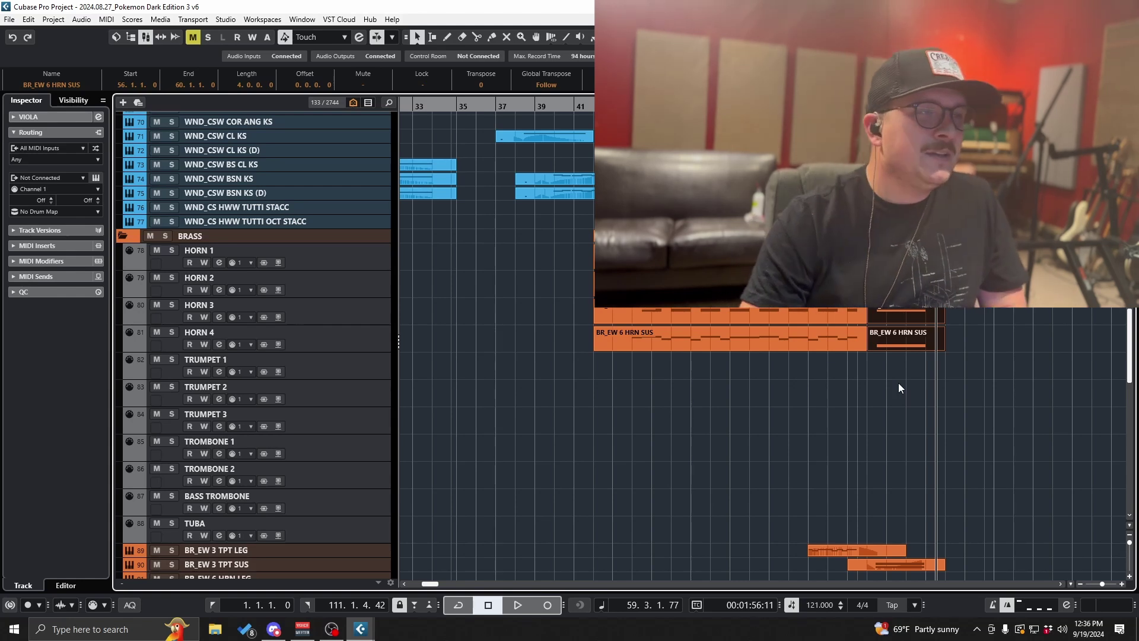
Step: Glue the separate BR_EW 6 HRN SUS parts on the horn tracks into one continuous part per track
right_click(817, 318)
click(885, 315)
click(863, 332)
click(863, 314)
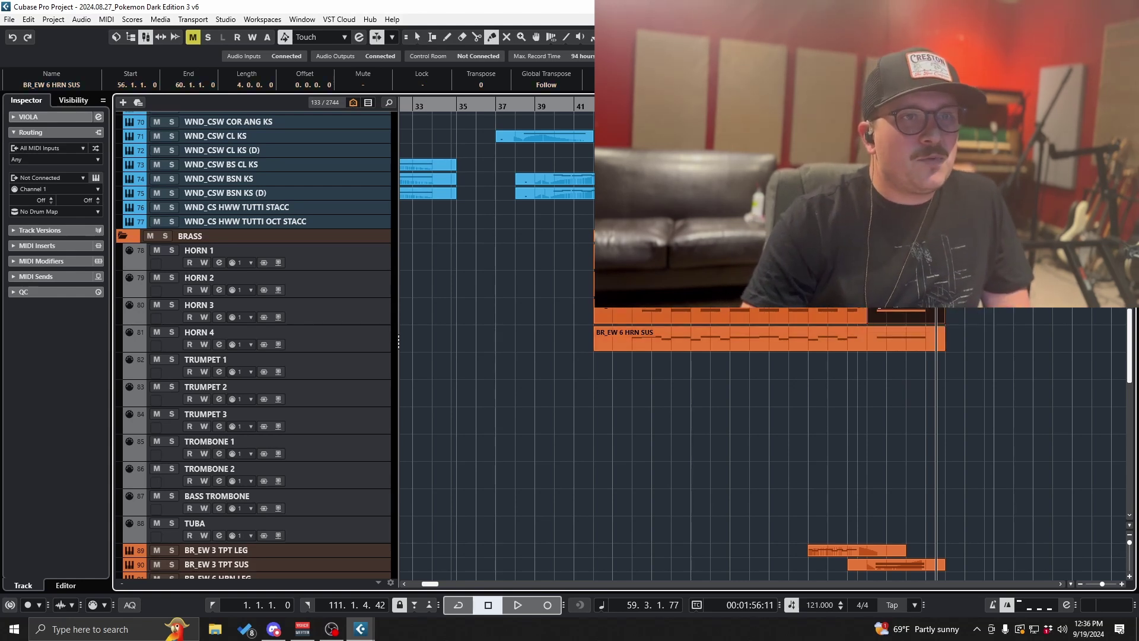
key(1)
click(718, 340)
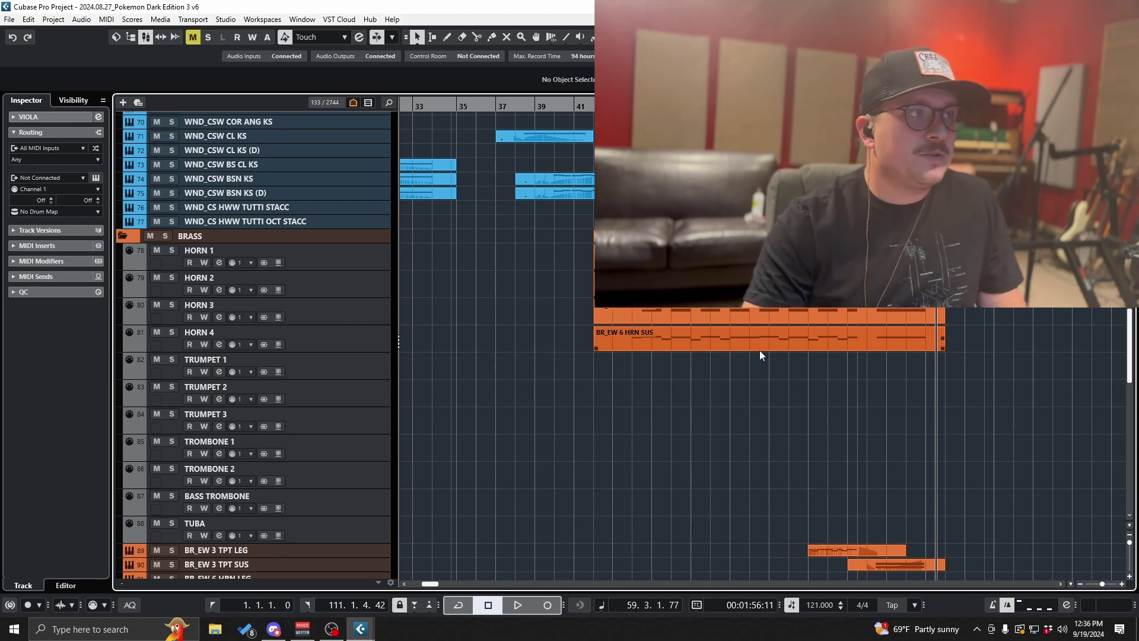
Step: Extend the beginning of the first BR_EW 3 TPT LEG part back to 52.4.1
scroll(827, 440, up, 3)
scroll(827, 446, down, 3)
scroll(827, 446, down, 3)
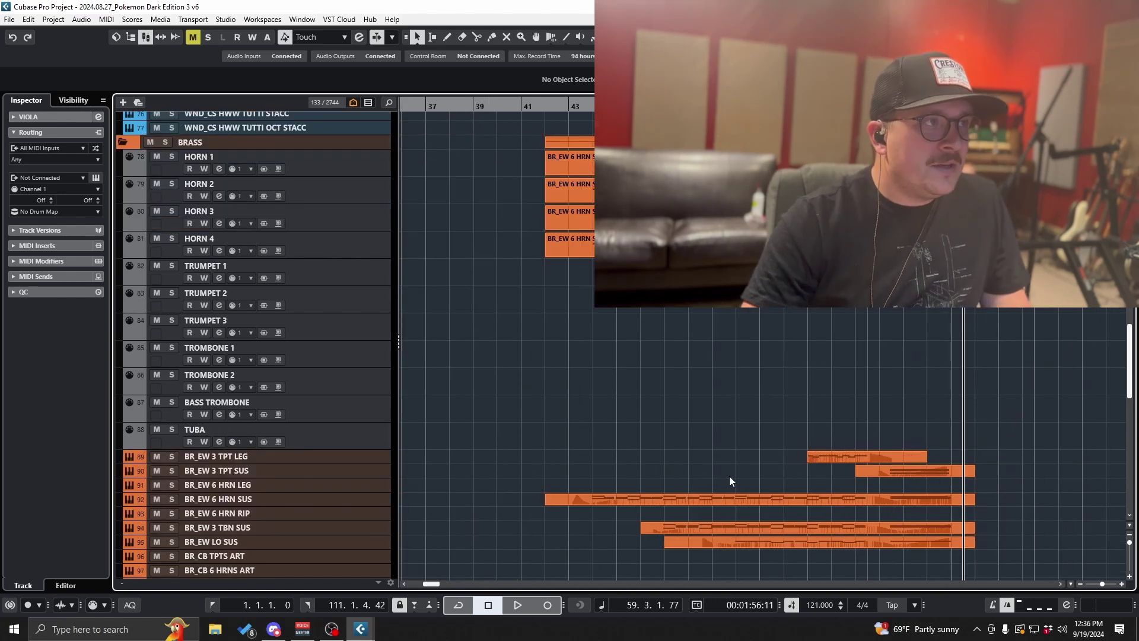
scroll(815, 459, up, 1)
scroll(816, 454, up, 3)
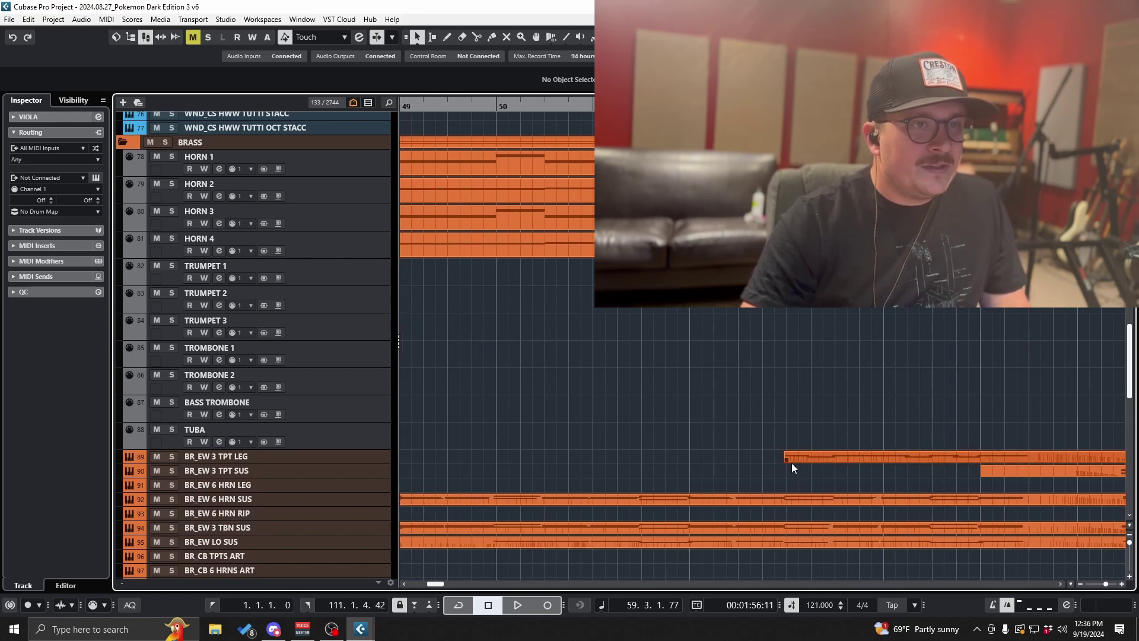
drag(786, 459, 763, 461)
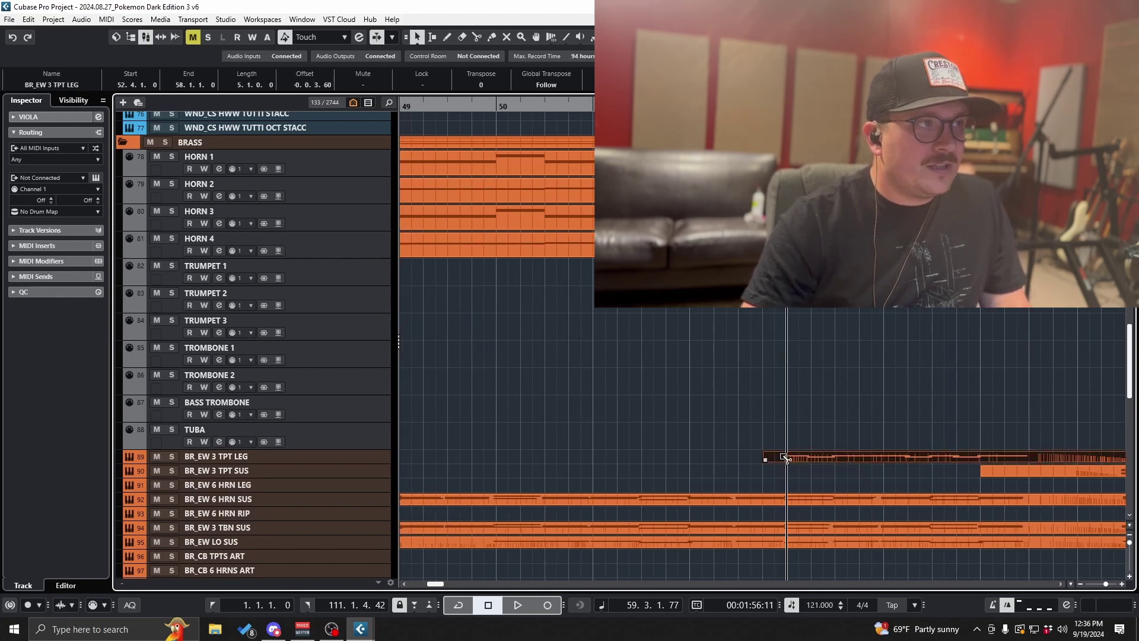
Step: Delete the unneeded events from the BR_EW 3 TPT LEG part and quantize its notes in bars 53 to 55
key(Return)
scroll(407, 432, down, 1)
drag(355, 381, 205, 369)
key(Delete)
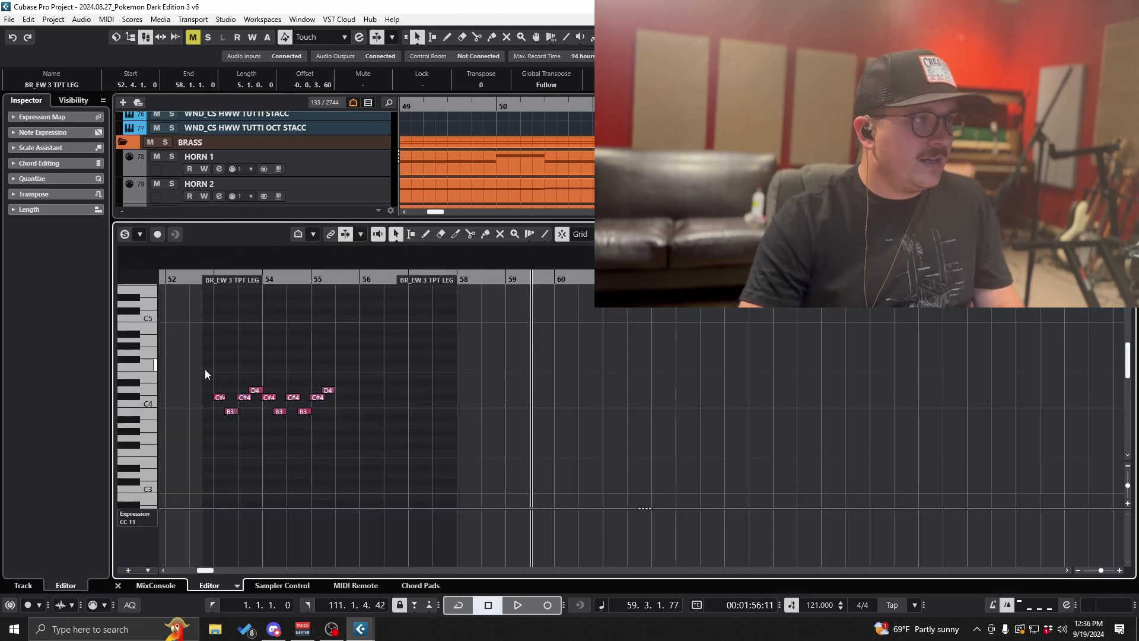
key(h)
key(h)
drag(493, 398, 497, 399)
click(706, 234)
click(695, 290)
key(q)
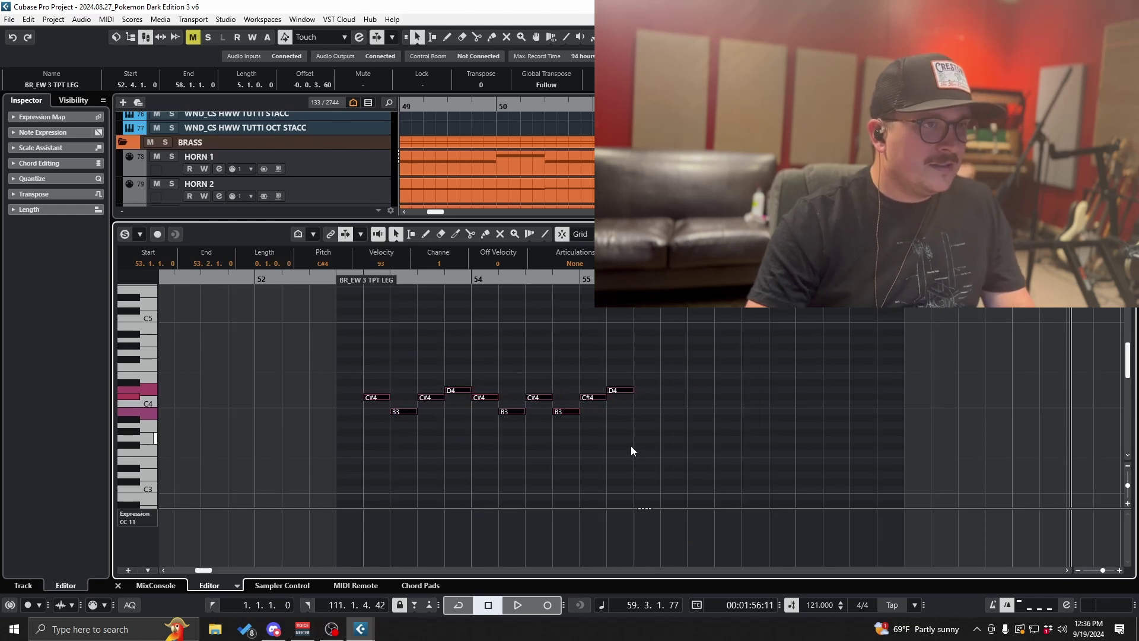
Step: Return to the arrangement and copy the quantized trumpet part from Trumpet 1 to the Trumpet 2 track
key(ctrl+alt+e)
drag(860, 278, 859, 309)
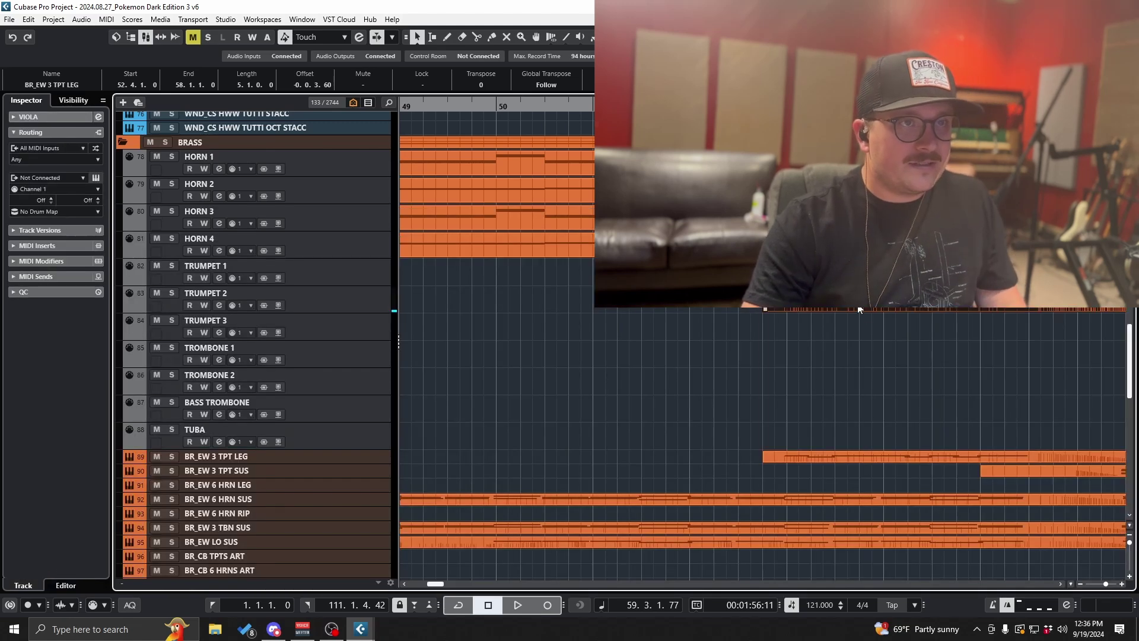
click(860, 273)
Step: Open the trumpet part and go through its Aftertouch and Modulation (CC 1) lanes to clear leftover controller data
double_click(860, 299)
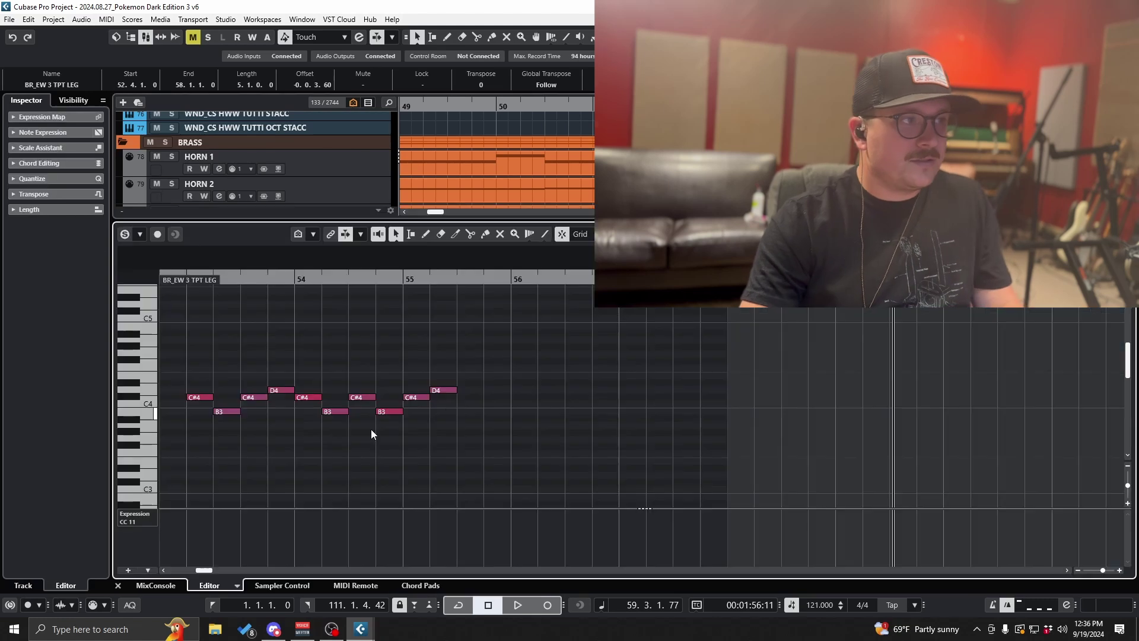
click(134, 517)
click(162, 275)
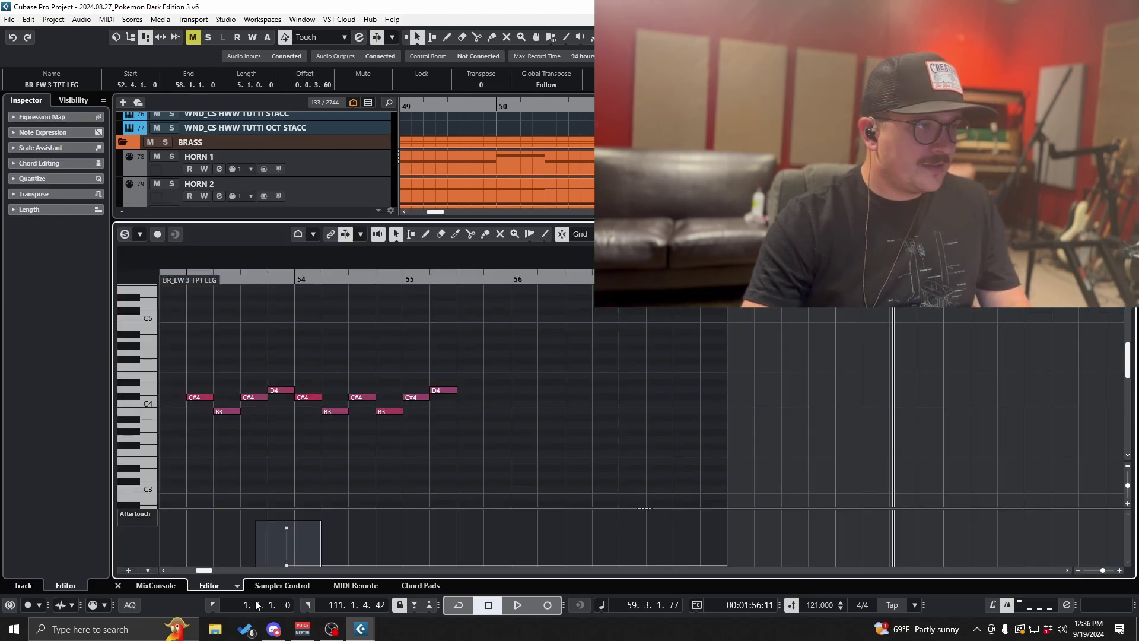
click(143, 516)
click(178, 329)
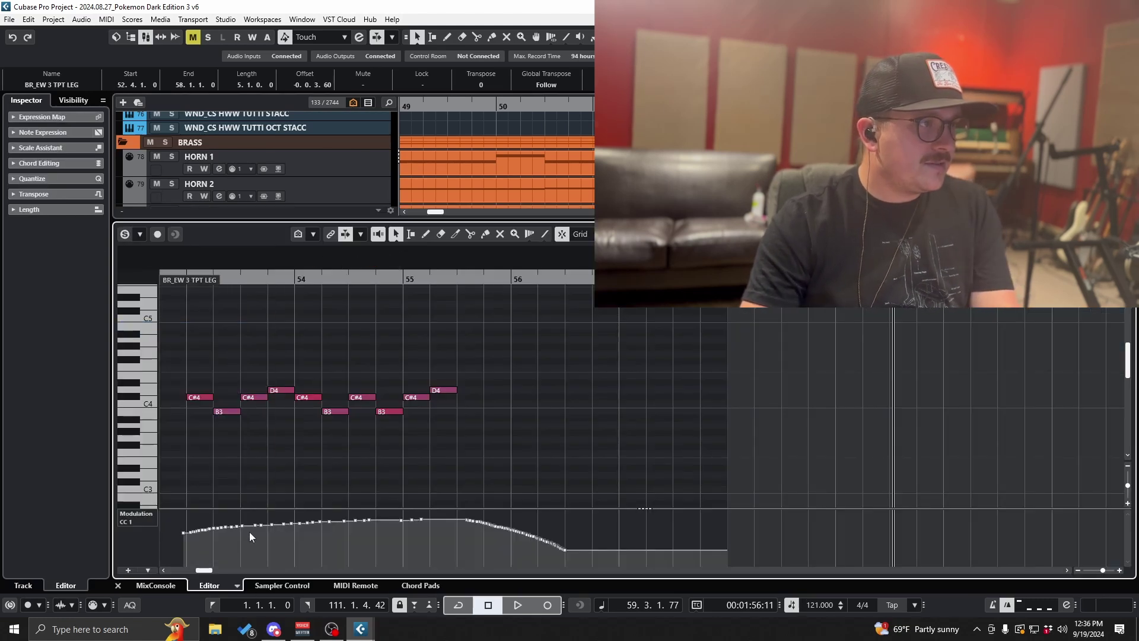
Step: Close the editor and copy the Trumpet 1 part to the Trumpet 3 track
key(ctrl+e)
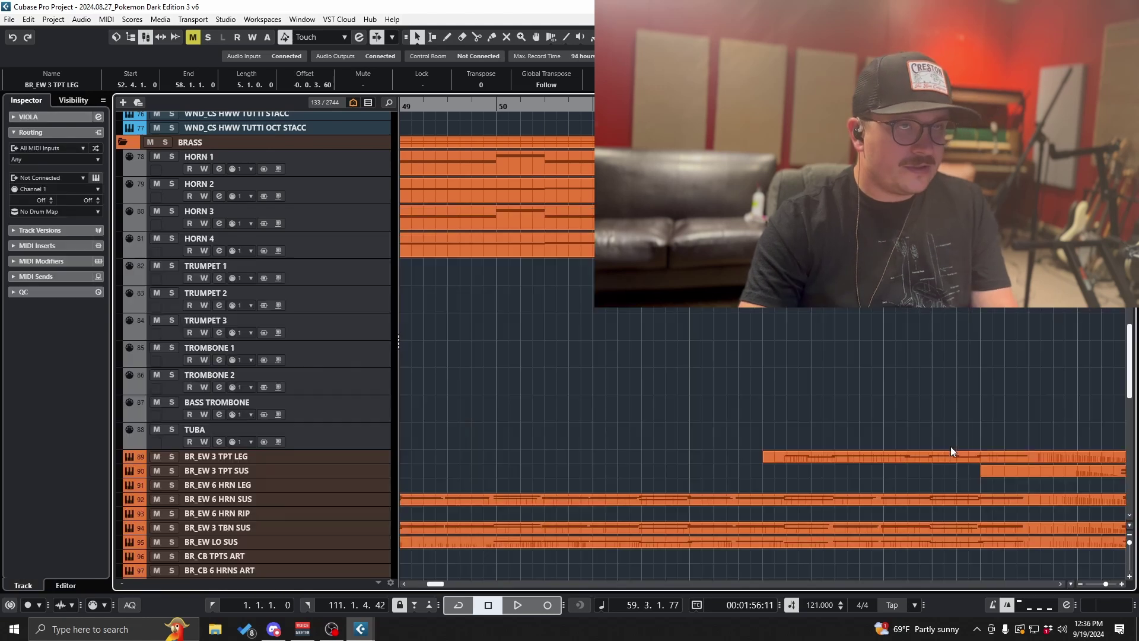
drag(872, 278, 875, 330)
scroll(872, 339, down, 1)
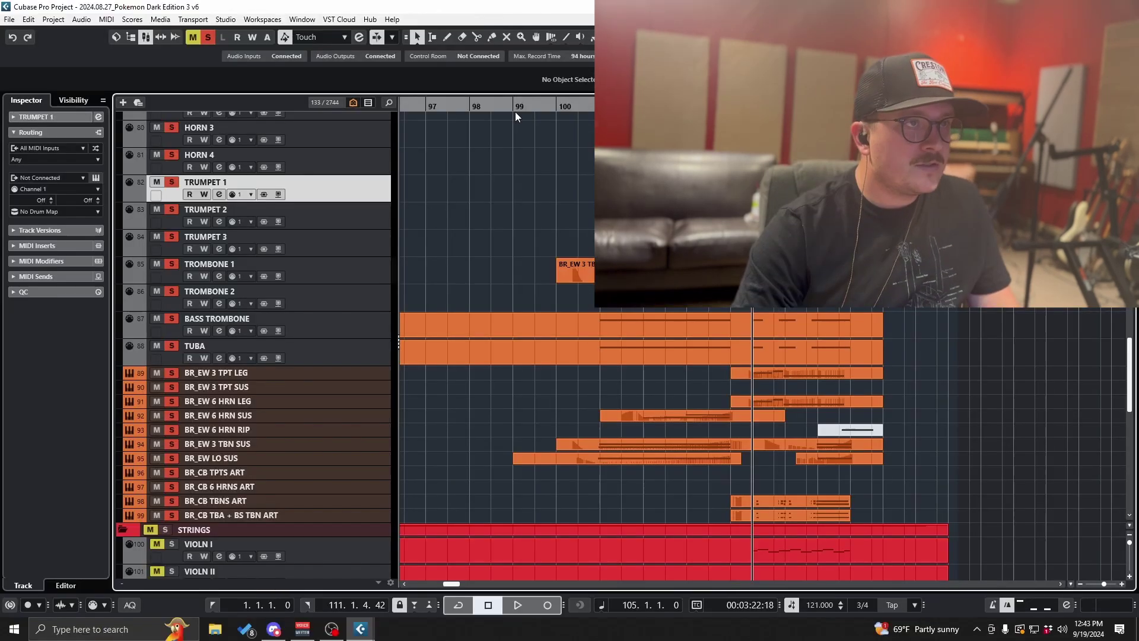
Step: Listen from bar 101 with only the BR_EW 3 TBN SUS and BR_CB TBNS ART tracks soloed
click(600, 106)
scroll(422, 261, up, 4)
click(166, 246)
scroll(631, 325, down, 5)
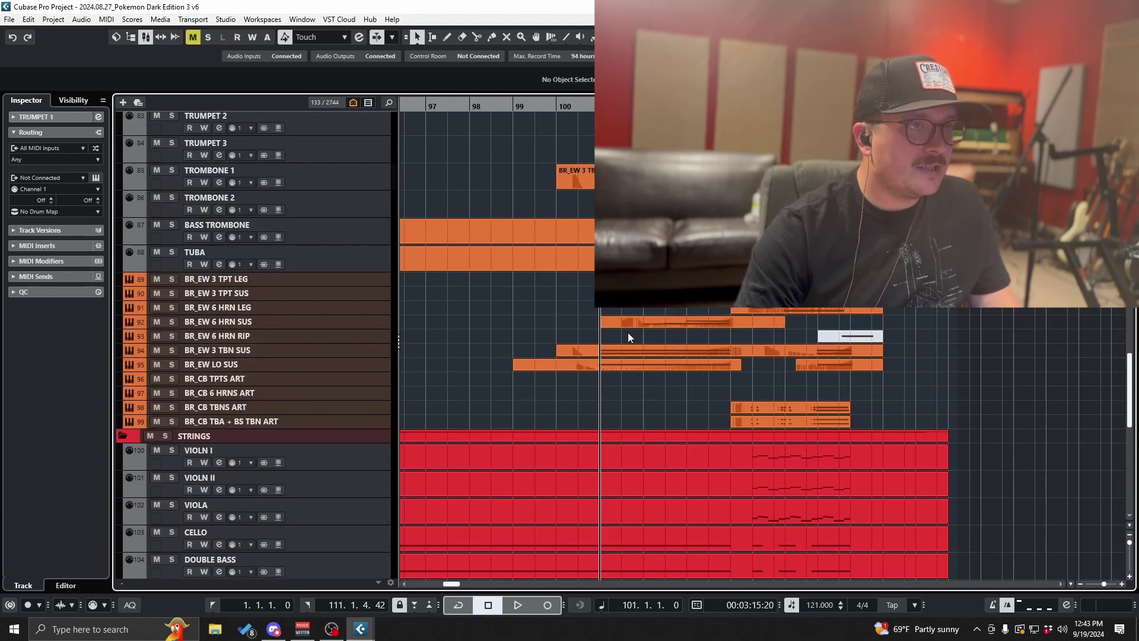
click(170, 351)
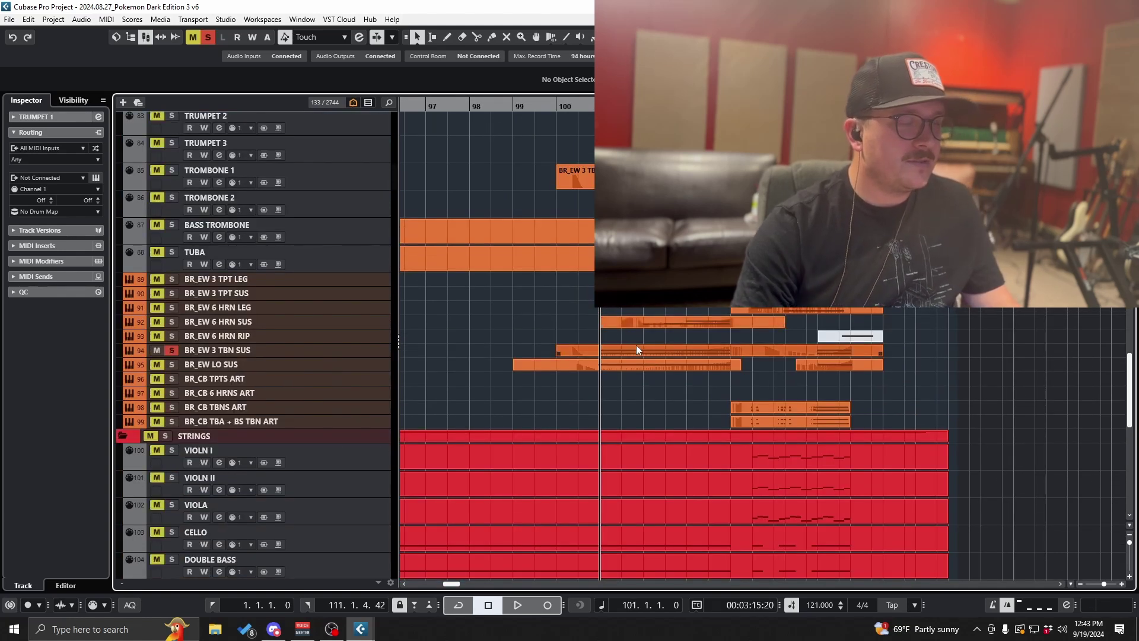
key(space)
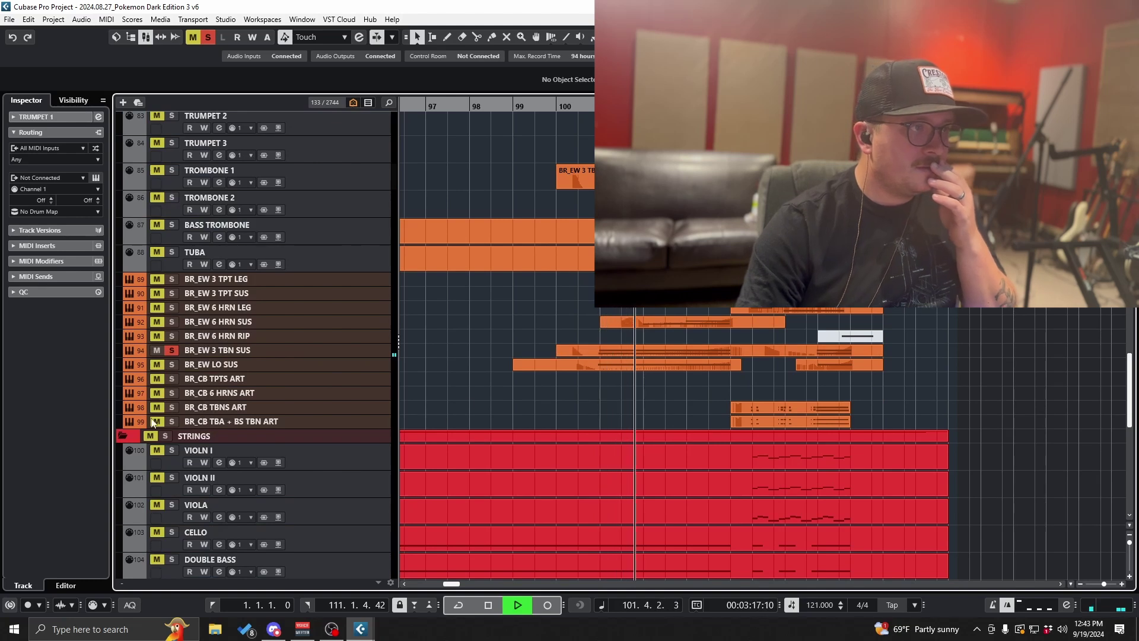
click(171, 408)
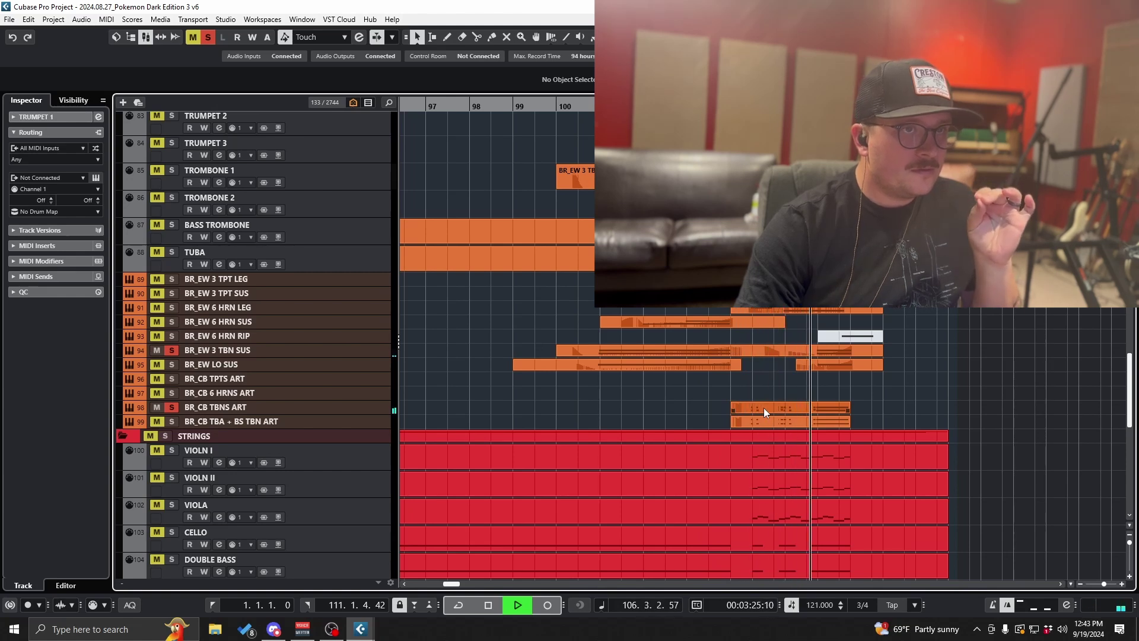
key(space)
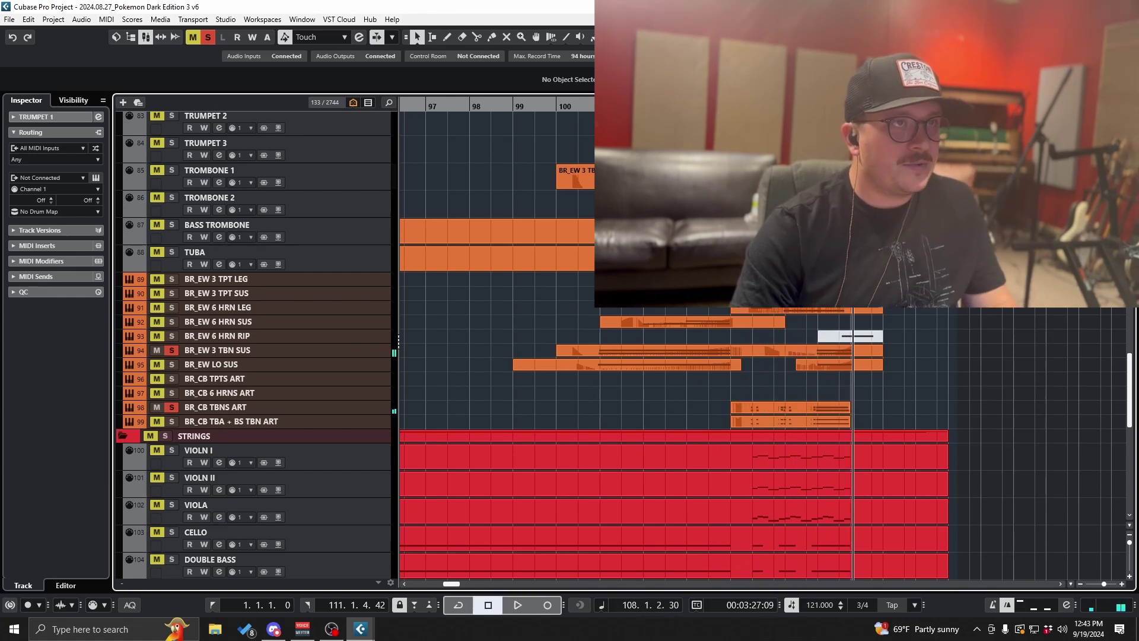
Step: Open the BR_EW 3 TBN SUS part on Trombone 1 and delete its controller data and leftover events, lane by lane
click(561, 180)
key(Return)
drag(367, 515, 758, 600)
key(Delete)
drag(688, 543, 510, 456)
key(Delete)
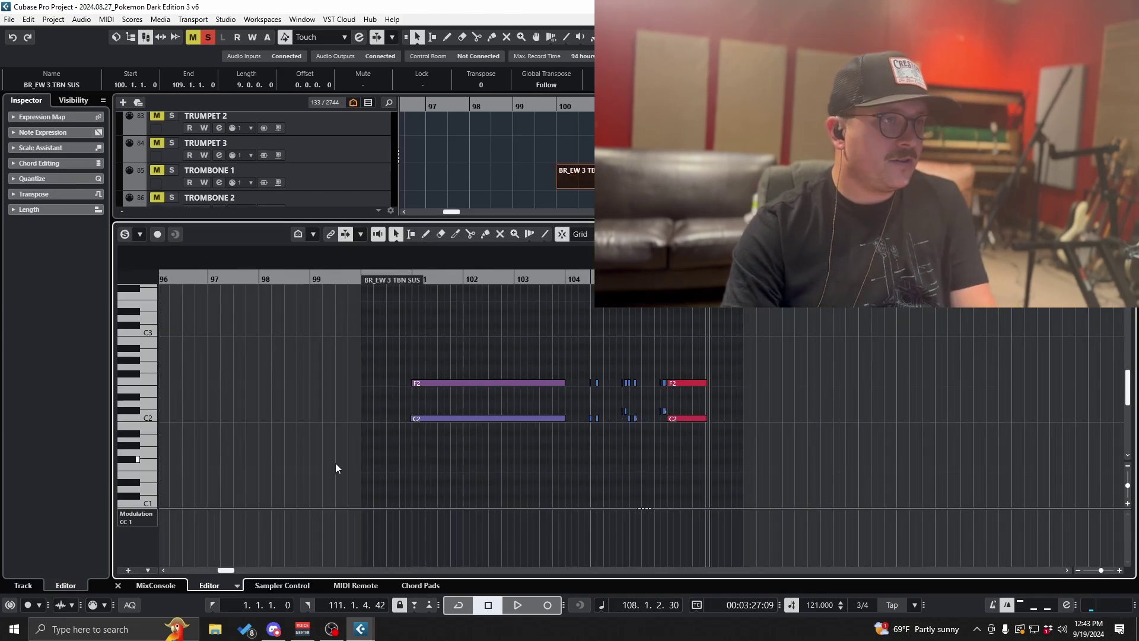
click(145, 514)
click(178, 405)
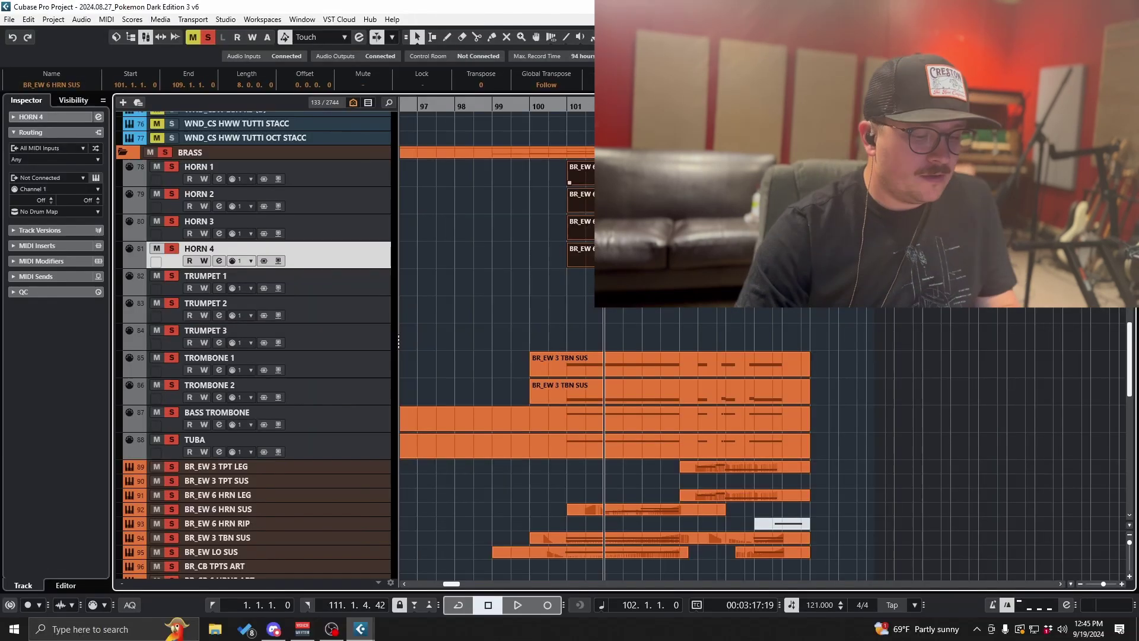
Step: Check the horn parts starting at bar 101 and delete the G2 and C#3 notes from Horn 2 and Horn 4
key(Return)
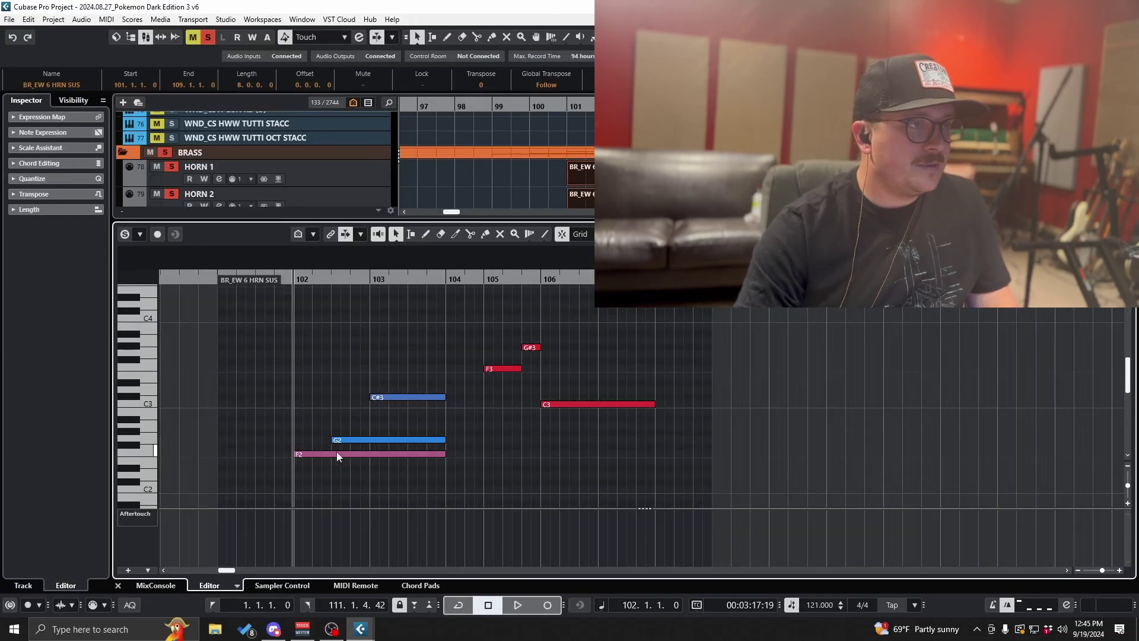
scroll(350, 455, down, 2)
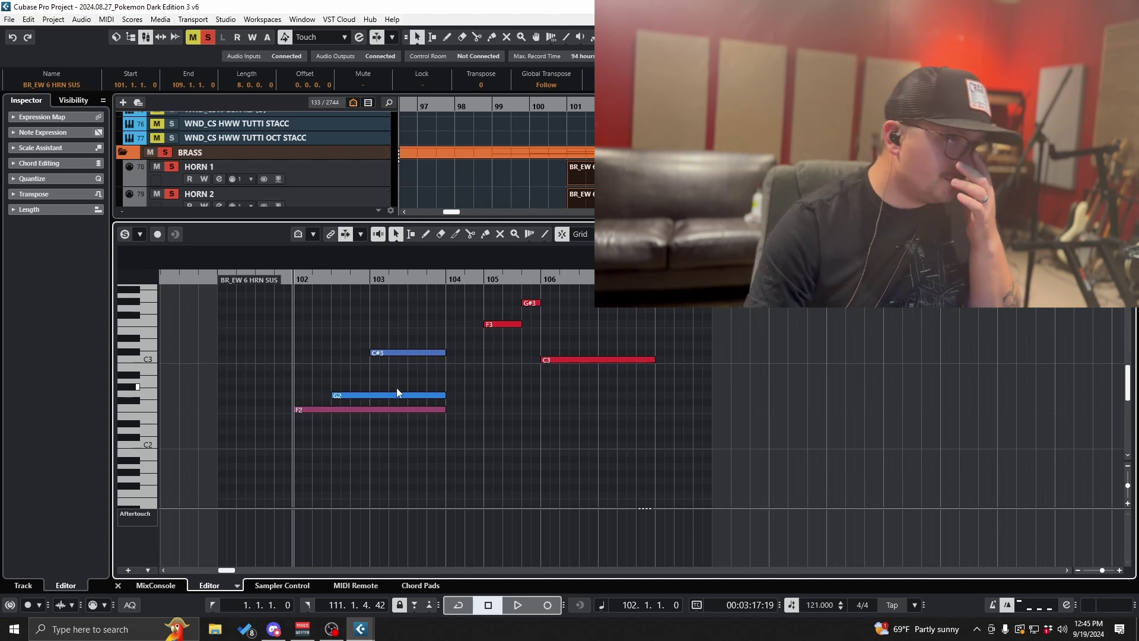
key(Return)
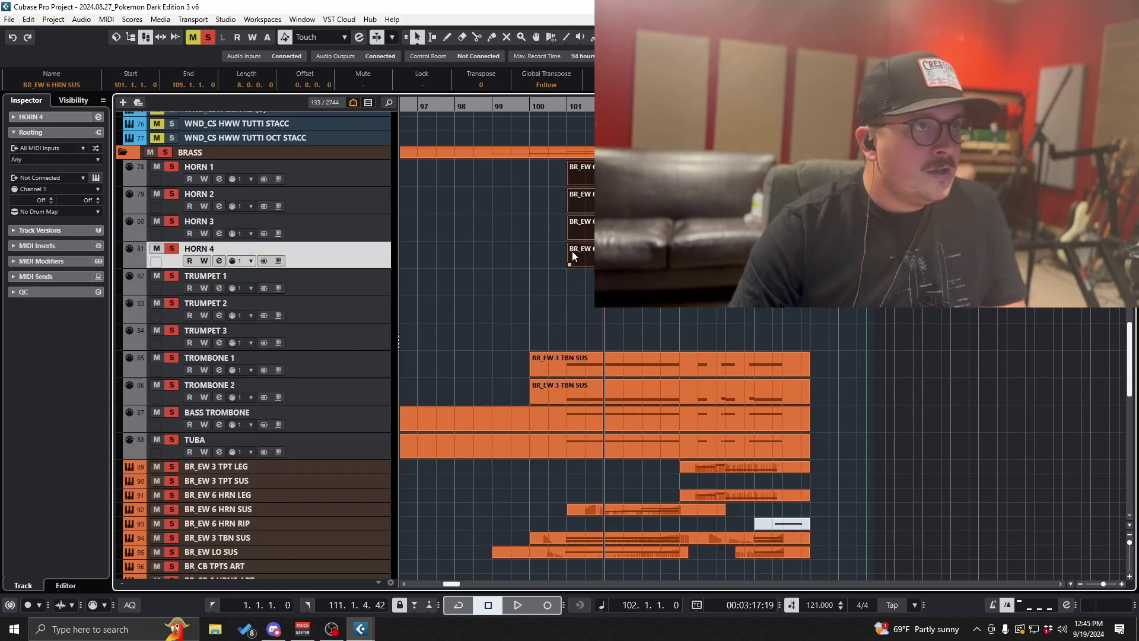
click(530, 258)
click(584, 256)
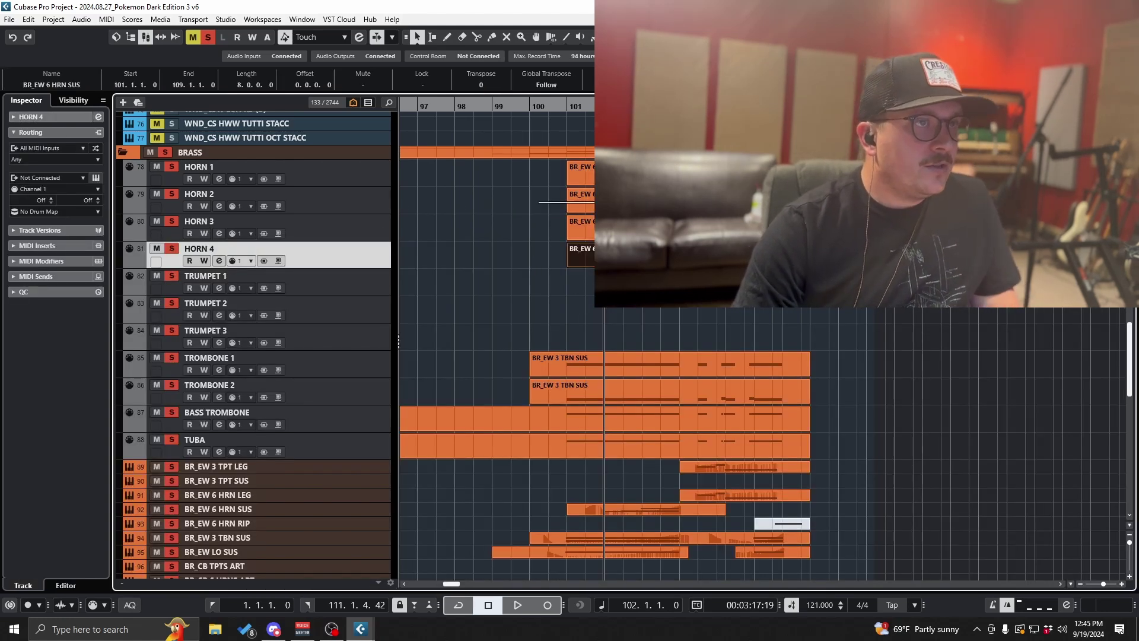
key(Return)
drag(338, 411, 379, 442)
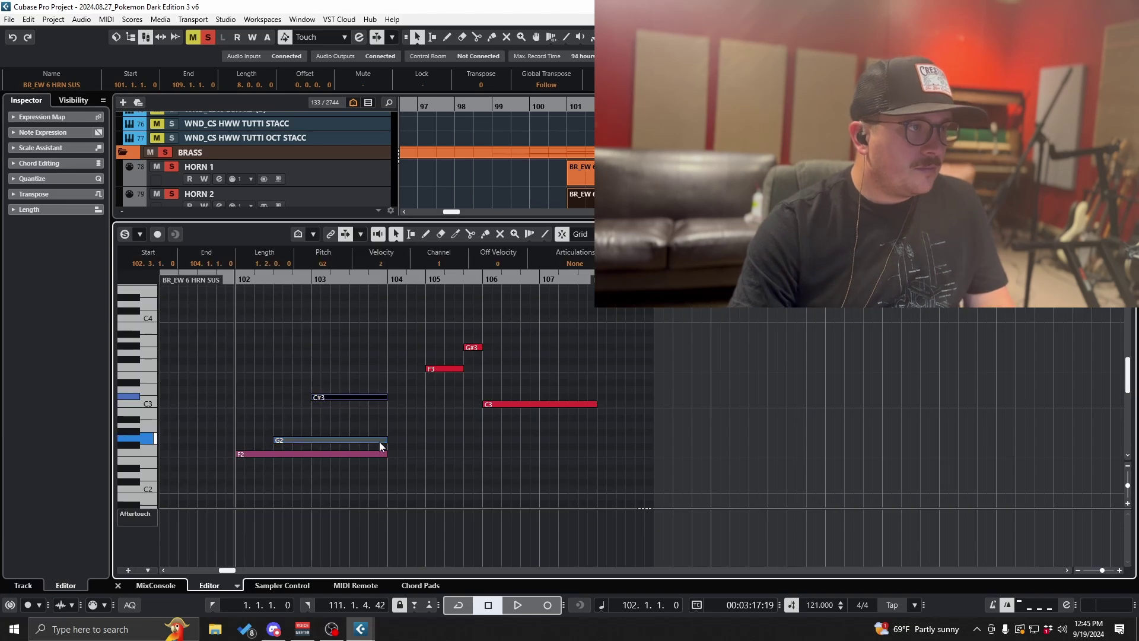
key(Delete)
key(Return)
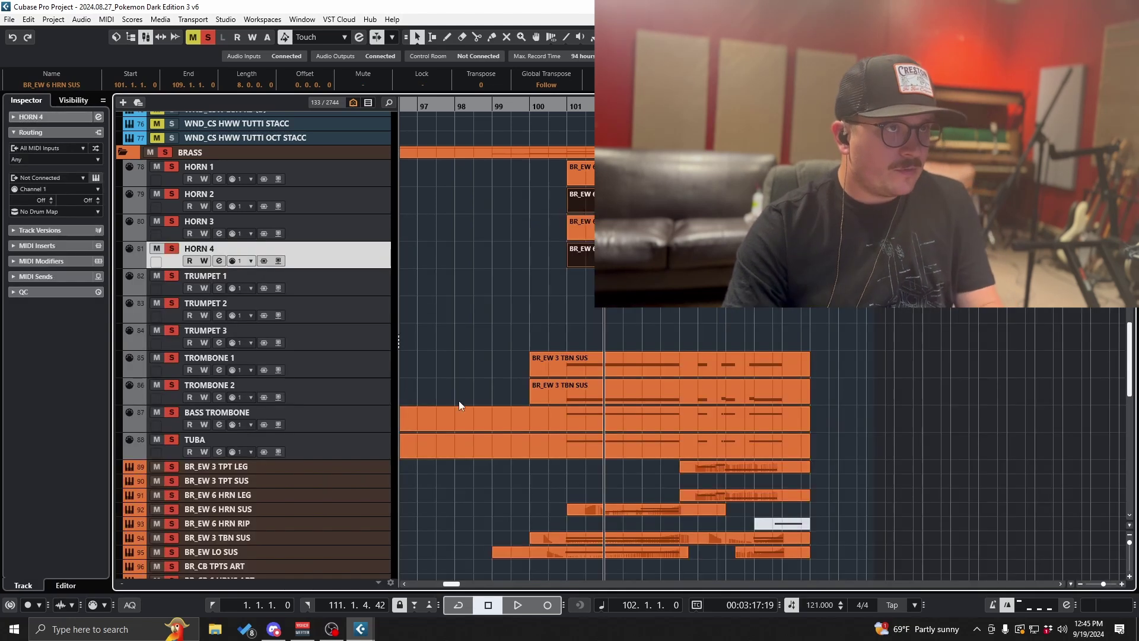
Step: Delete the F2 and C#3 notes from the Horn 3 part starting at bar 101
click(556, 311)
double_click(581, 228)
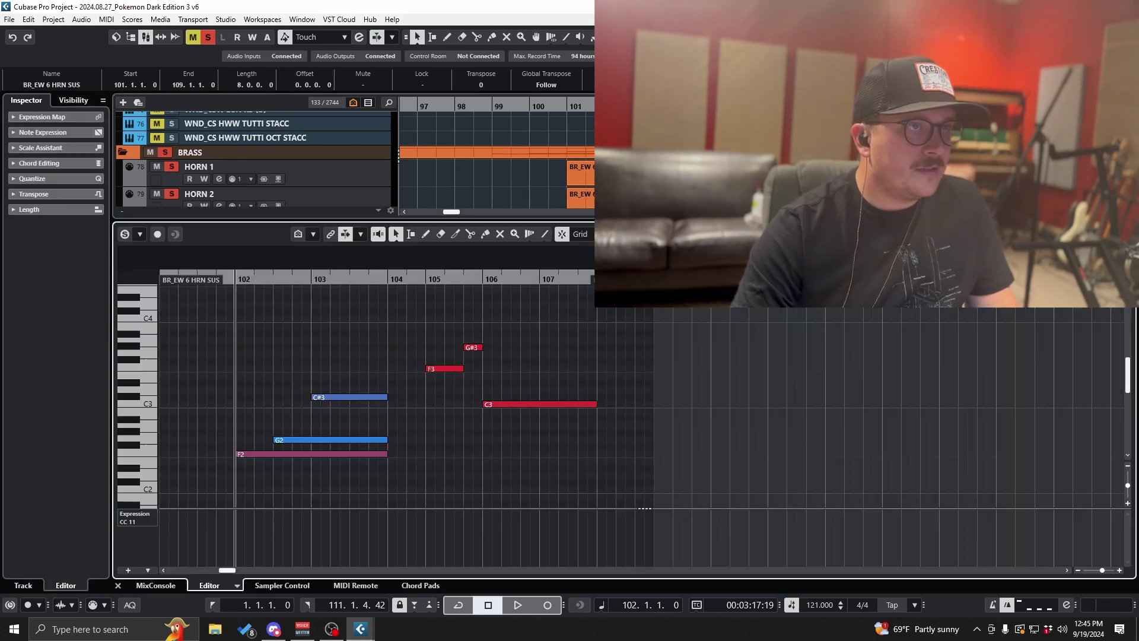
click(369, 455)
key(Delete)
key(Right)
key(Delete)
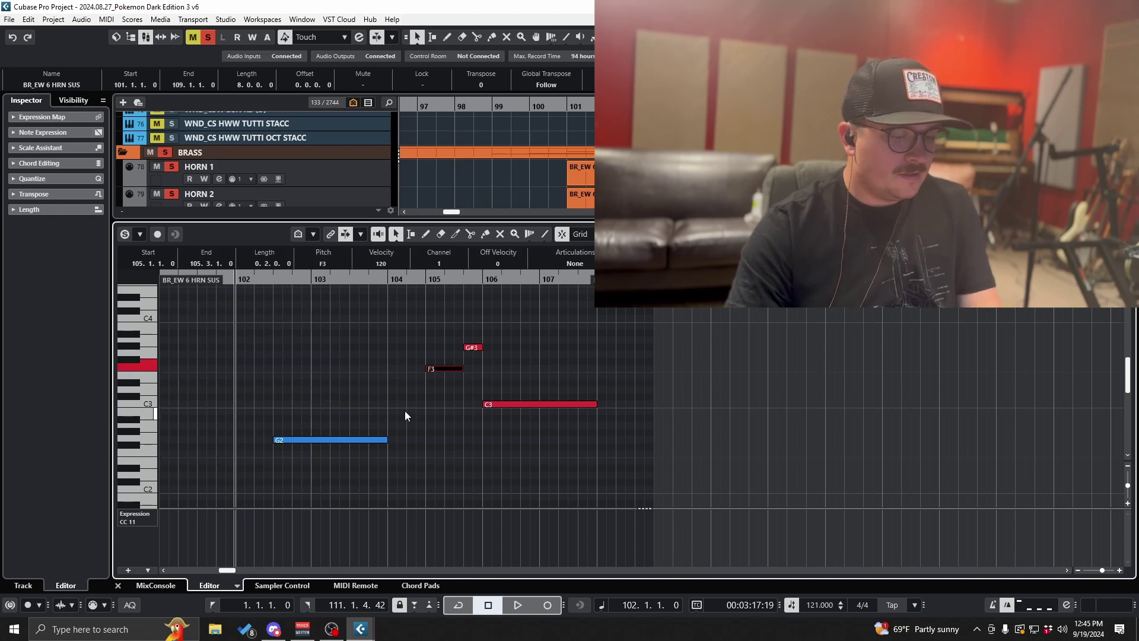
key(Return)
Step: Delete the F2 and G2 notes from the Horn 1 part starting at bar 101
double_click(640, 173)
drag(356, 376, 339, 423)
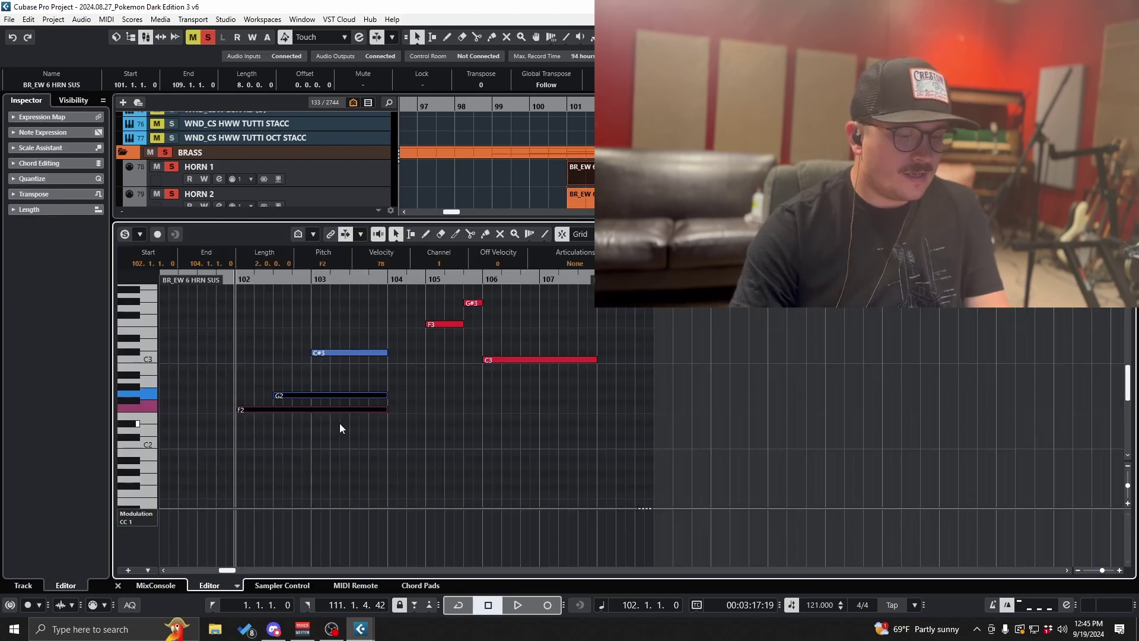
key(Delete)
key(Return)
click(693, 296)
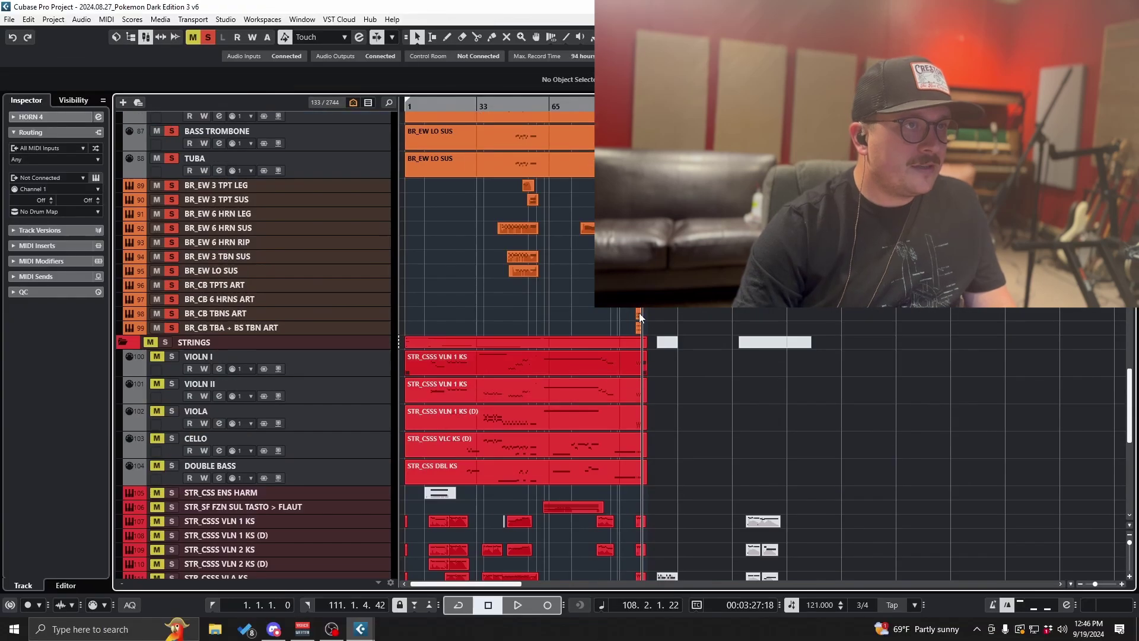
scroll(640, 316, up, 8)
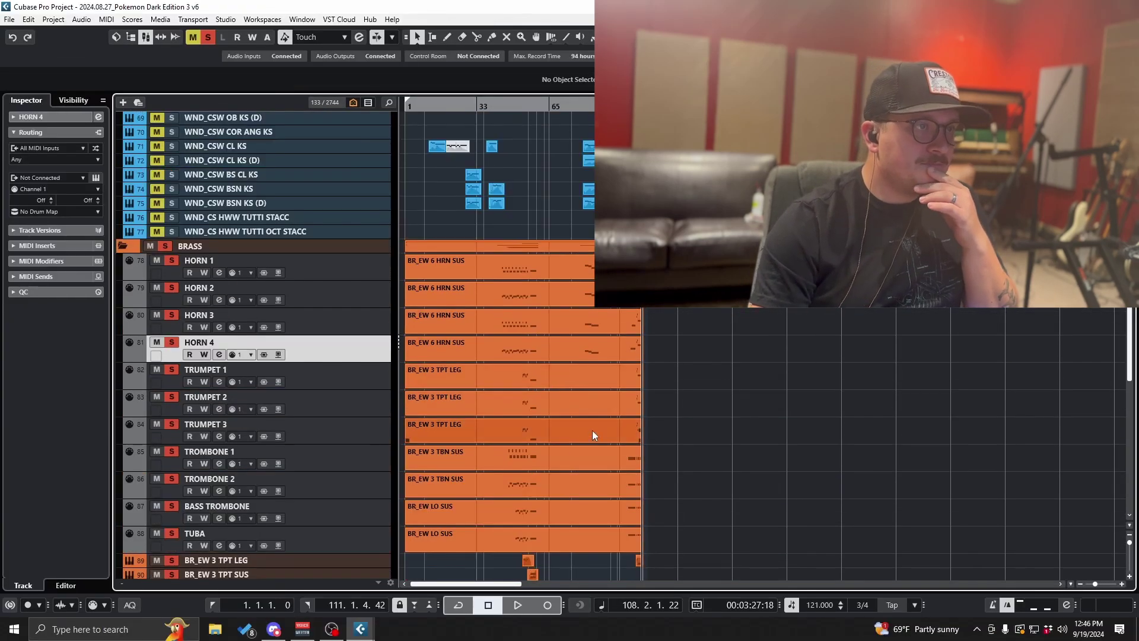
scroll(592, 430, down, 3)
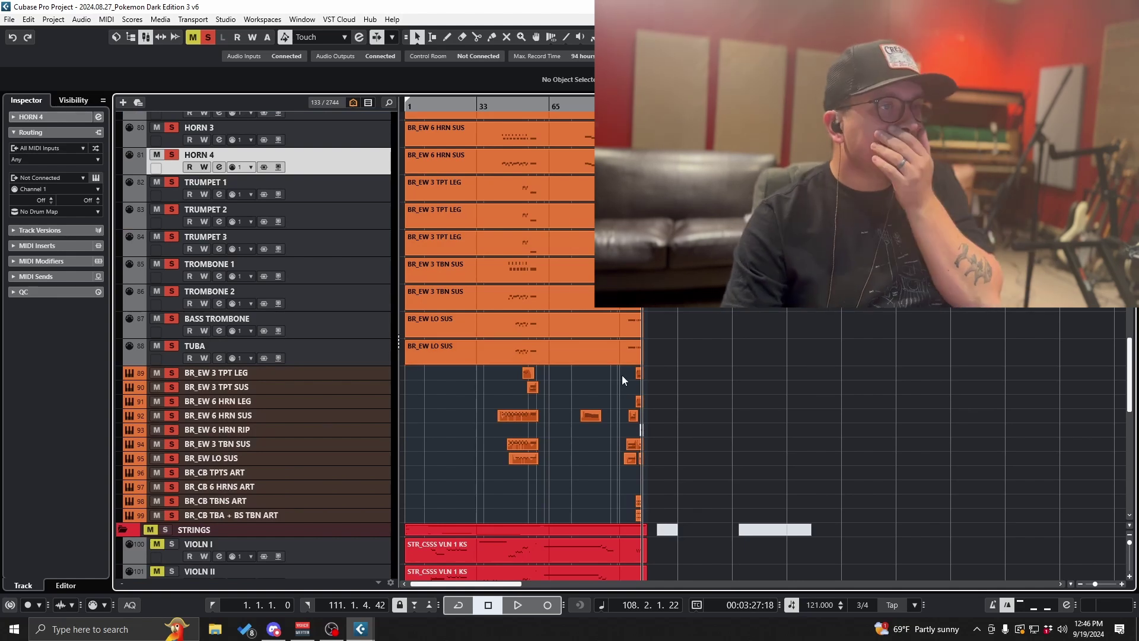
Step: Move the WND_CSW OB KS copy at bar 12 onto Oboe 1 and the WND_CSW CL KS copy onto Clarinet 1
scroll(622, 375, up, 4)
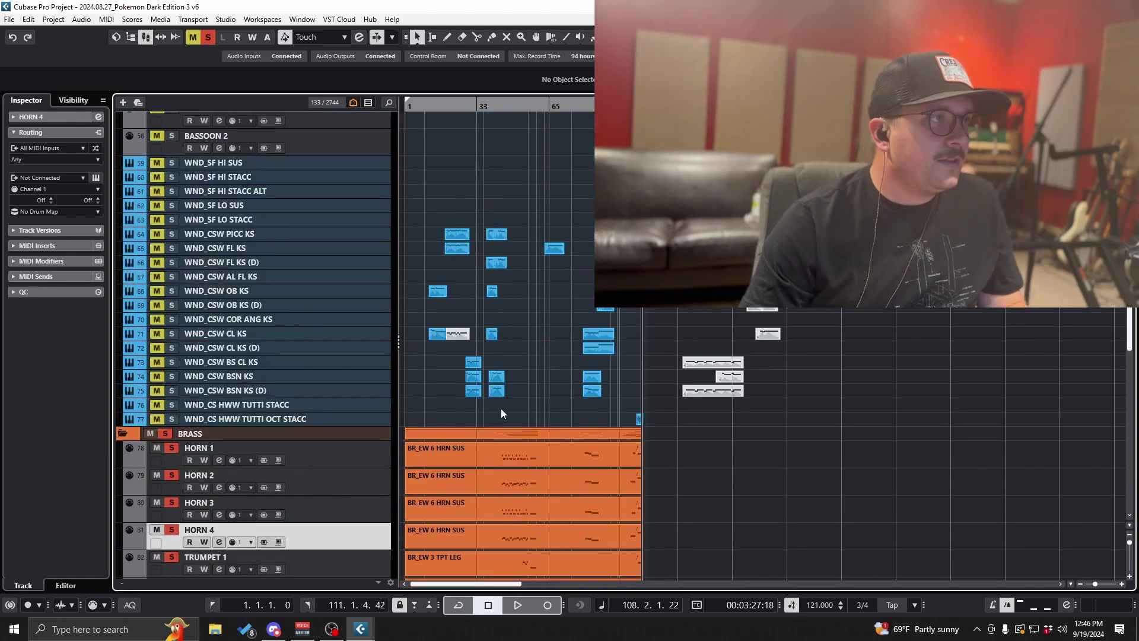
scroll(500, 414, up, 5)
scroll(500, 414, down, 2)
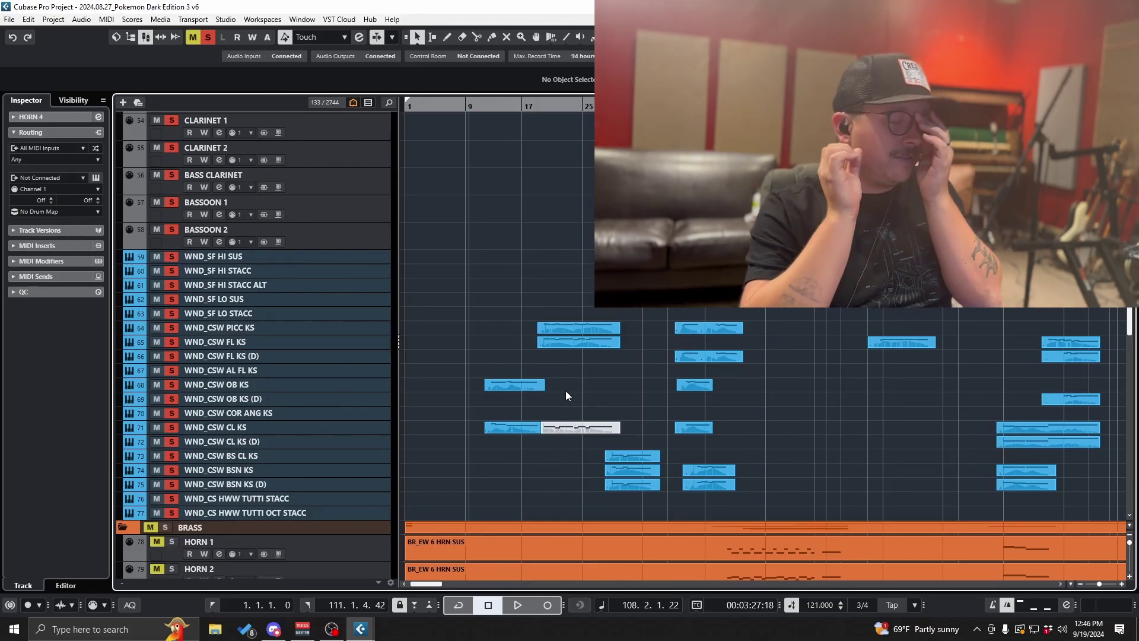
scroll(486, 414, up, 5)
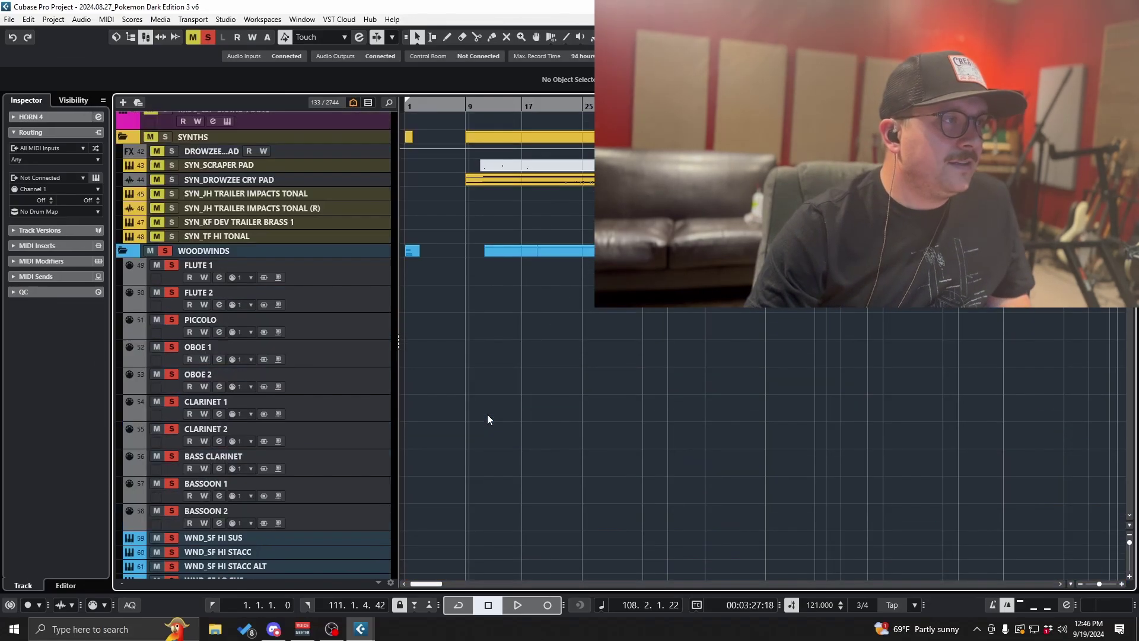
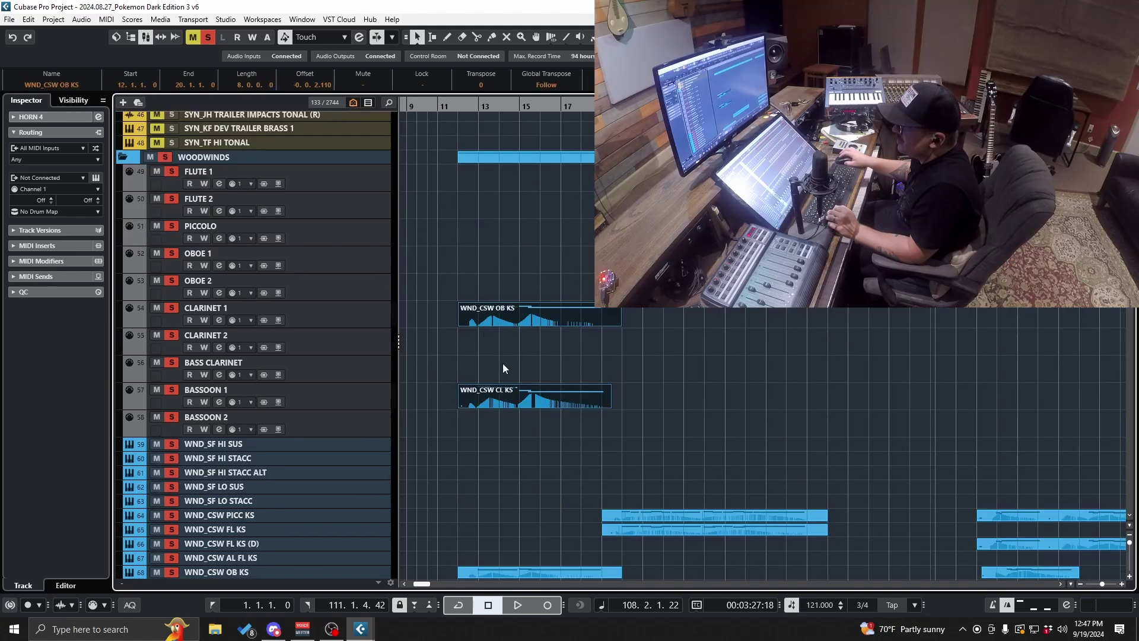
drag(494, 317, 496, 271)
drag(493, 396, 496, 321)
Step: Open the WND_CSW OB KS part on Oboe 1 and delete all of its CC 1 (Modulation) data
double_click(508, 262)
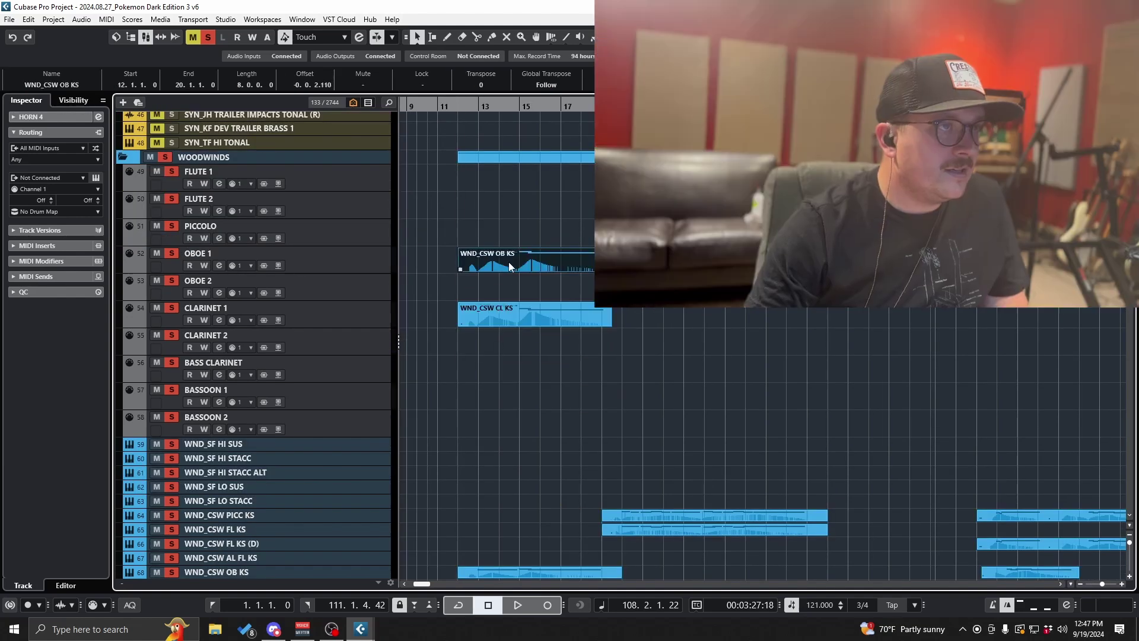
click(138, 521)
click(202, 249)
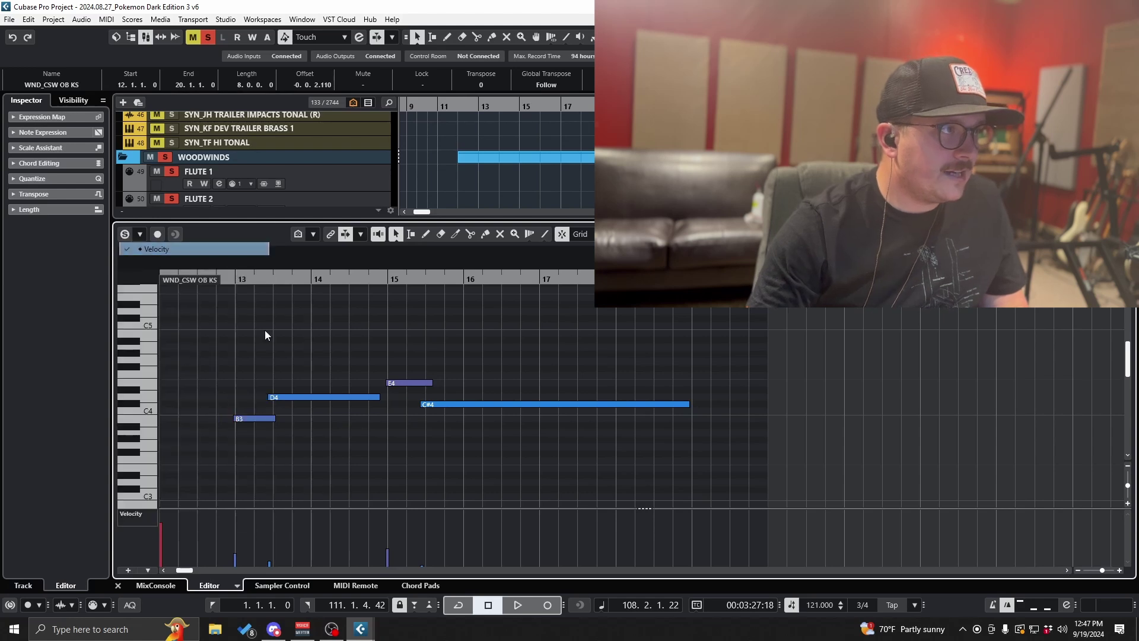
scroll(346, 504, down, 2)
click(135, 514)
click(225, 327)
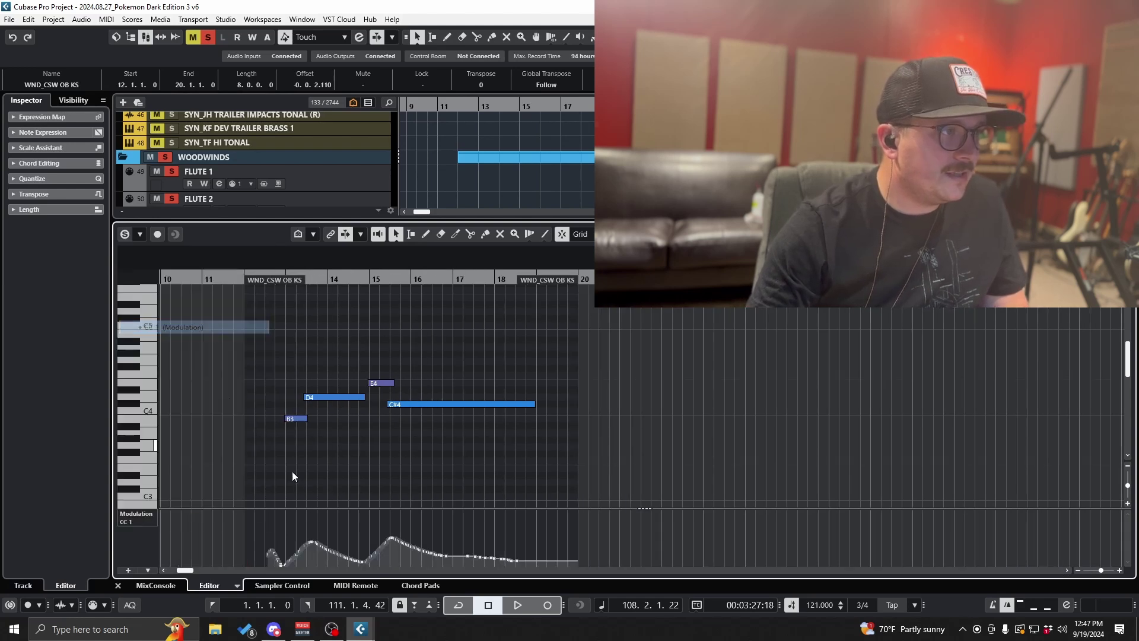
drag(536, 535, 295, 567)
key(Delete)
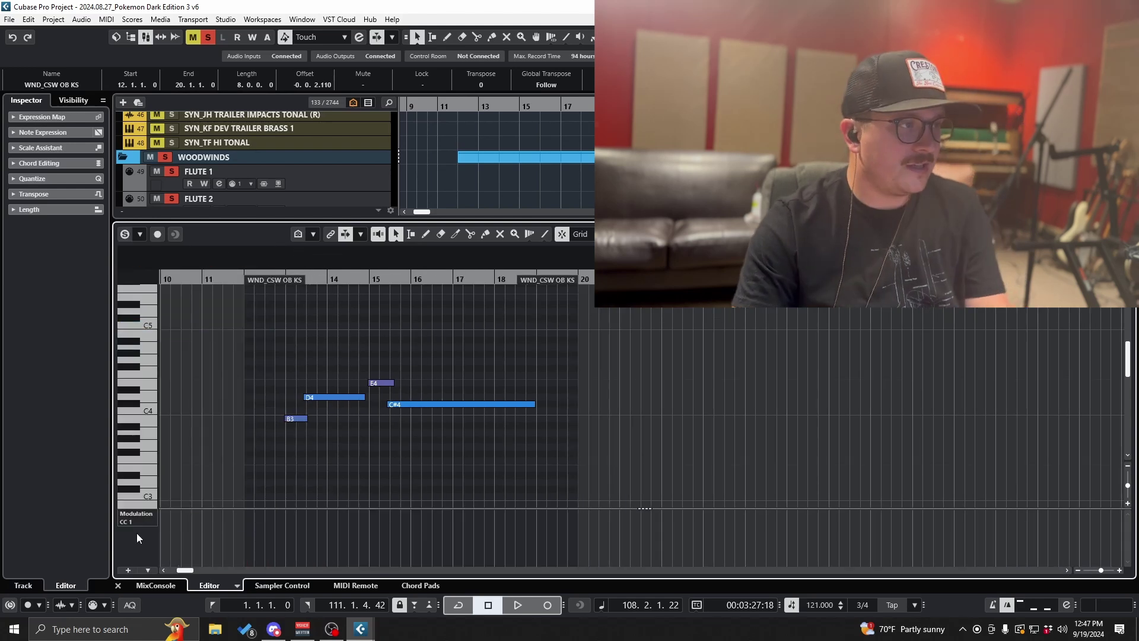
Step: Check the Oboe 1 part's Velocity and CC 2 (Breath) lanes for leftover data, restore the Velocity lane and close the editor
click(136, 520)
click(190, 249)
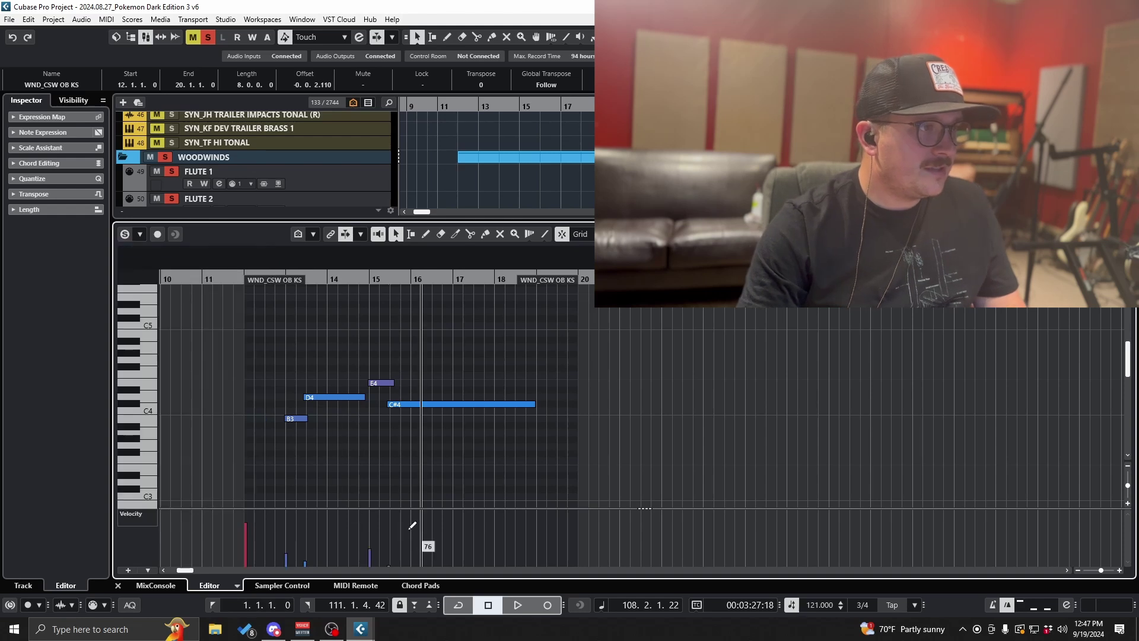
click(133, 515)
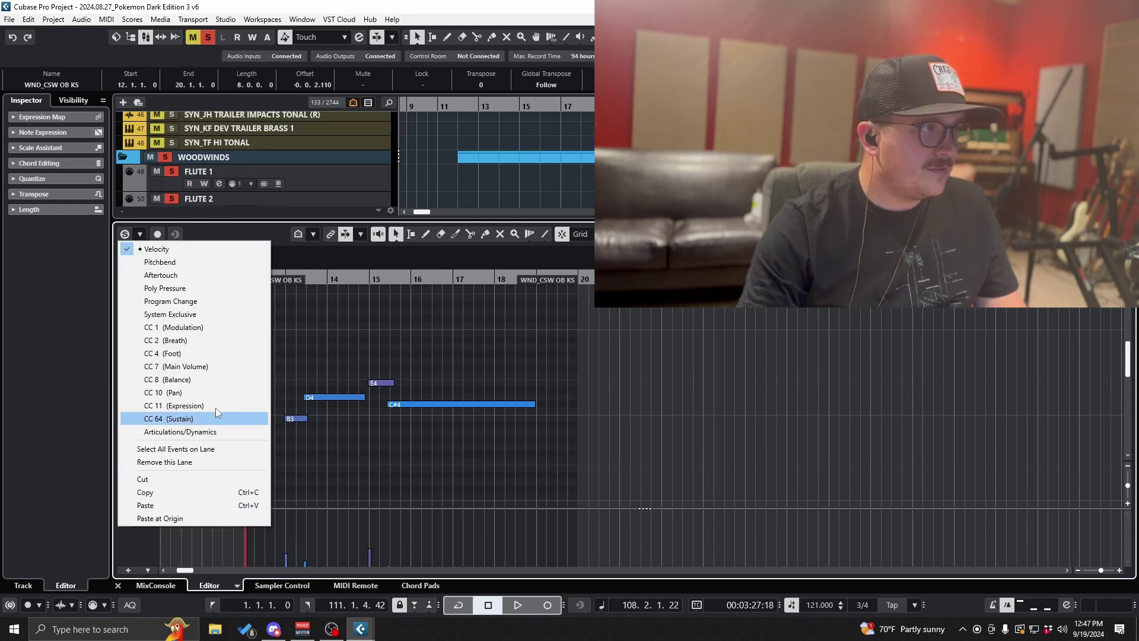
click(219, 341)
click(135, 521)
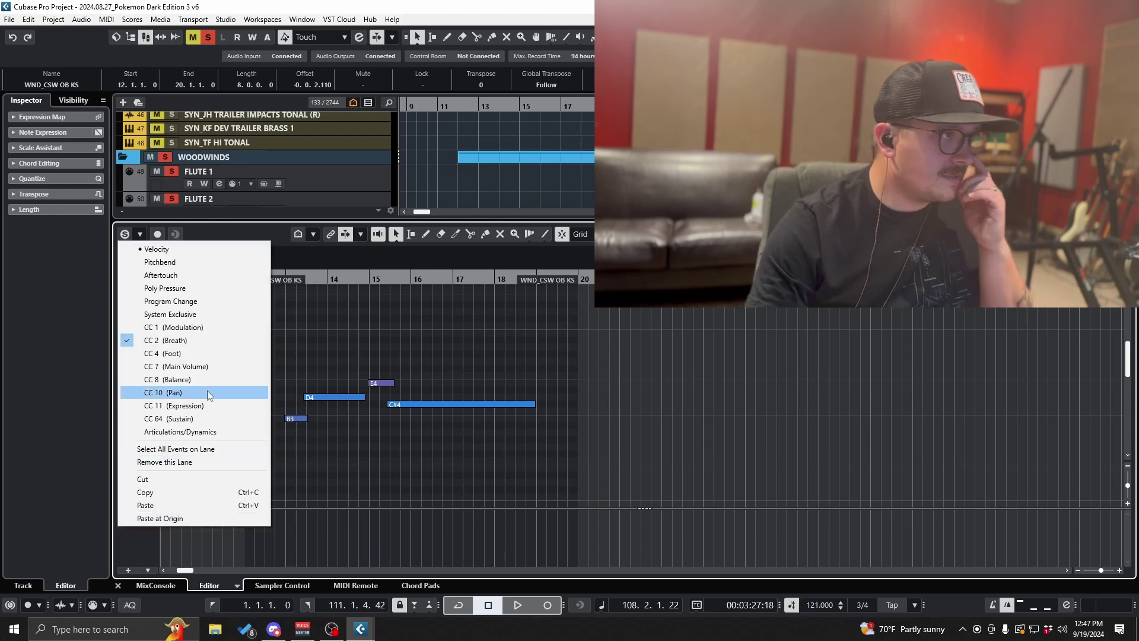
click(194, 249)
key(ctrl+alt+e)
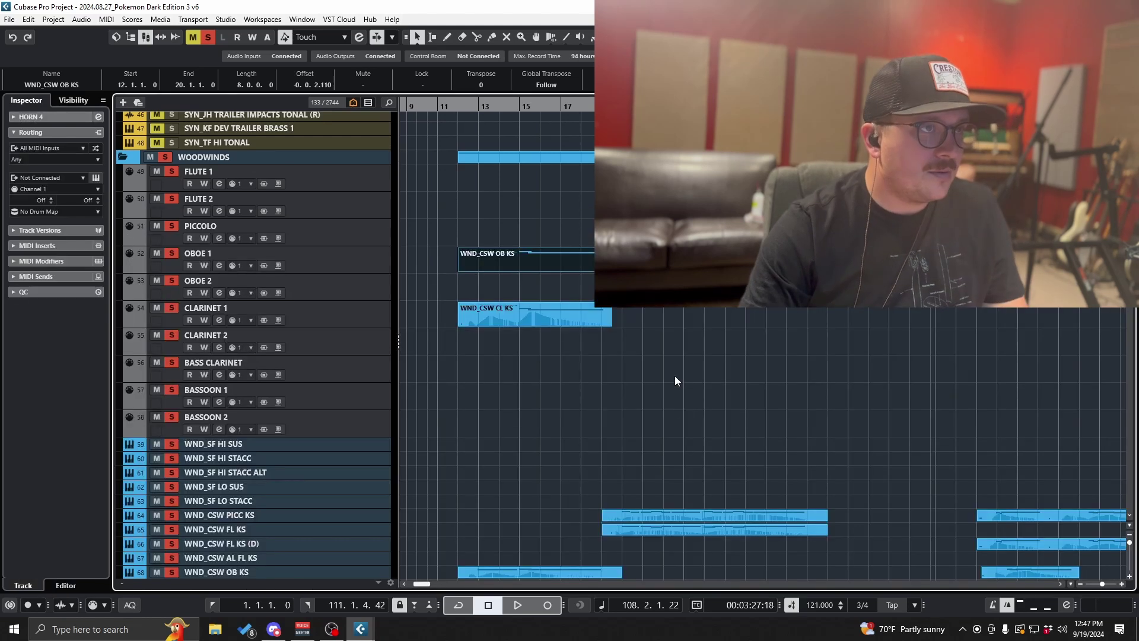
Step: Remove the CC 1 (Modulation) data from the WND_CSW CL KS part on Clarinet 1 and return its lane to Velocity
double_click(560, 309)
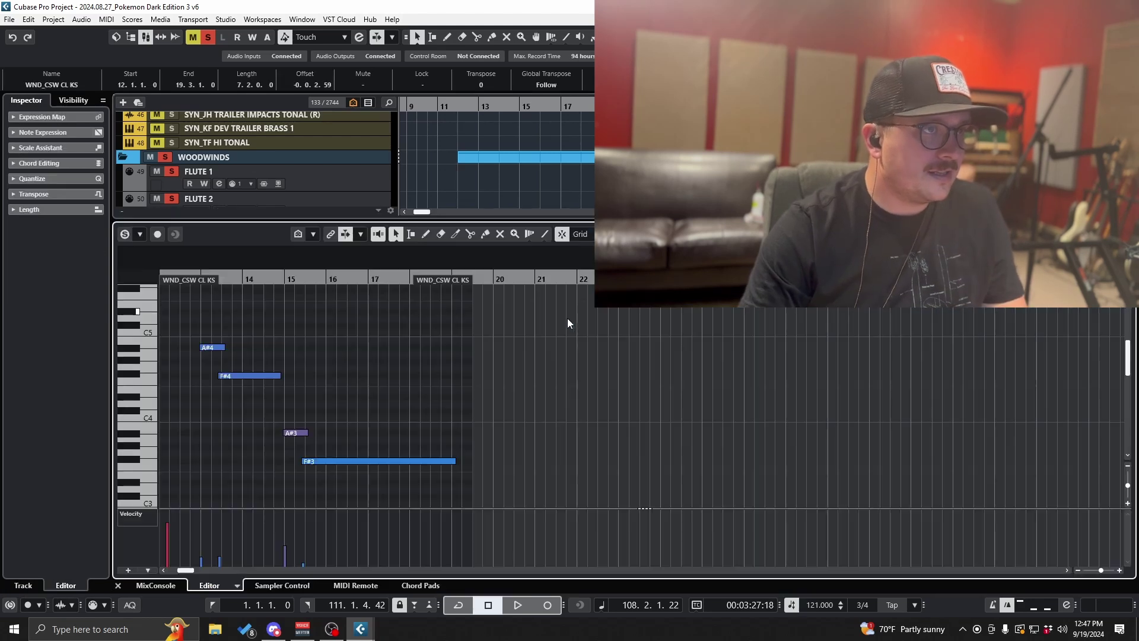
click(134, 511)
click(203, 327)
drag(536, 533, 148, 614)
key(ctrl+x)
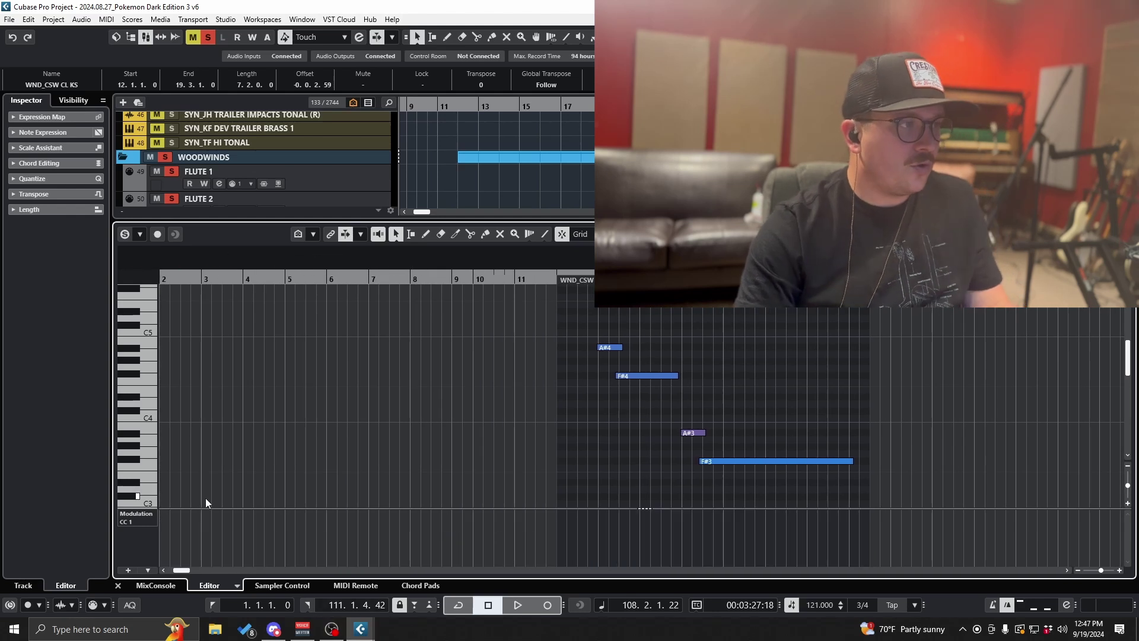
click(143, 514)
click(155, 249)
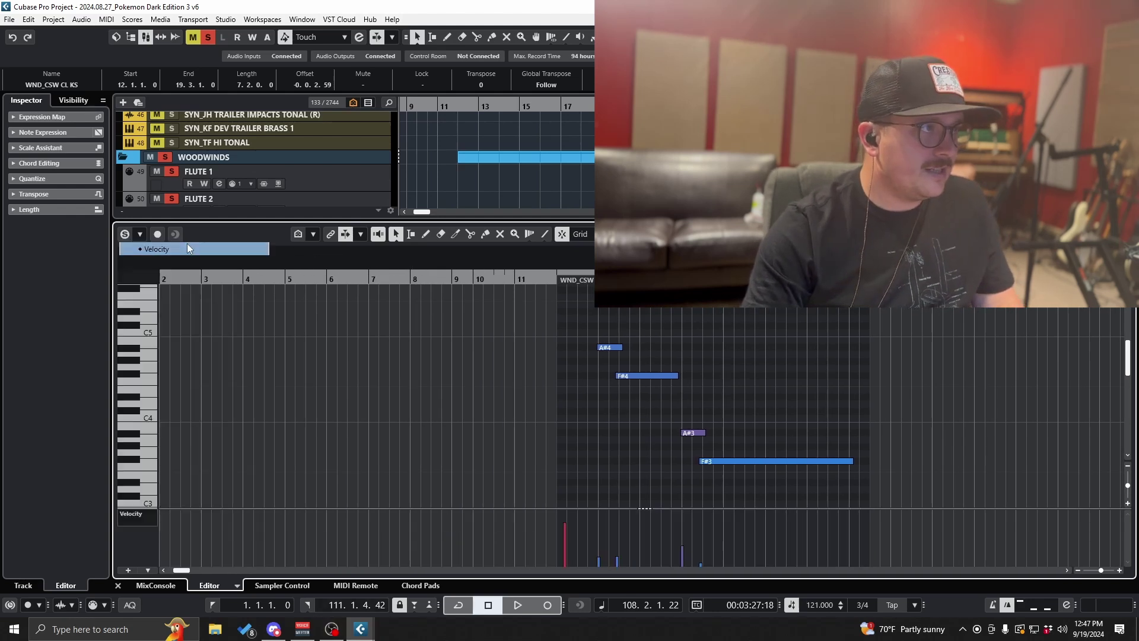
key(Return)
Step: Extend the start of the Oboe 1 and Clarinet 1 parts back to bar 1
drag(500, 362, 499, 255)
key(Return)
scroll(385, 481, left, 5)
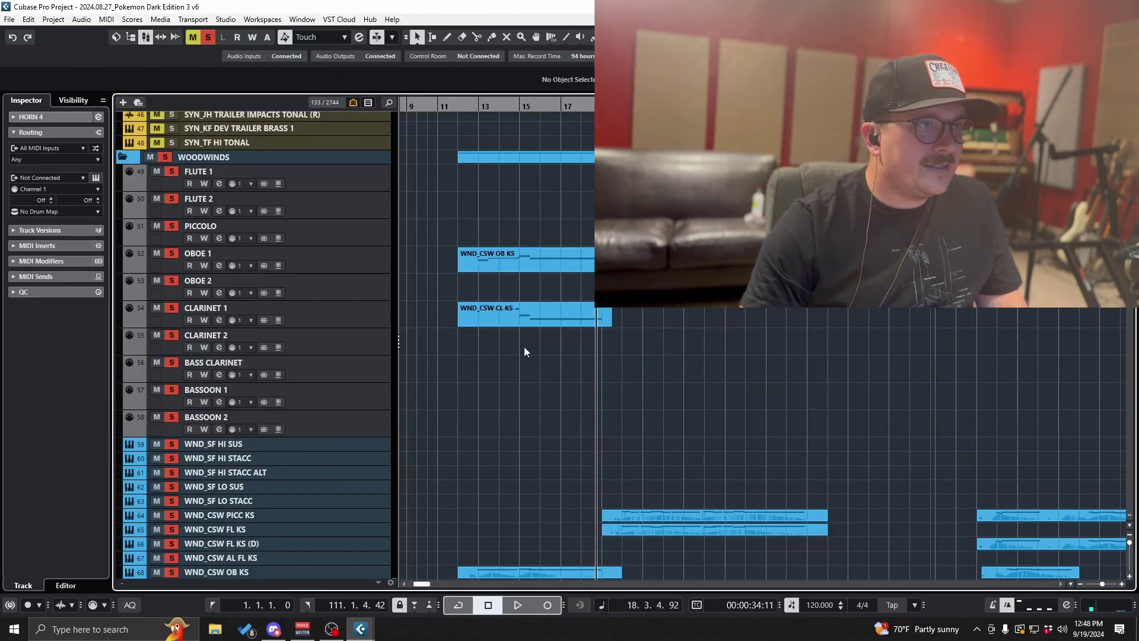
scroll(565, 354, down, 4)
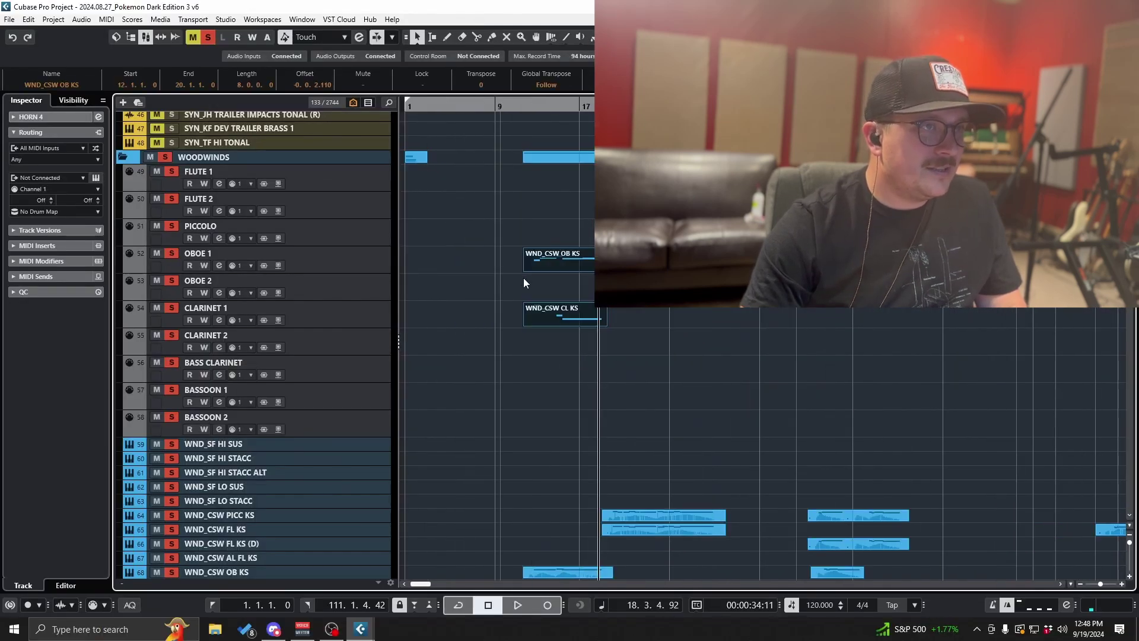
drag(522, 268, 392, 270)
click(557, 366)
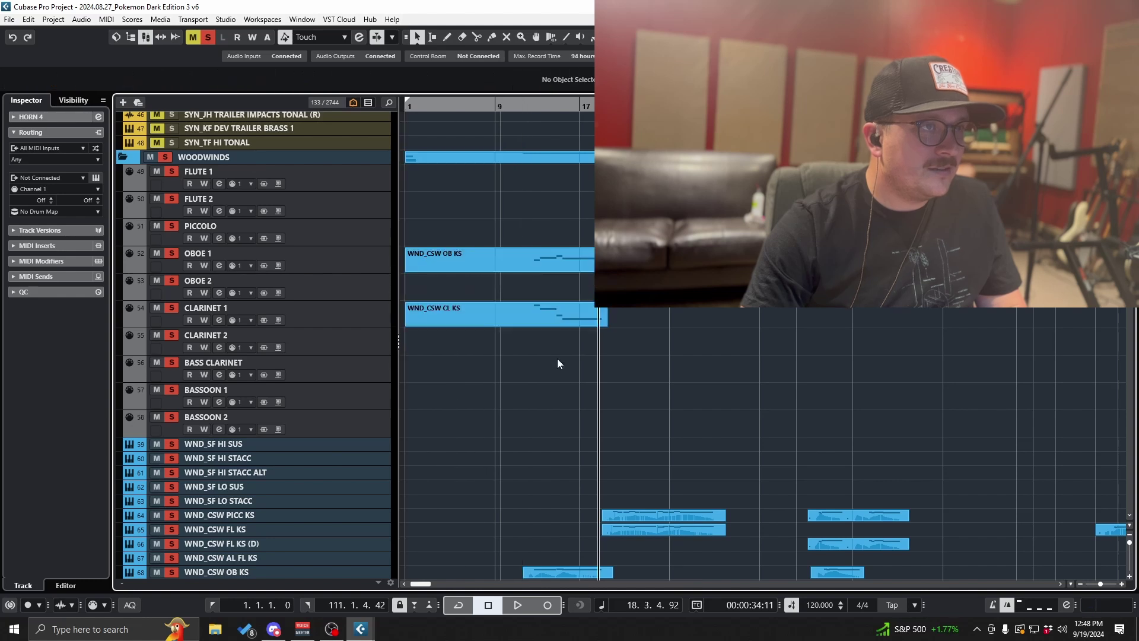
Step: Open the Oboe 1 and Clarinet 1 parts together and check their notes against each other from bar 13
double_click(558, 249)
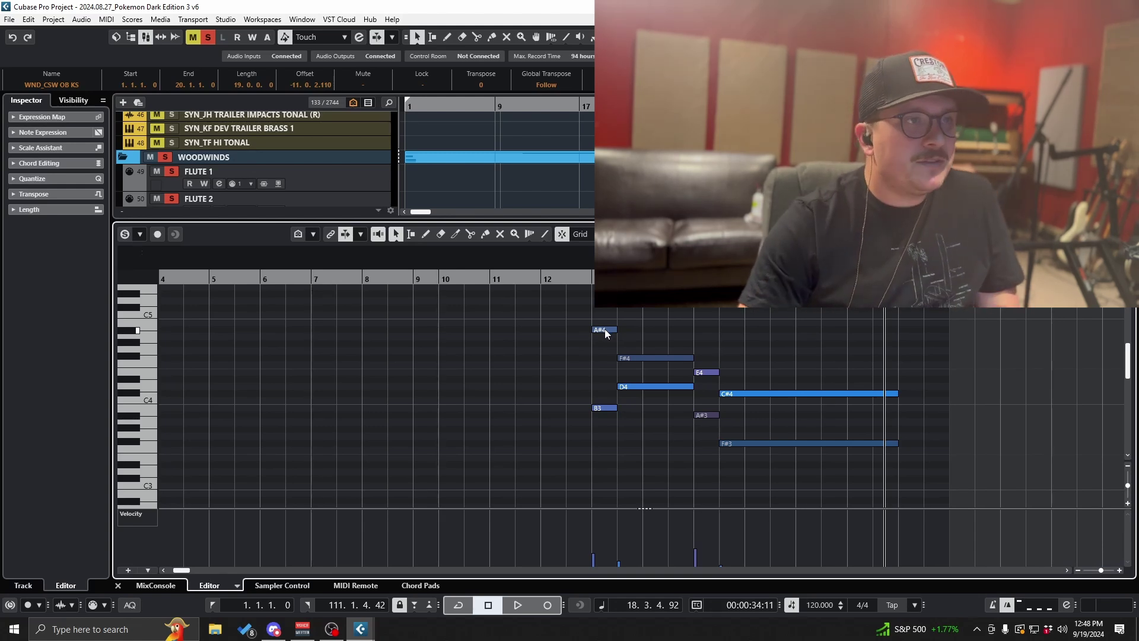
click(641, 358)
click(705, 415)
click(732, 444)
click(604, 408)
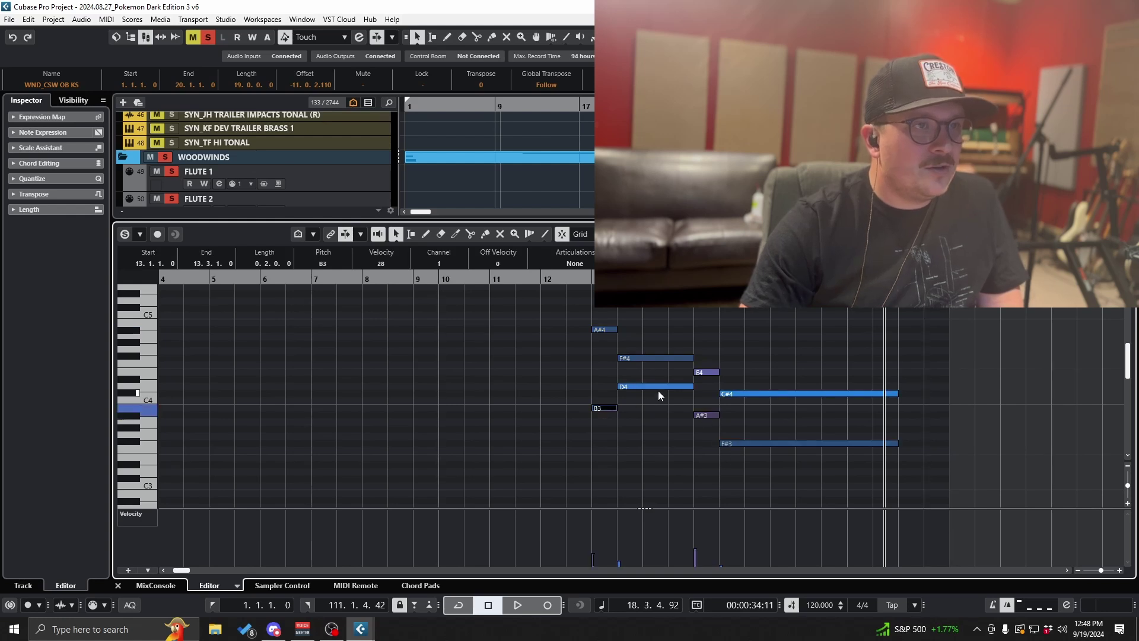
key(Return)
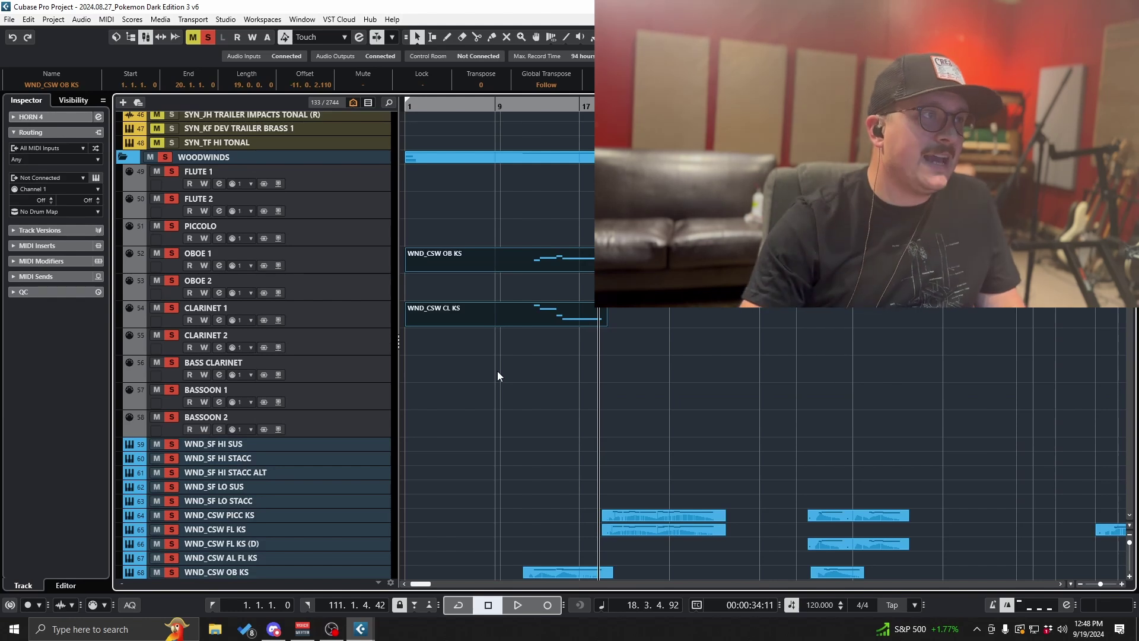
Step: Copy the bar 19 WND_CSW PICC KS part onto Piccolo and the matching WND_CSW FL KS part onto Flute 1
scroll(572, 372, down, 3)
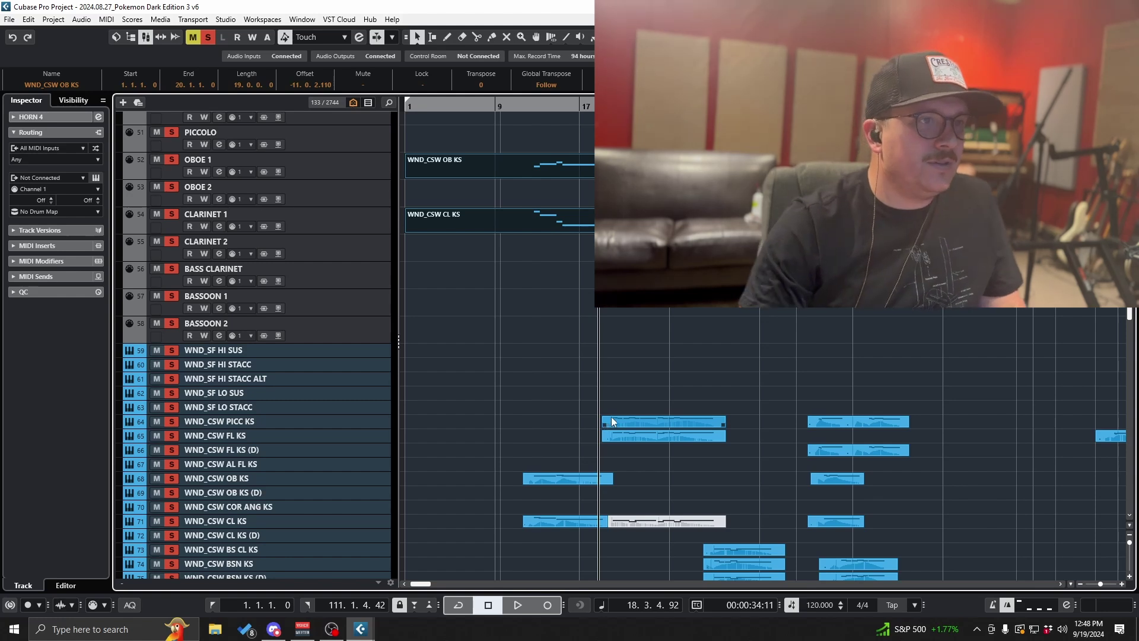
scroll(611, 416, up, 5)
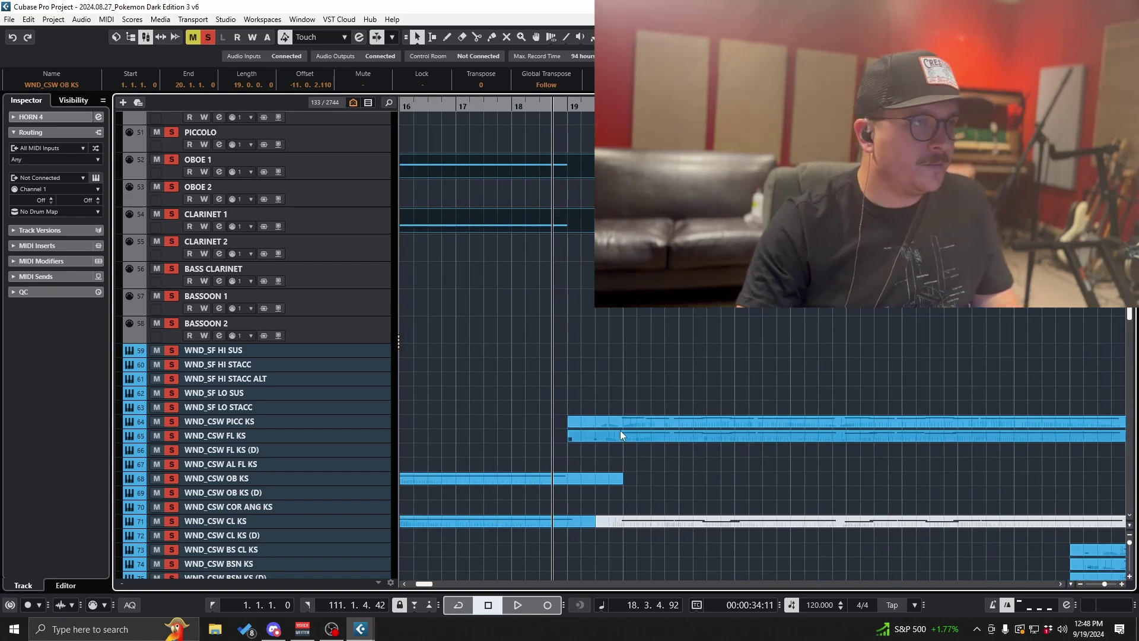
scroll(635, 437, down, 2)
scroll(631, 457, up, 2)
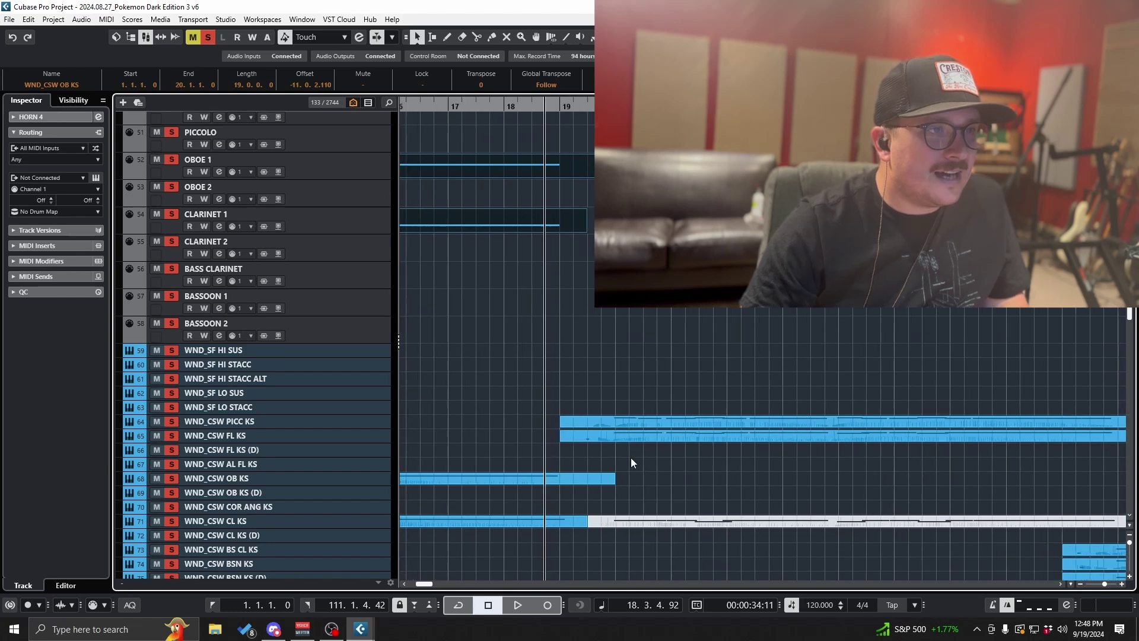
scroll(618, 453, up, 1)
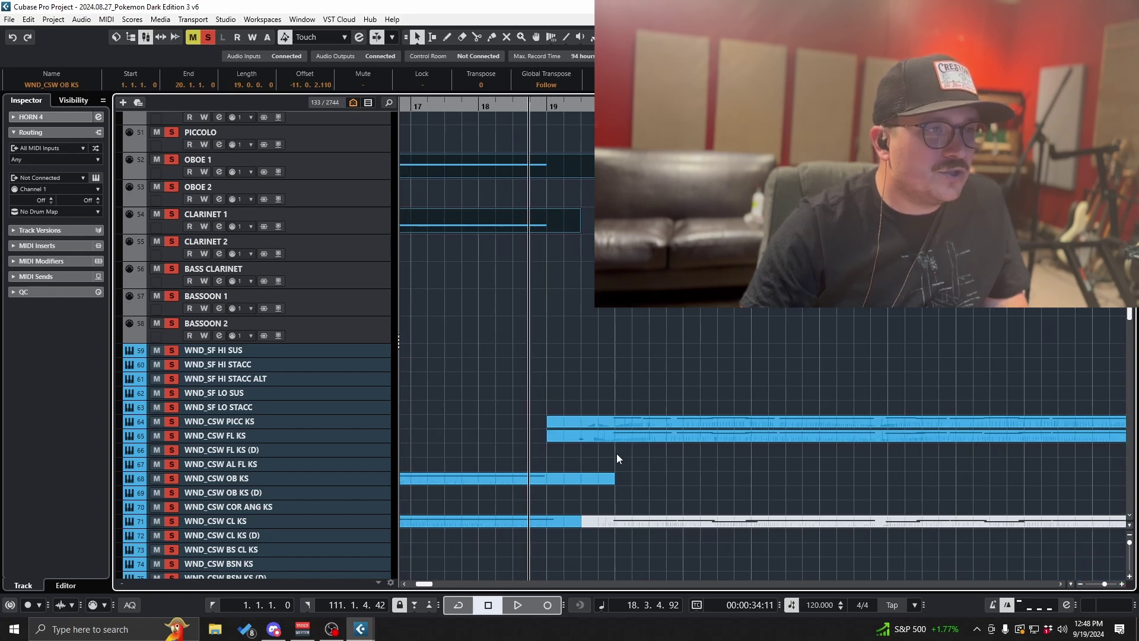
click(621, 426)
alt+click(618, 422)
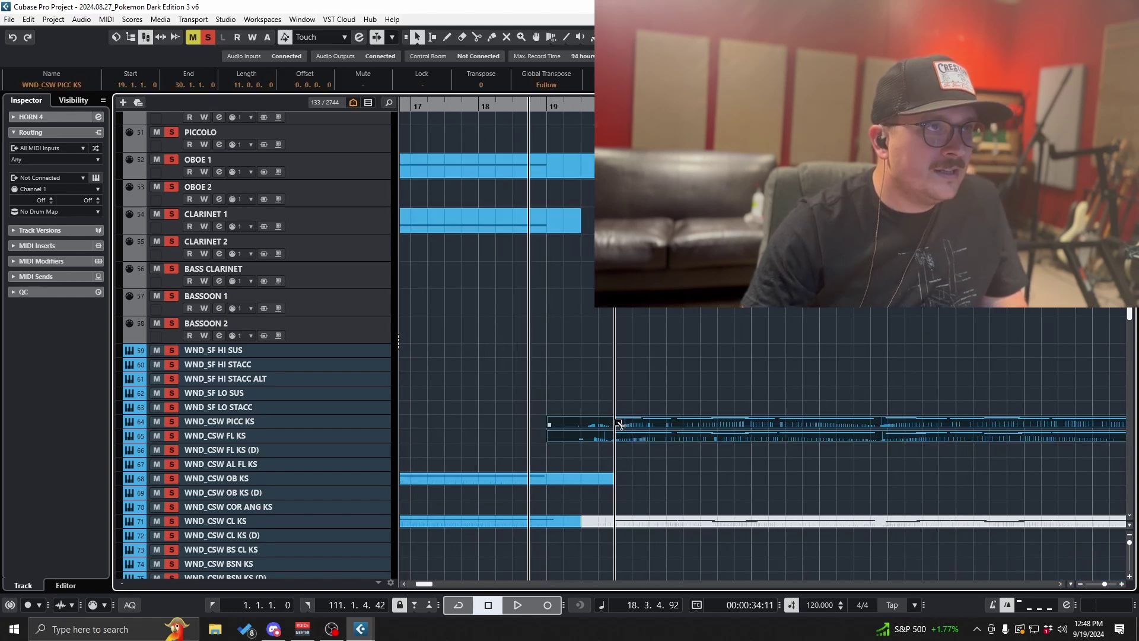
alt+drag(619, 422, 618, 139)
scroll(643, 473, up, 3)
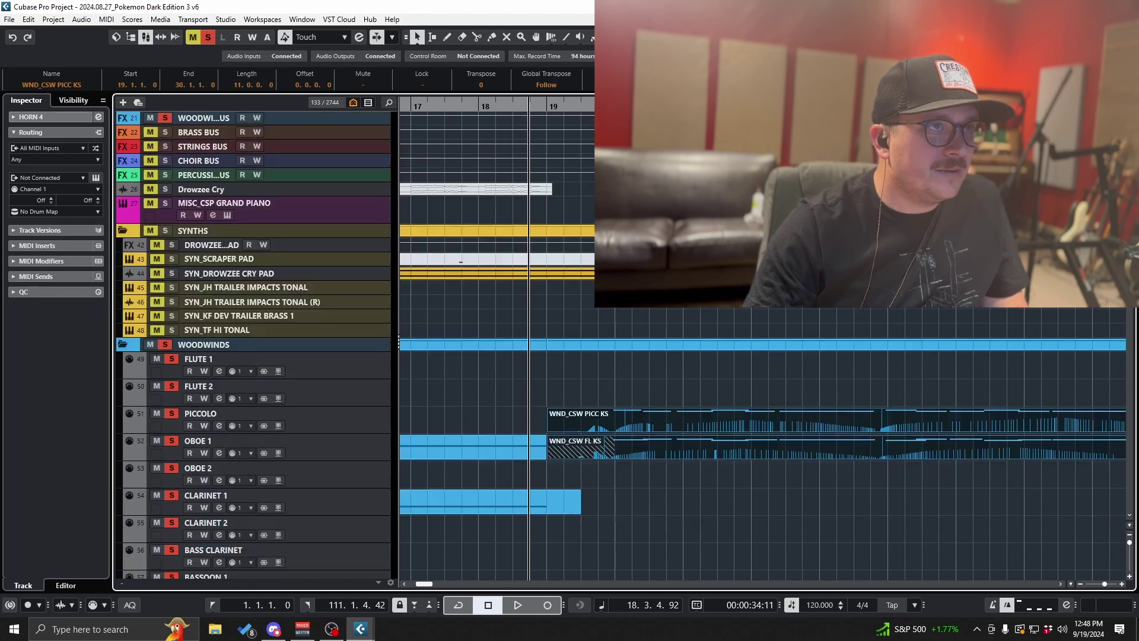
click(639, 476)
drag(644, 451, 644, 366)
Step: Open the WND_CSW FL KS part on Flute 1 and delete all of its CC 1 (Modulation) data
scroll(641, 374, down, 4)
double_click(660, 364)
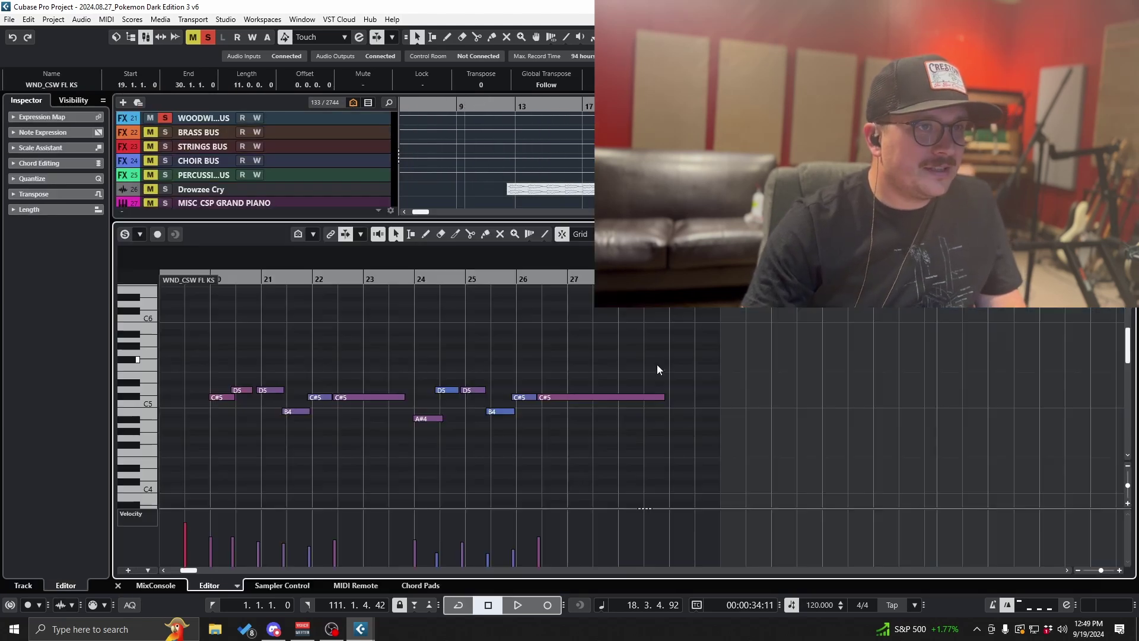
click(154, 518)
click(228, 249)
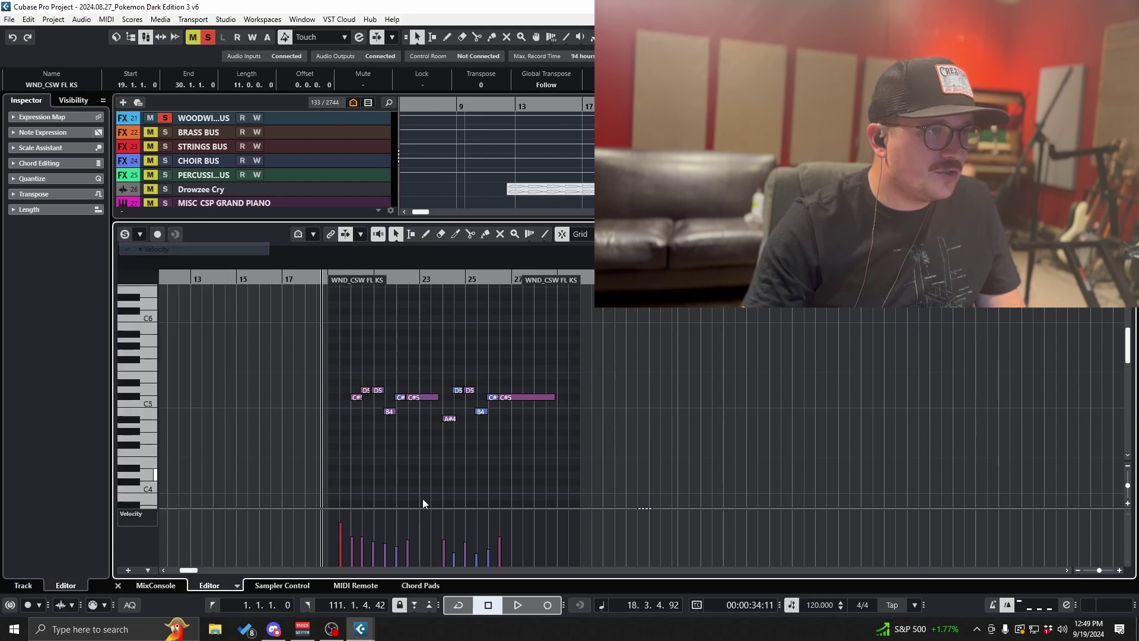
click(146, 517)
click(218, 328)
drag(563, 546, 322, 590)
key(Delete)
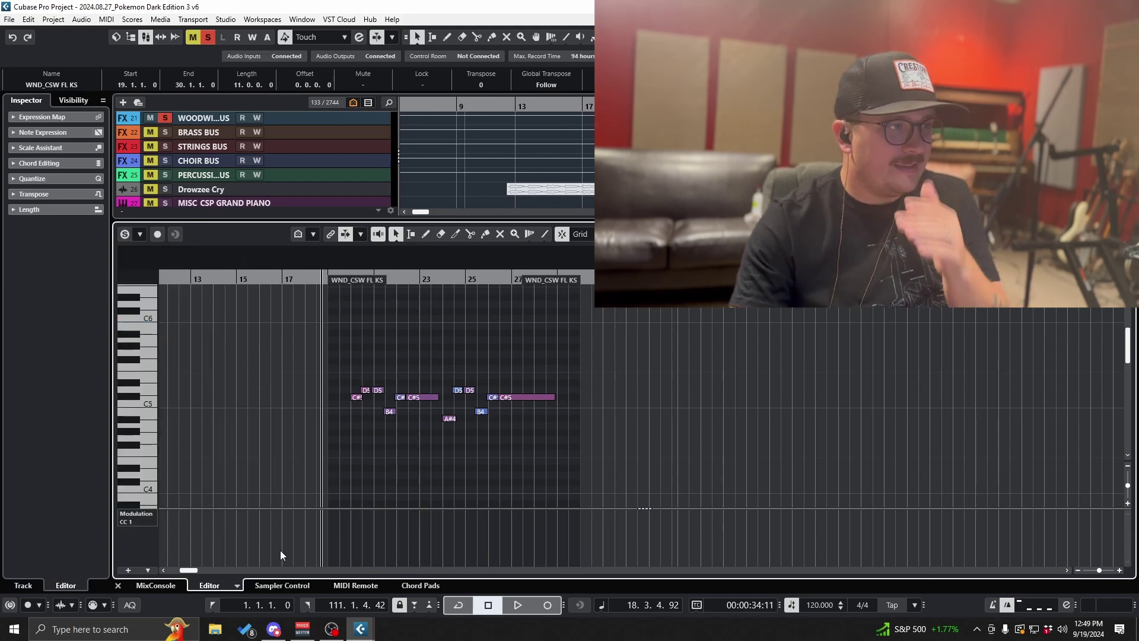
Step: Delete the CC 64 (Sustain) events from the Flute 1 part, return the lane to Velocity and close the editor
click(136, 520)
click(178, 419)
drag(468, 563, 346, 562)
key(Delete)
drag(537, 533, 313, 474)
key(Delete)
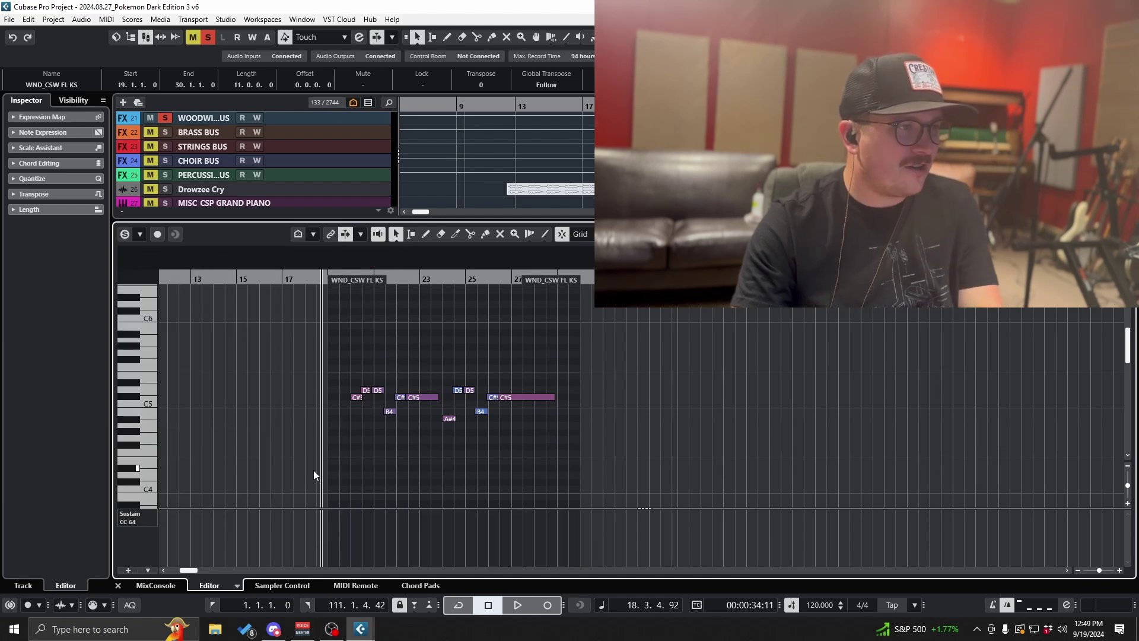
click(136, 511)
click(198, 251)
key(Return)
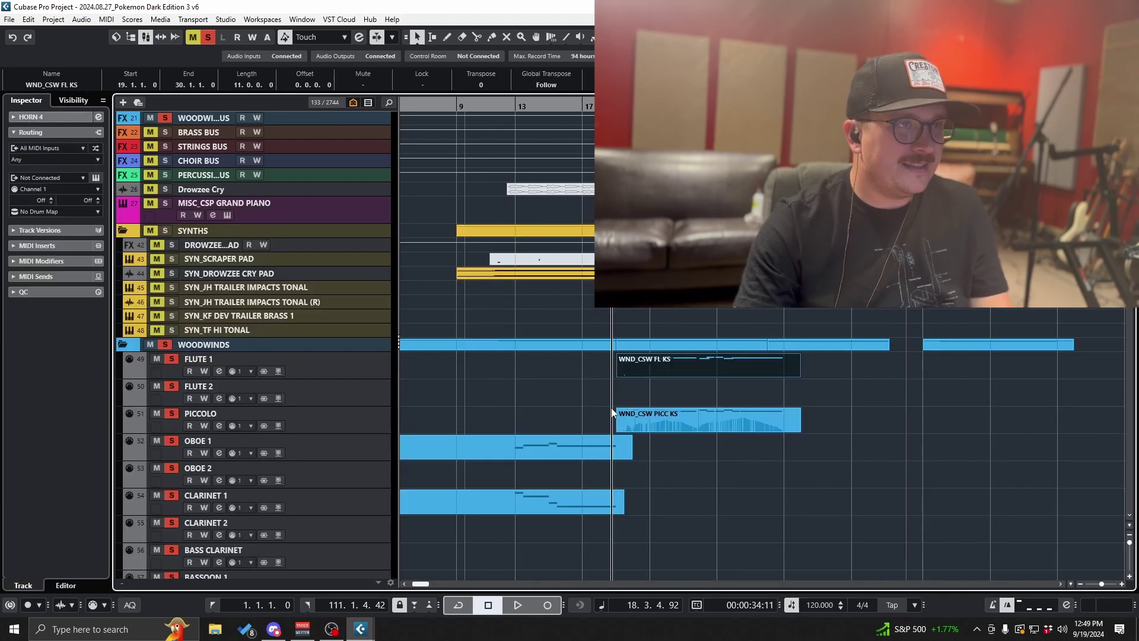
Step: Open the WND_CSW PICC KS part on Piccolo and delete all of its CC 1 (Modulation) data
double_click(696, 415)
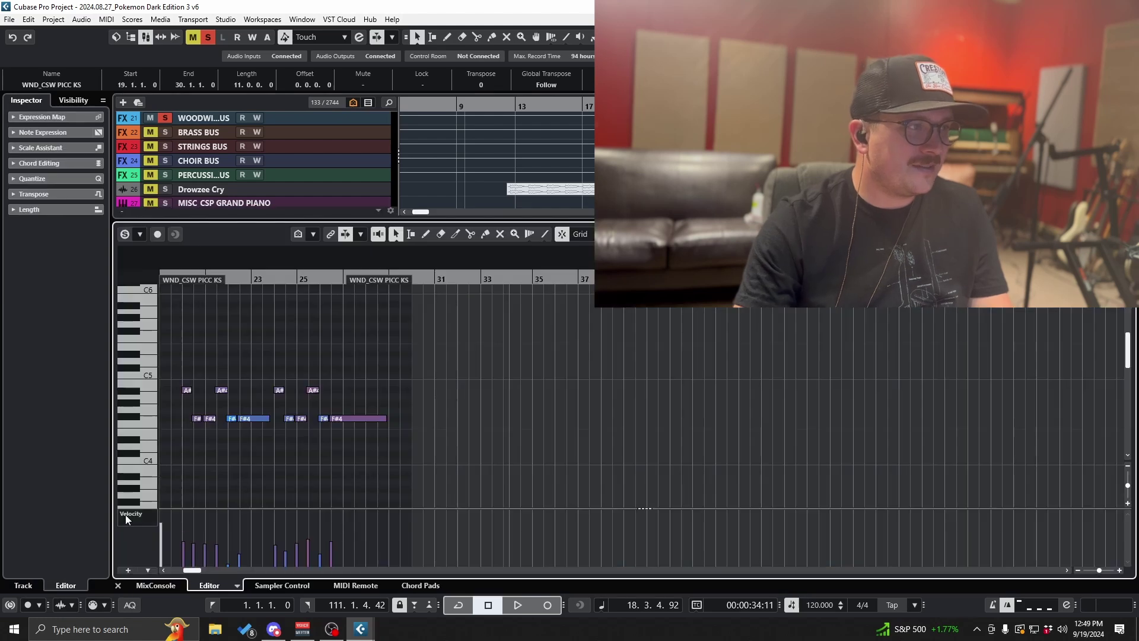
click(126, 514)
click(172, 328)
drag(487, 534, 155, 606)
key(Delete)
Step: Delete the CC 64 (Sustain) events from the Piccolo part, return the lane to Velocity and close the editor
click(126, 518)
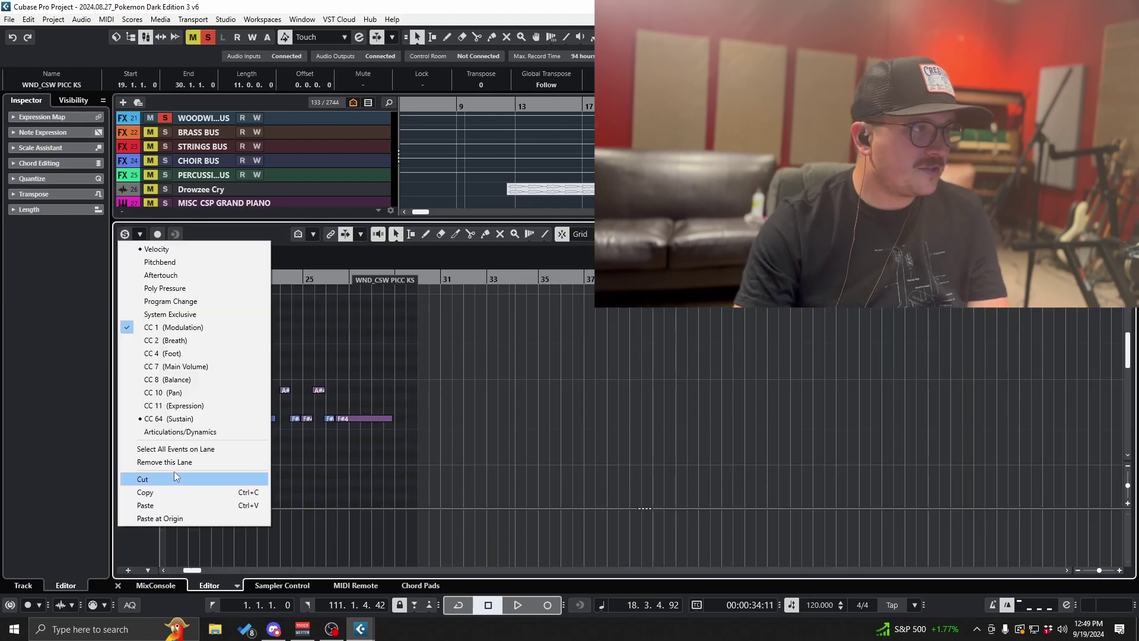
click(168, 419)
click(352, 543)
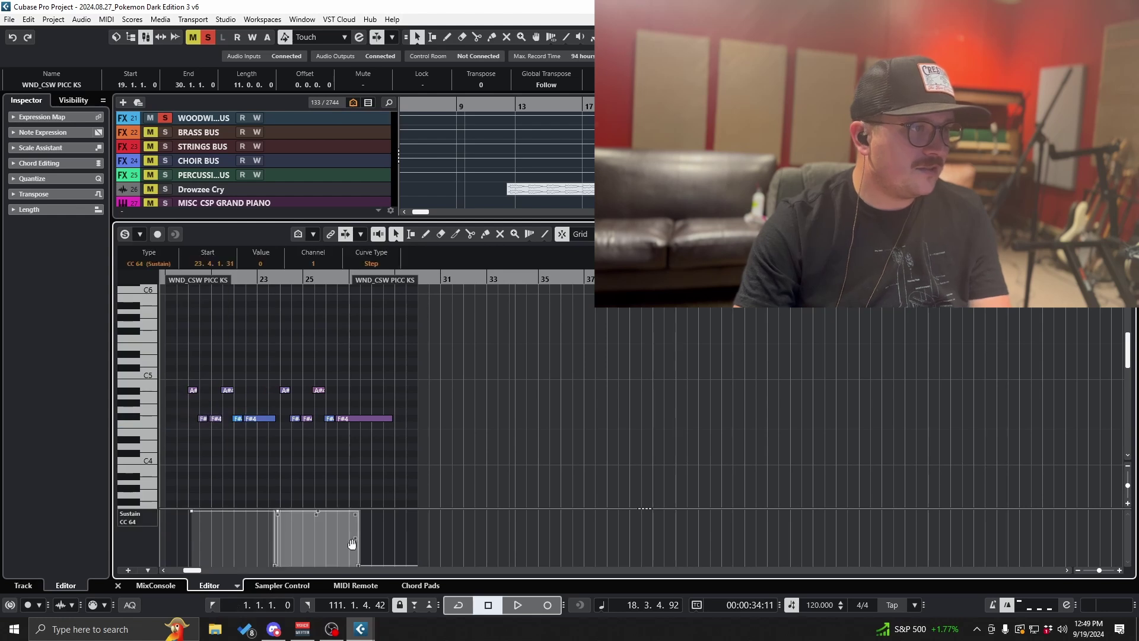
key(Delete)
drag(325, 540, 167, 507)
key(Delete)
click(140, 513)
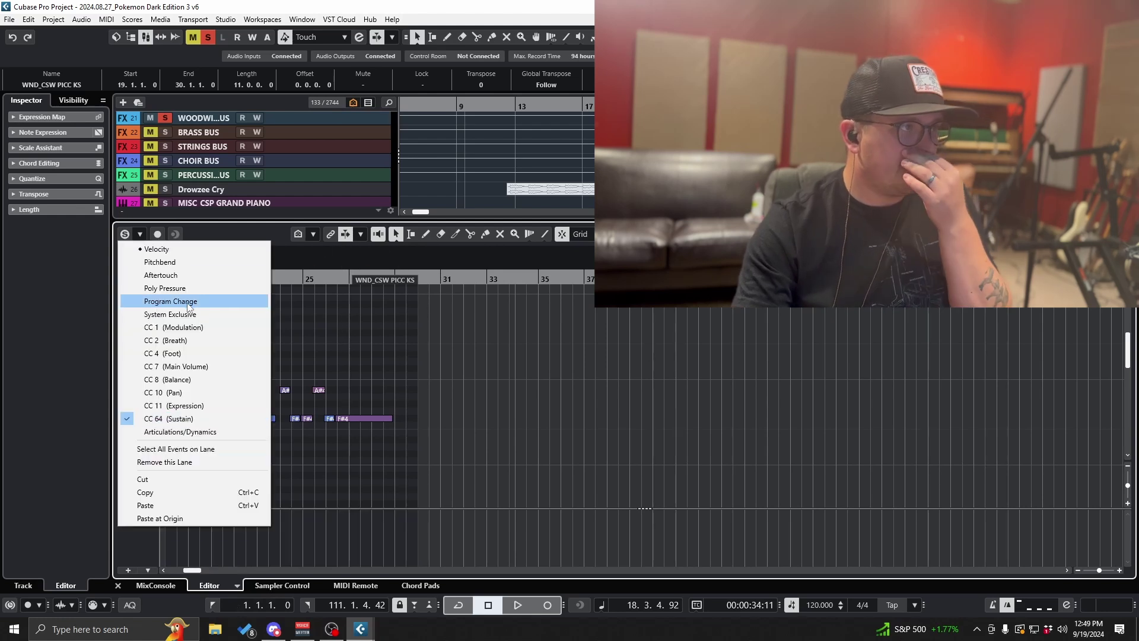
click(175, 252)
key(Return)
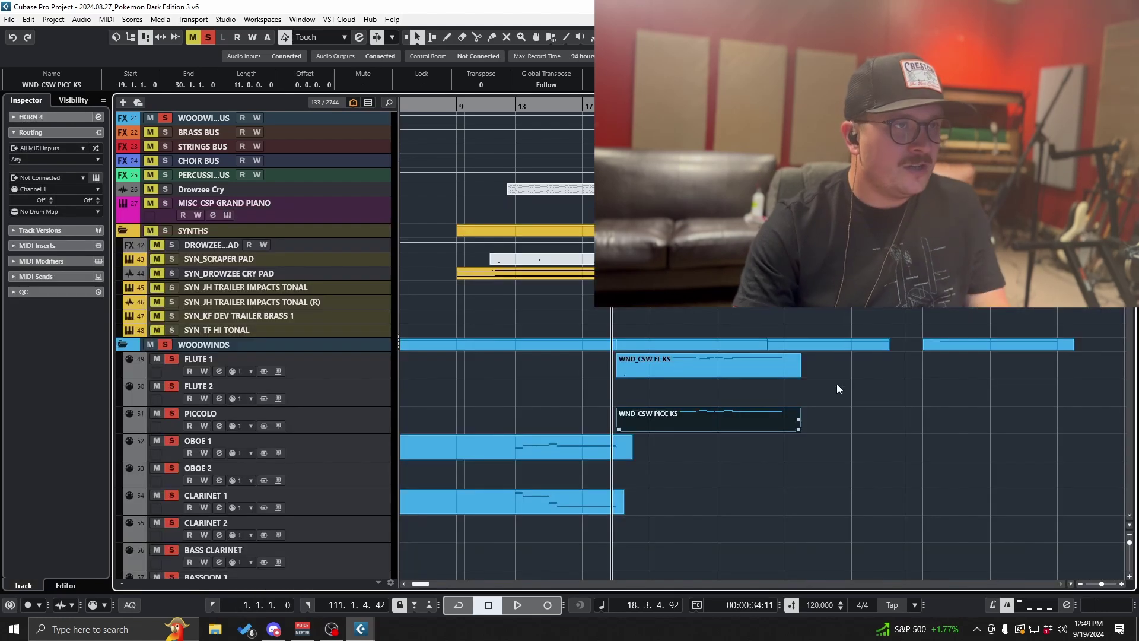
Step: Open the WND_CSW FL KS part on Flute 1, delete the low keyswitch note before its melody and close the editor
click(692, 443)
double_click(665, 375)
scroll(223, 430, down, 6)
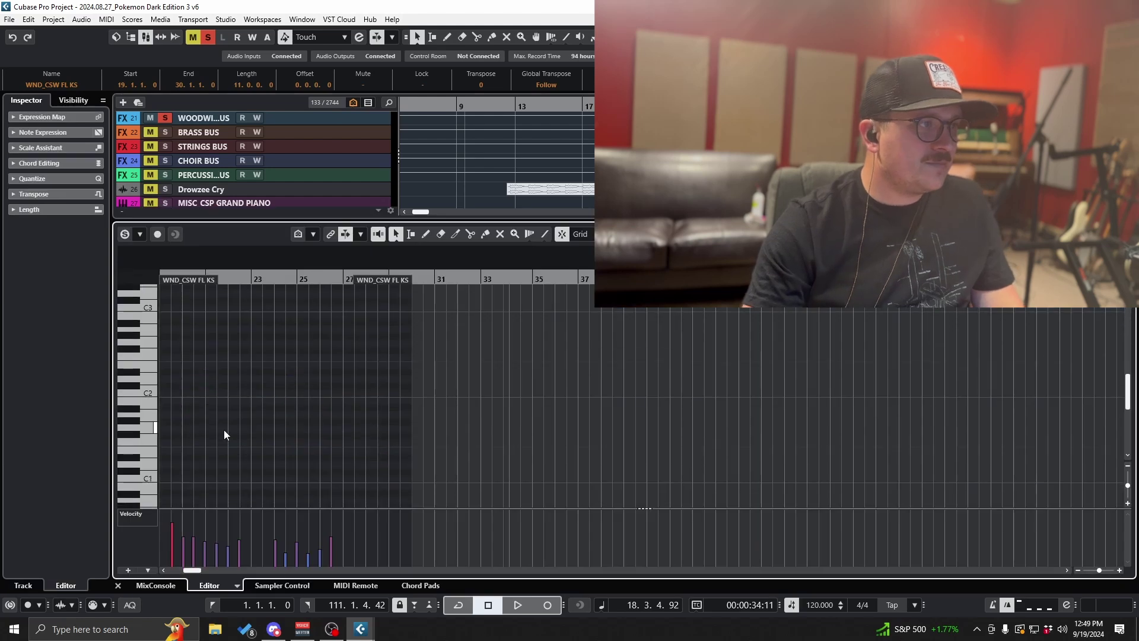
drag(198, 380, 134, 401)
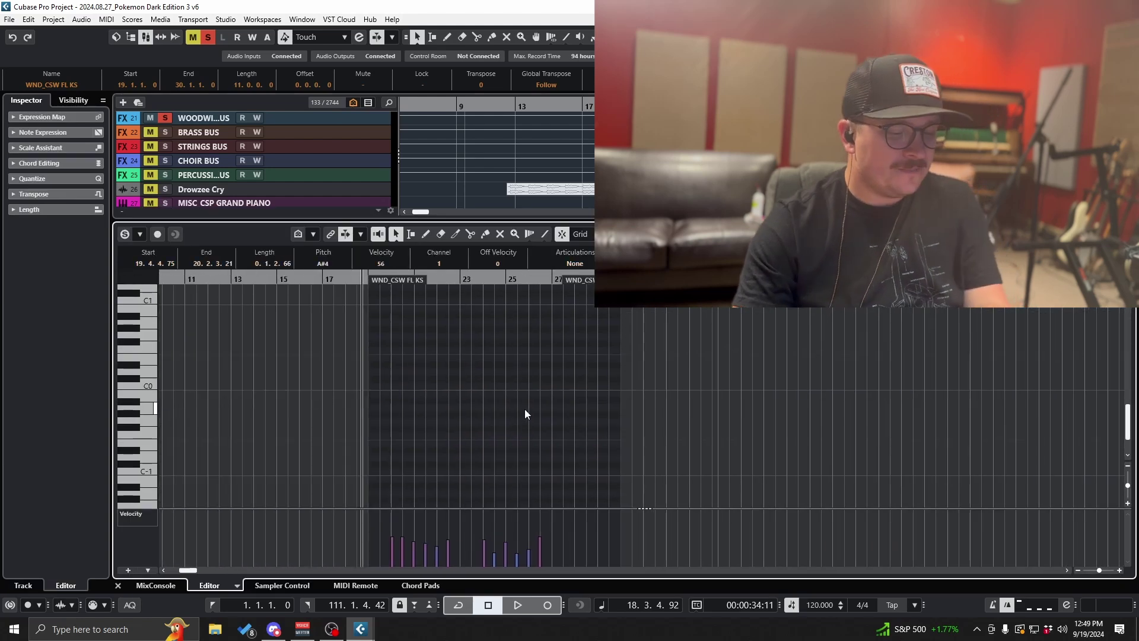
key(ctrl+alt+e)
Step: Extend the Flute 1 and Piccolo parts back to bar 1, and lengthen the Oboe 1 and Clarinet 1 parts to bar 30
scroll(610, 382, down, 5)
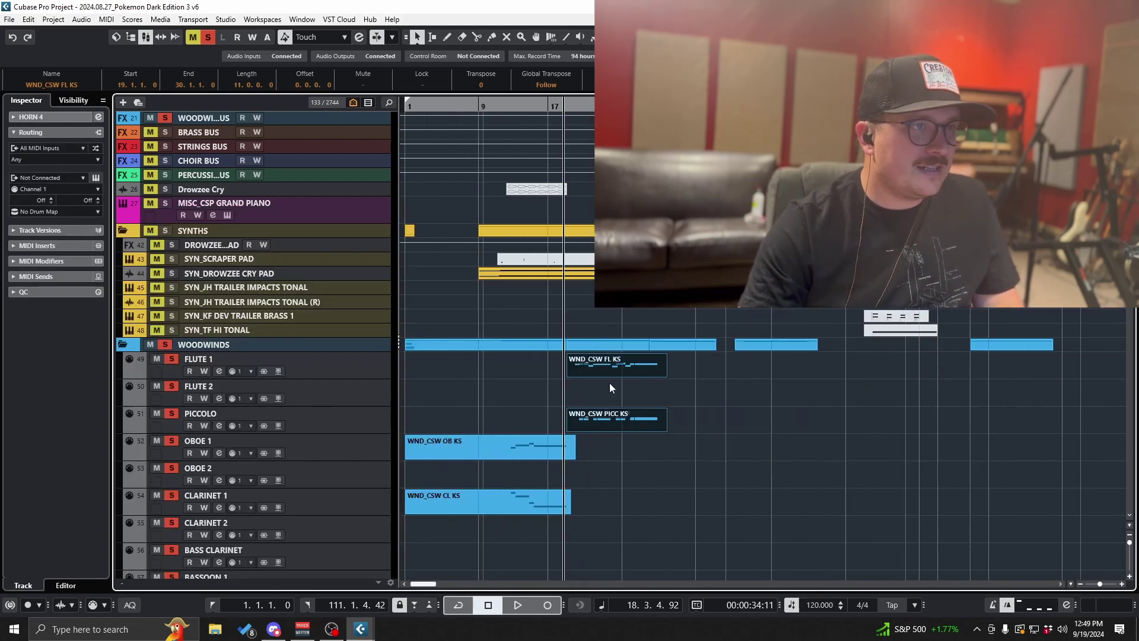
drag(568, 375, 405, 375)
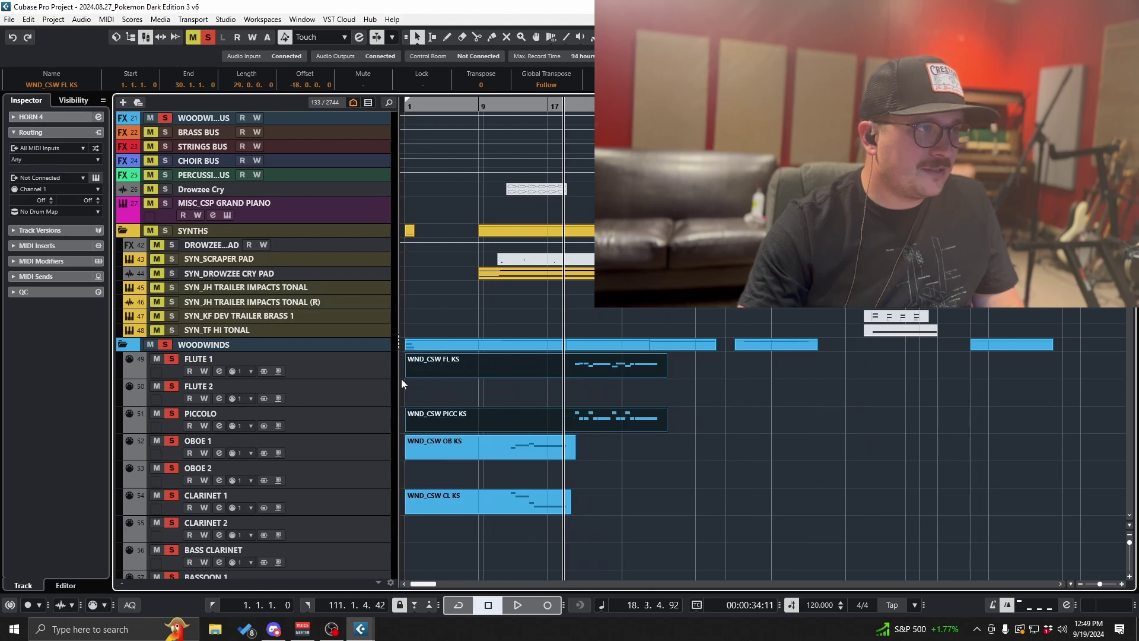
drag(593, 452, 560, 502)
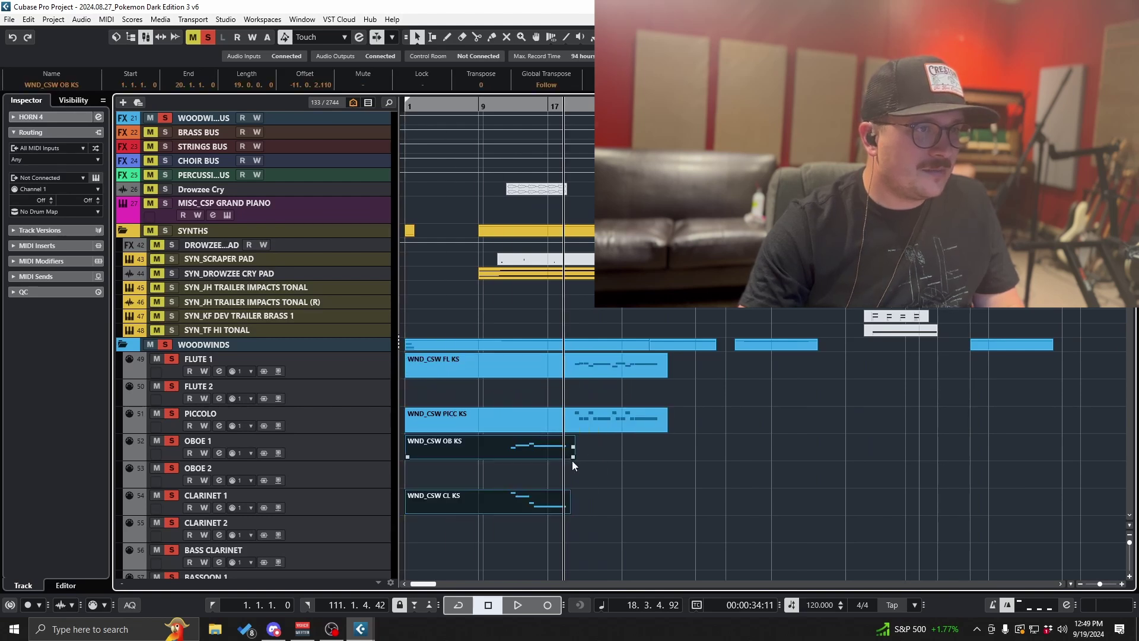
drag(572, 458, 667, 460)
click(666, 475)
click(665, 499)
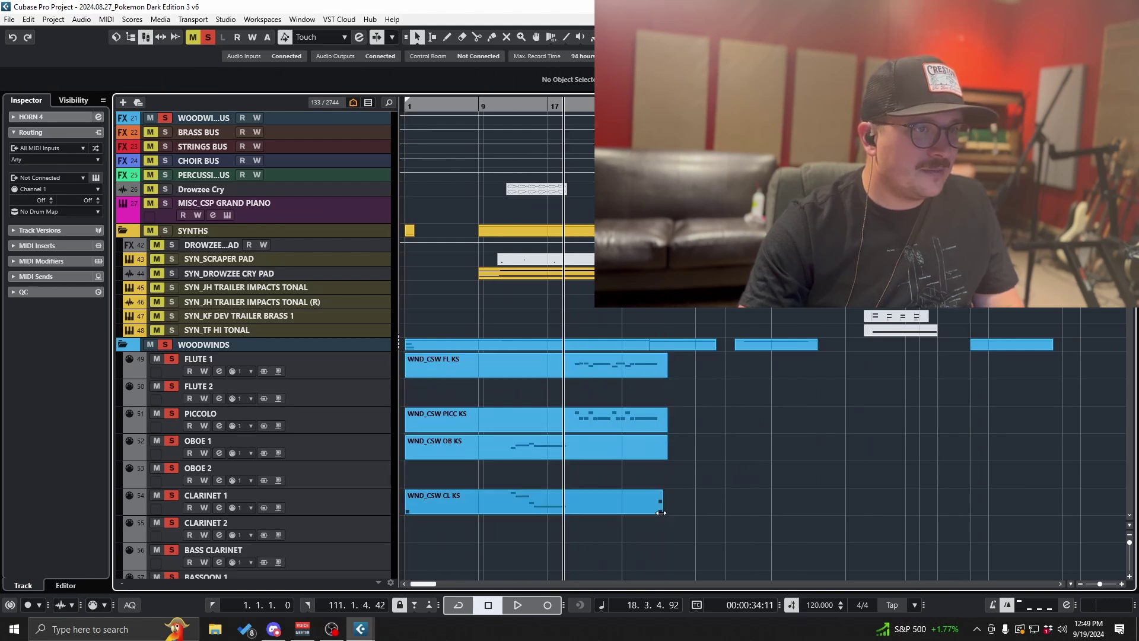
drag(667, 511, 668, 511)
Step: Open the WND_CSW FL KS part on Flute 1 and select all of its notes from bar 20 onward
double_click(600, 370)
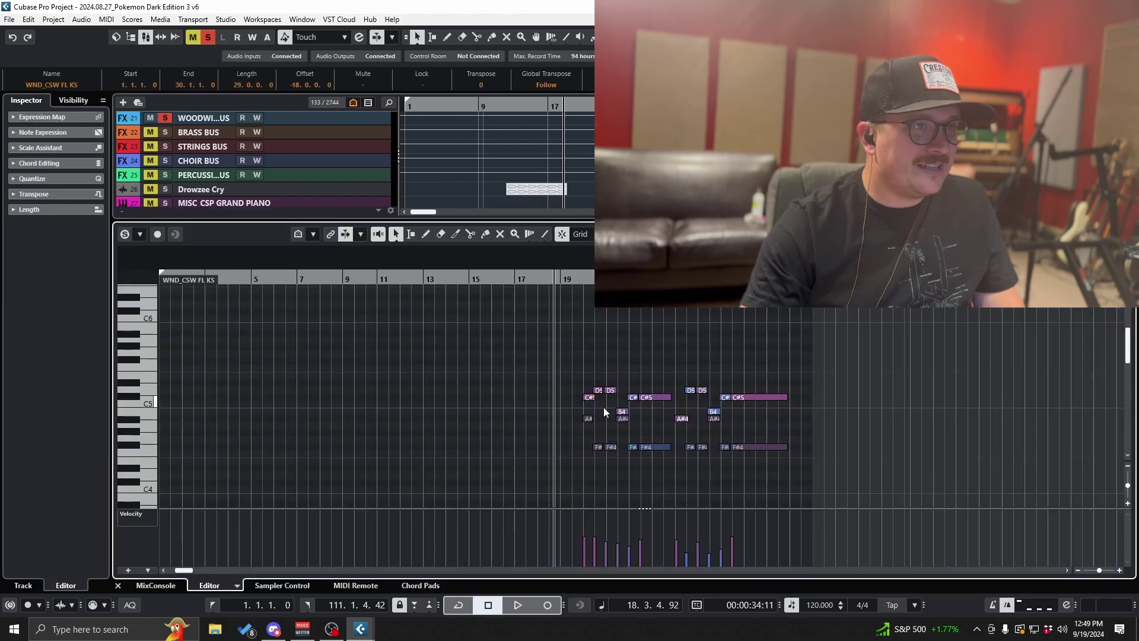
drag(585, 371, 789, 480)
scroll(736, 450, up, 3)
drag(735, 400, 740, 400)
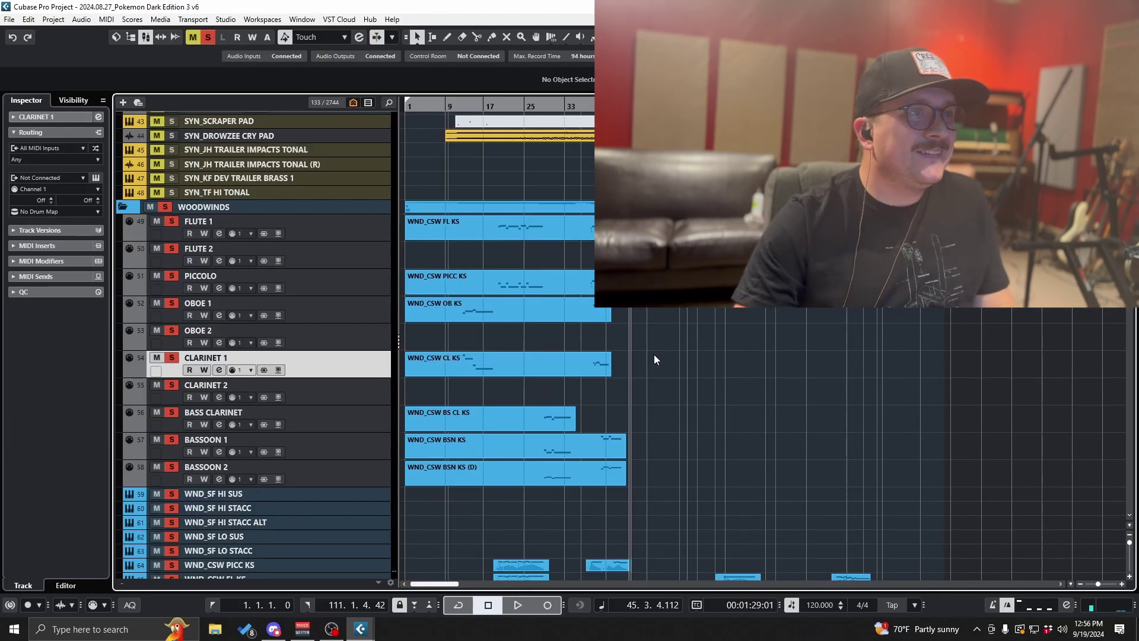
Step: Extend the Oboe 1, Clarinet 1 and Bass Clarinet parts to bar 45, matching the ends of the other woodwind parts
scroll(612, 333, up, 4)
click(602, 317)
drag(605, 320, 669, 320)
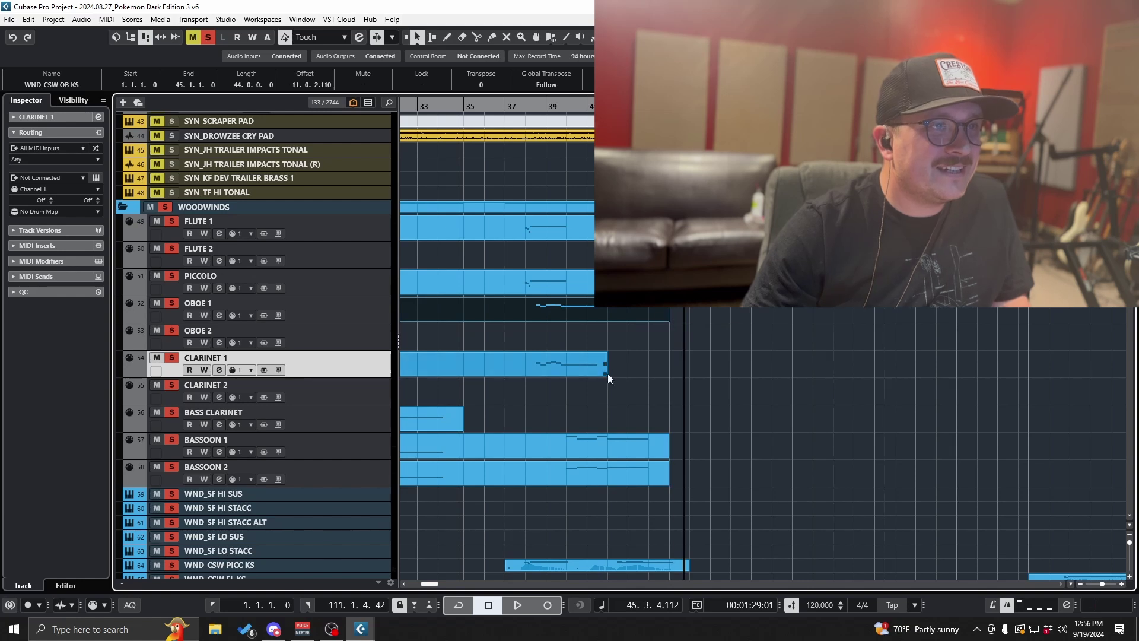
drag(605, 373, 668, 373)
scroll(657, 376, down, 4)
drag(521, 430, 613, 429)
scroll(618, 356, up, 3)
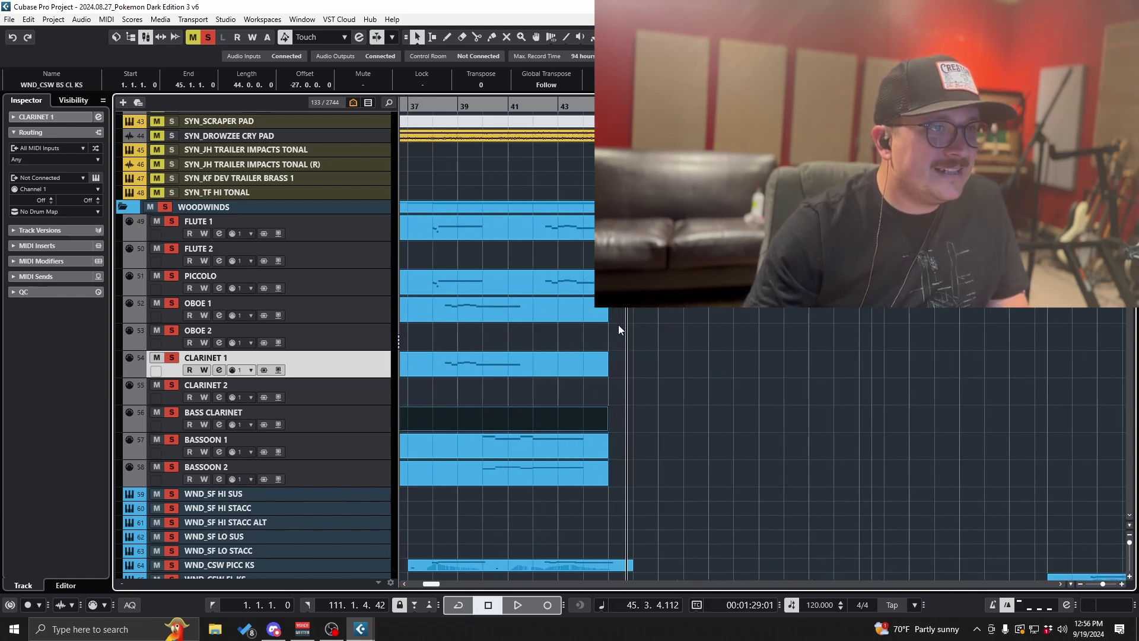
click(618, 325)
drag(628, 314, 622, 230)
scroll(647, 347, down, 4)
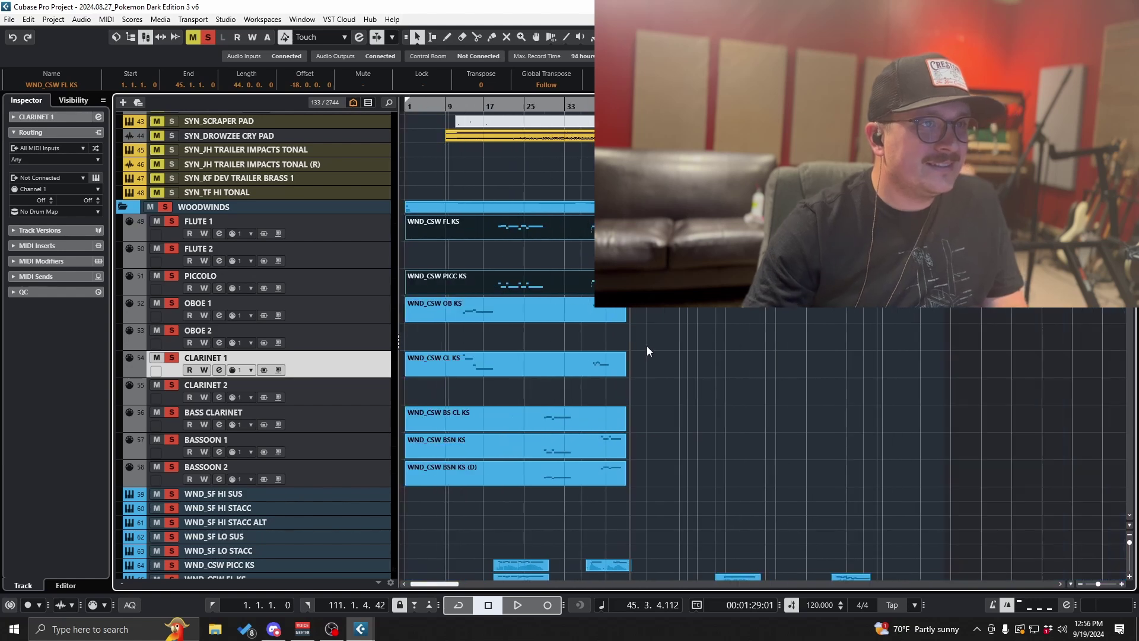
Step: Turn off the solo on the WOODWINDS folder and set the playback position to bar 41
scroll(646, 347, down, 10)
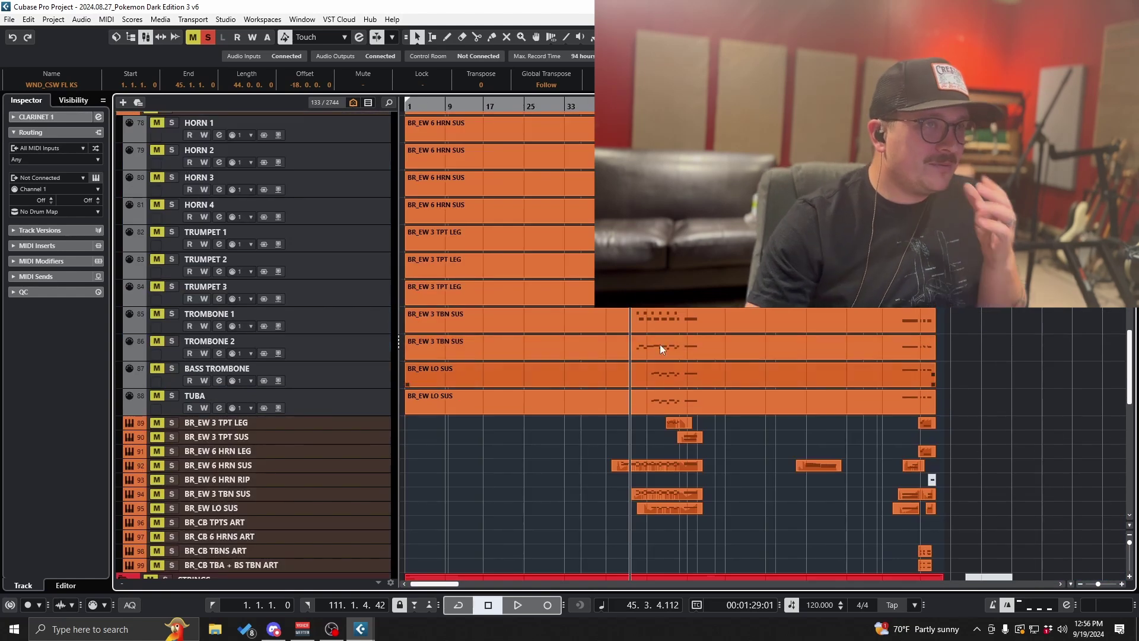
scroll(653, 379, up, 5)
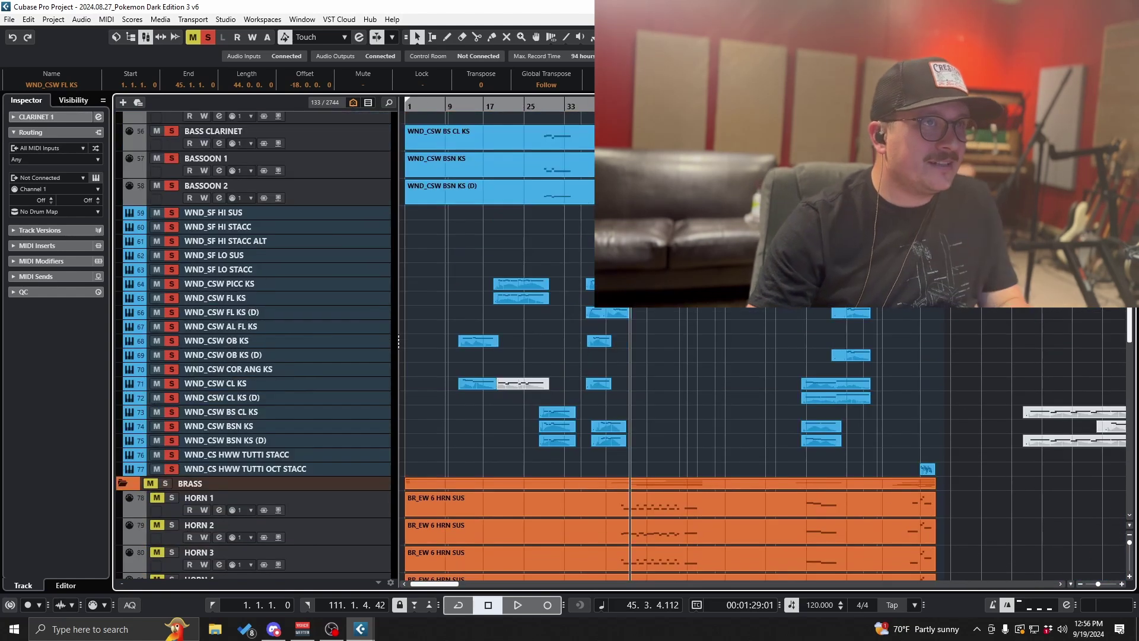
key(KP_0)
scroll(653, 379, up, 4)
click(166, 298)
scroll(291, 330, up, 10)
scroll(491, 369, down, 12)
scroll(662, 345, down, 4)
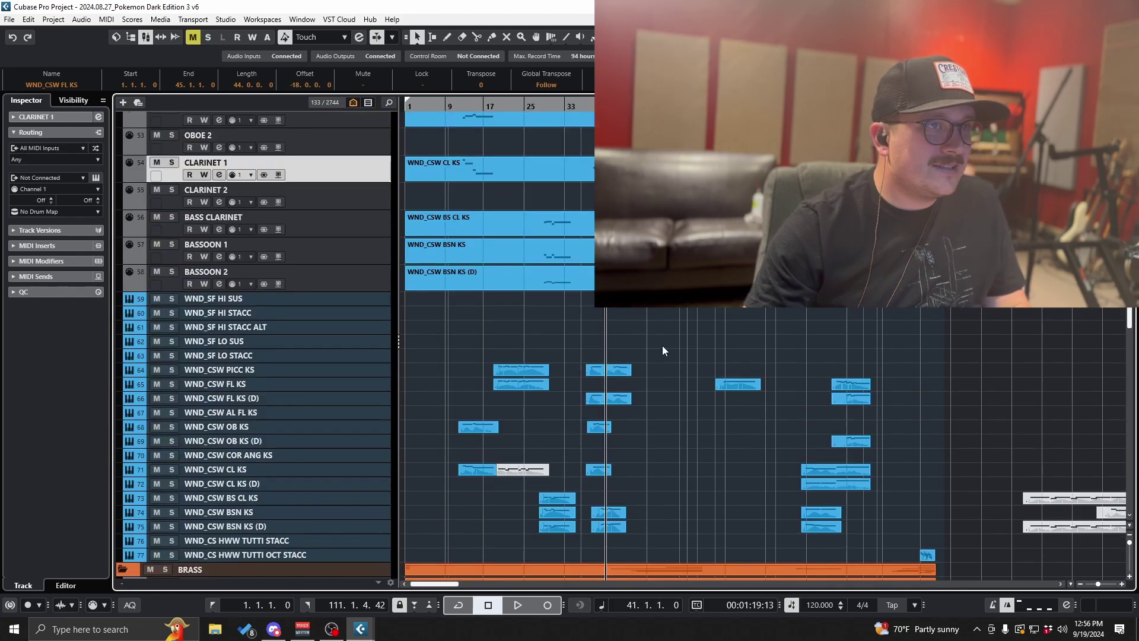
Step: Play the full arrangement from bar 41 while reviewing the woodwind, brass and string tracks, and stop in bar 54
key(space)
scroll(627, 350, up, 3)
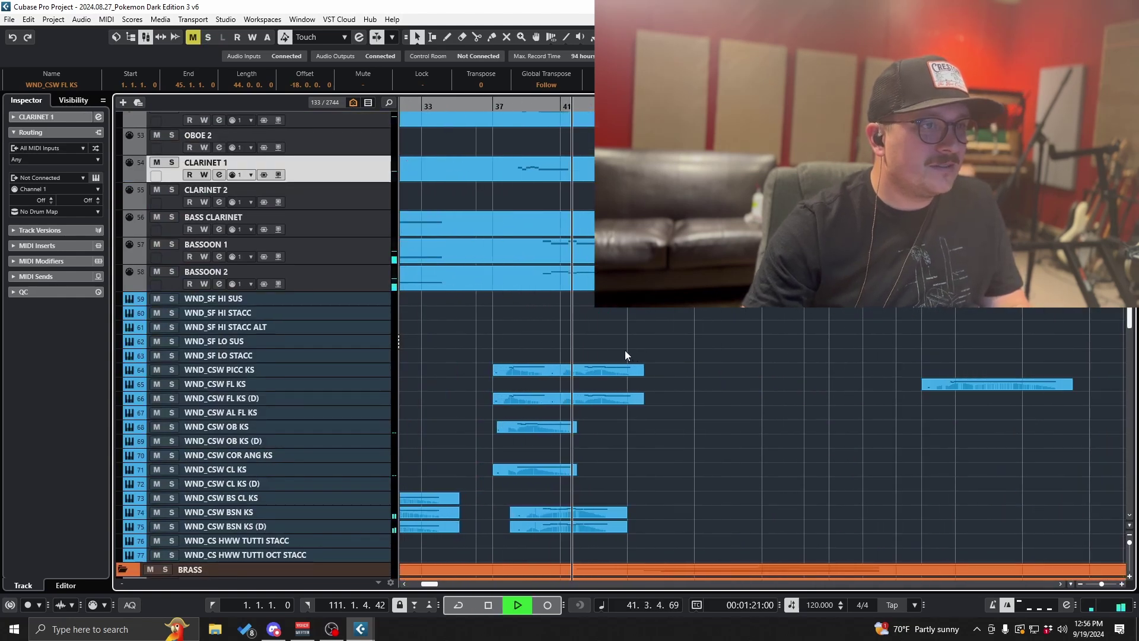
scroll(626, 350, down, 10)
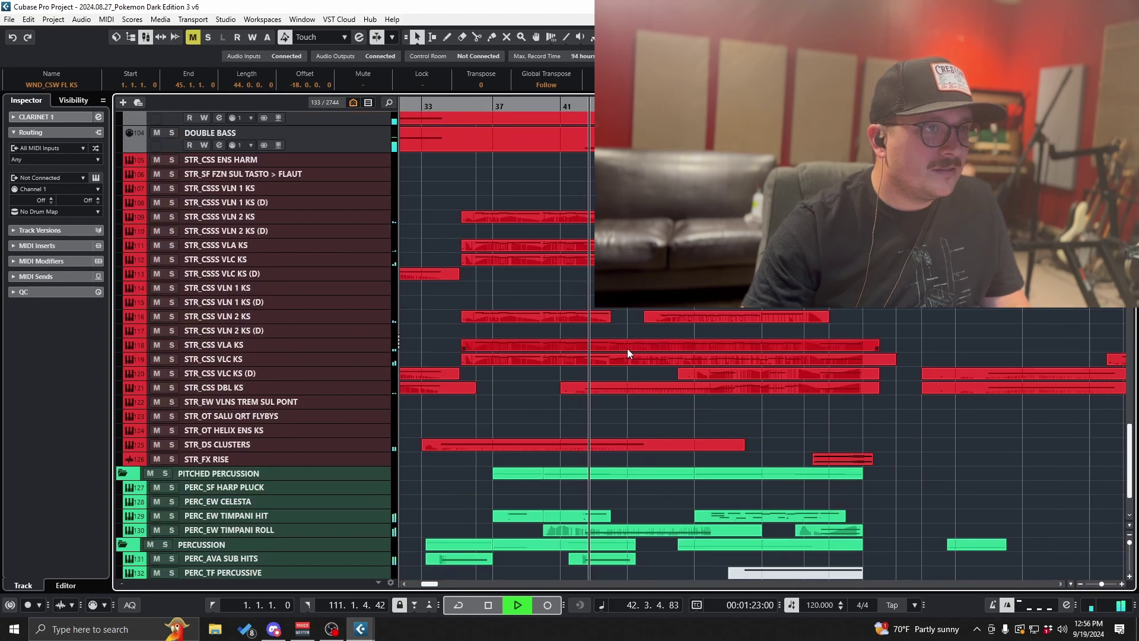
scroll(628, 351, up, 6)
scroll(628, 350, up, 5)
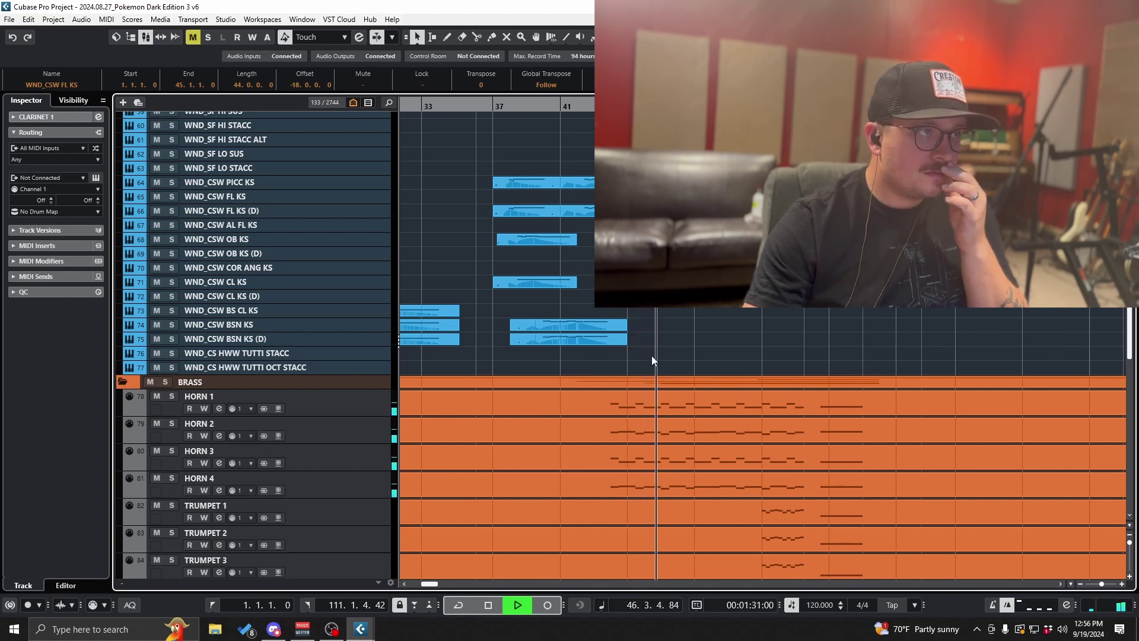
scroll(704, 384, down, 4)
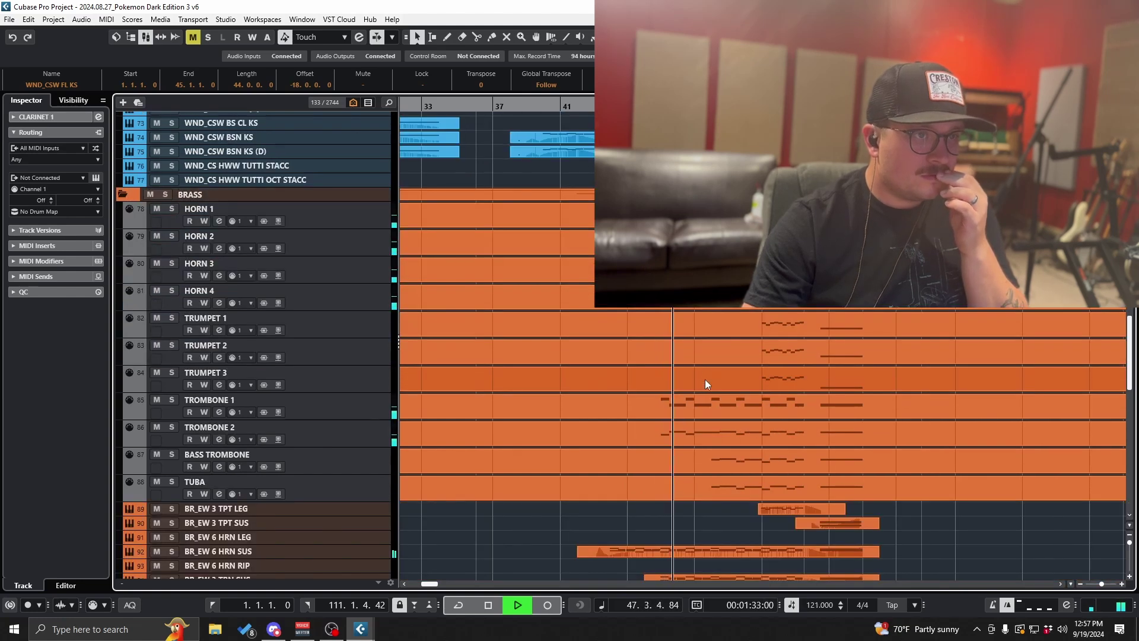
scroll(705, 383, down, 3)
scroll(704, 384, down, 3)
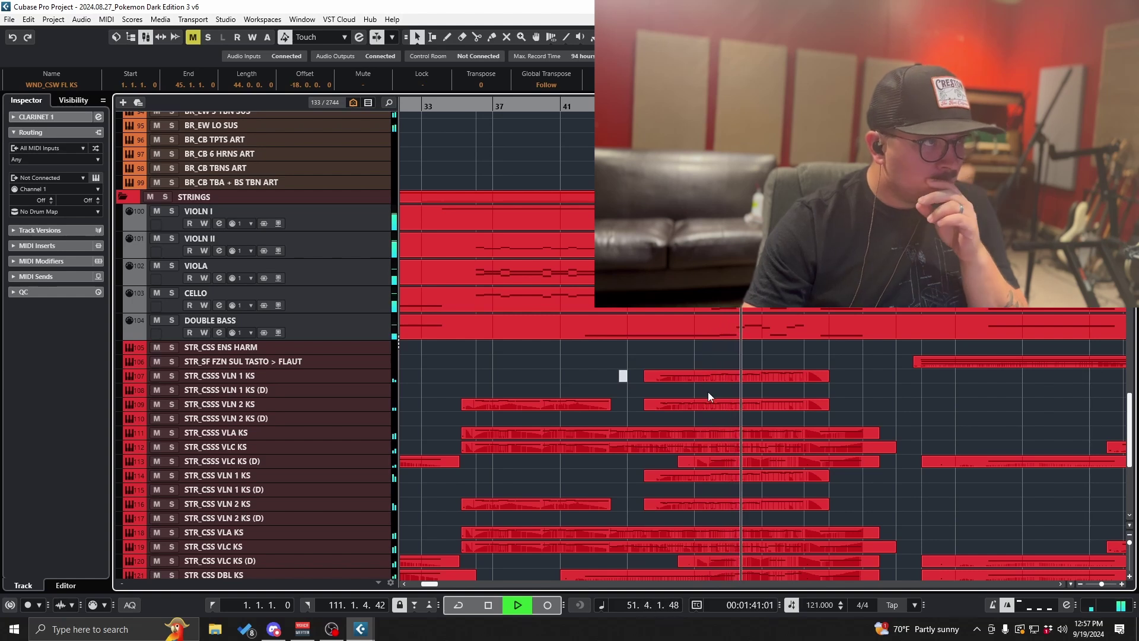
scroll(707, 391, up, 3)
scroll(707, 392, up, 2)
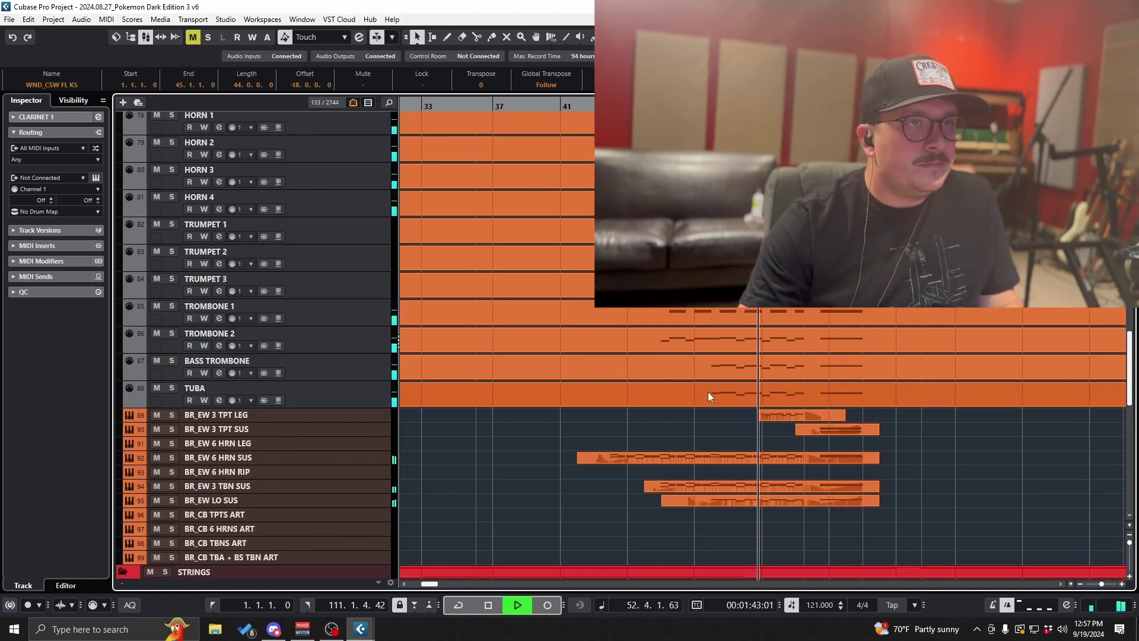
scroll(755, 409, up, 3)
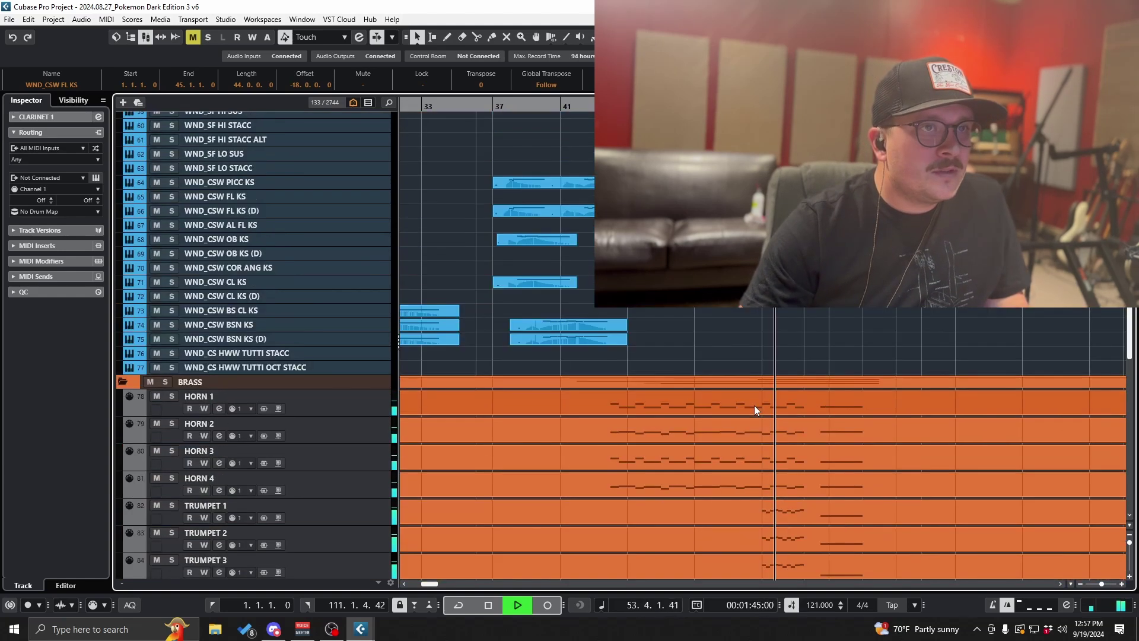
key(space)
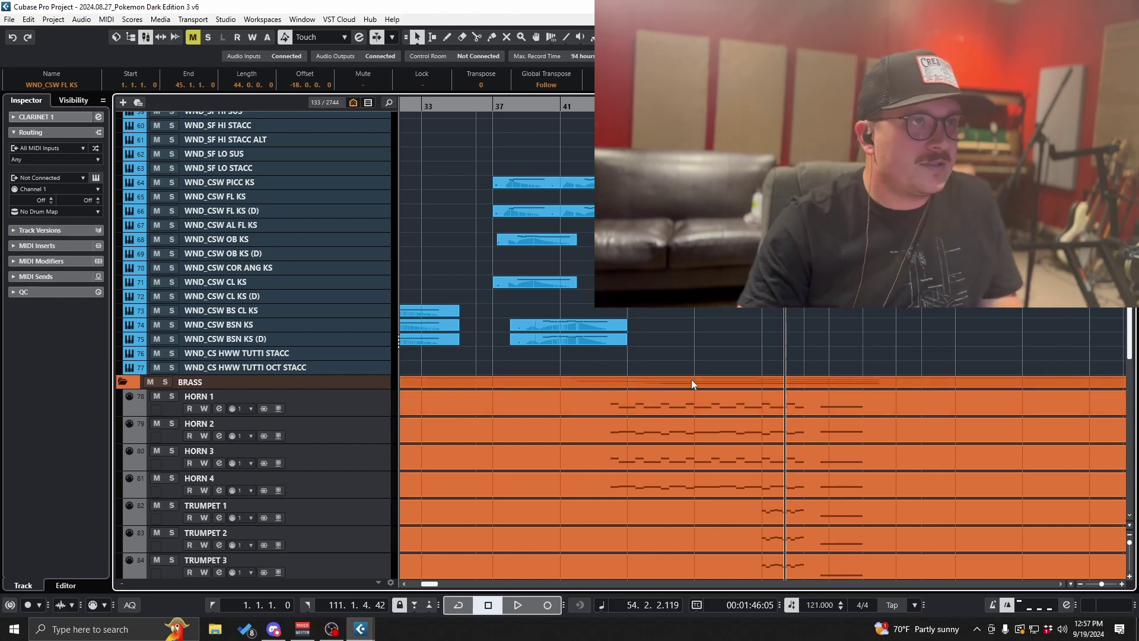
Step: Examine the Horn 1 and Horn 2 notes from bar 44 onward together in the key editor and close it
scroll(690, 378, up, 5)
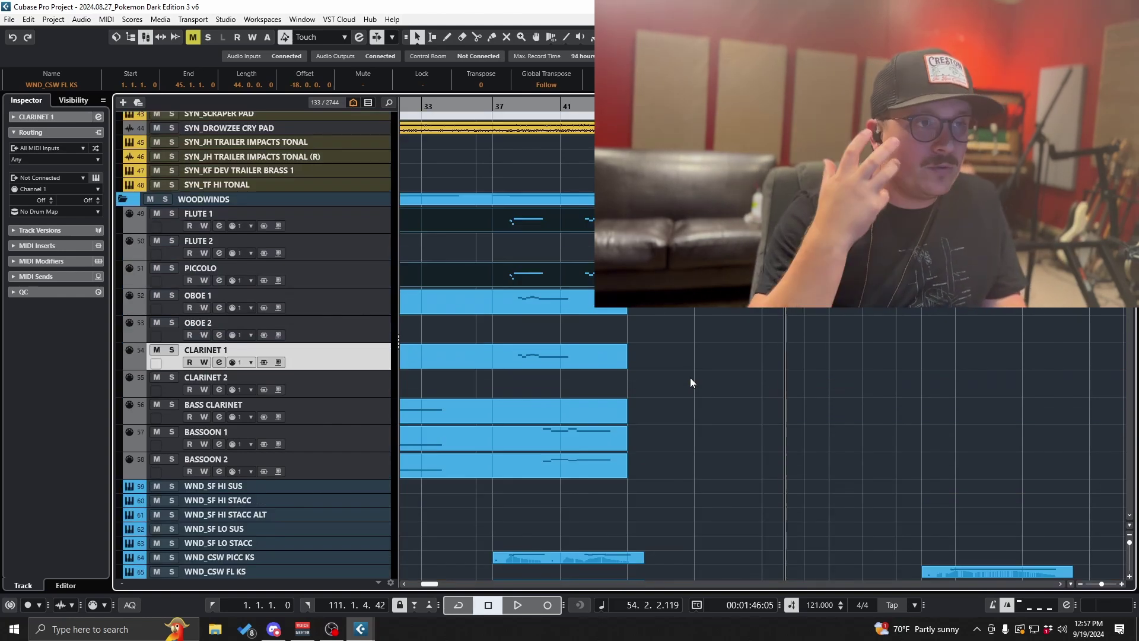
scroll(624, 384, up, 3)
key(space)
scroll(680, 336, down, 5)
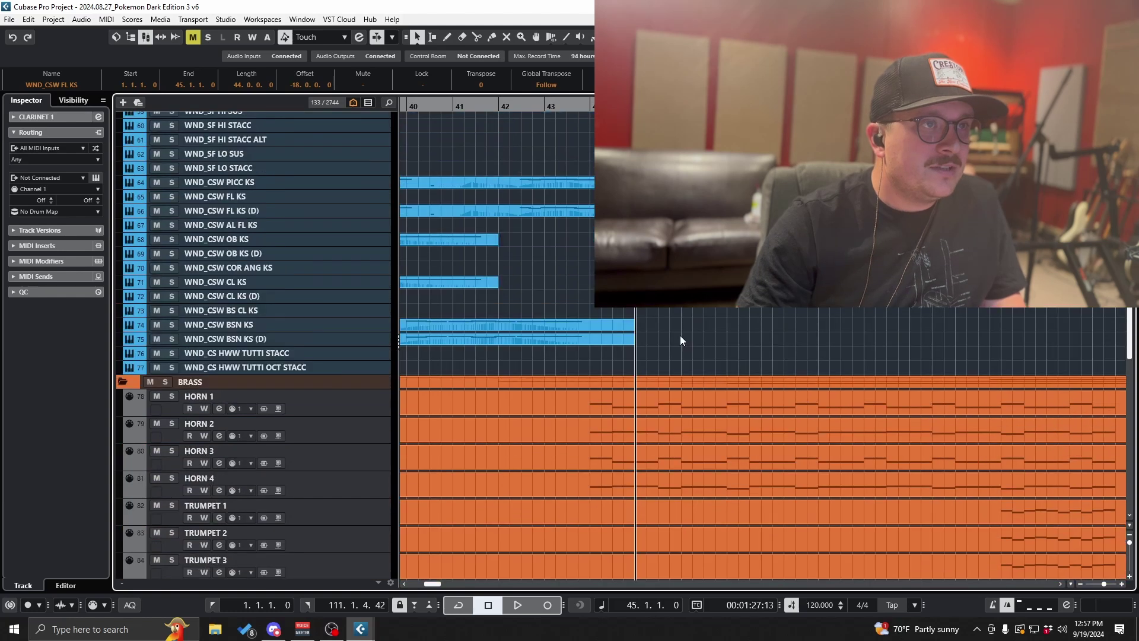
scroll(680, 336, down, 3)
scroll(680, 336, up, 2)
scroll(679, 336, down, 2)
click(679, 314)
double_click(684, 328)
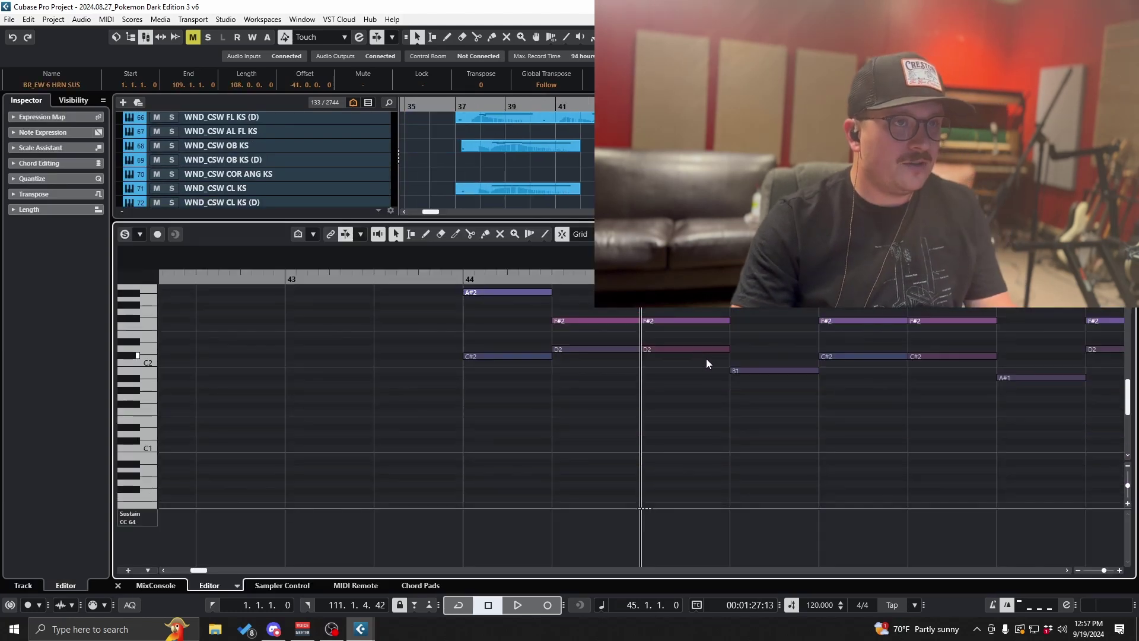
scroll(709, 365, down, 6)
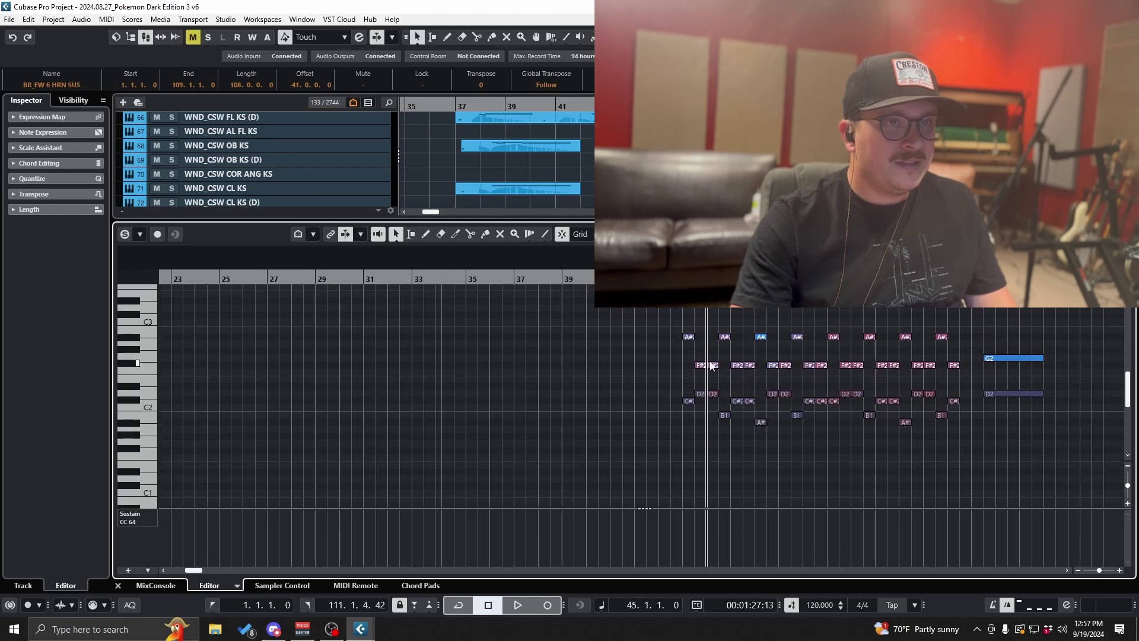
key(ctrl+e)
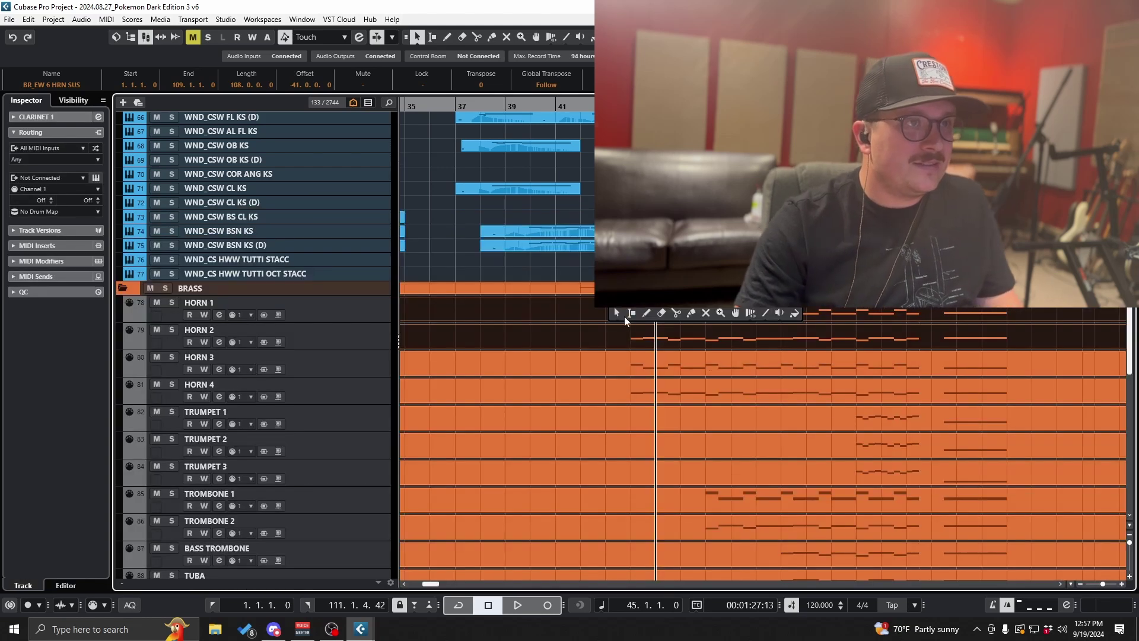
Step: Try to isolate a section of the Horn 1 and Horn 2 parts by splitting them at bars 43 and 56
key(3)
click(607, 323)
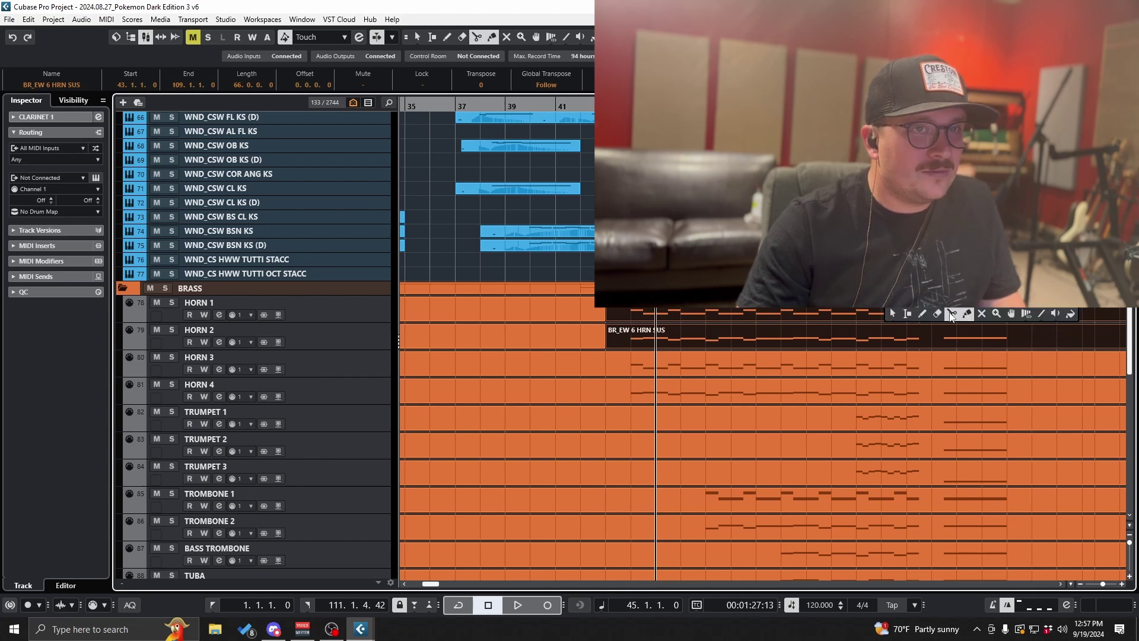
click(931, 331)
key(1)
click(885, 333)
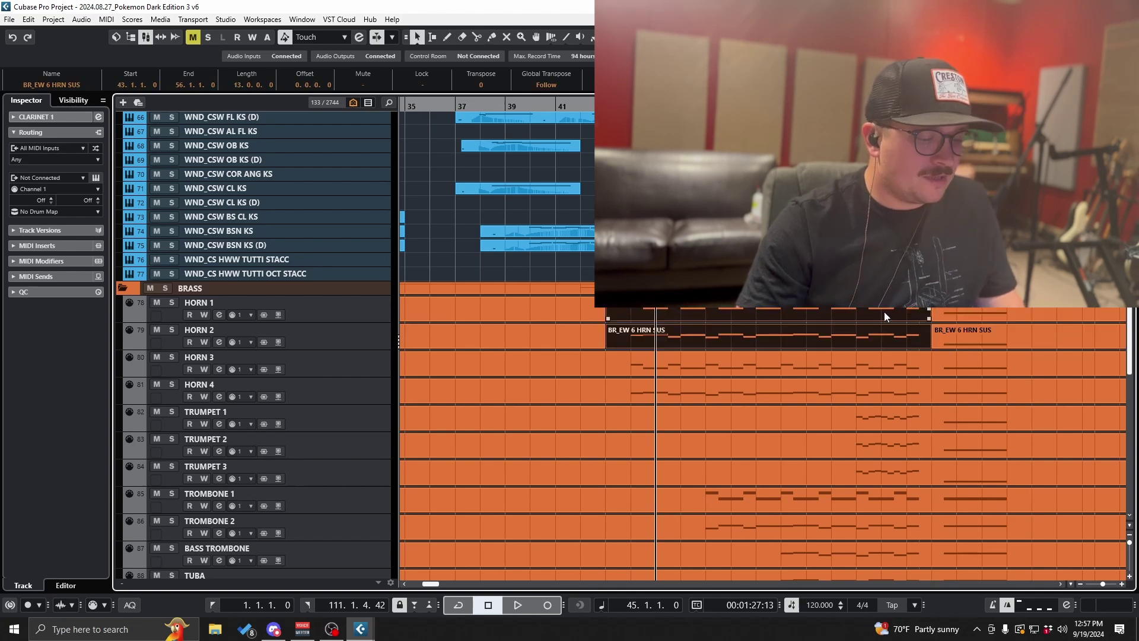
key(ctrl+z)
key(ctrl+z)
Step: Copy the Horn 1 and Horn 2 section from bars 43 to 56 onto Bassoon 1 and Bassoon 2, starting at bar 43
click(605, 105)
click(355, 231)
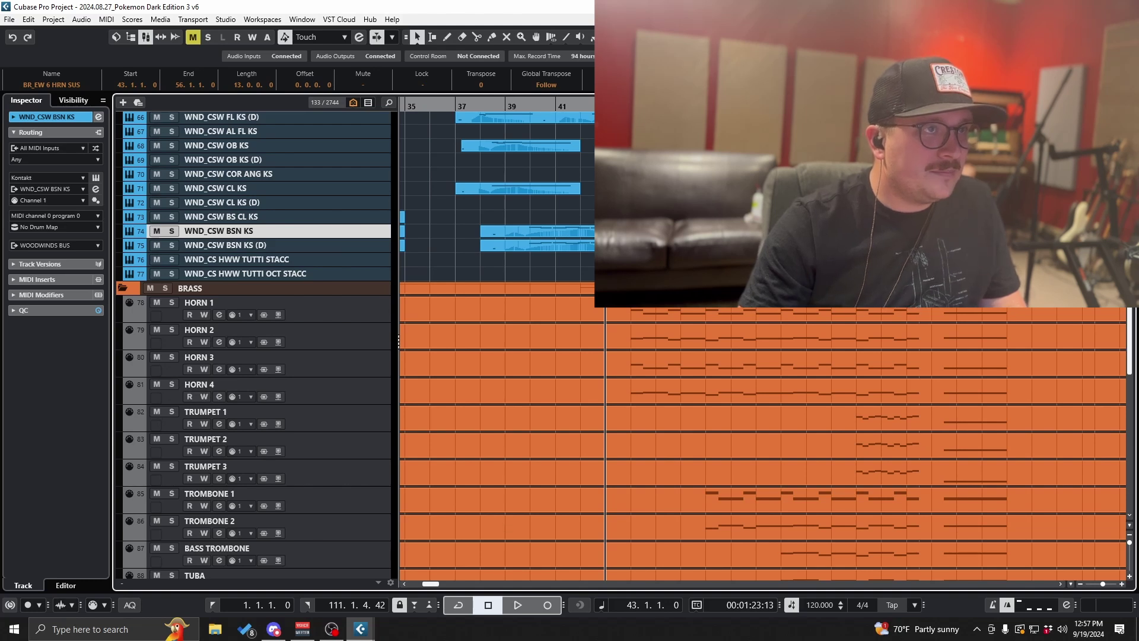
key(5)
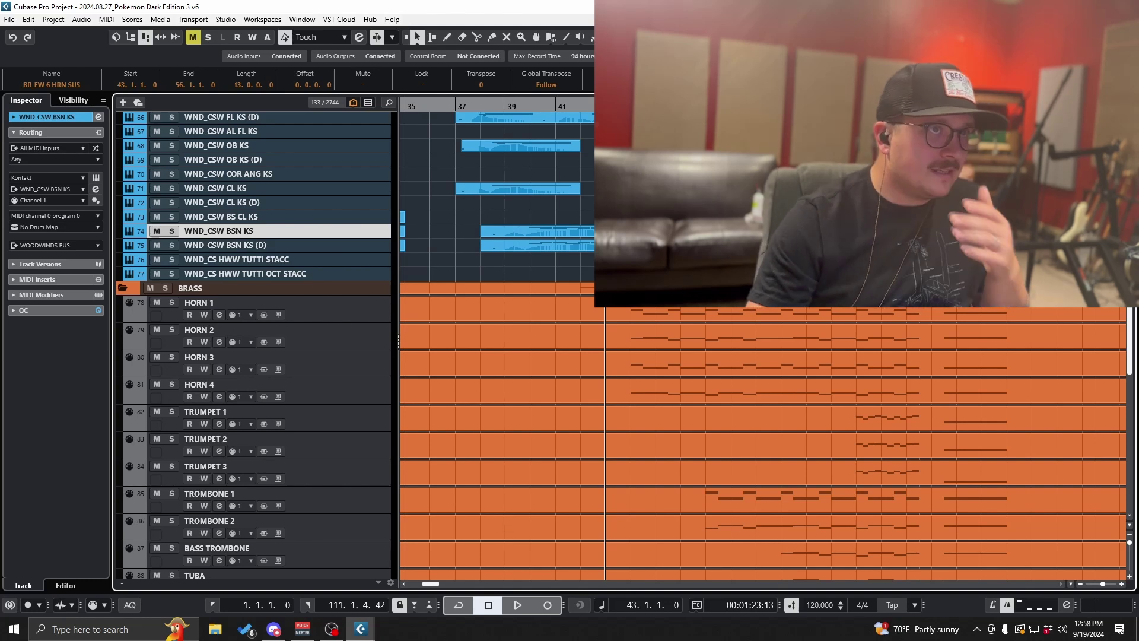
key(1)
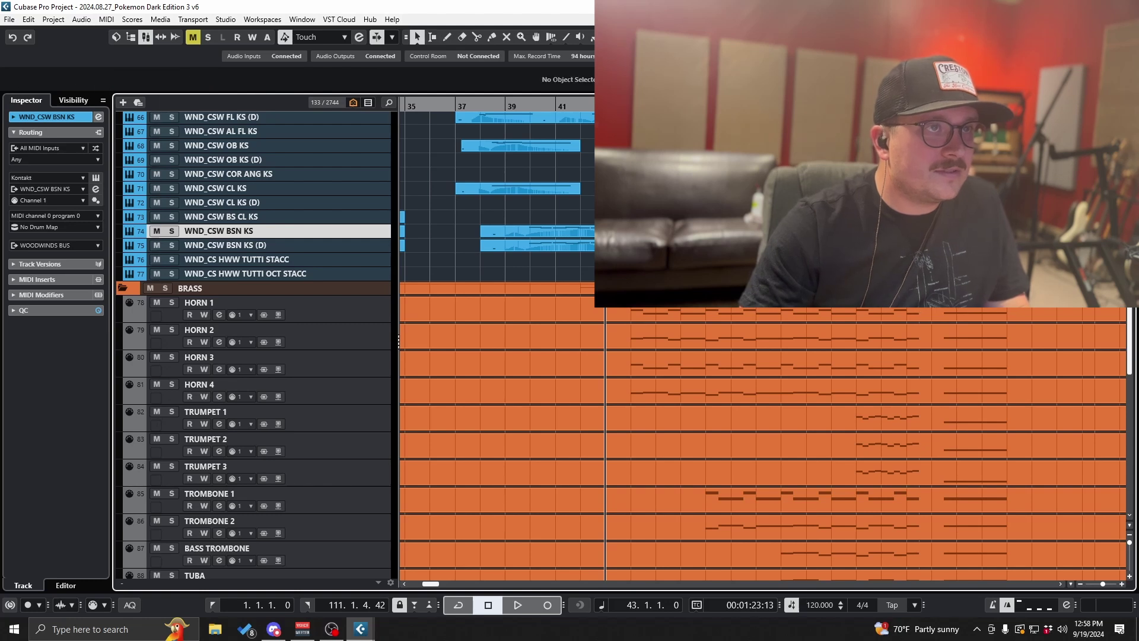
scroll(724, 393, up, 5)
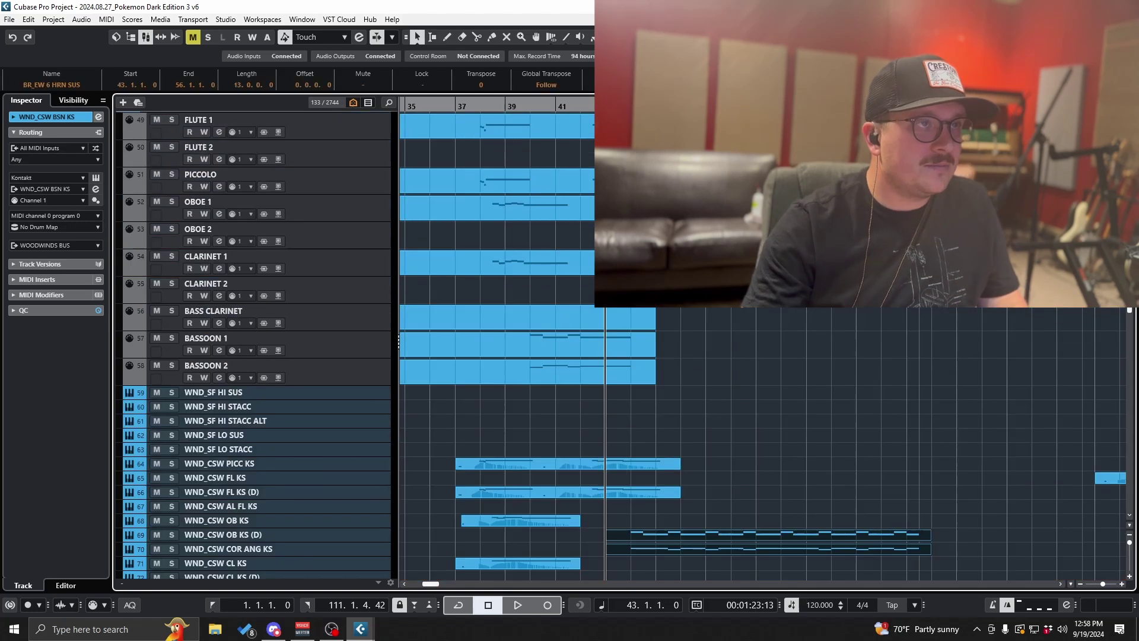
drag(712, 538, 713, 344)
Step: Glue the copied sections on Bassoon 1 and Bassoon 2 to the existing bassoon parts at bar 43
right_click(683, 352)
click(678, 351)
click(602, 339)
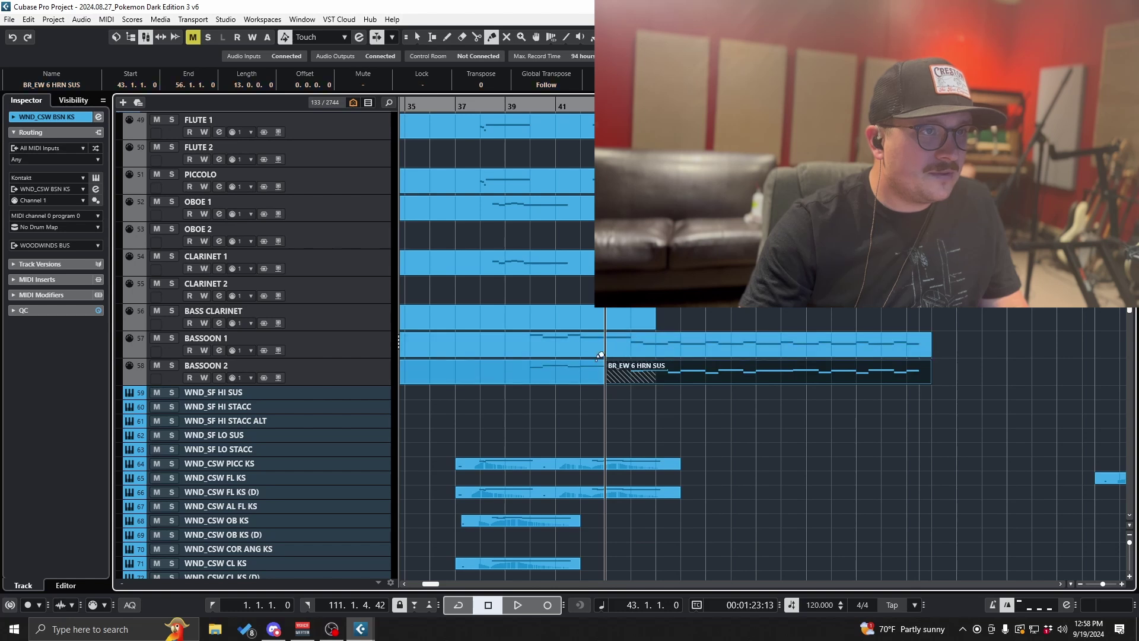
click(601, 363)
key(1)
Step: Play the brass section from bar 54 while reviewing the horn, trumpet and trombone parts, and stop in bar 56
scroll(830, 418, down, 5)
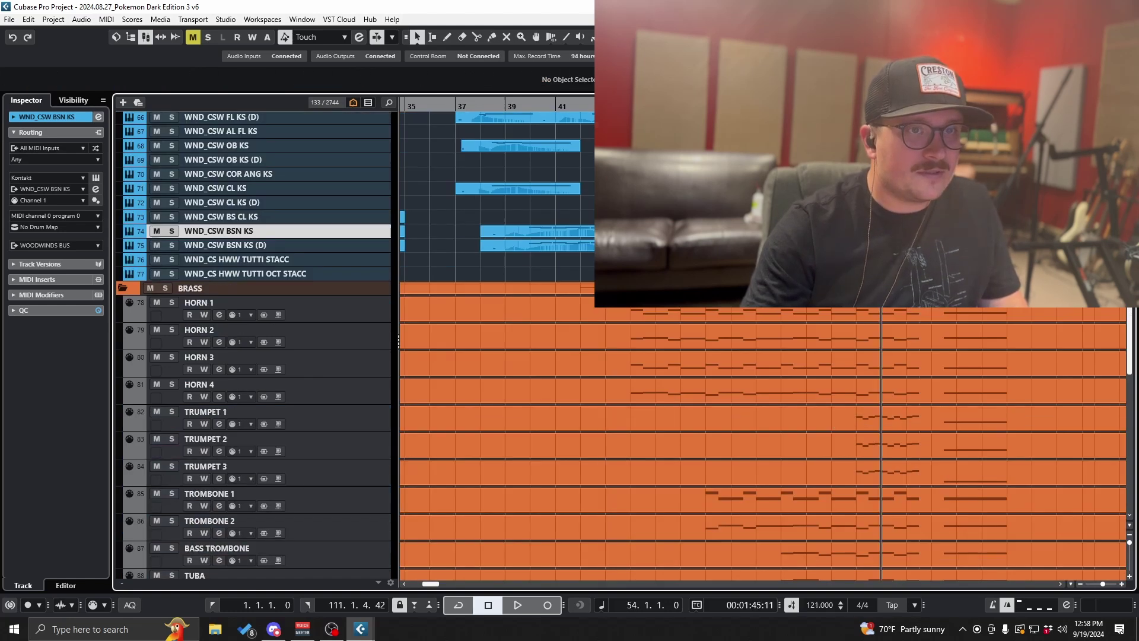
key(space)
key(h)
key(h)
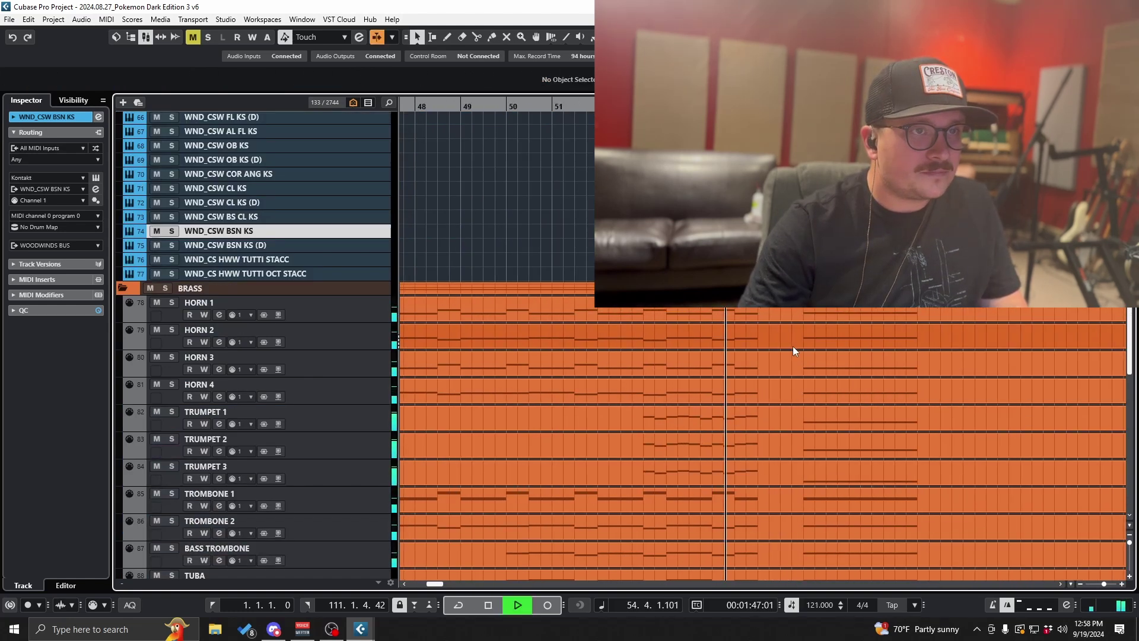
scroll(793, 350, down, 5)
scroll(794, 351, up, 3)
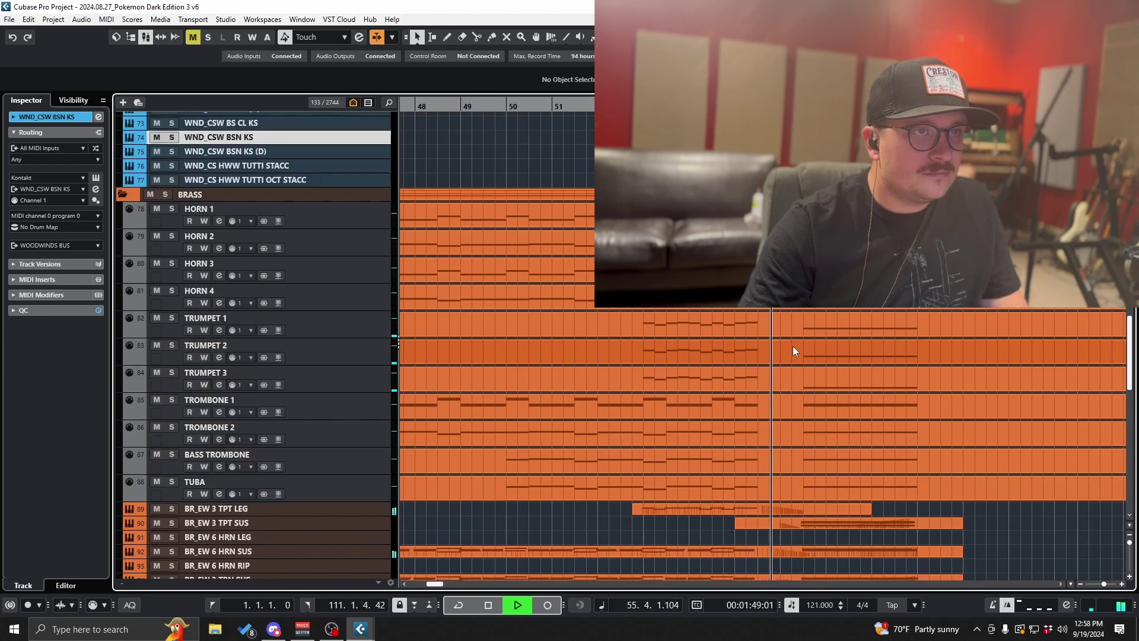
key(space)
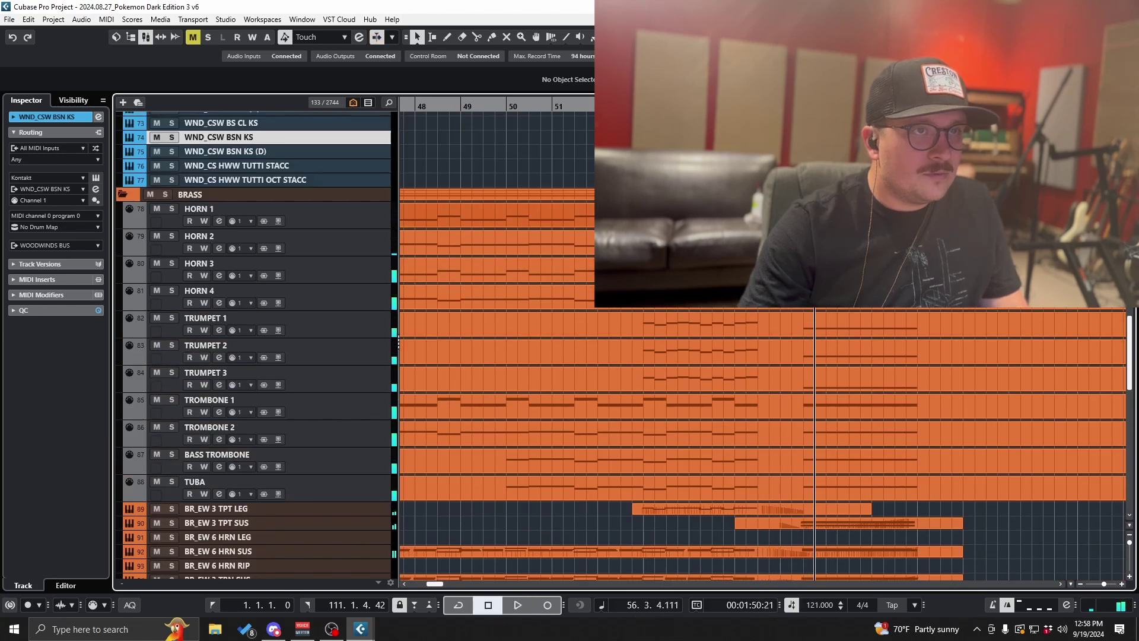
Step: Split the four horn parts at bar 56 and bar 59 beat 4, copy that section, and undo the splits
key(3)
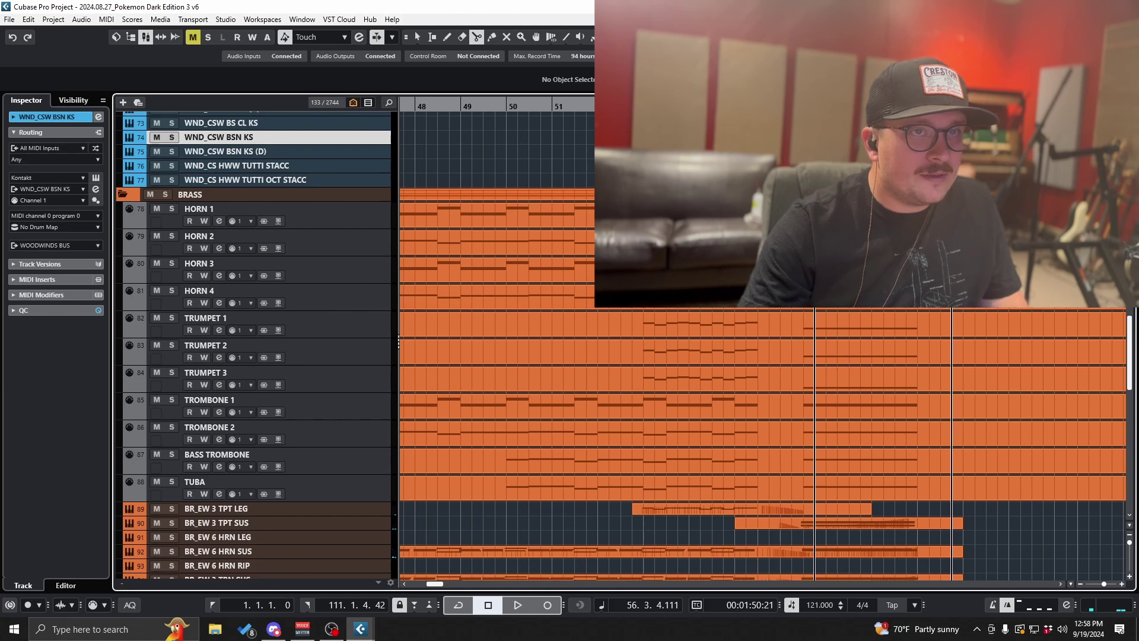
key(1)
click(866, 263)
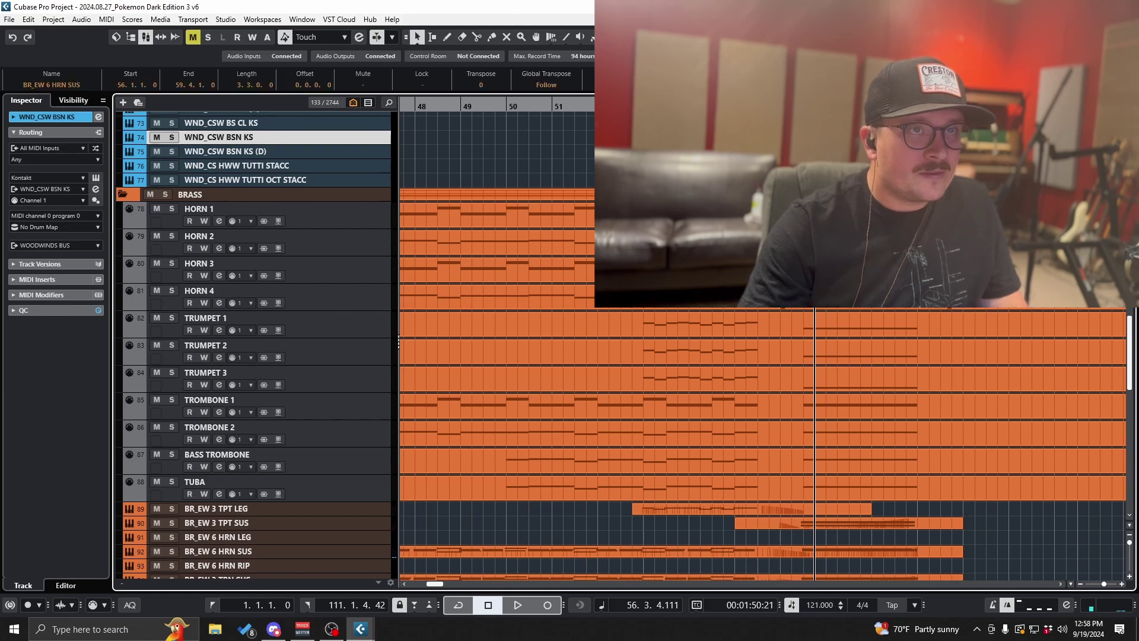
key(ctrl+z)
key(ctrl+z)
key(ctrl+z)
key(ctrl+z)
key(ctrl+z)
Step: Paste the copied horn section at bar 56 onto the woodwind tracks from Clarinet 2 down to Bassoon 2
scroll(870, 308, up, 5)
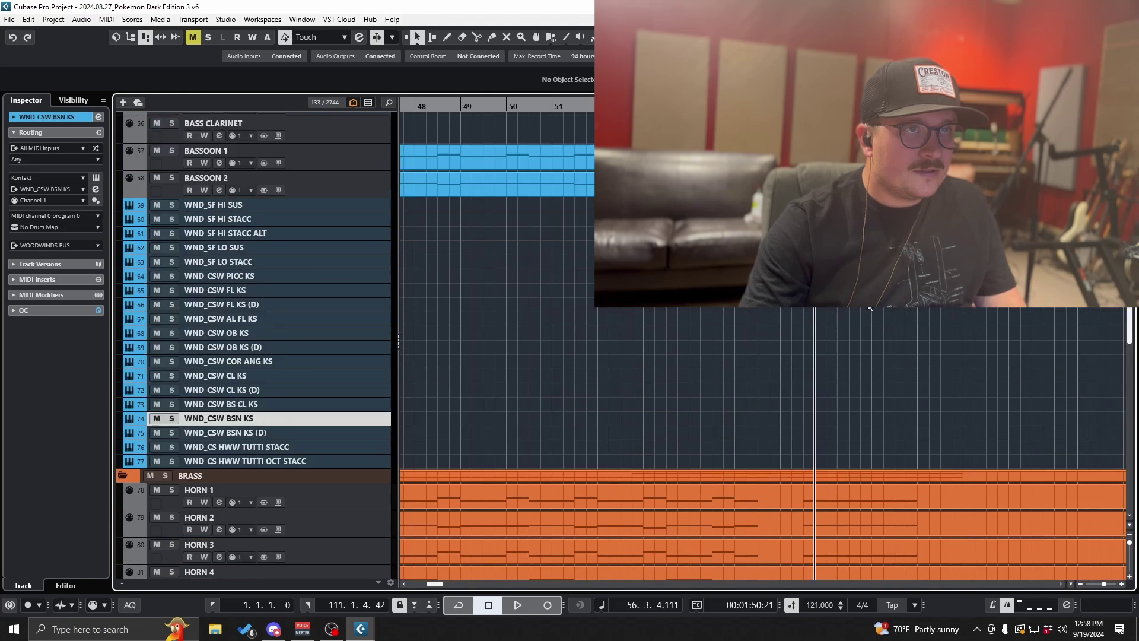
scroll(870, 309, up, 2)
click(780, 105)
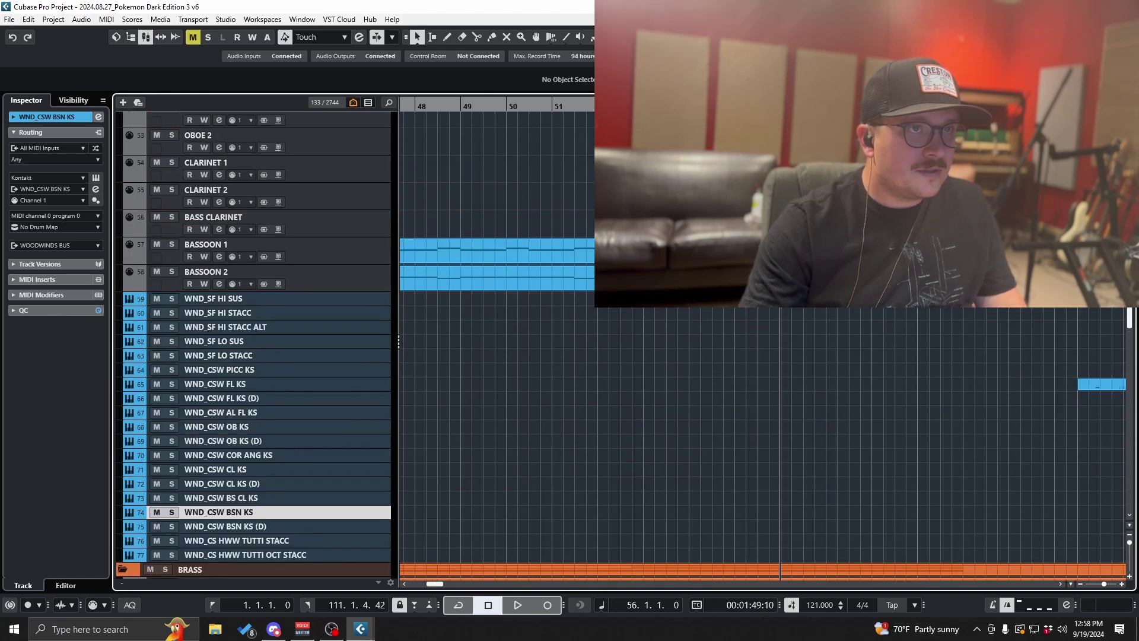
click(348, 207)
key(ctrl+v)
Step: Compare the notes of the pasted woodwind parts in the key editor and move the Clarinet 2 part to Clarinet 1
key(Return)
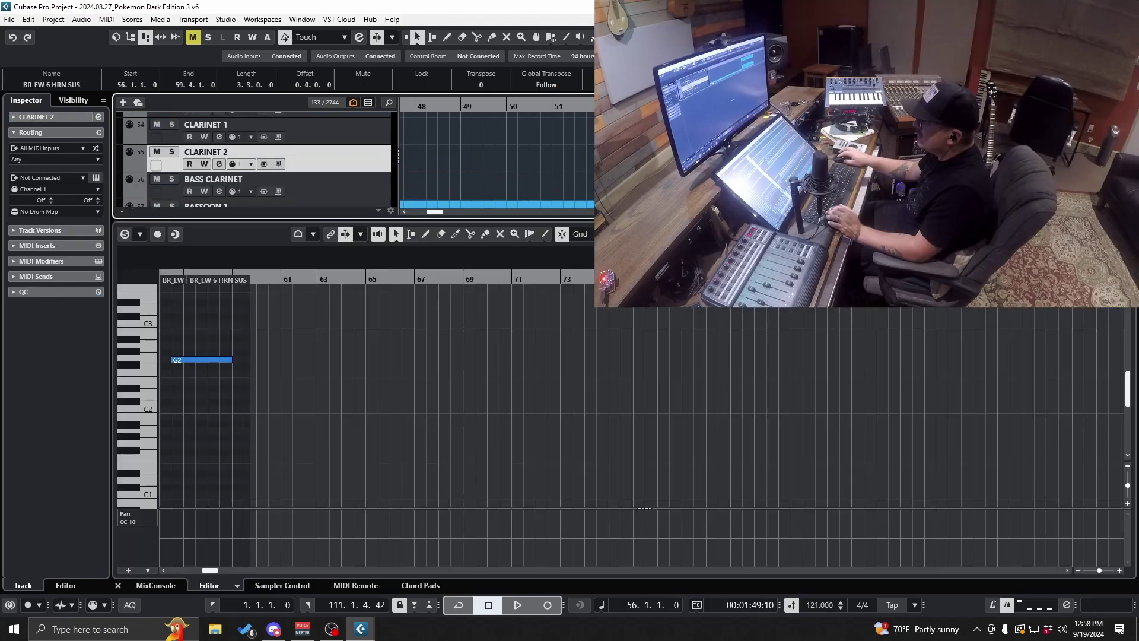
key(shift+Down)
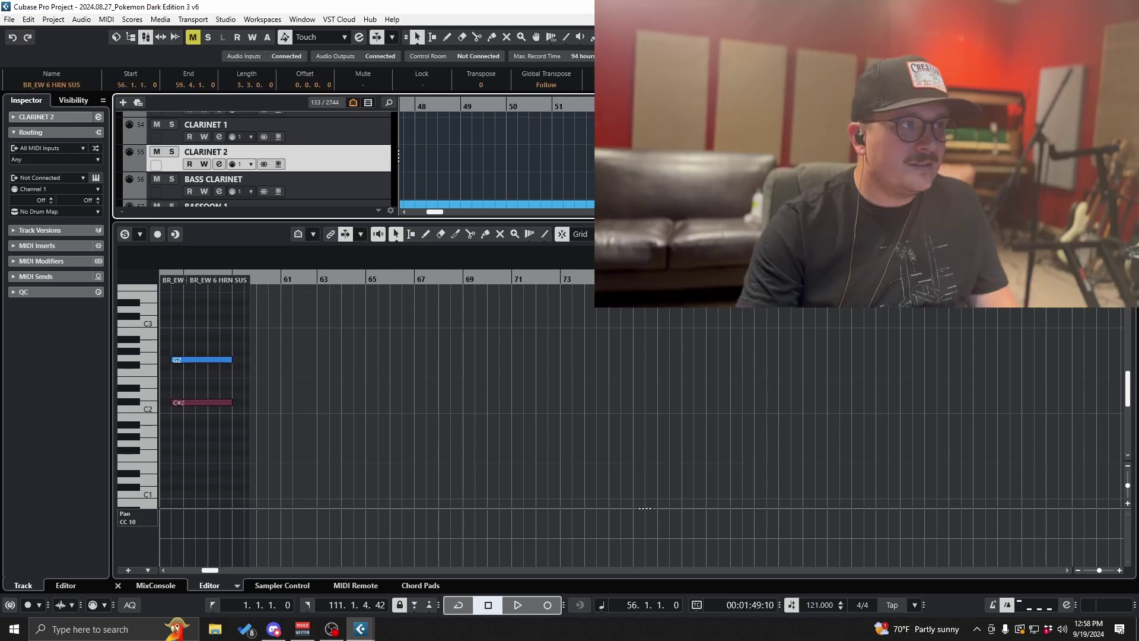
scroll(355, 158, down, 1)
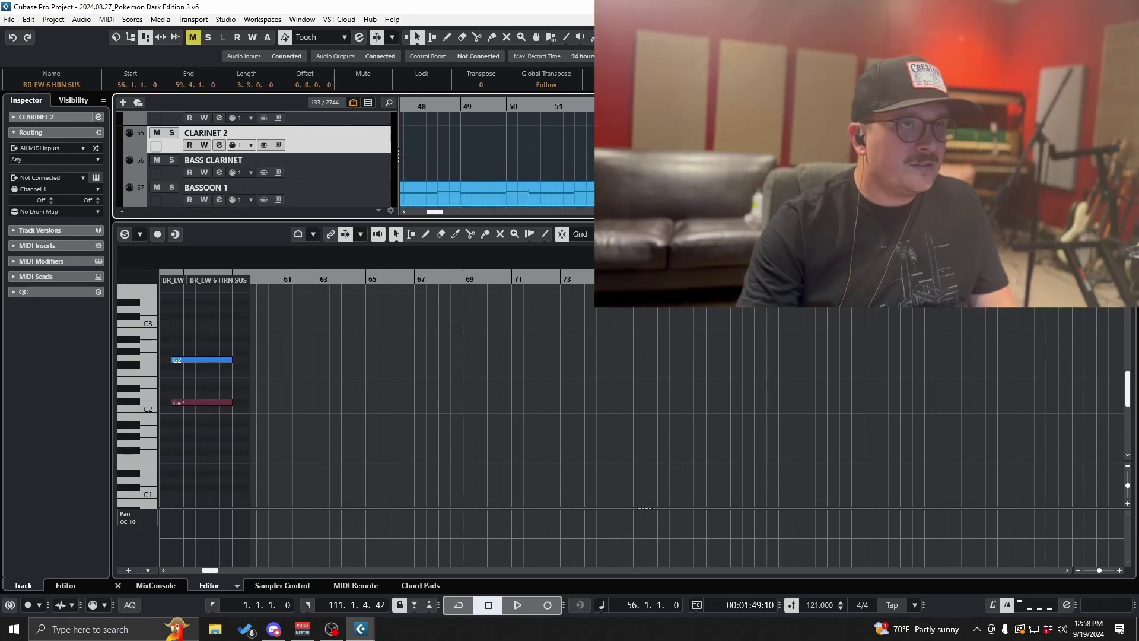
scroll(253, 158, down, 1)
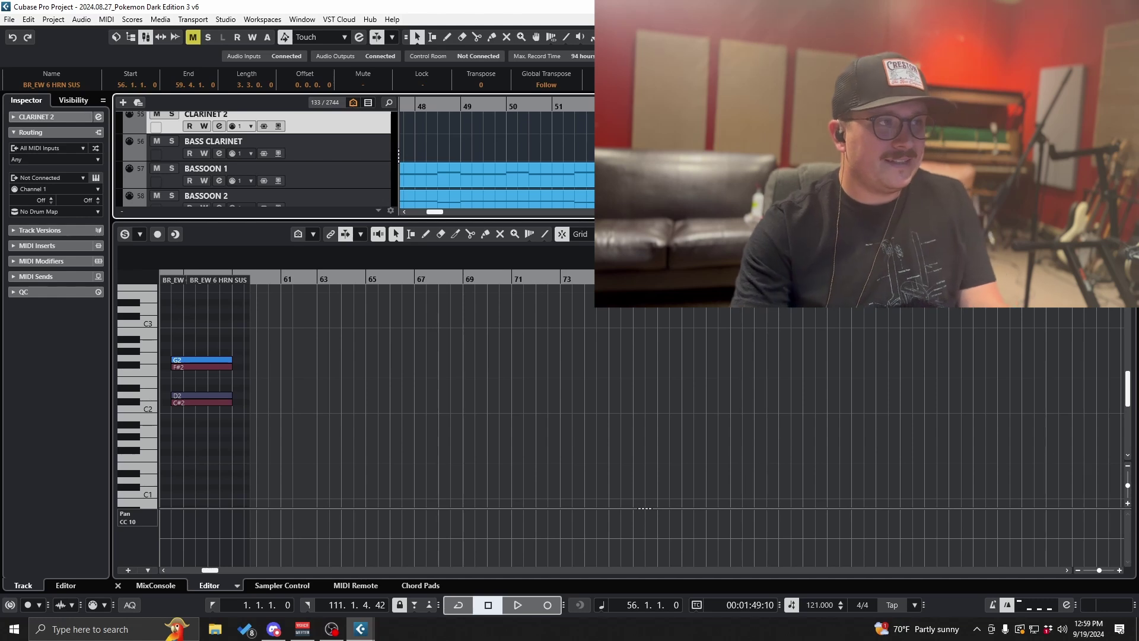
key(Return)
click(822, 306)
scroll(821, 306, down, 3)
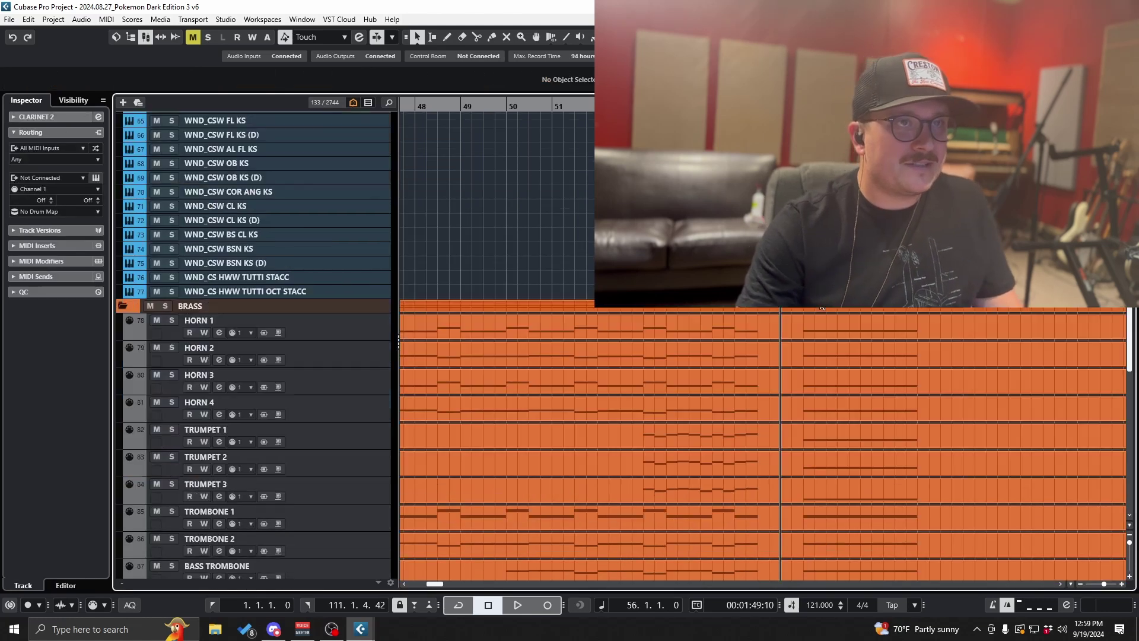
scroll(821, 307, down, 2)
scroll(822, 307, up, 10)
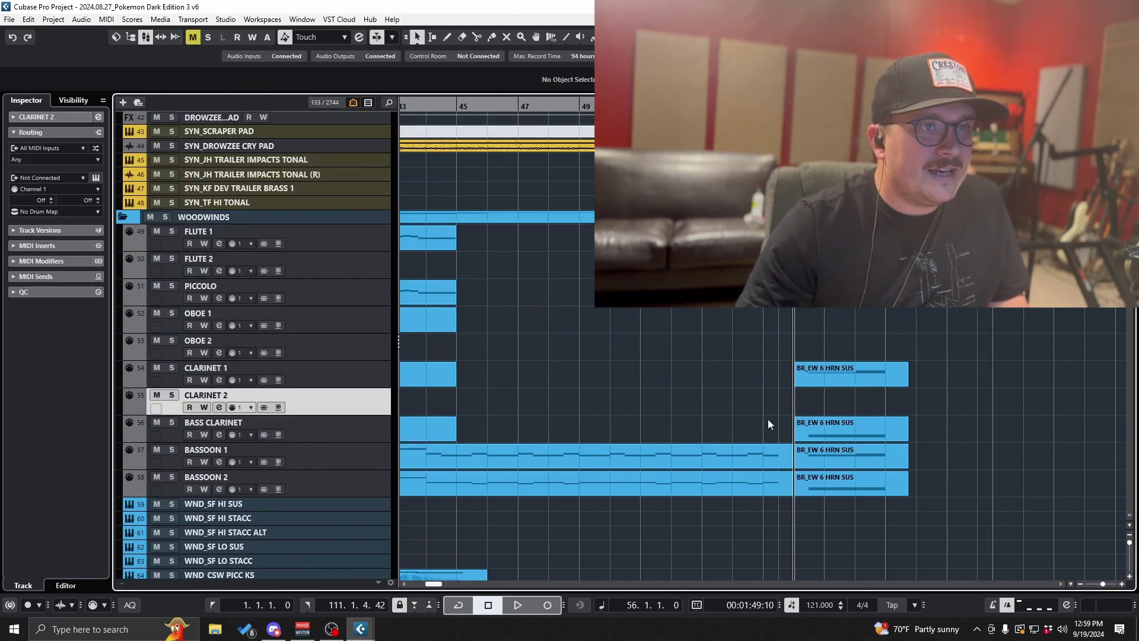
Step: Glue the pasted parts at bar 56 on Bassoon 1 and Bassoon 2 to the preceding bassoon parts
right_click(767, 420)
click(814, 428)
click(787, 452)
click(782, 475)
key(1)
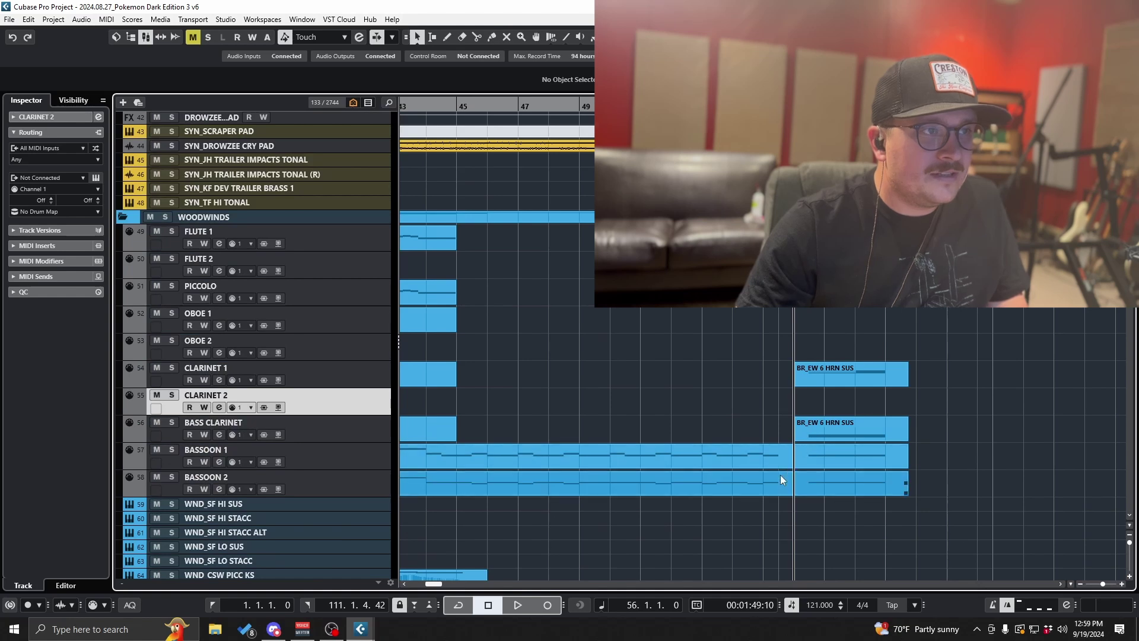
Step: Review the string parts, then play the arrangement from bar 43 while checking the woodwind and brass tracks
scroll(652, 370, left, 3)
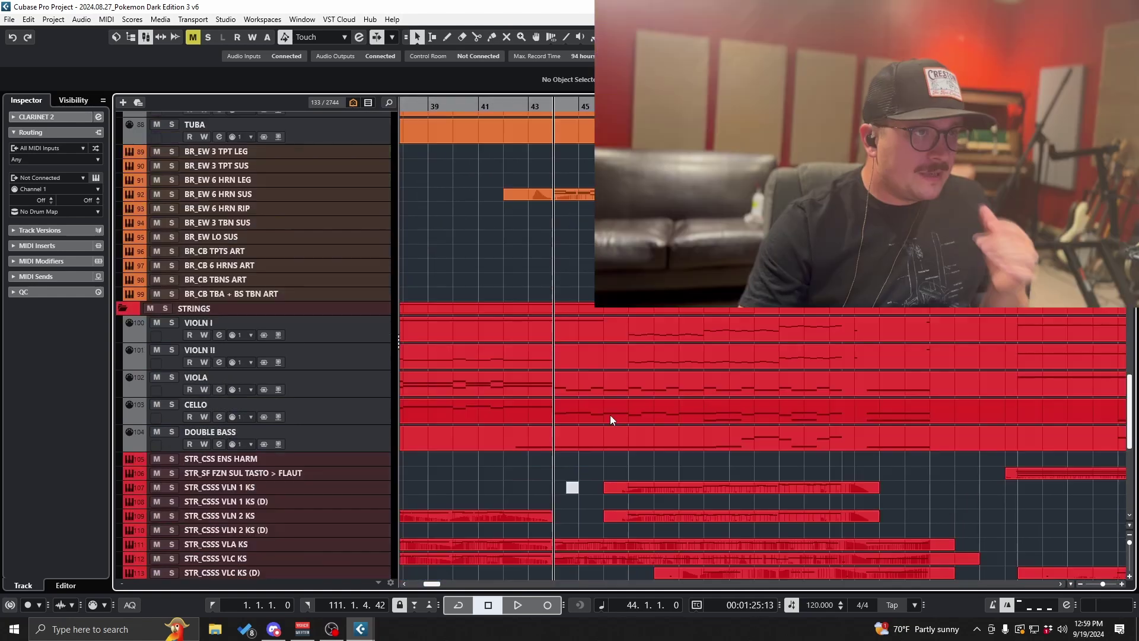
scroll(610, 415, down, 2)
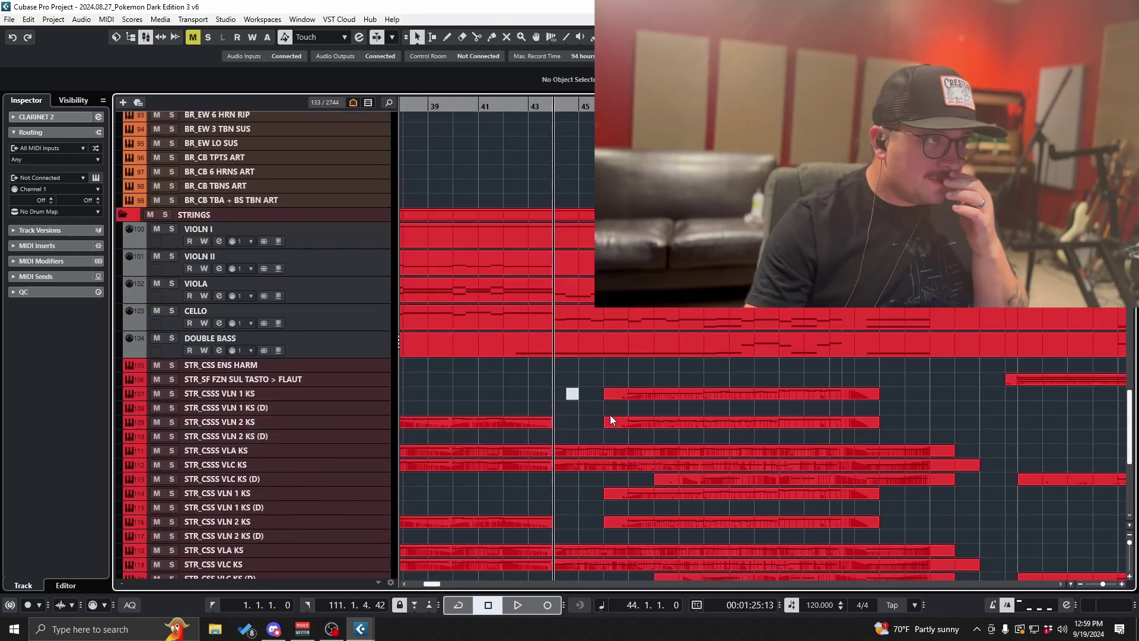
scroll(610, 415, up, 2)
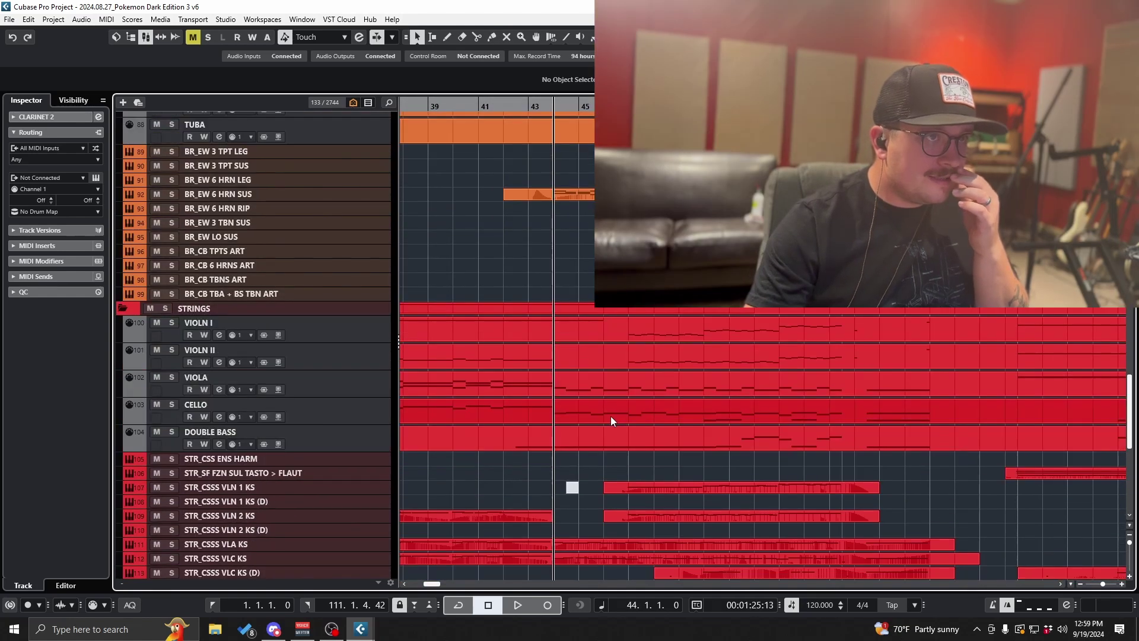
scroll(611, 415, up, 10)
click(533, 106)
key(space)
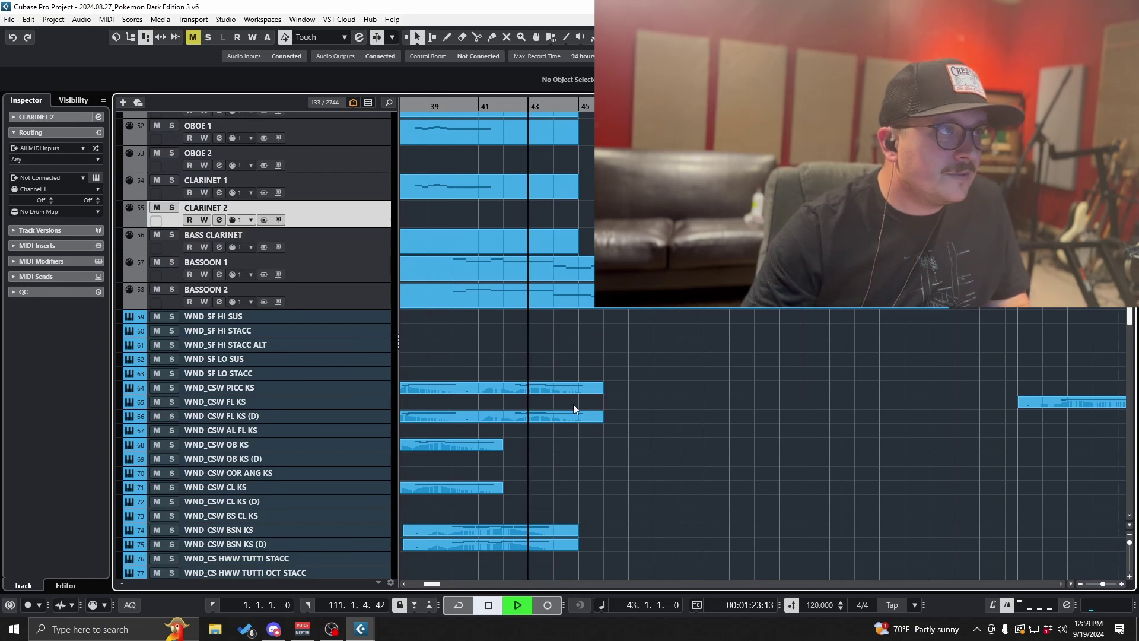
scroll(615, 404, down, 5)
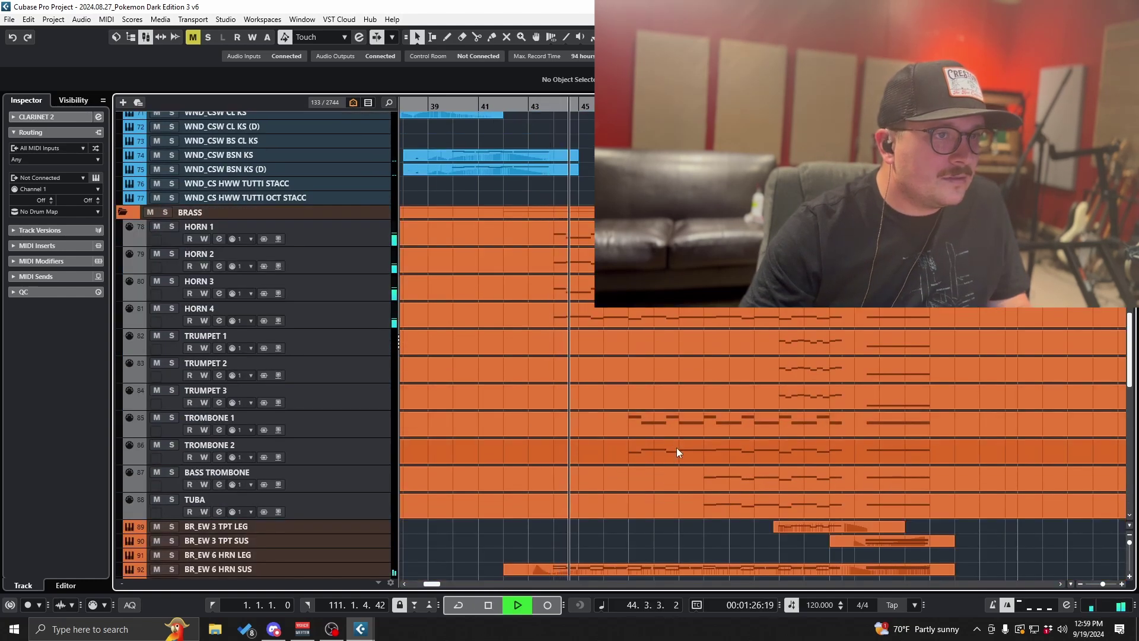
Step: Split the Bass Trombone part at bars 49 and 60, copy that section, and undo the splits
right_click(702, 482)
click(762, 483)
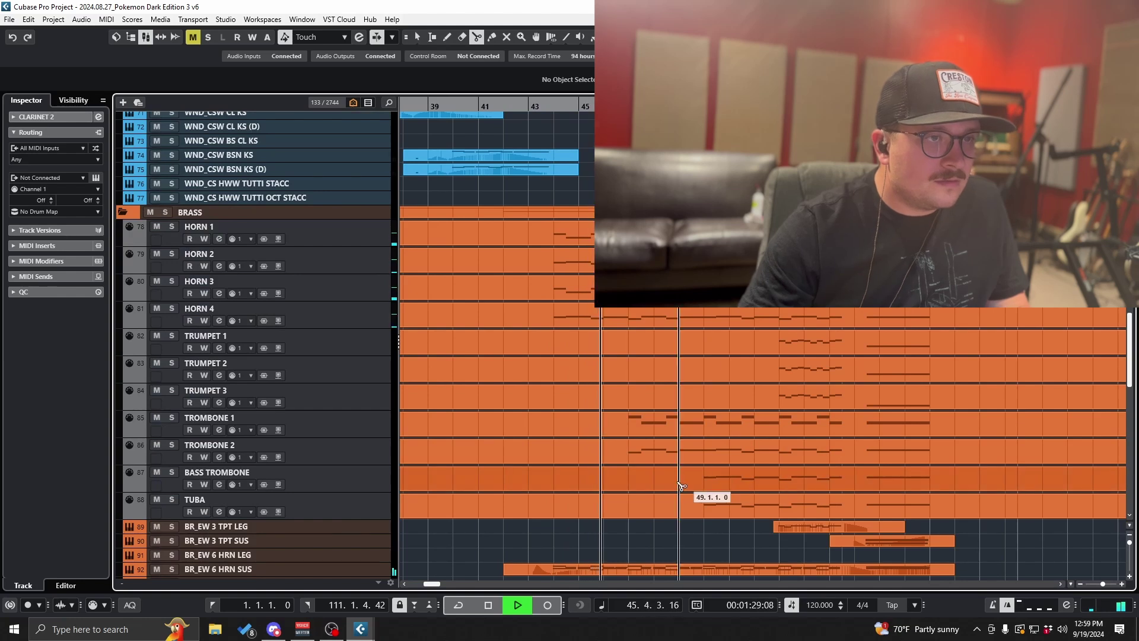
click(680, 485)
click(953, 485)
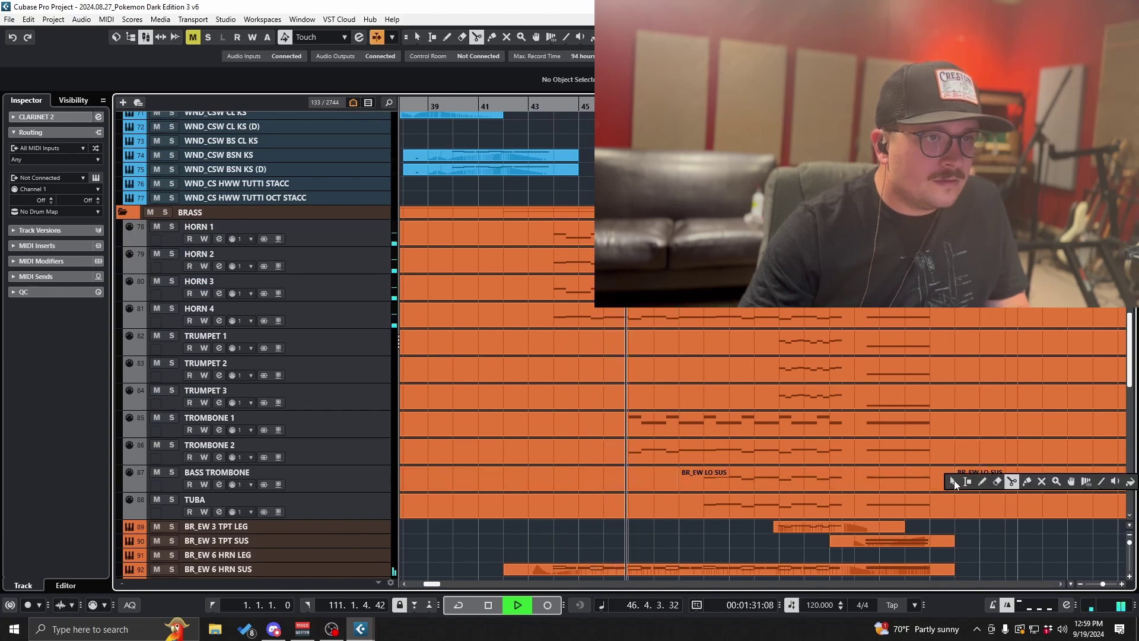
key(1)
click(723, 475)
key(ctrl+z)
Step: Paste the bass trombone section onto Bass Clarinet at bar 49 and check its notes in the key editor
scroll(744, 479, up, 10)
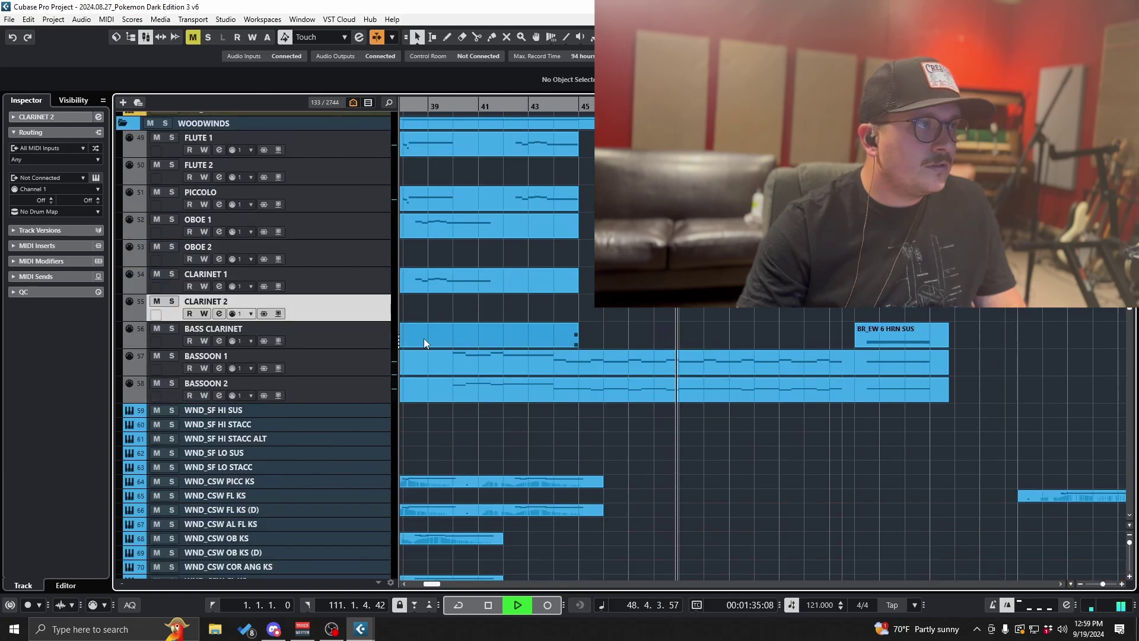
click(340, 335)
key(ctrl+v)
mouse_move(739, 336)
mouse_down()
mouse_move(714, 334)
mouse_move(729, 333)
mouse_up()
double_click(728, 333)
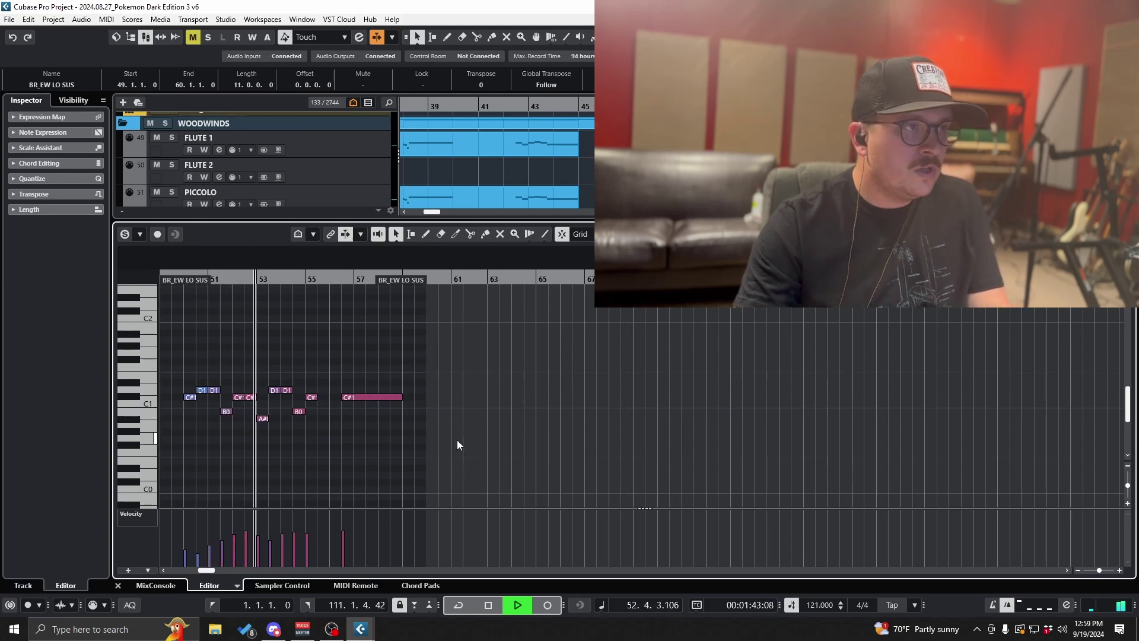
key(Return)
Step: Split the pasted Bass Clarinet part at bar 56 and try deleting the overlapping section
right_click(840, 311)
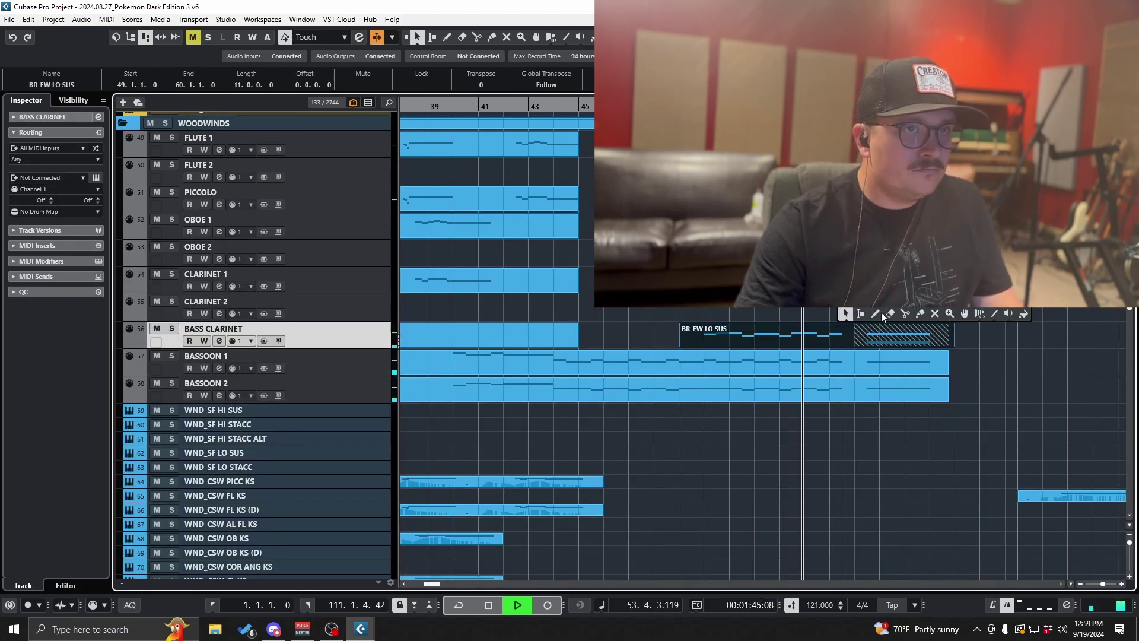
click(905, 315)
click(858, 338)
key(1)
key(Delete)
key(ctrl+z)
Step: Compare the overlapping Bass Clarinet notes from bar 56 in the key editor and delete the low brass copy there
key(Return)
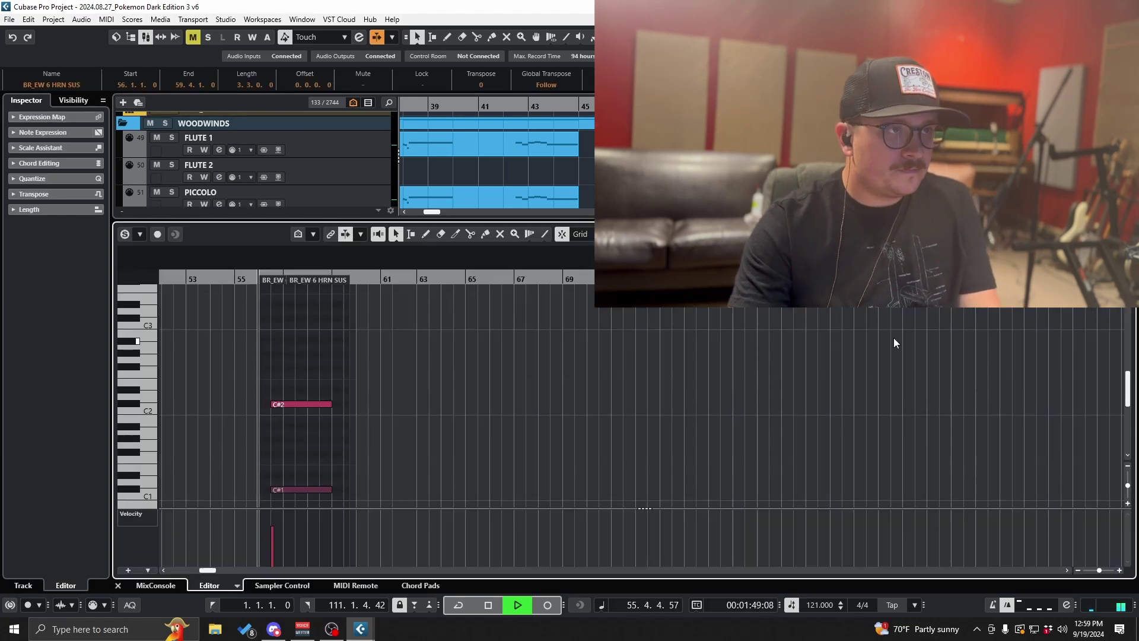
key(Return)
click(887, 423)
click(921, 335)
key(Delete)
Step: Glue the two Bass Clarinet parts at bar 56 together and lower the sustained C#2 note by one octave
right_click(871, 348)
click(874, 333)
click(834, 328)
key(1)
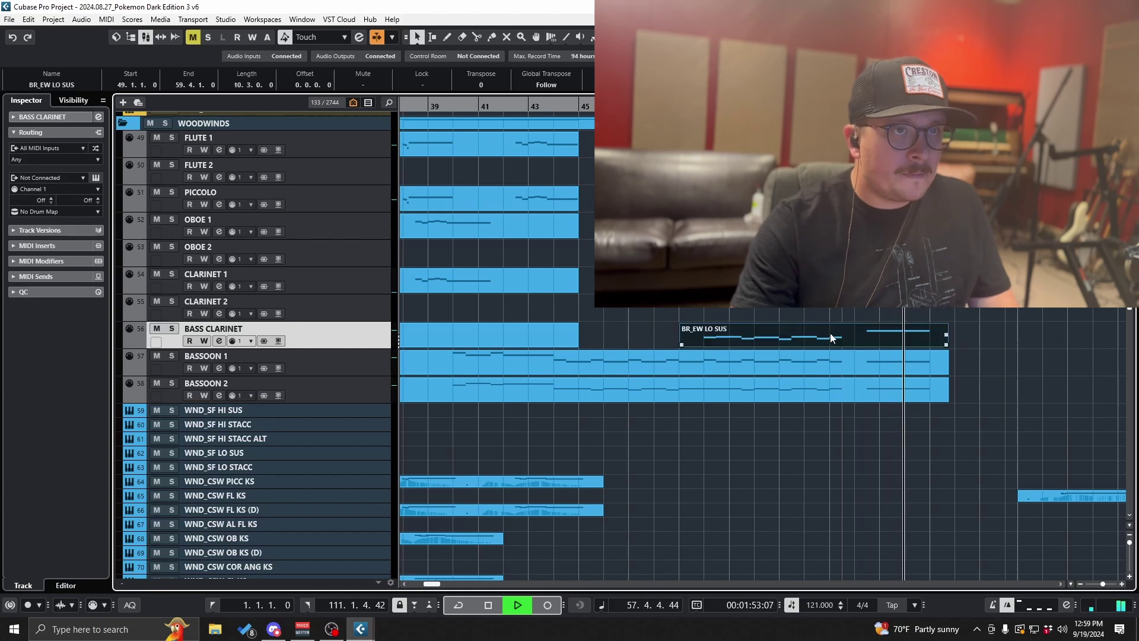
key(Return)
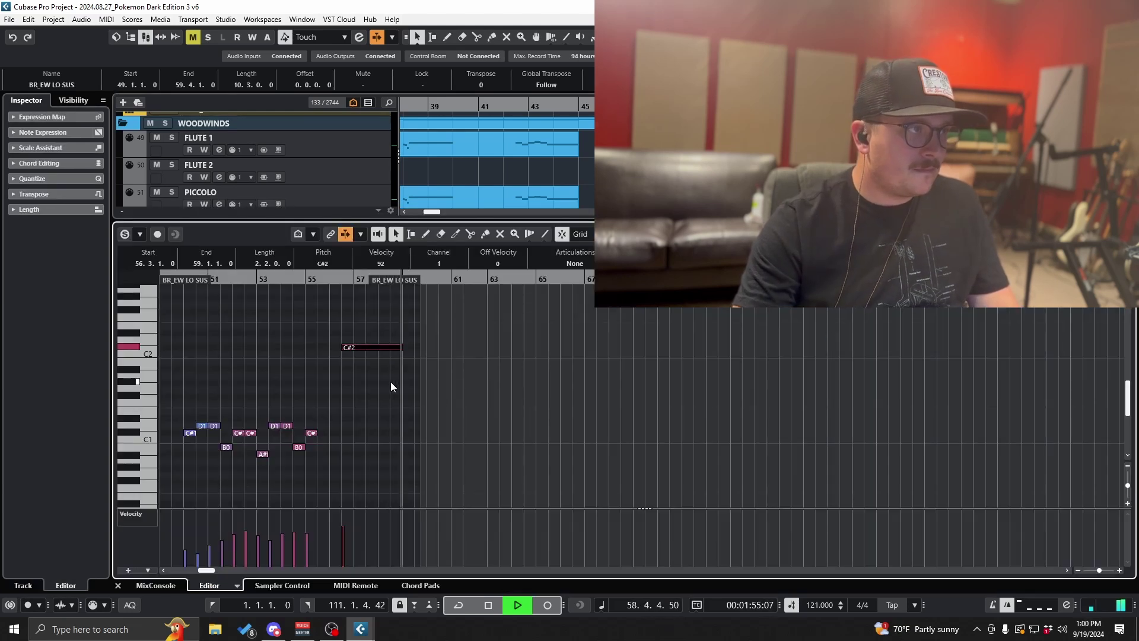
key(shift+Down)
key(Return)
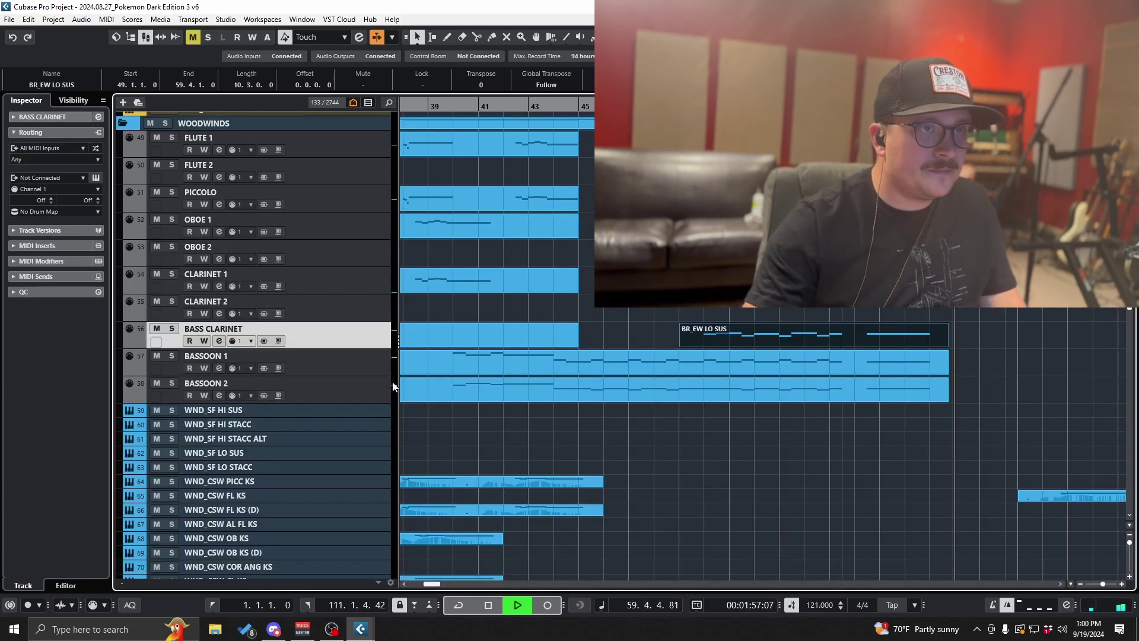
Step: Play the passage from bar 49 and glue the copied Bass Clarinet section to the earlier part on that track
click(679, 105)
key(g)
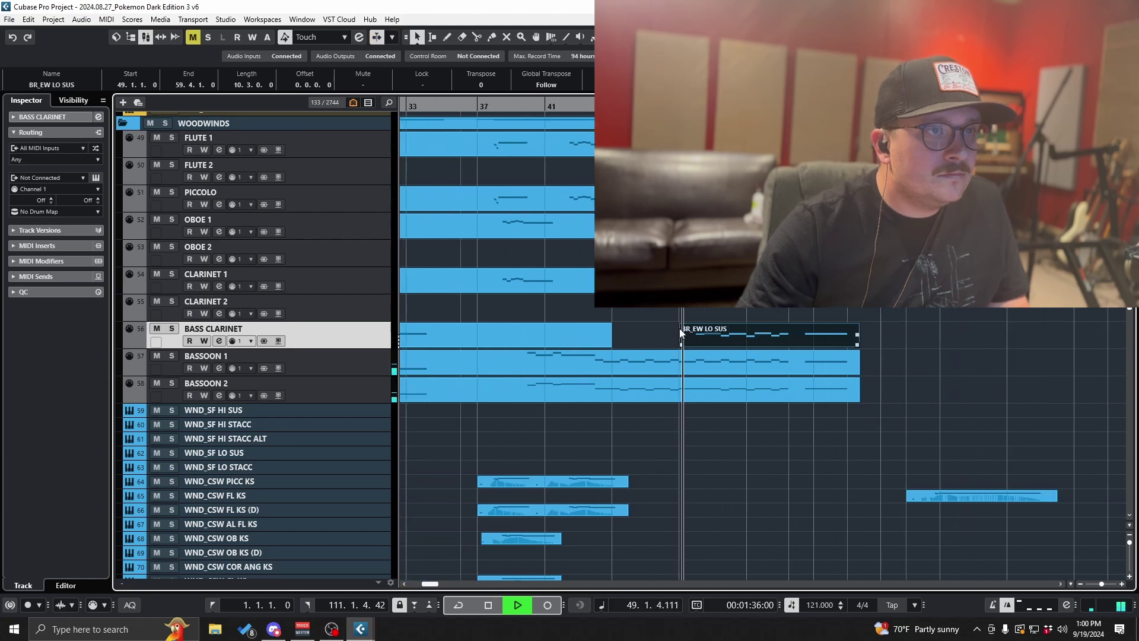
key(g)
key(2)
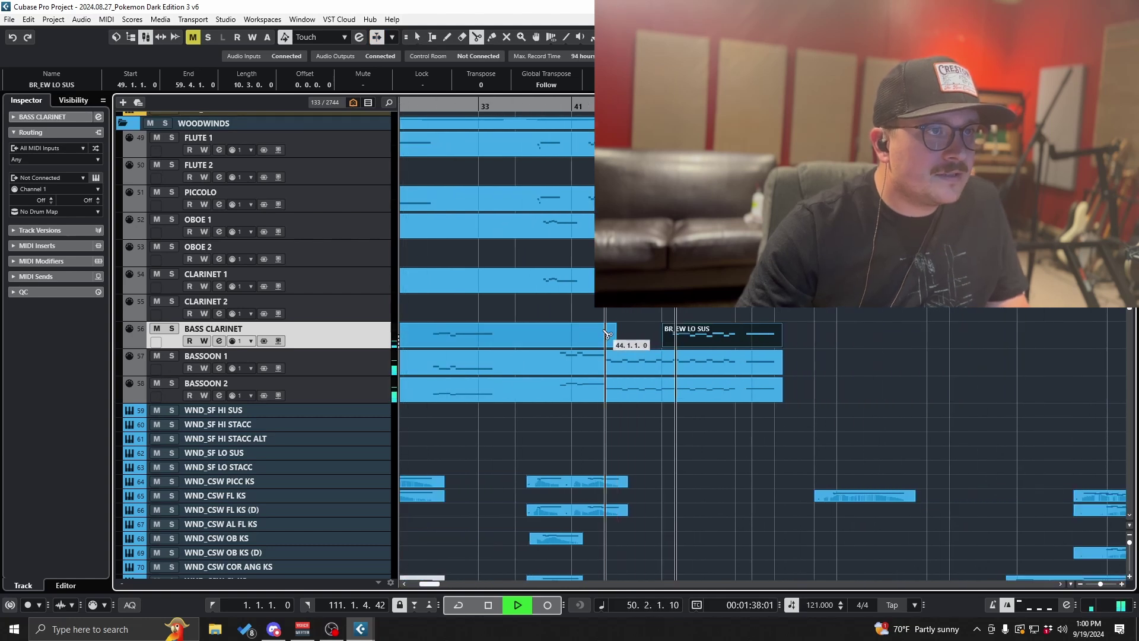
click(682, 316)
right_click(693, 316)
click(767, 317)
key(space)
click(615, 329)
right_click(617, 334)
click(617, 333)
Step: Review the brass and string parts around bars 43 to 46 during playback for lines that could double in the woodwinds
scroll(682, 355, down, 10)
scroll(683, 355, up, 10)
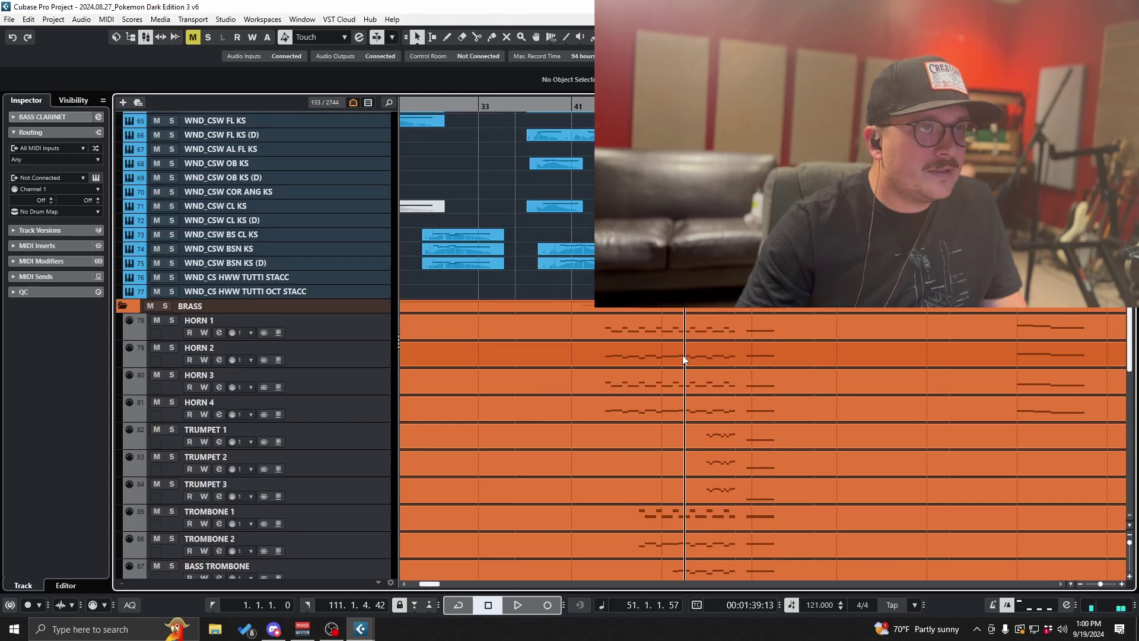
scroll(682, 355, down, 6)
scroll(682, 355, up, 8)
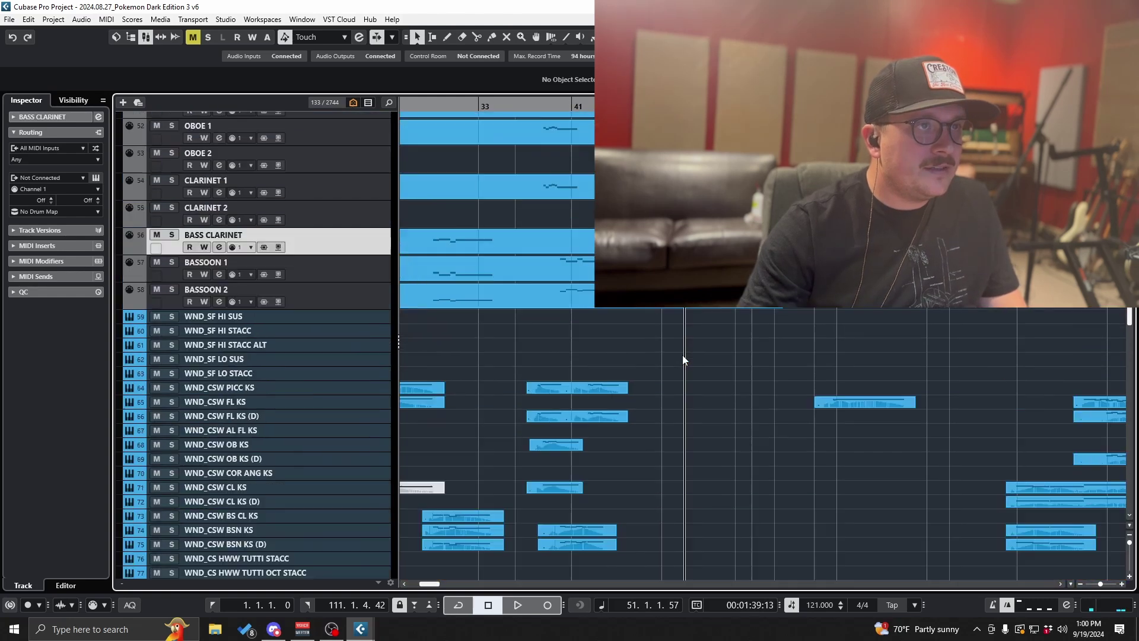
click(605, 105)
scroll(654, 372, down, 5)
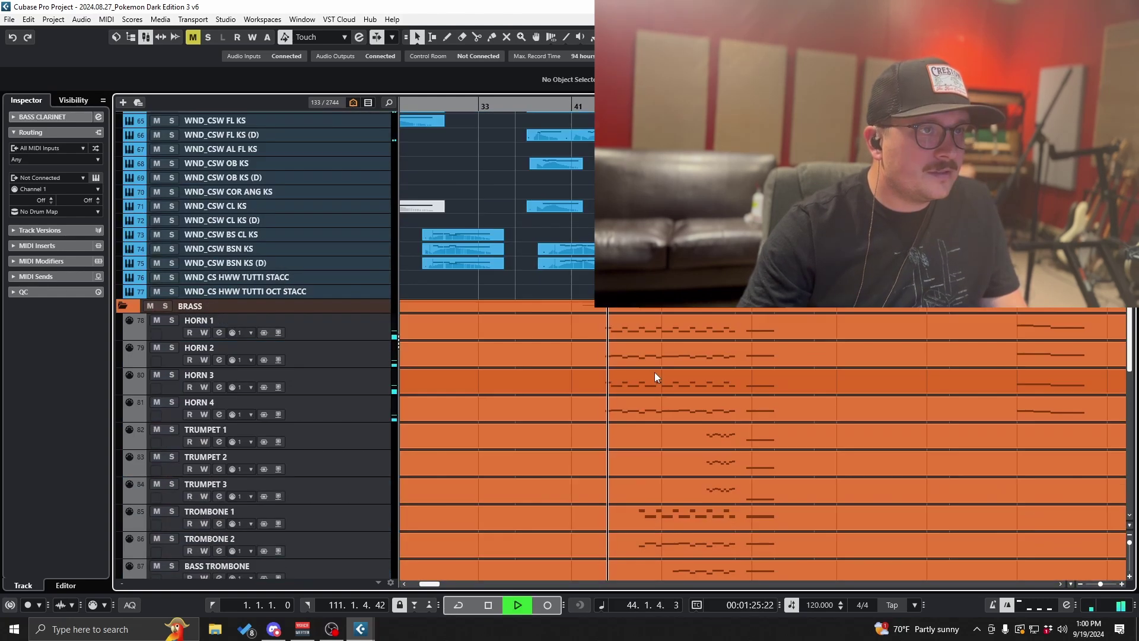
scroll(622, 337, down, 8)
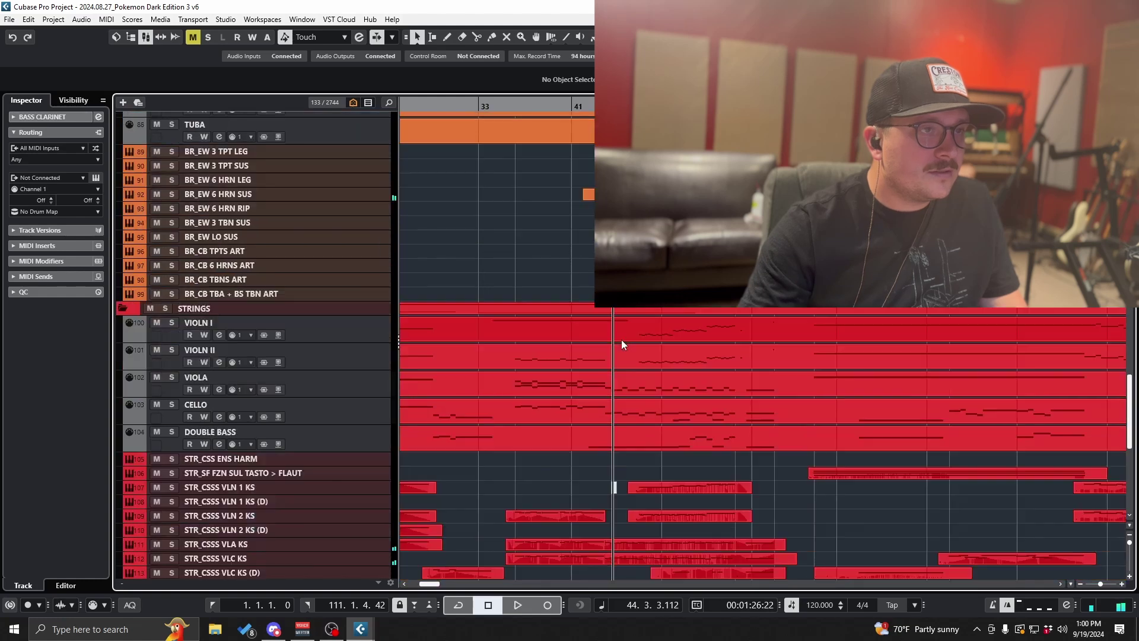
scroll(602, 332, up, 3)
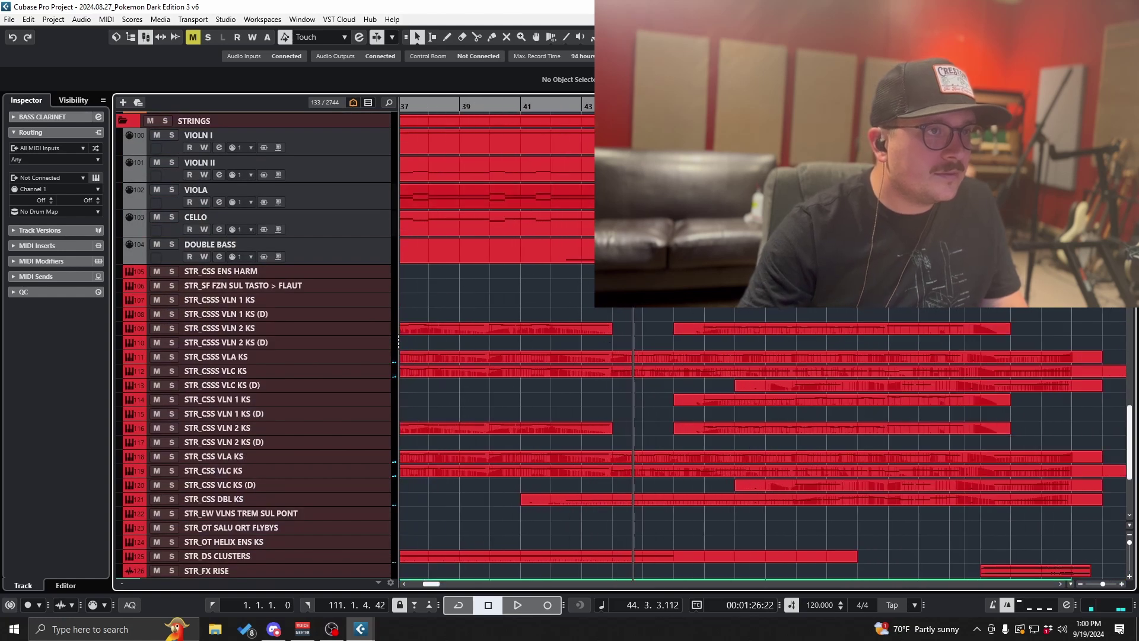
click(584, 106)
key(space)
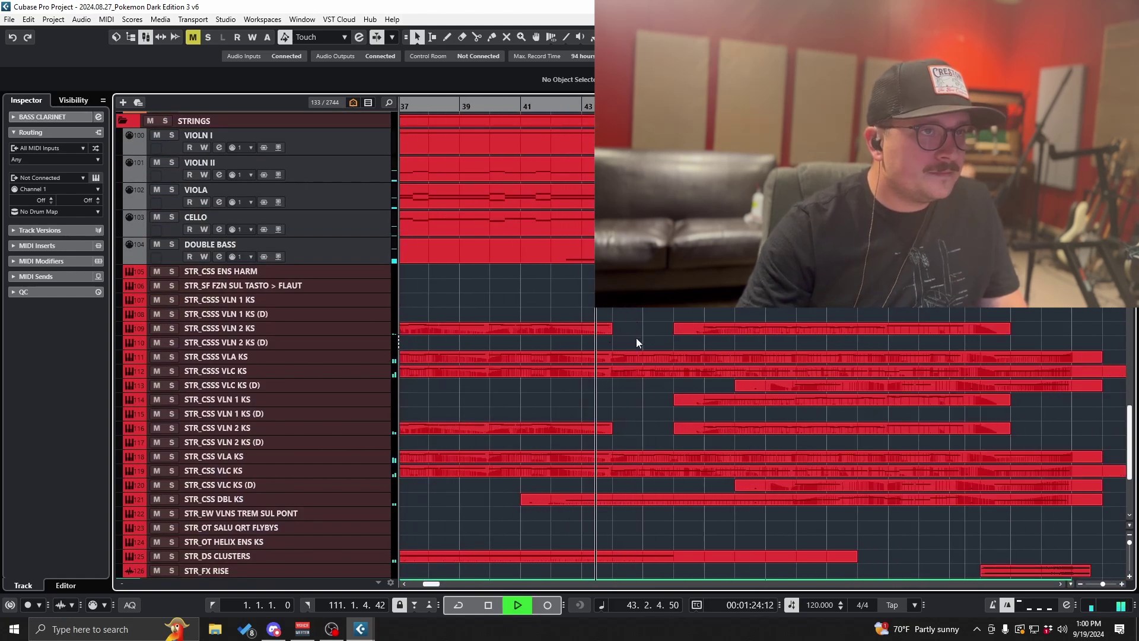
key(g)
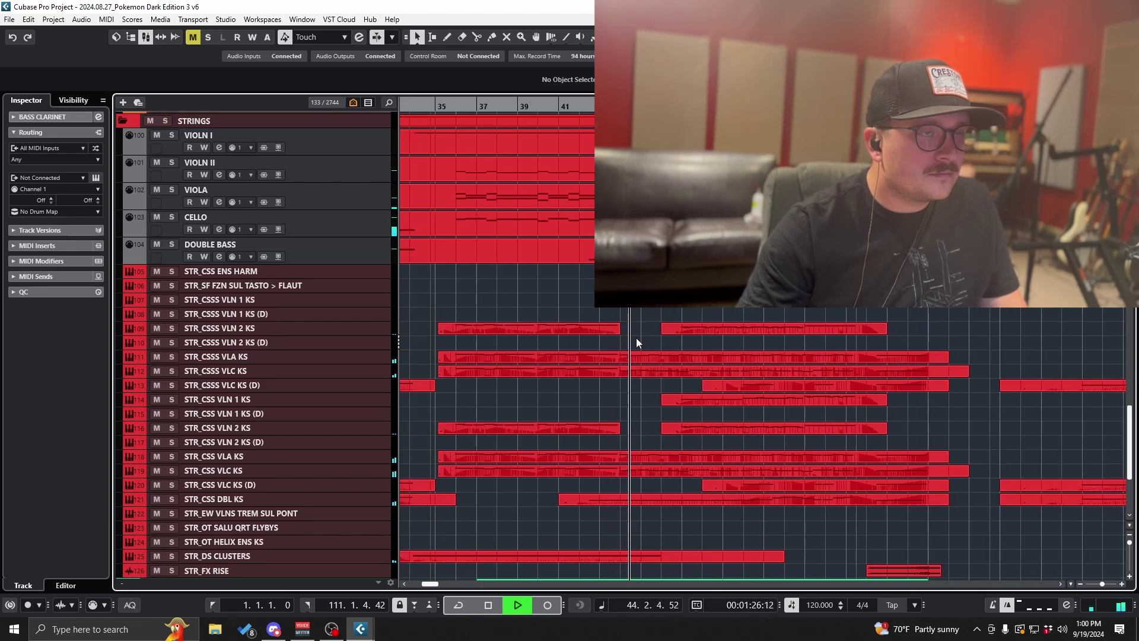
scroll(682, 350, up, 5)
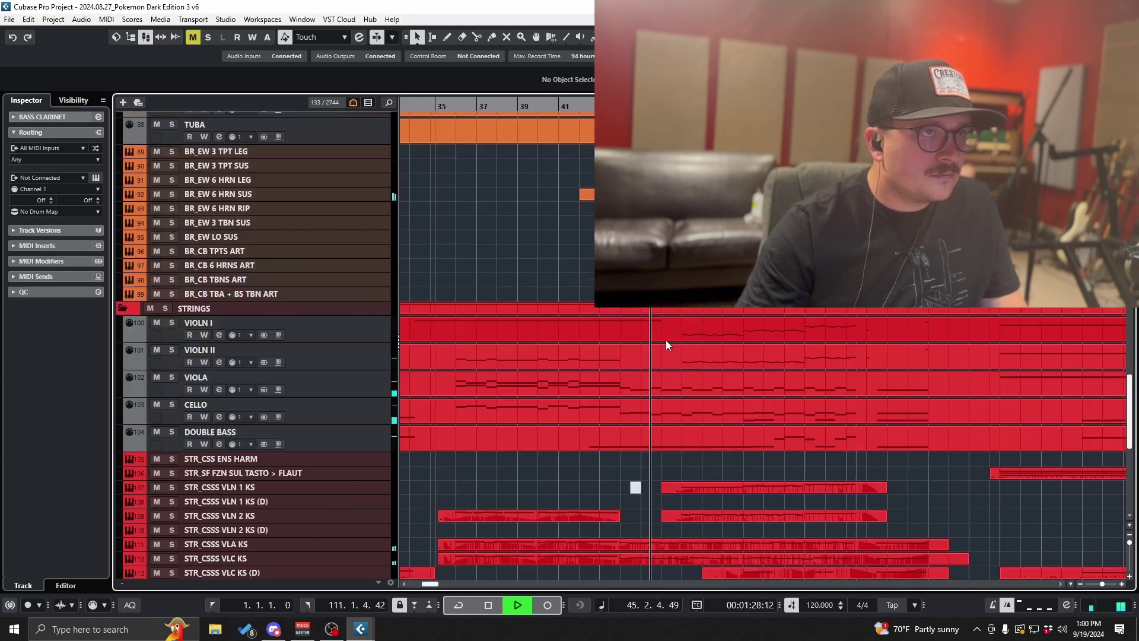
Step: Split Violin II at bars 46 and 56, copy the section between them, and undo the splits
right_click(645, 357)
click(705, 360)
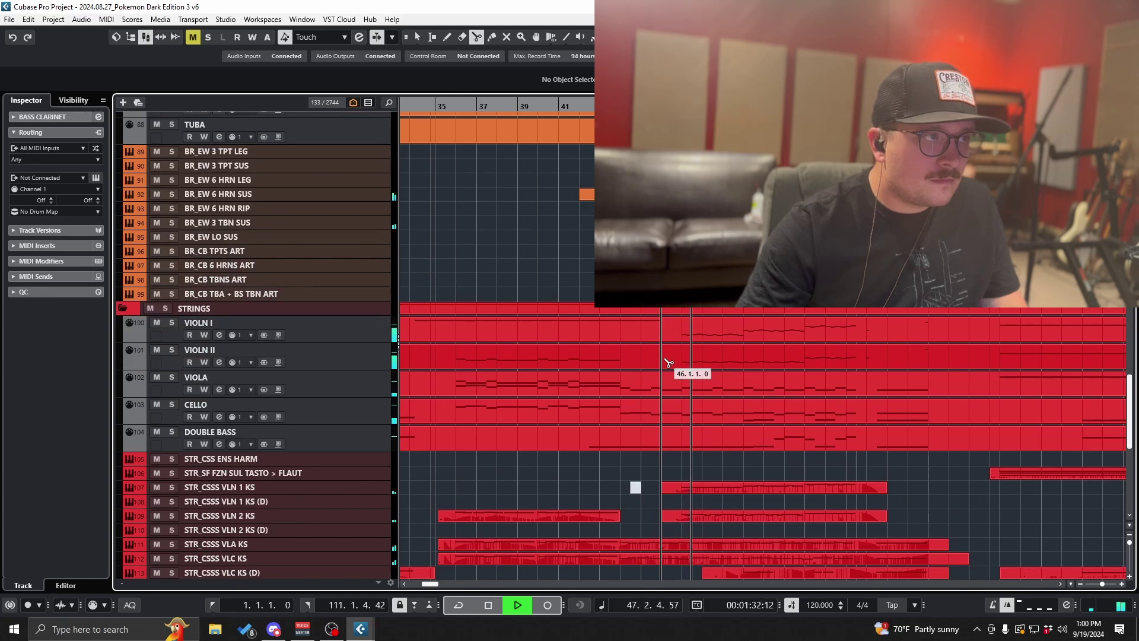
click(667, 361)
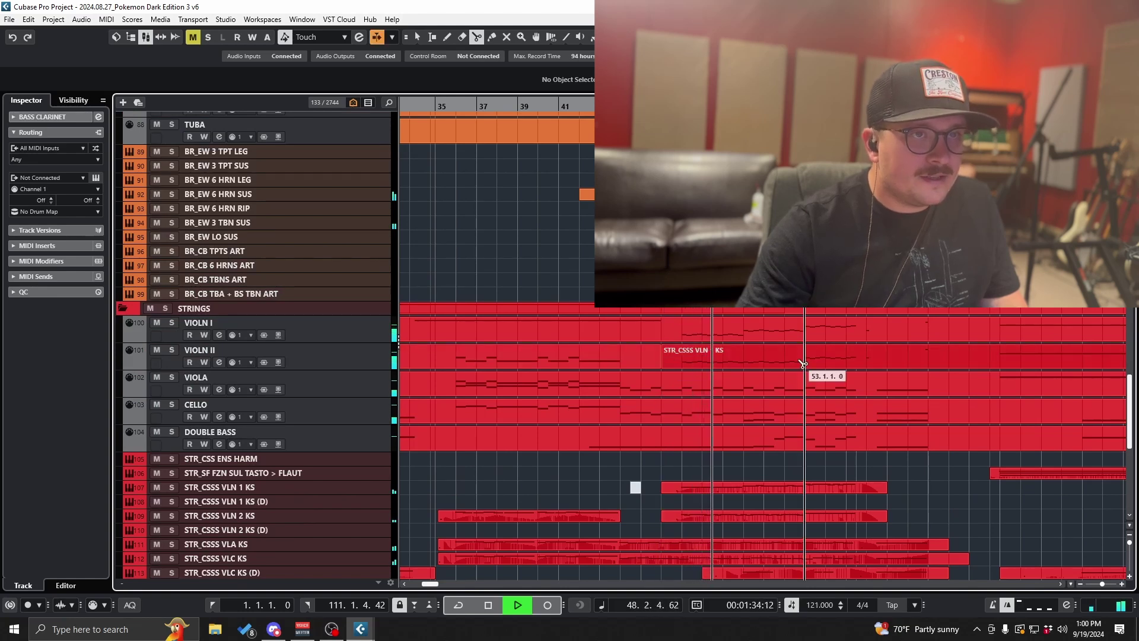
click(867, 363)
right_click(863, 362)
click(862, 360)
click(792, 359)
key(ctrl+z)
key(ctrl+z)
Step: Paste the copied violin section onto Clarinet 1 at bar 46 and inspect its notes in the key editor
scroll(703, 370, up, 3)
key(space)
scroll(715, 450, up, 4)
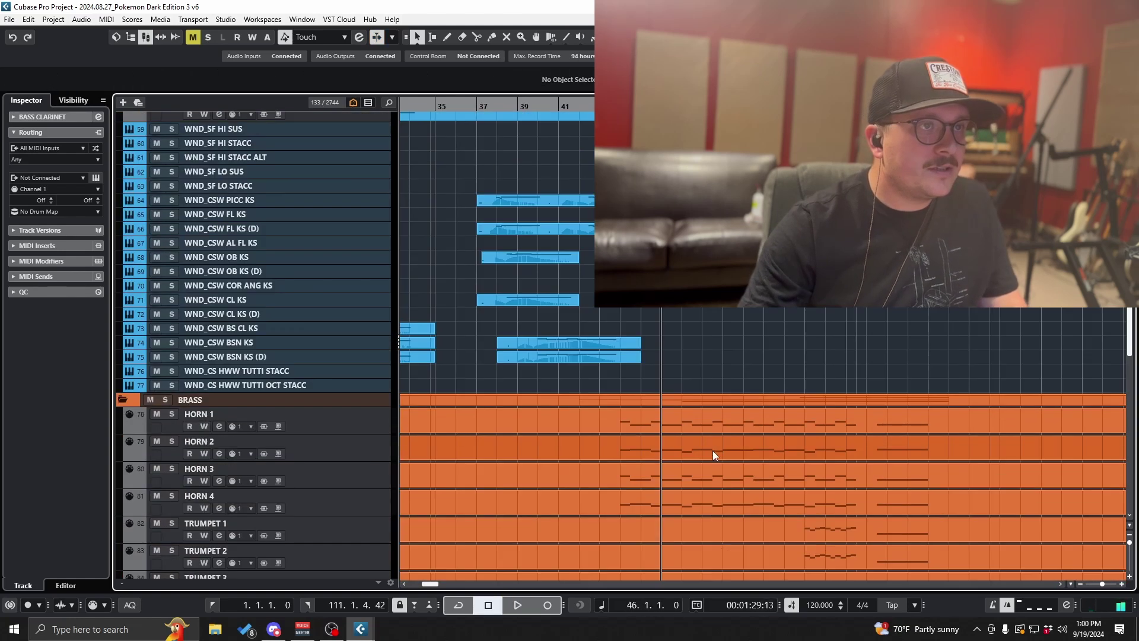
scroll(723, 445, up, 1)
scroll(724, 445, up, 3)
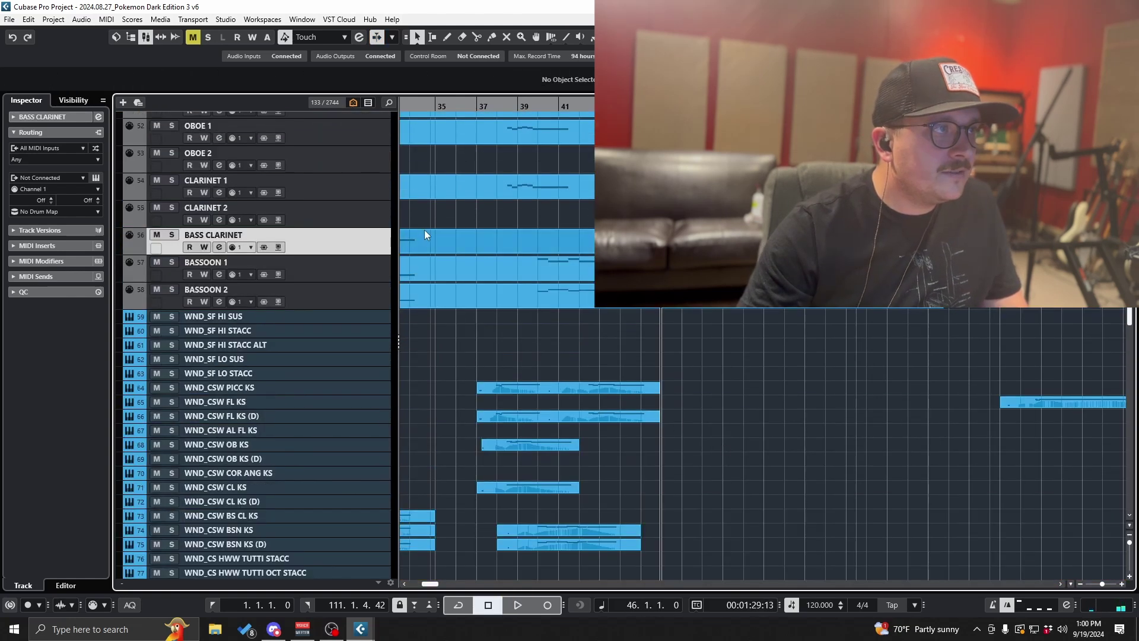
click(365, 184)
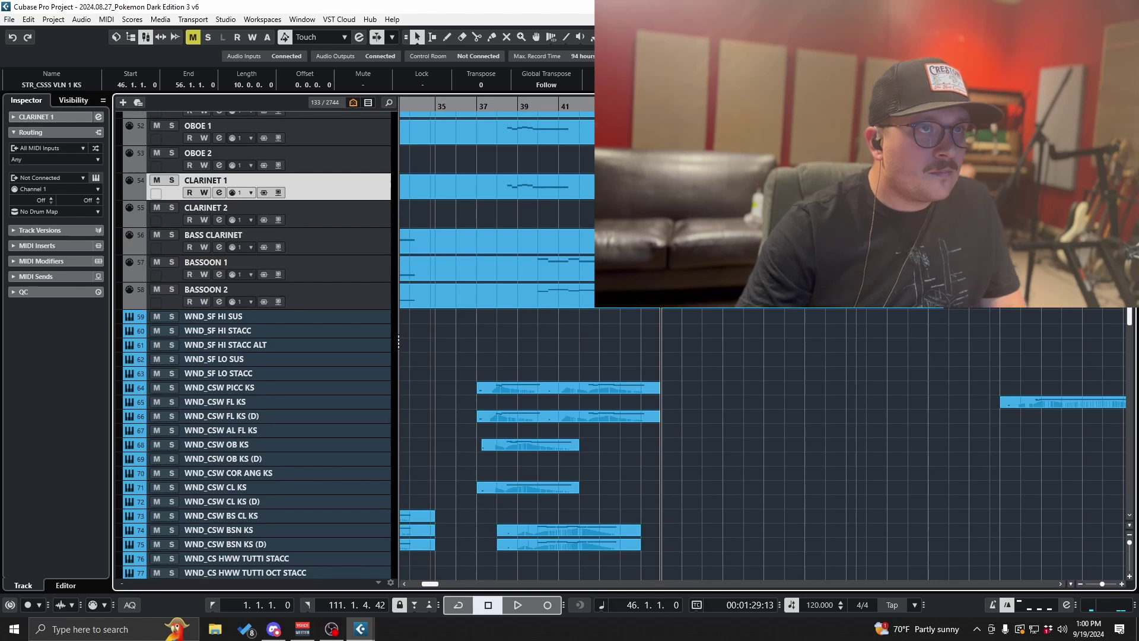
key(Return)
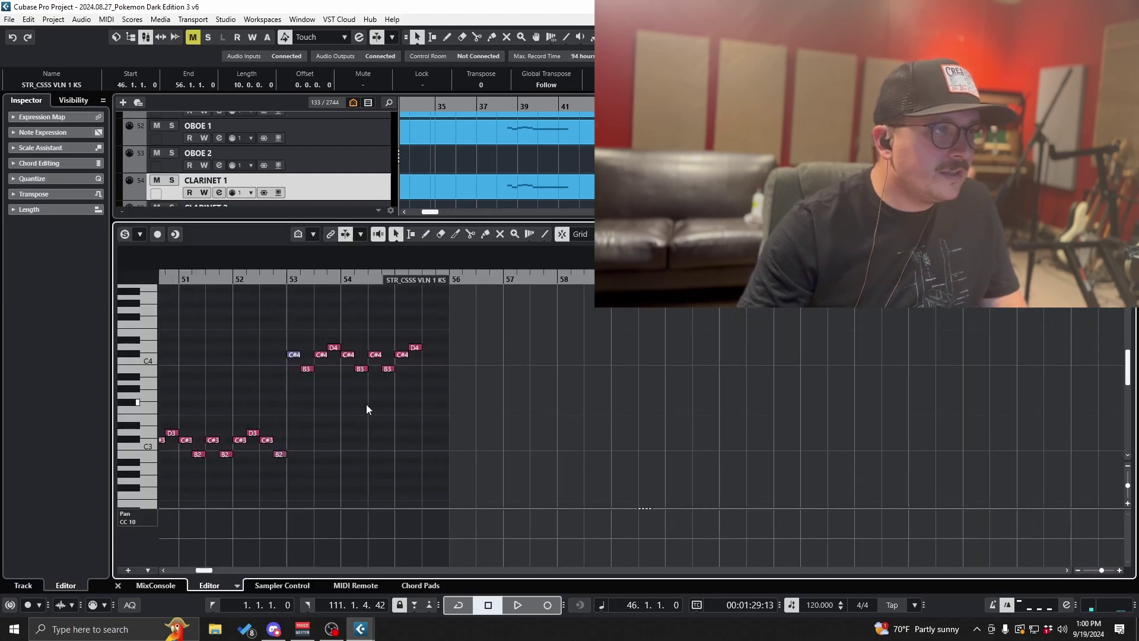
Step: Merge the Clarinet 1 sections into a single part running into bar 59 and review it during playback
key(ctrl+e)
key(ctrl+z)
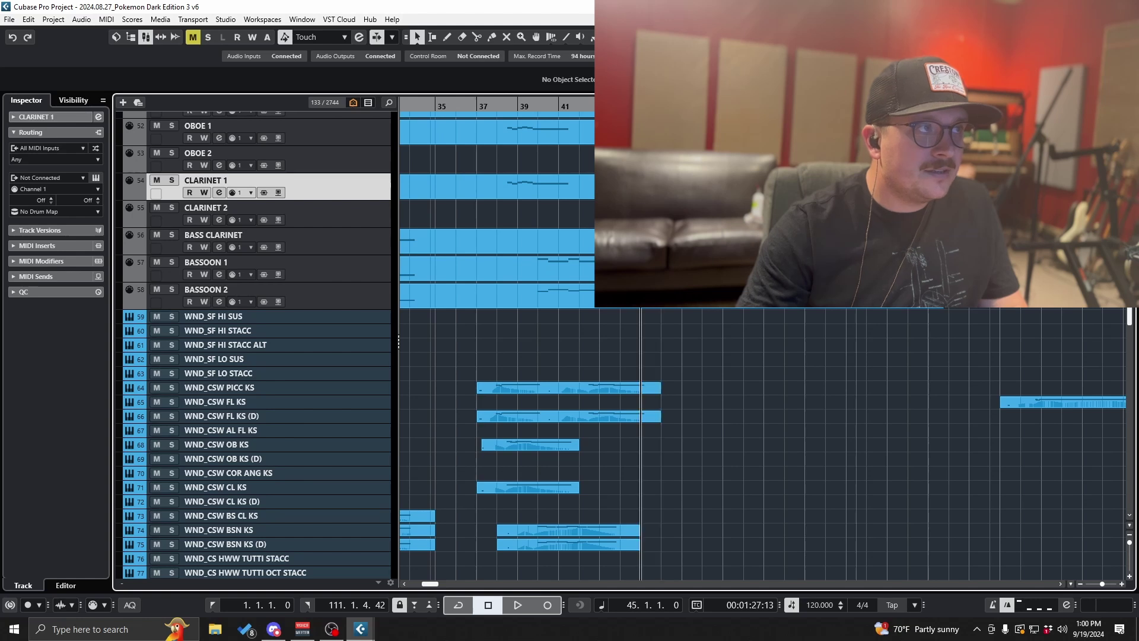
scroll(255, 344, up, 3)
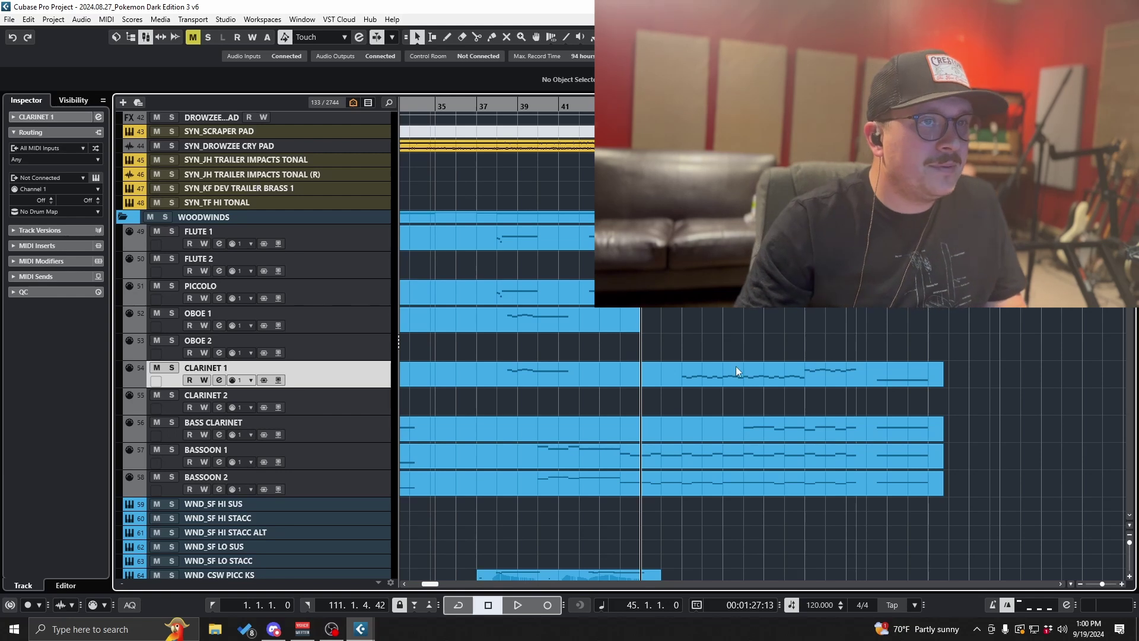
double_click(805, 373)
key(ctrl+e)
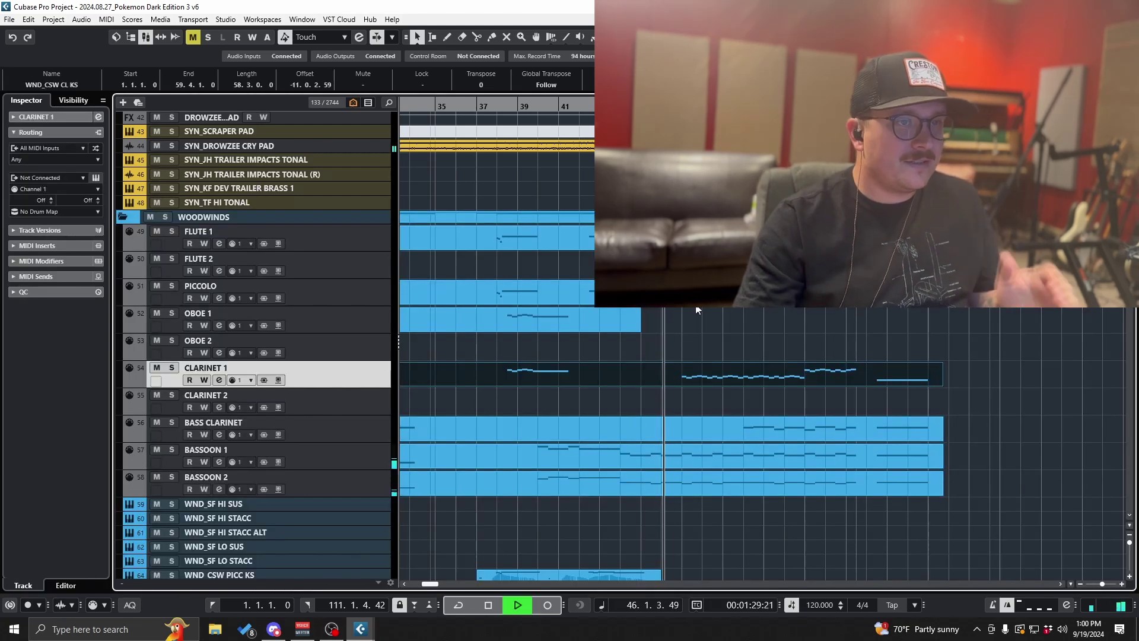
Step: Split out and copy the Violin I and Violin II section from bar 50 to 55.4, and undo the splits
scroll(731, 355, down, 3)
scroll(731, 355, down, 20)
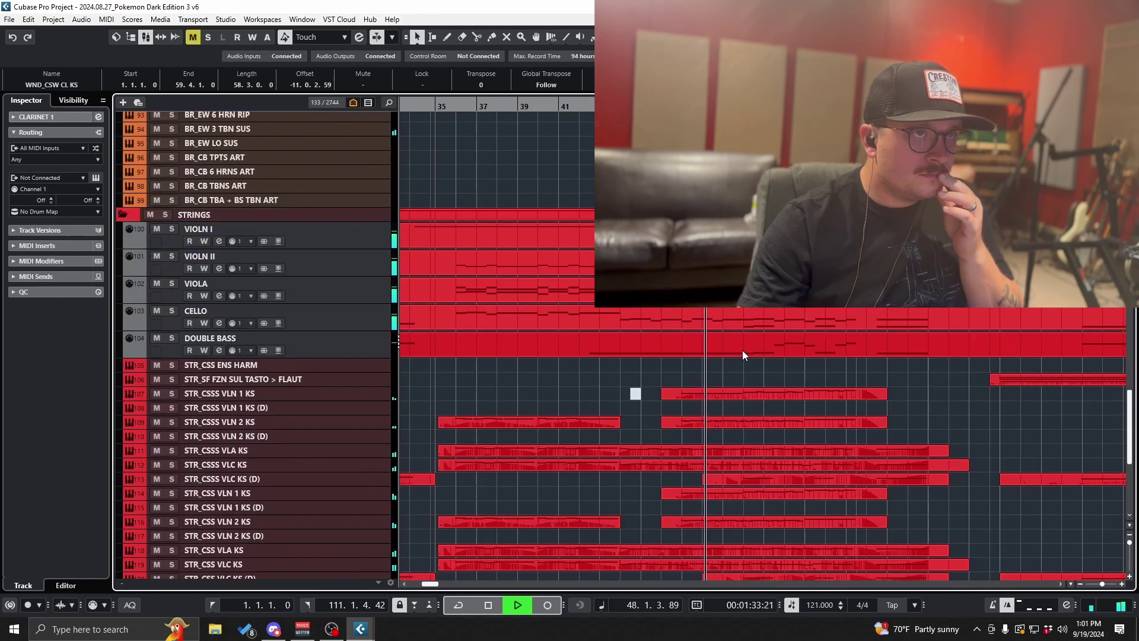
key(3)
scroll(795, 296, up, 2)
key(h)
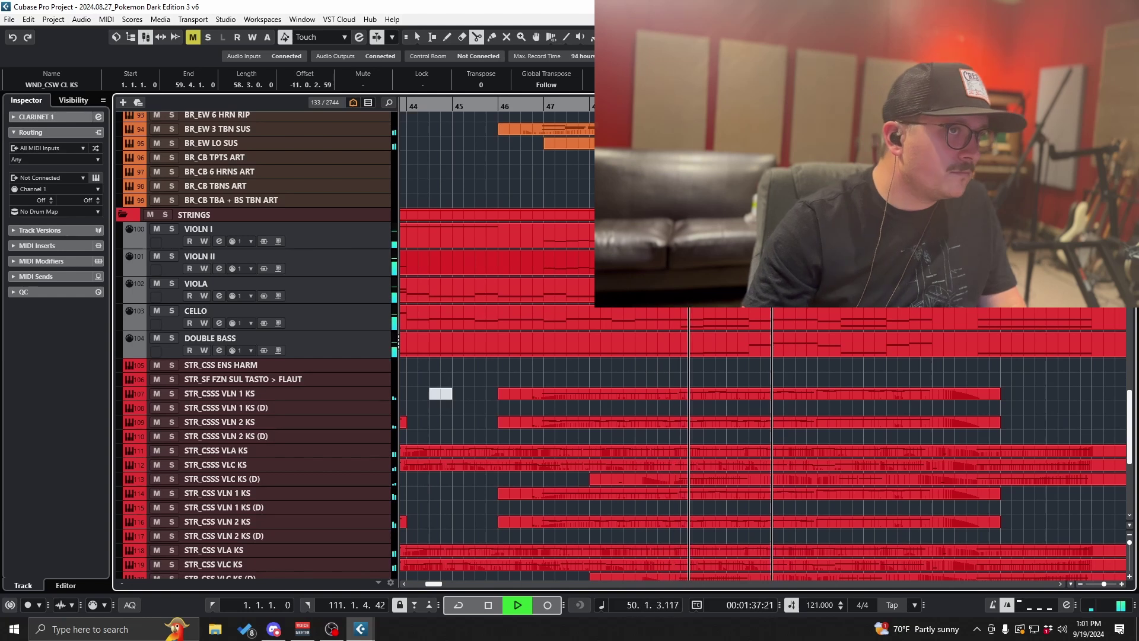
key(space)
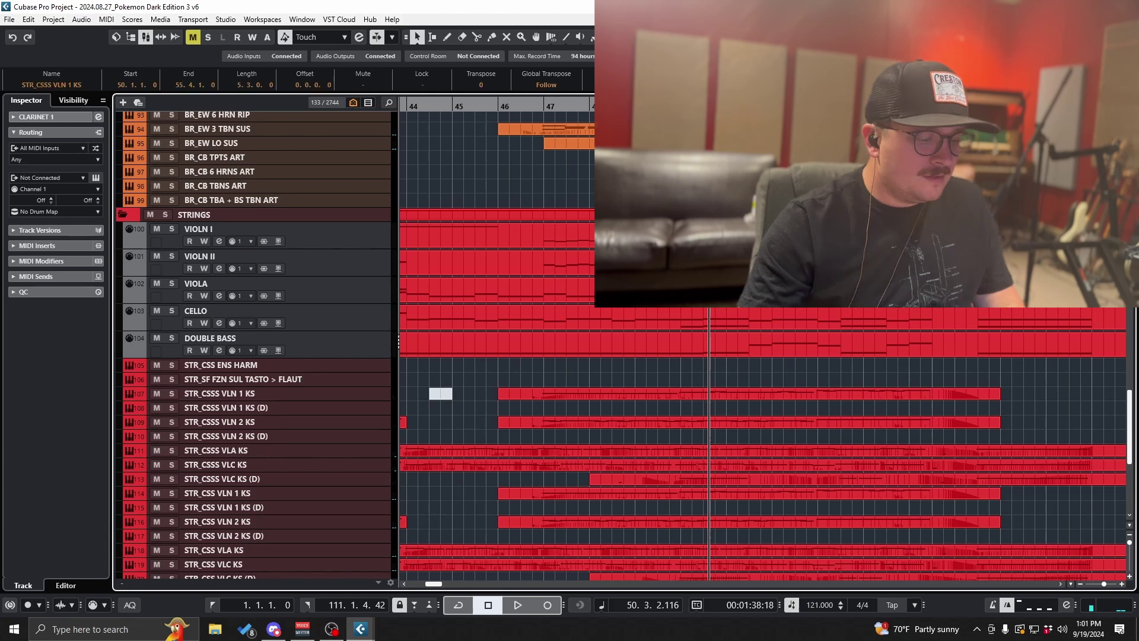
key(ctrl+z)
Step: Paste the copied violin lines onto Oboe 1 and Oboe 2 at bar 50 and extend both parts back to bar 49
scroll(763, 346, up, 12)
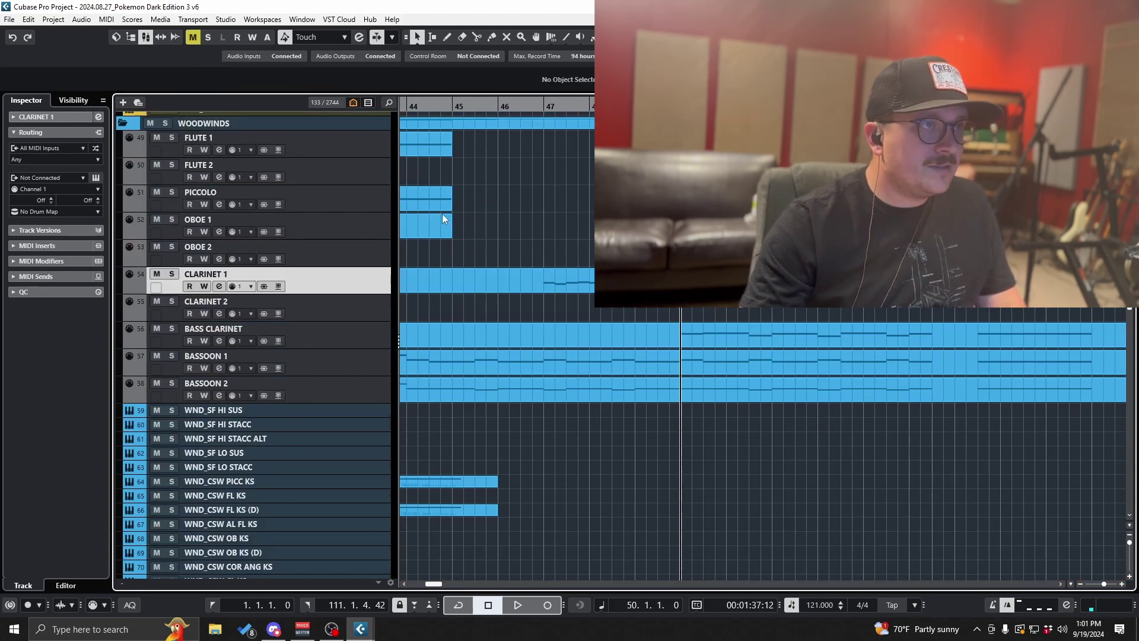
click(356, 232)
key(ctrl+z)
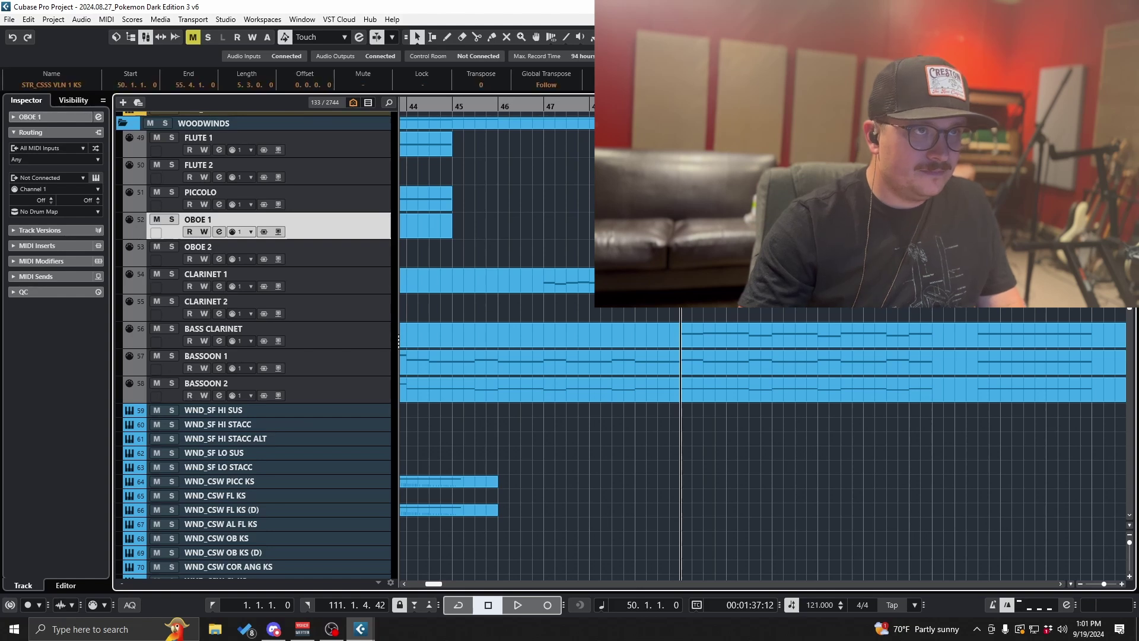
key(space)
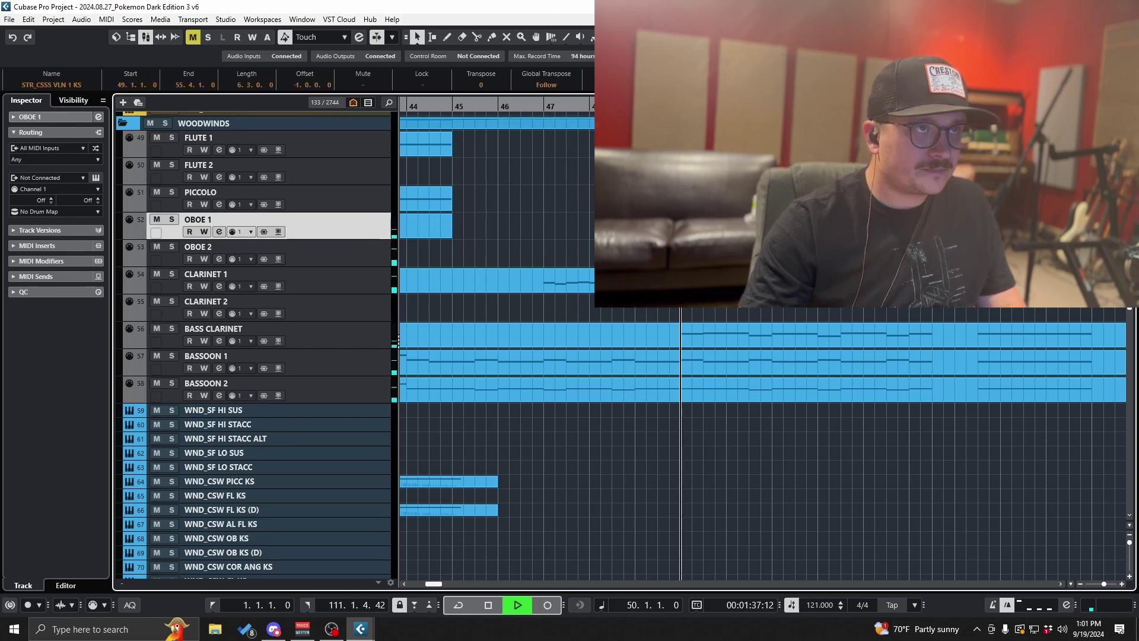
Step: Compare the pasted Oboe 1 and Oboe 2 notes in the key editor during playback
key(Return)
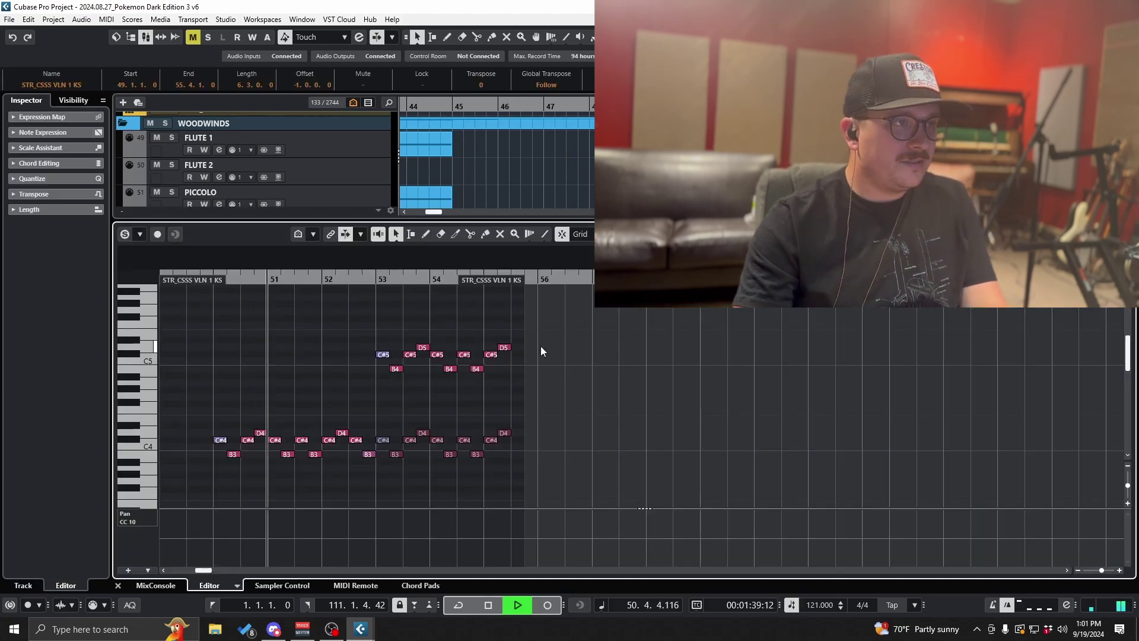
scroll(534, 362, down, 3)
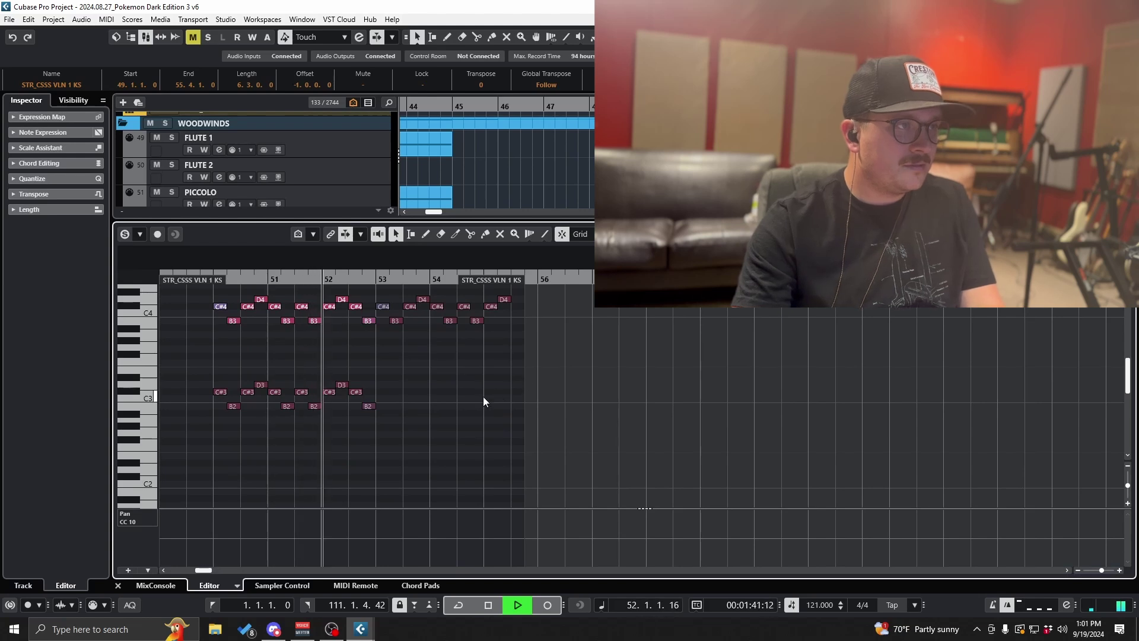
key(Return)
scroll(690, 430, down, 2)
scroll(785, 432, up, 6)
Step: Split the oboe parts at bar 53 and copy the Oboe 1 section from there onto Piccolo and Flute 1
key(space)
right_click(725, 414)
click(790, 419)
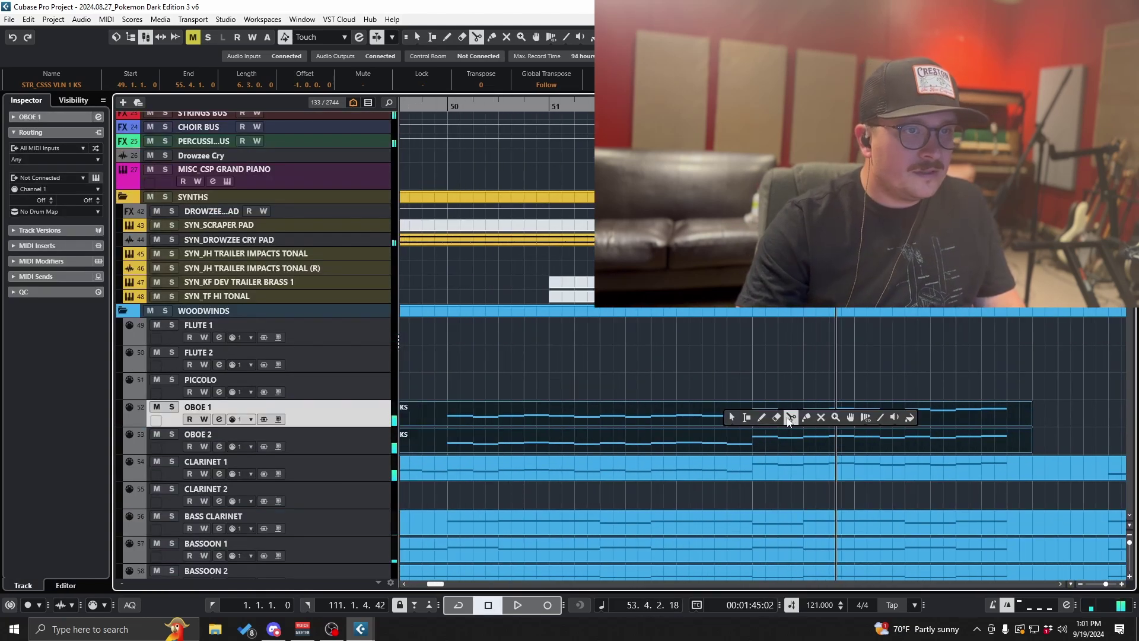
click(753, 420)
key(1)
click(776, 407)
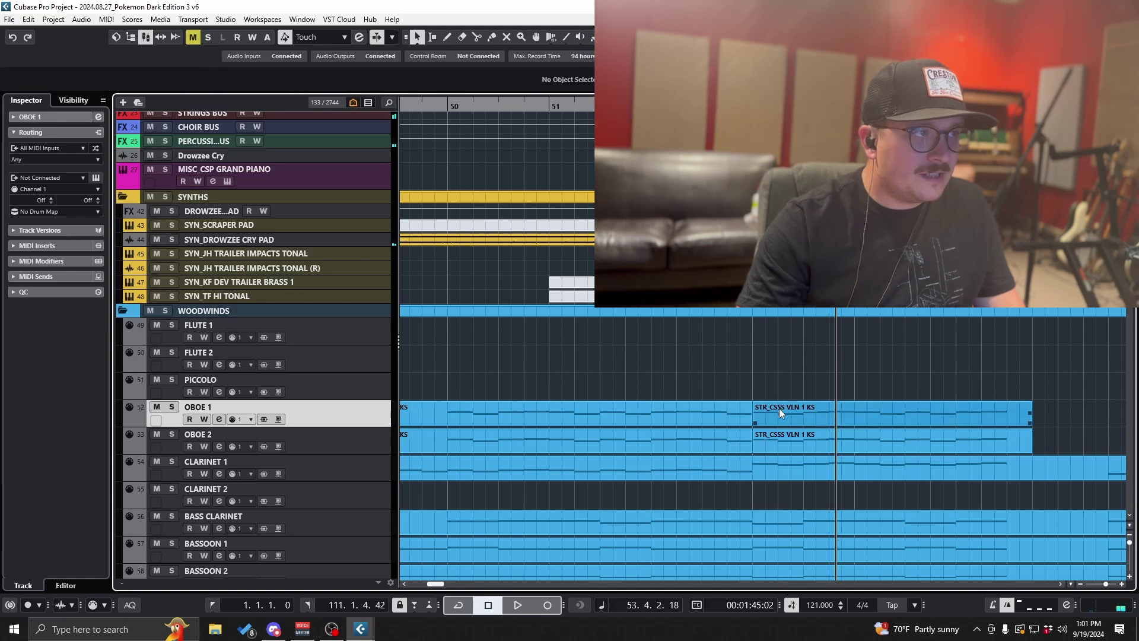
drag(779, 410, 785, 338)
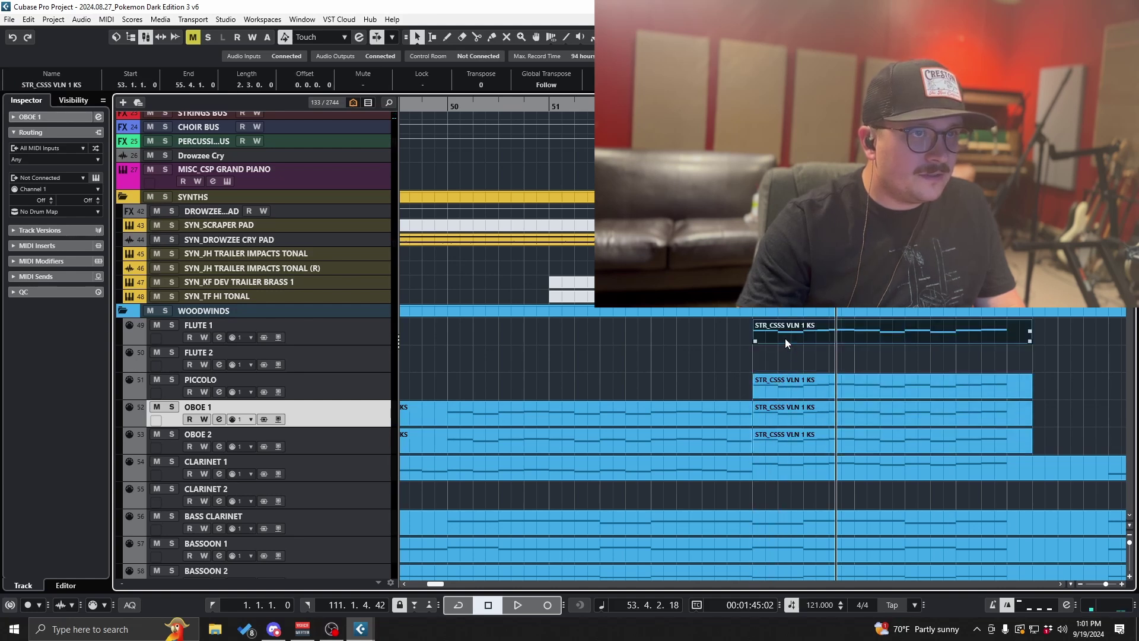
Step: Glue the split Oboe 1 and Oboe 2 parts back together at bar 53 and play the passage
scroll(774, 375, down, 4)
right_click(710, 408)
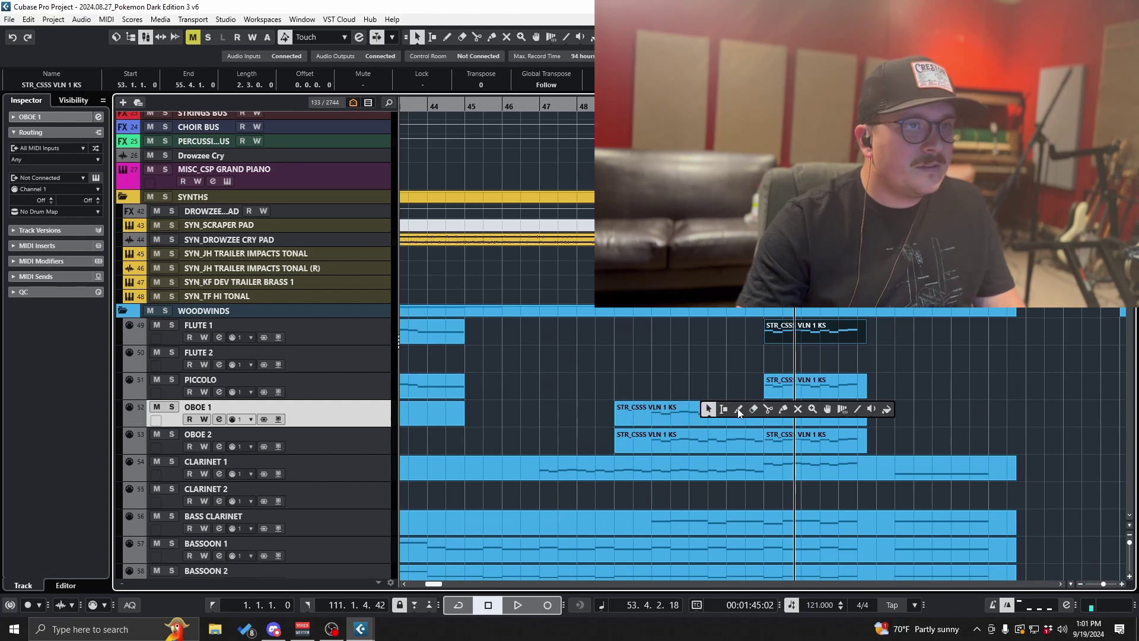
click(784, 408)
click(755, 418)
click(757, 432)
right_click(758, 433)
click(758, 433)
click(597, 106)
key(space)
key(g)
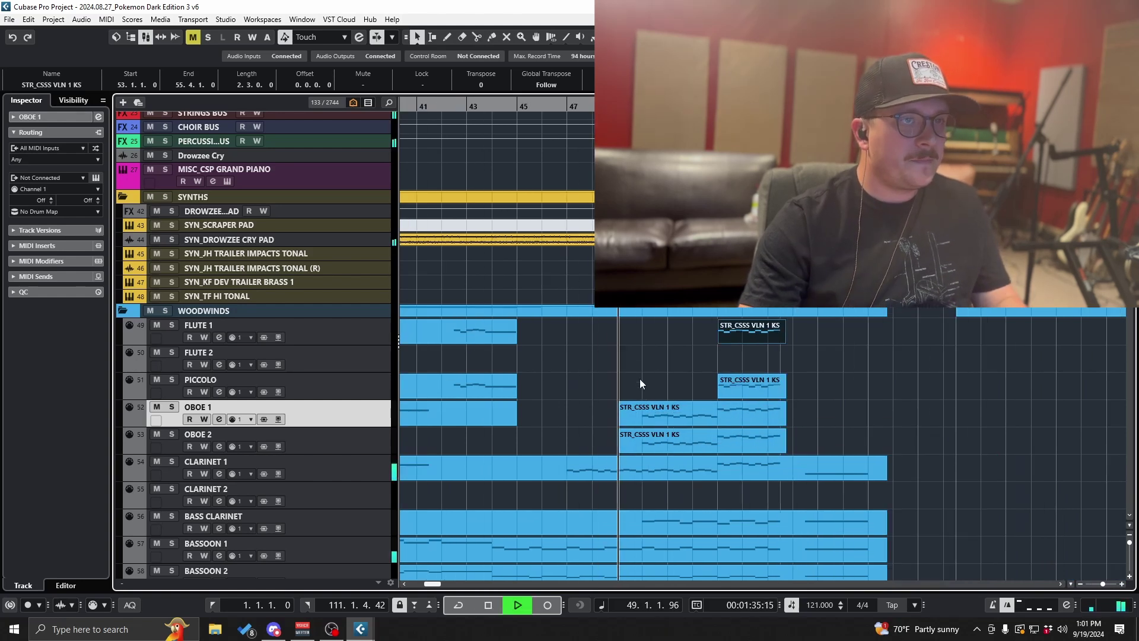
Step: Lower the Oboe 1 and Oboe 2 notes from bar 53 onward by one octave in the key editor
drag(822, 413, 753, 428)
double_click(752, 412)
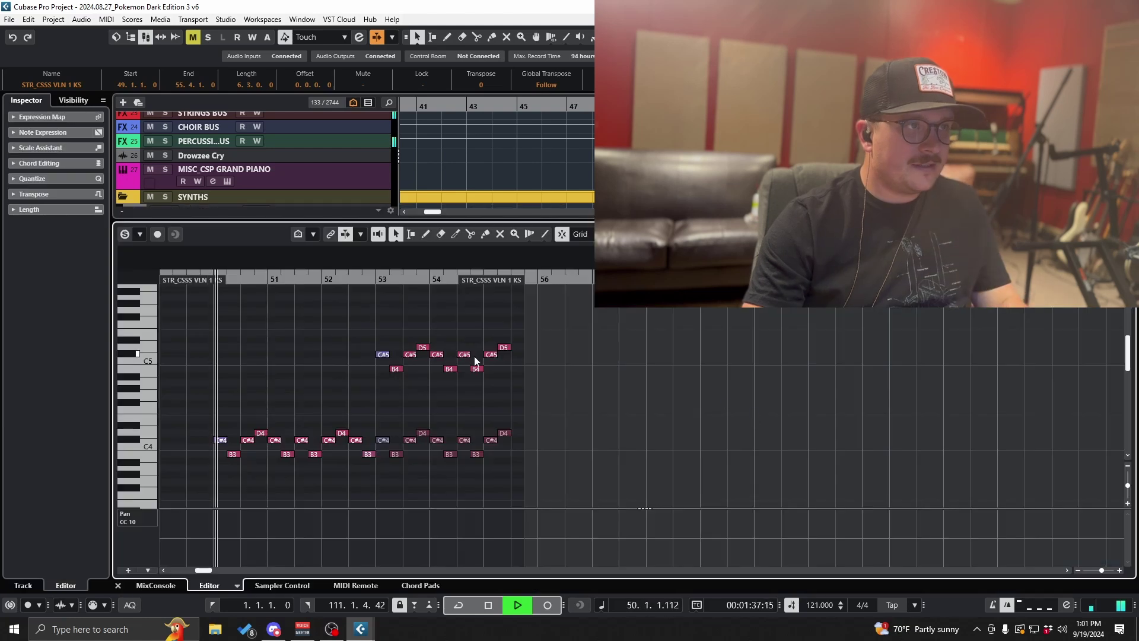
drag(383, 297, 509, 432)
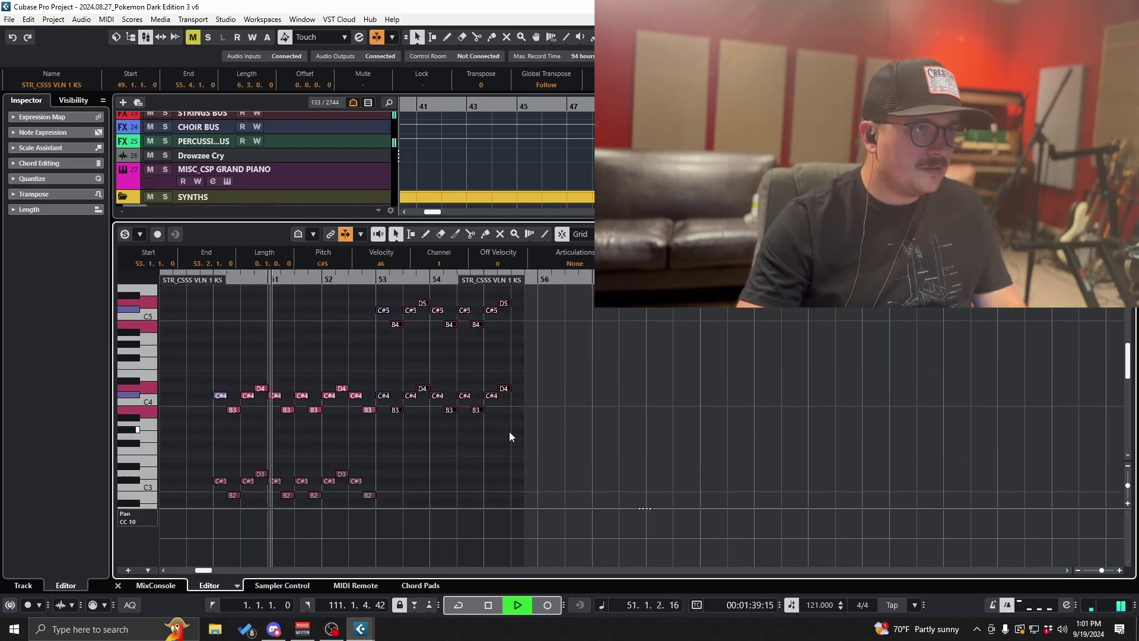
key(shift+Down)
scroll(499, 432, down, 2)
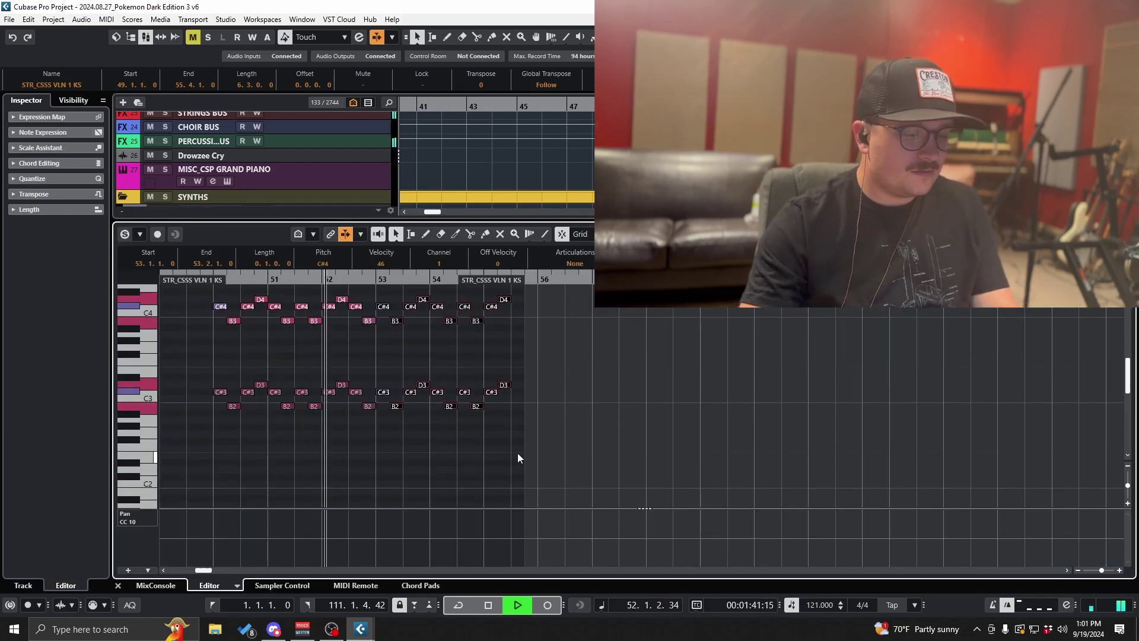
Step: Review the Flute 1, Piccolo, Oboe 1 and Oboe 2 parts from bar 53 together in the key editor during playback
key(Return)
drag(815, 441, 749, 333)
key(ctrl+e)
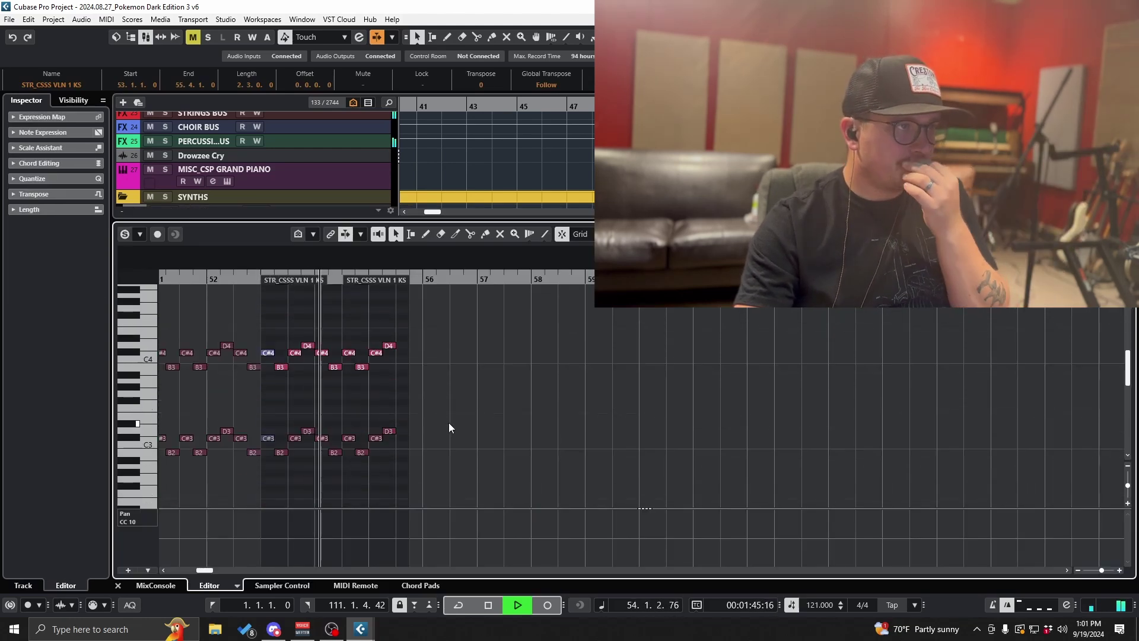
key(ctrl+e)
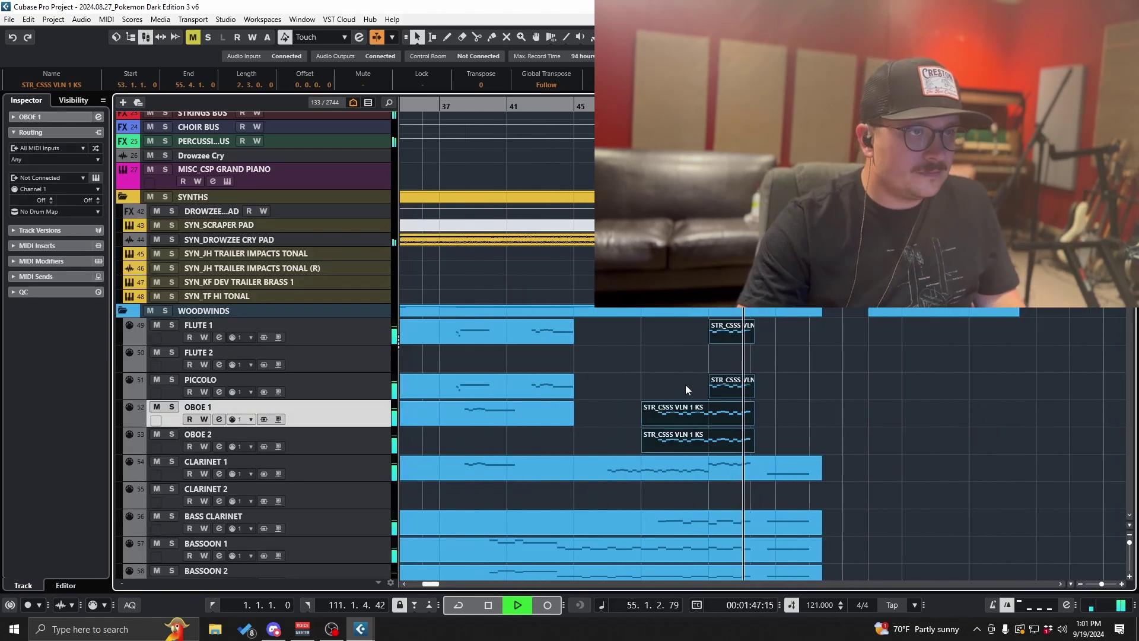
Step: Glue the pasted parts on Oboe 1, Piccolo and Flute 1 to the earlier parts on the same tracks
scroll(681, 384, down, 3)
key(space)
right_click(549, 339)
click(620, 338)
scroll(621, 333, down, 4)
scroll(612, 340, down, 3)
click(548, 228)
click(550, 199)
click(553, 138)
right_click(545, 137)
click(550, 143)
Step: Extend the start of the Oboe 2 part back to bar 1
click(561, 228)
click(568, 262)
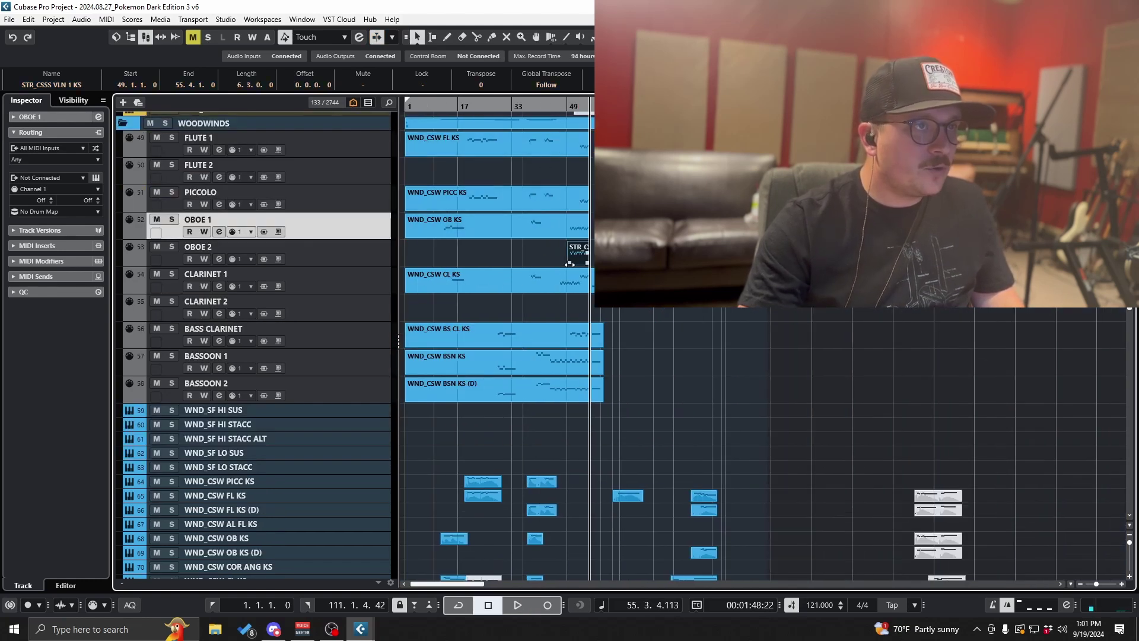
drag(550, 266, 395, 262)
key(h)
key(h)
key(h)
key(h)
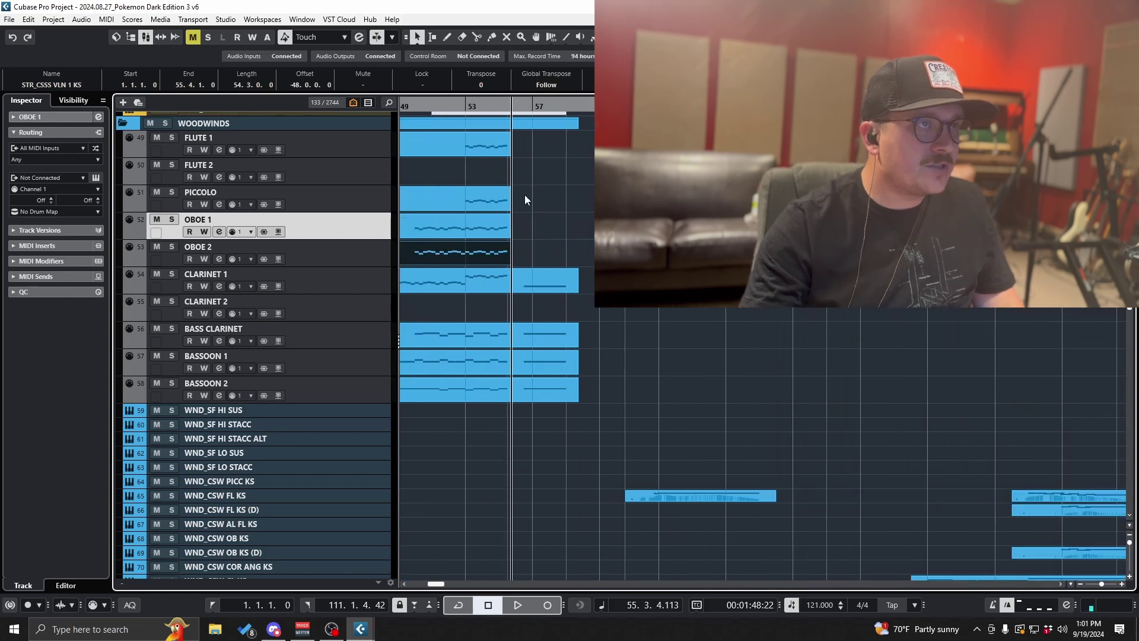
Step: Play the arrangement from bar 53 and examine the woodwind and horn parts there
click(466, 106)
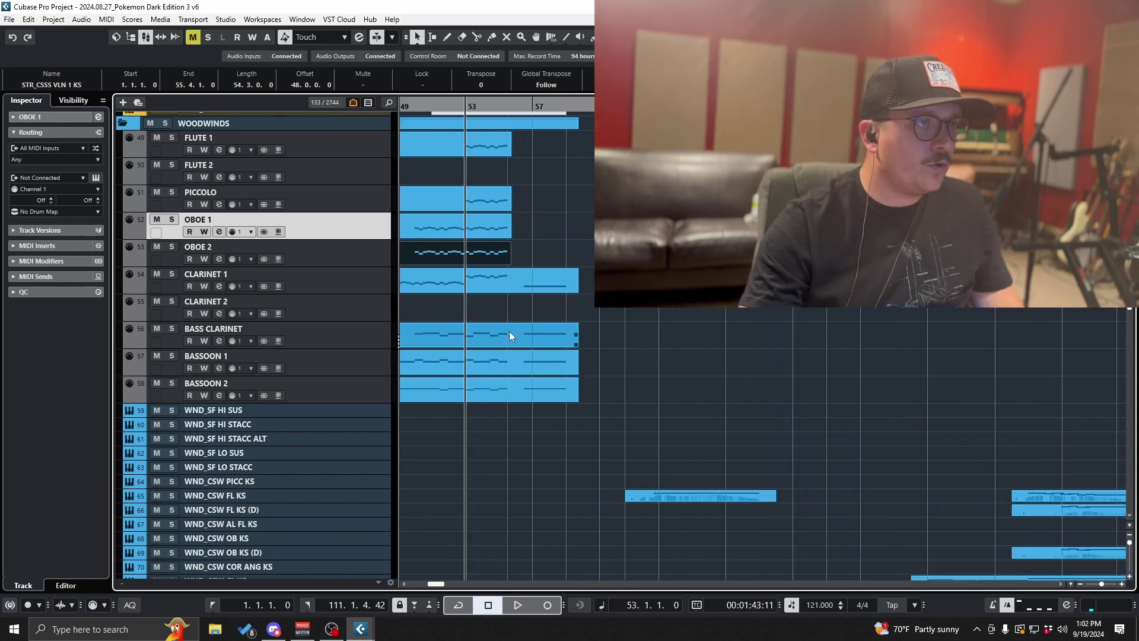
scroll(511, 333, down, 3)
scroll(514, 333, left, 3)
click(732, 390)
key(space)
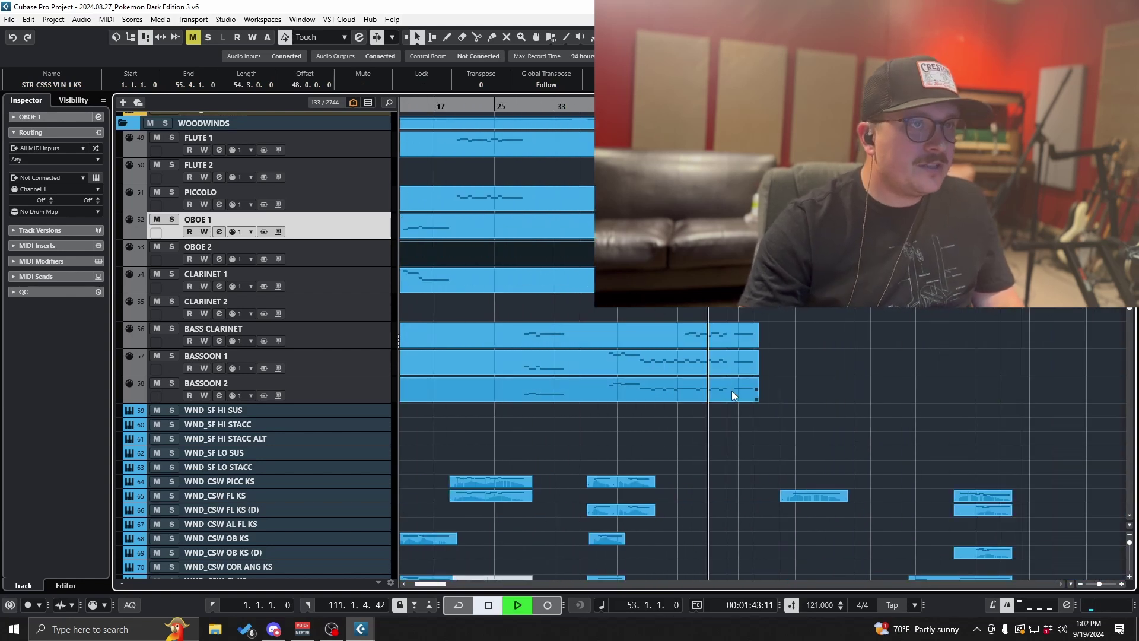
key(h)
key(h)
scroll(730, 398, down, 6)
key(space)
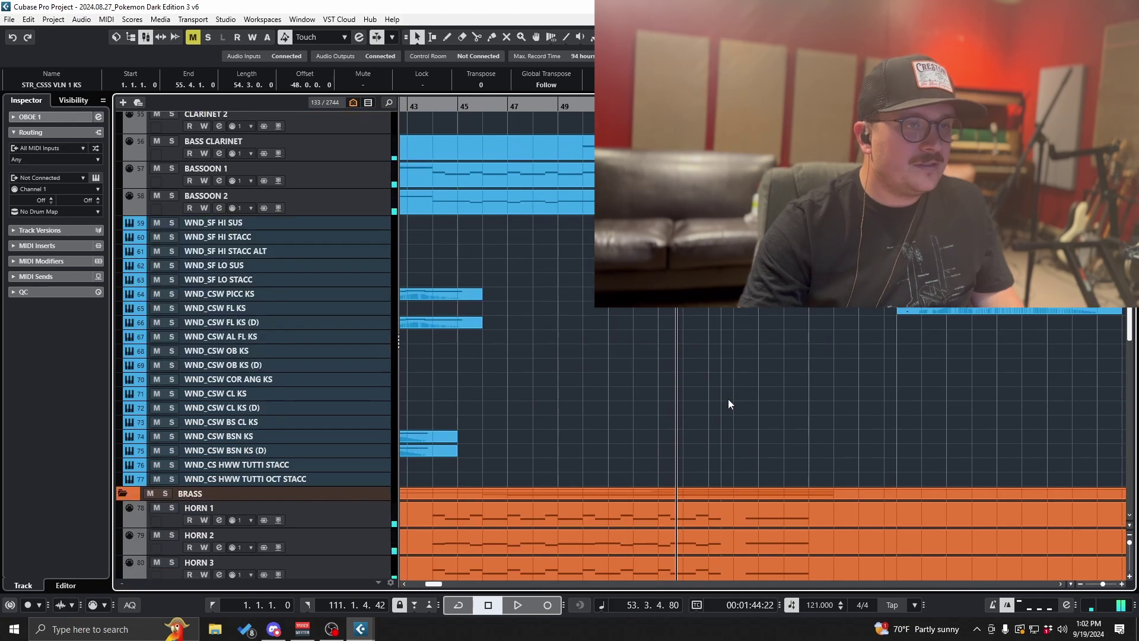
scroll(751, 401, up, 4)
scroll(757, 404, up, 3)
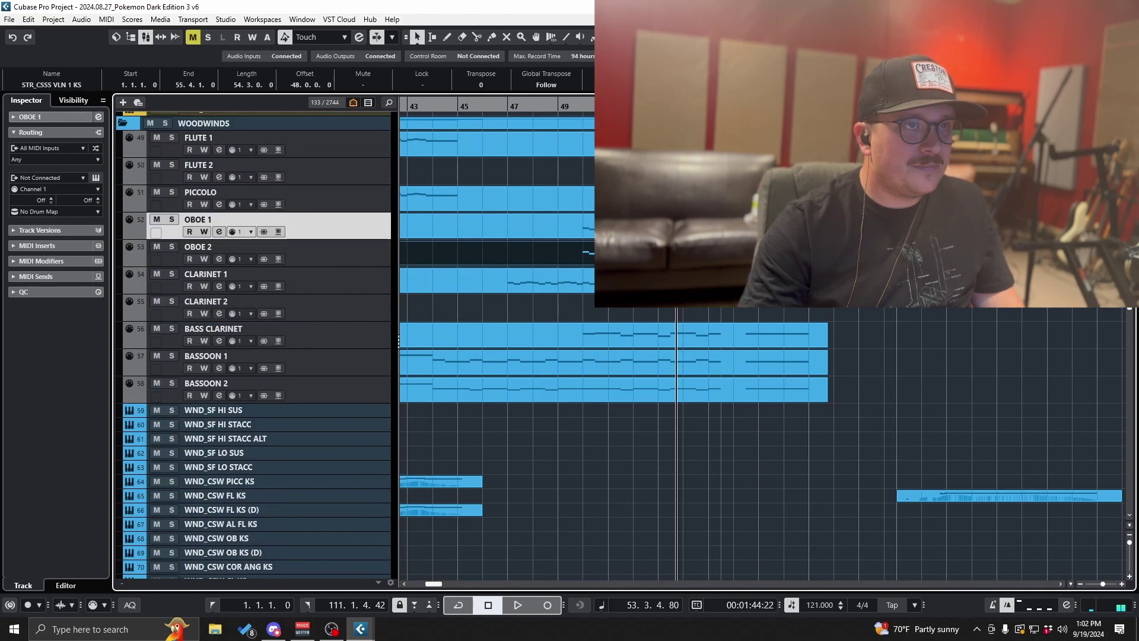
Step: Play the passage from bar 56 to bar 59 and examine which brass, string and woodwind parts are active
click(734, 106)
key(space)
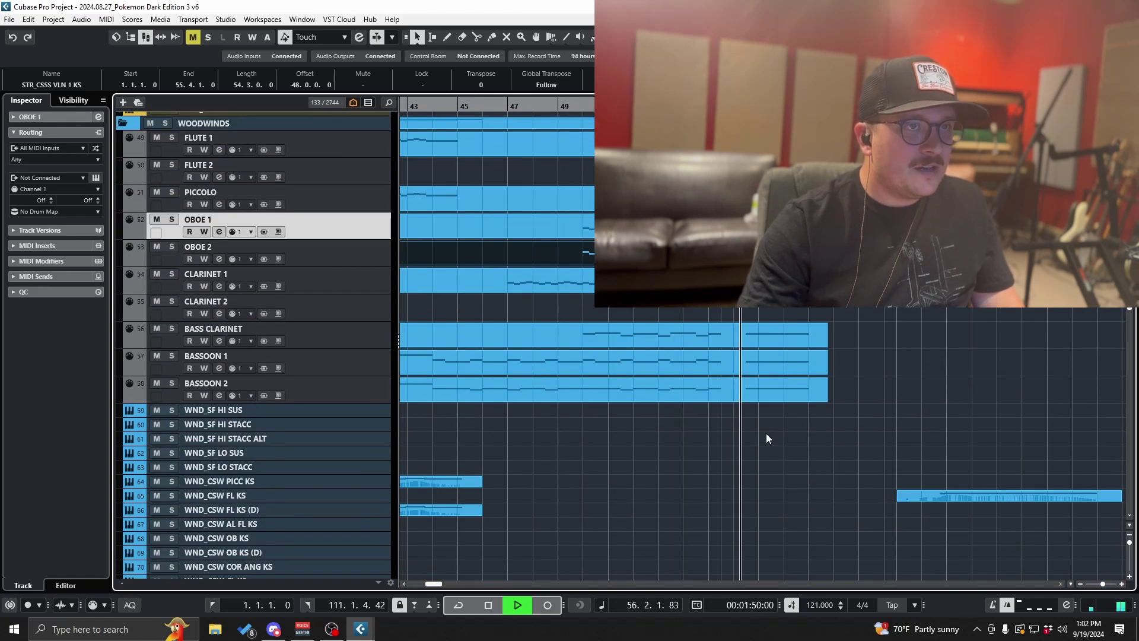
scroll(773, 497, down, 10)
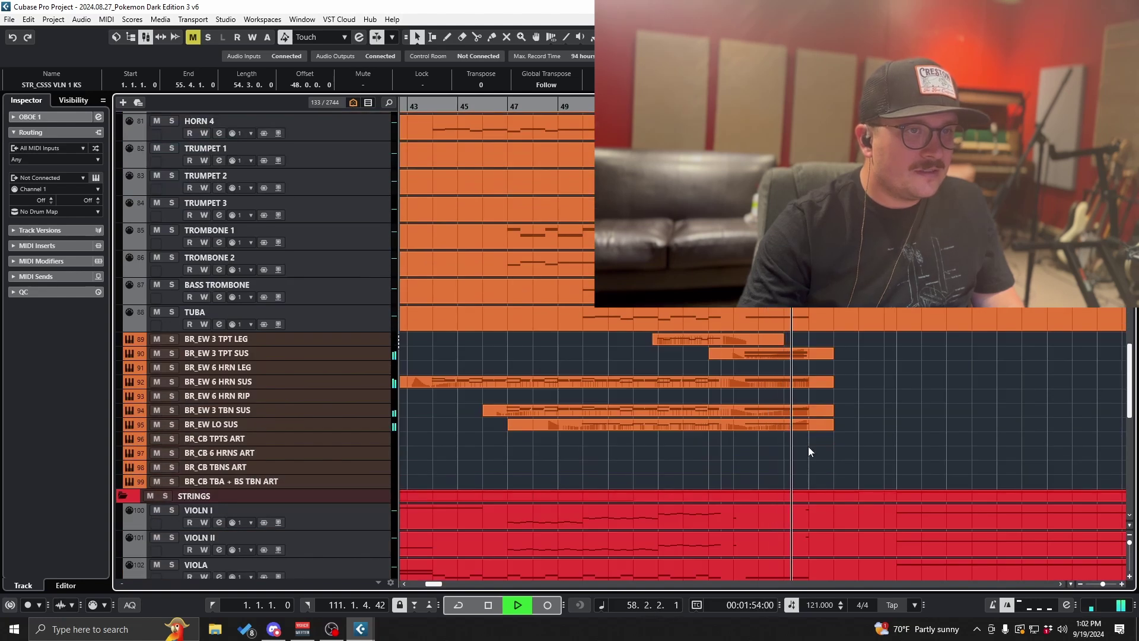
key(space)
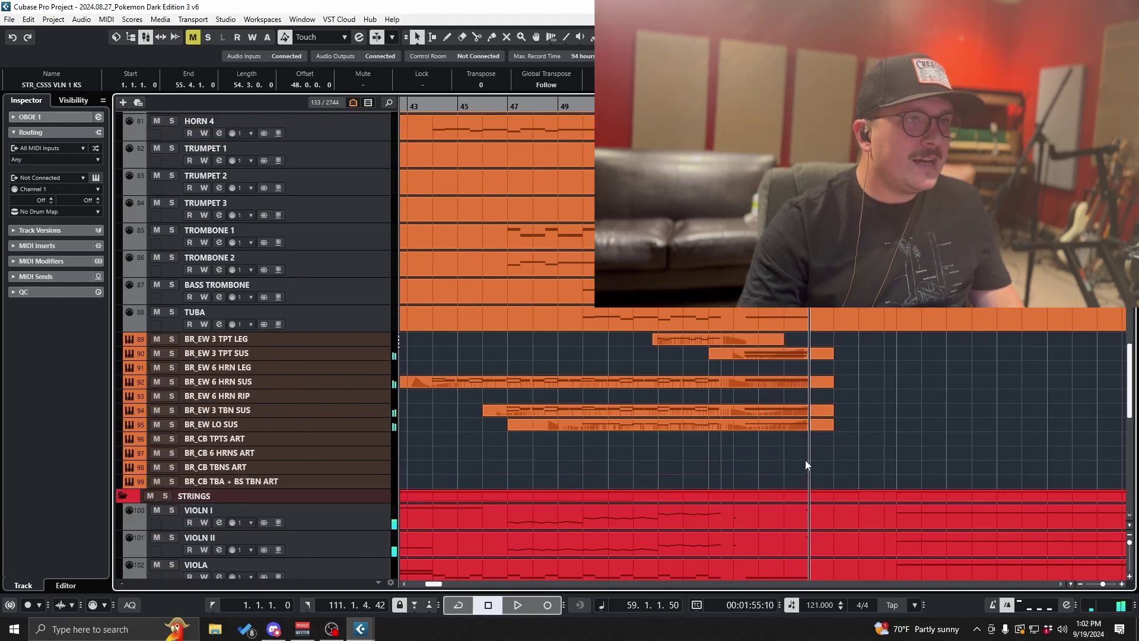
scroll(806, 460, up, 5)
scroll(806, 460, up, 5)
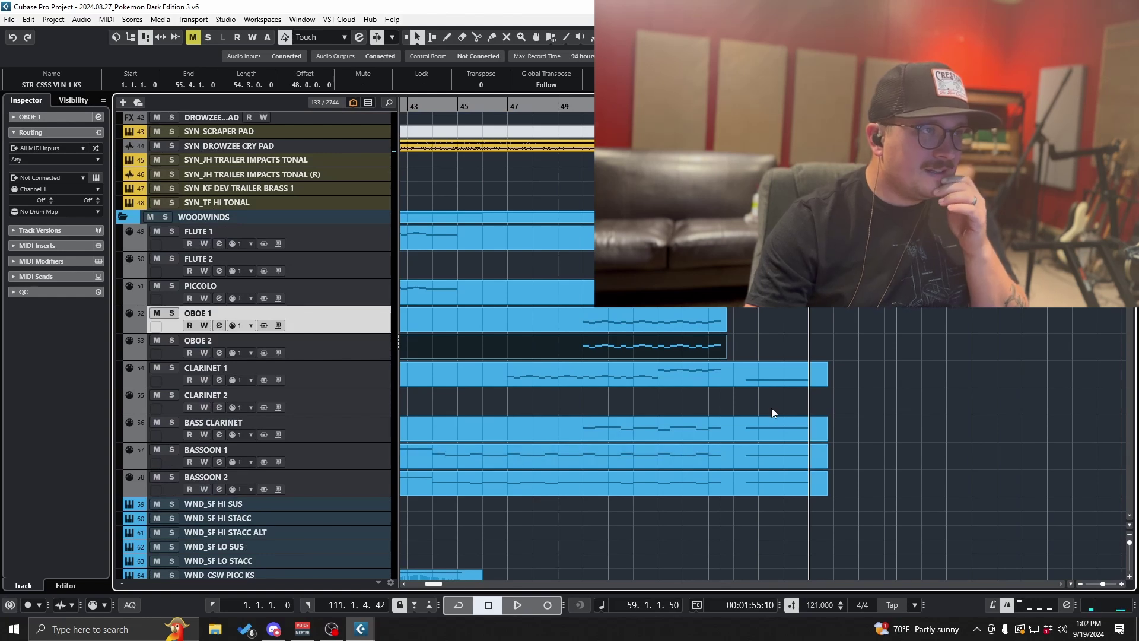
scroll(783, 415, down, 5)
scroll(765, 333, down, 6)
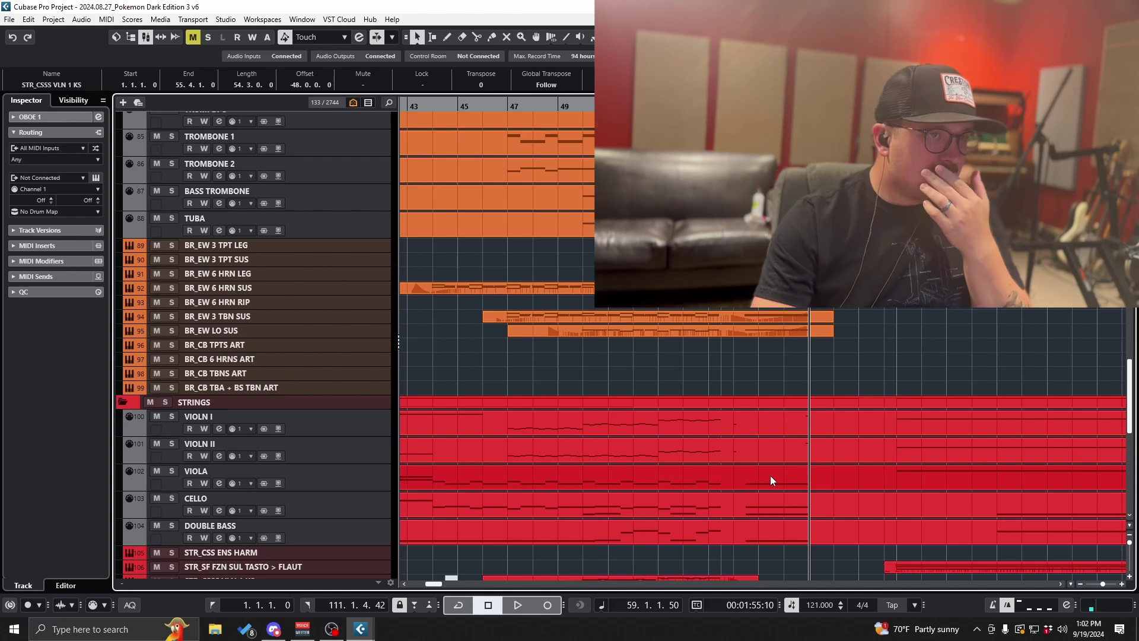
scroll(753, 469, up, 6)
scroll(747, 464, up, 10)
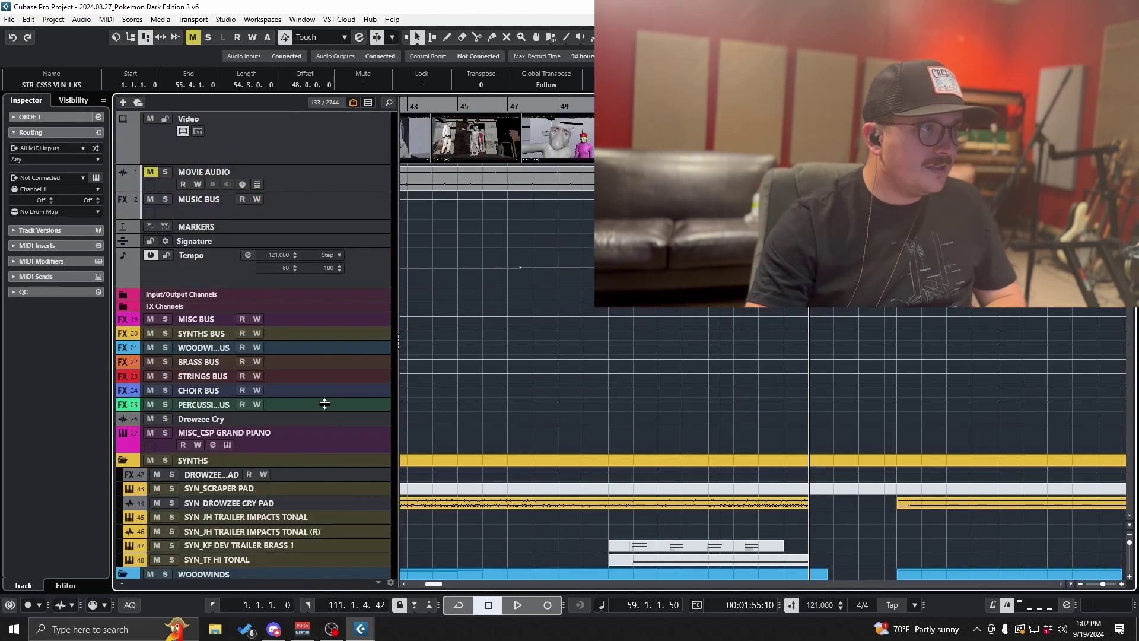
Step: Audition notes on the MISC_CSP GRAND PIANO track and play the passage from bar 56
click(343, 443)
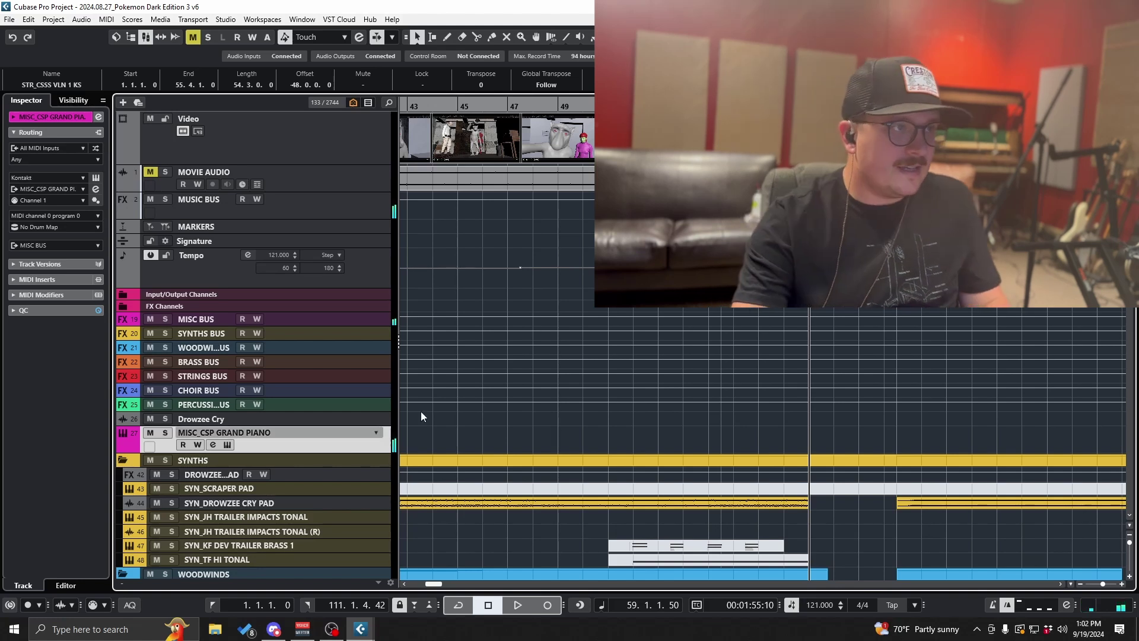
scroll(421, 411, down, 10)
scroll(760, 340, up, 2)
ctrl+scroll(760, 340, up, 5)
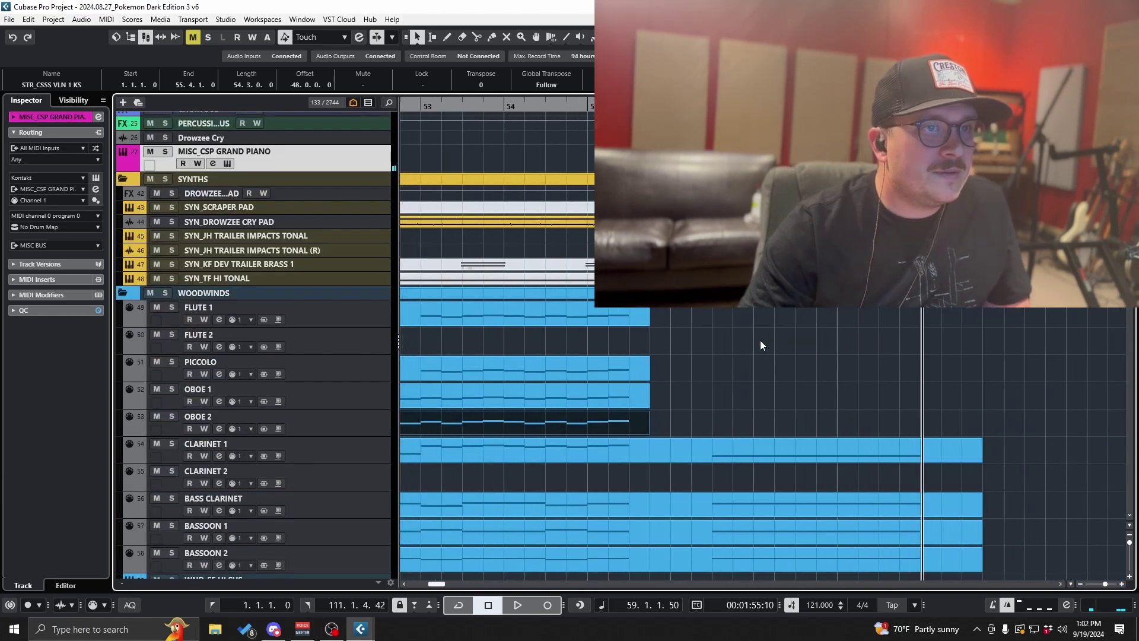
click(671, 106)
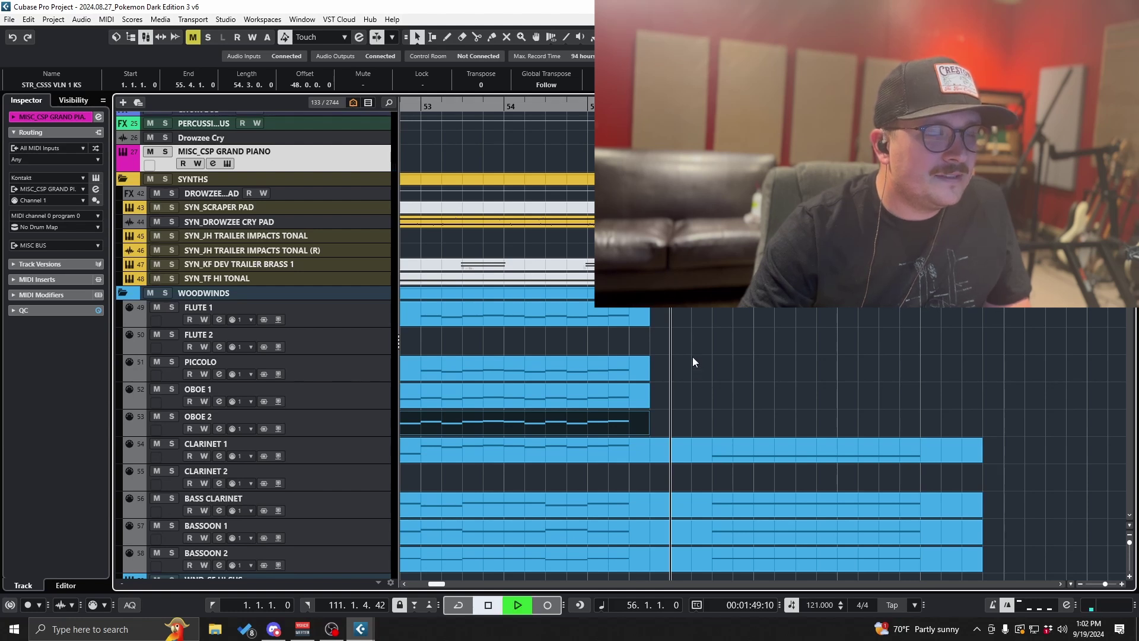
Step: Draw an empty Flute 1 part from bar 56 to bar 59
right_click(679, 338)
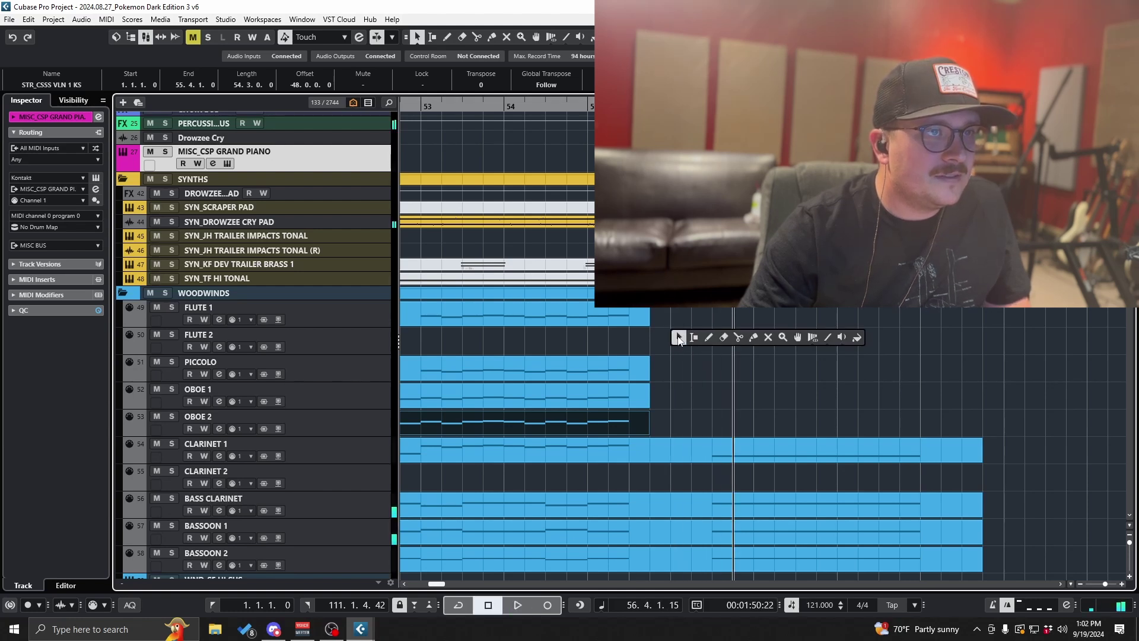
click(710, 338)
drag(676, 320, 919, 318)
right_click(789, 318)
click(792, 319)
double_click(791, 315)
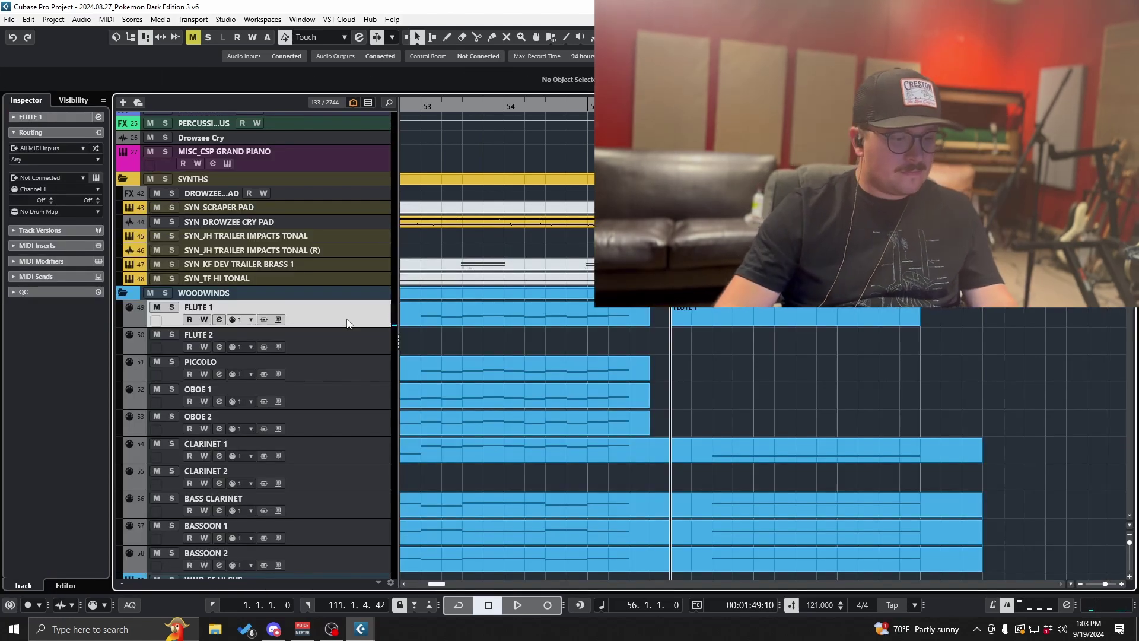
Step: Record an F#5 on Flute 1 in bar 56 and glue the recording into the new part
key(KP_Multiply)
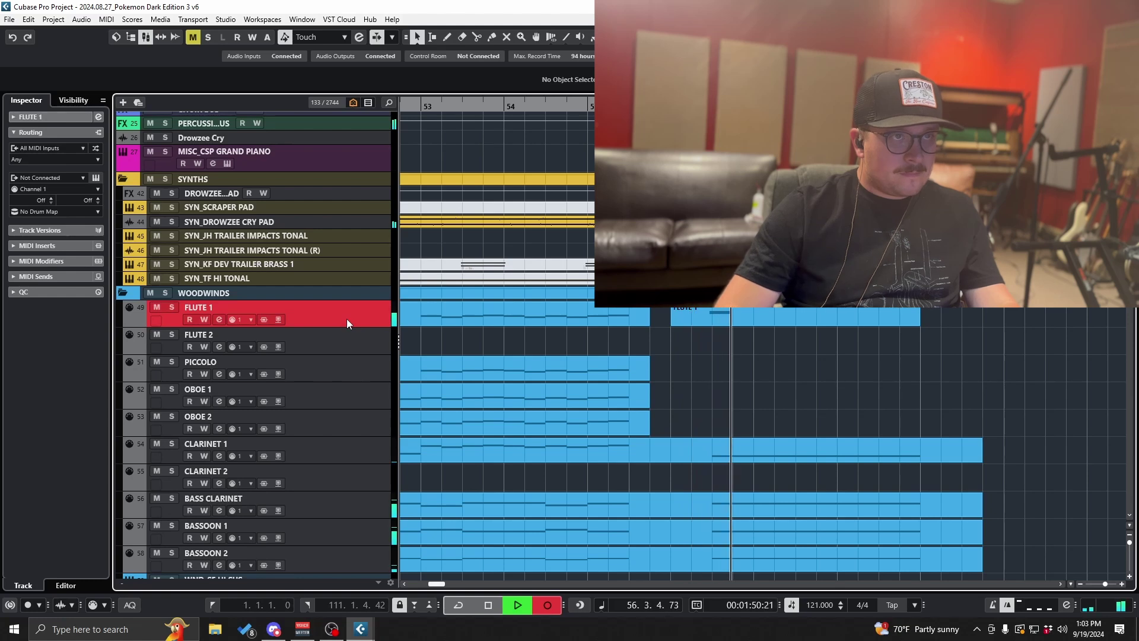
key(space)
right_click(706, 315)
click(778, 315)
click(757, 316)
key(1)
key(KP_0)
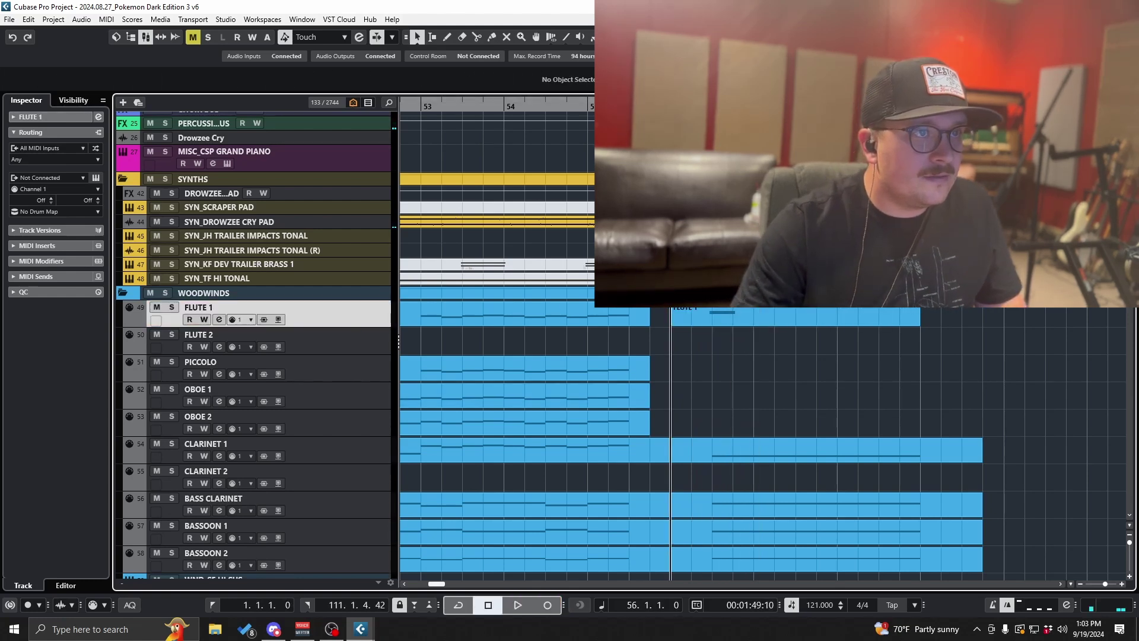
Step: Record a G5 on Piccolo in bar 56 and extend its part to bar 59
click(359, 361)
key(KP_Multiply)
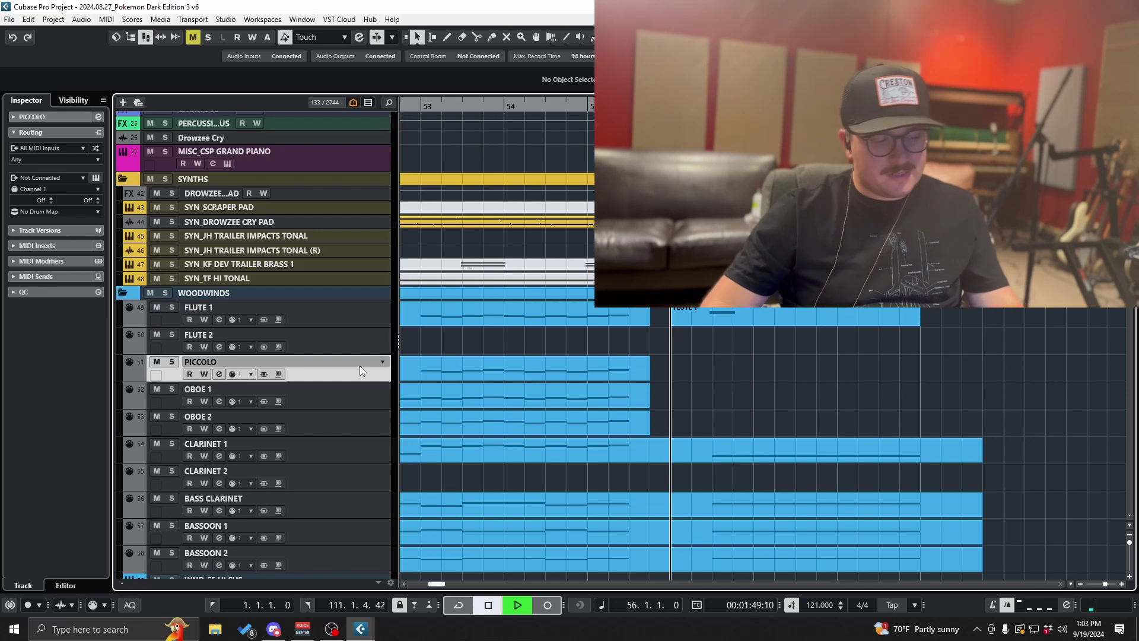
key(KP_0)
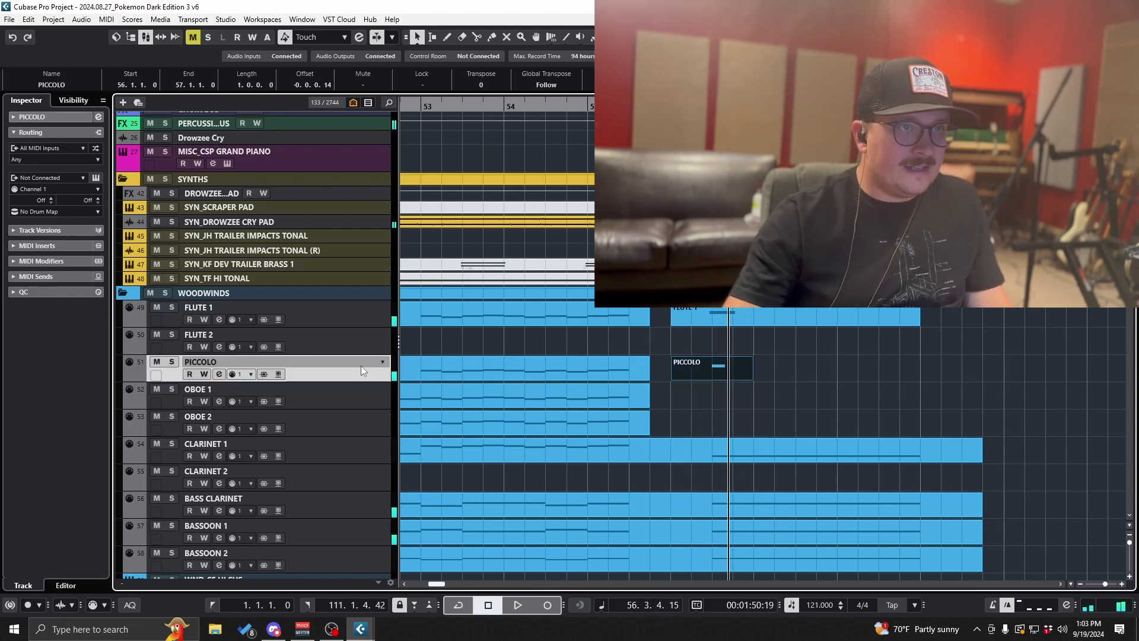
drag(749, 377, 933, 391)
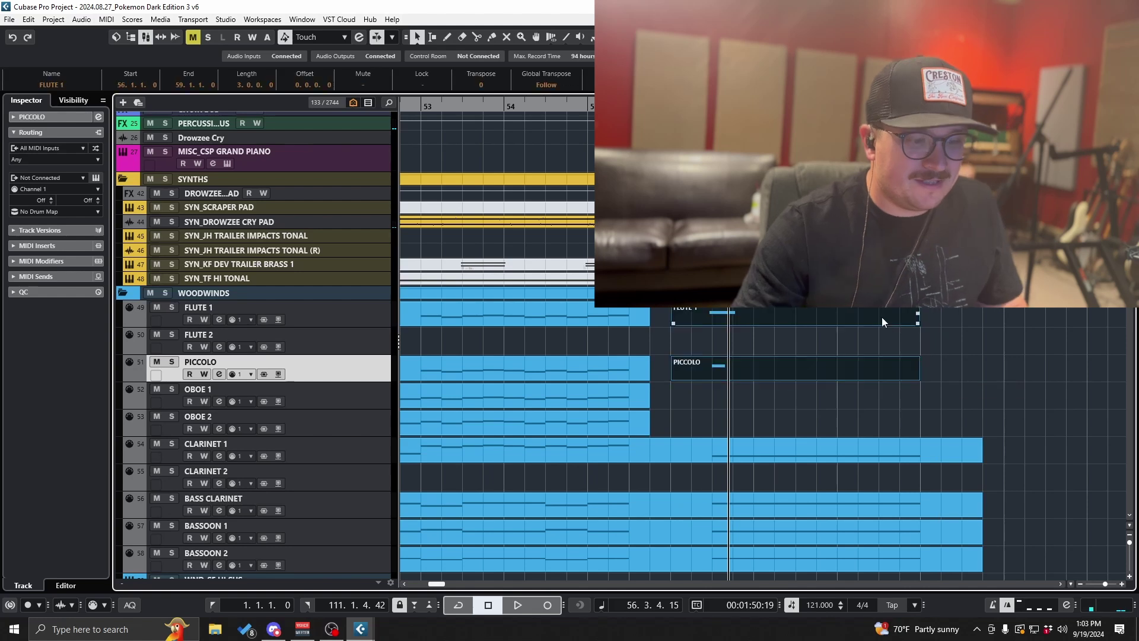
Step: Align the Flute 1 and Piccolo notes to beat 3 of bar 56 and lengthen both to bar 59
double_click(882, 317)
key(ctrl+a)
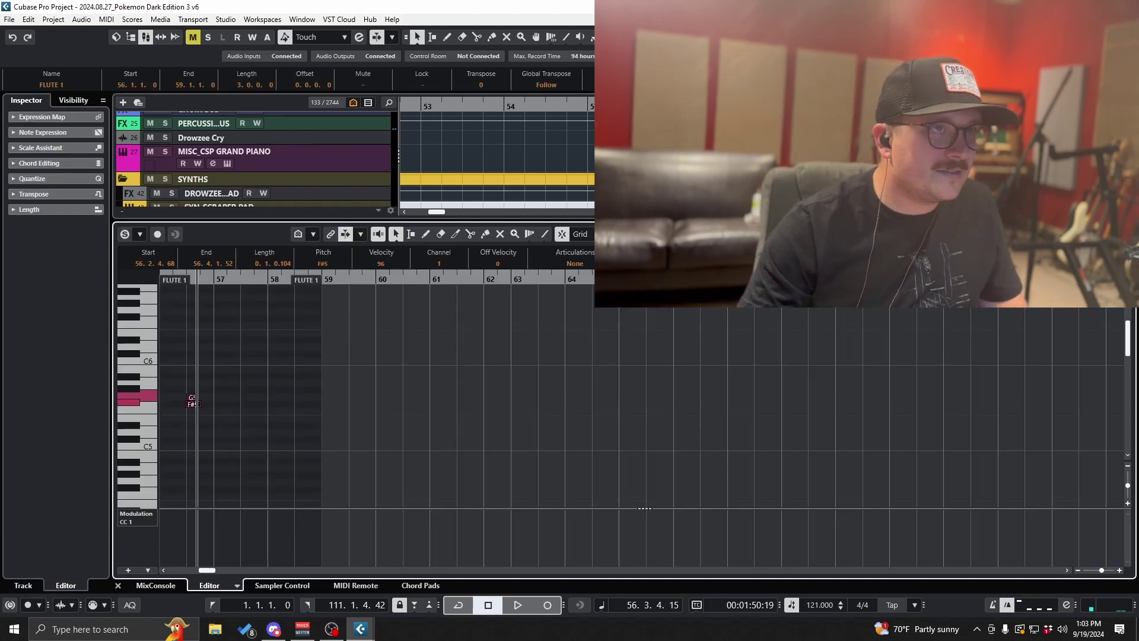
drag(201, 404, 327, 397)
click(311, 425)
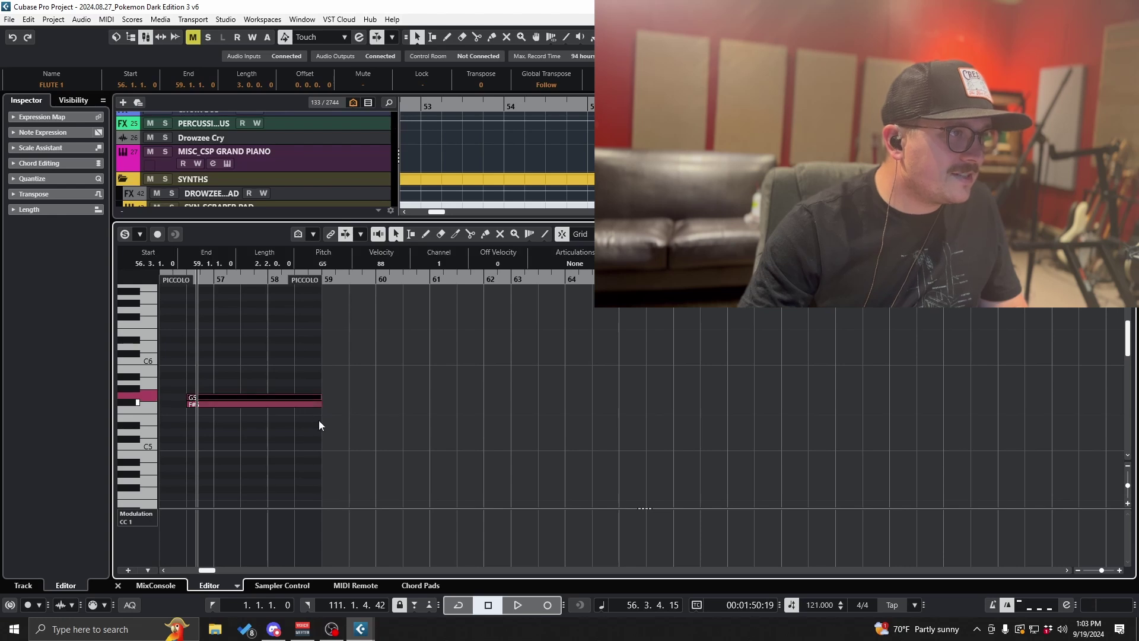
key(ctrl+alt+e)
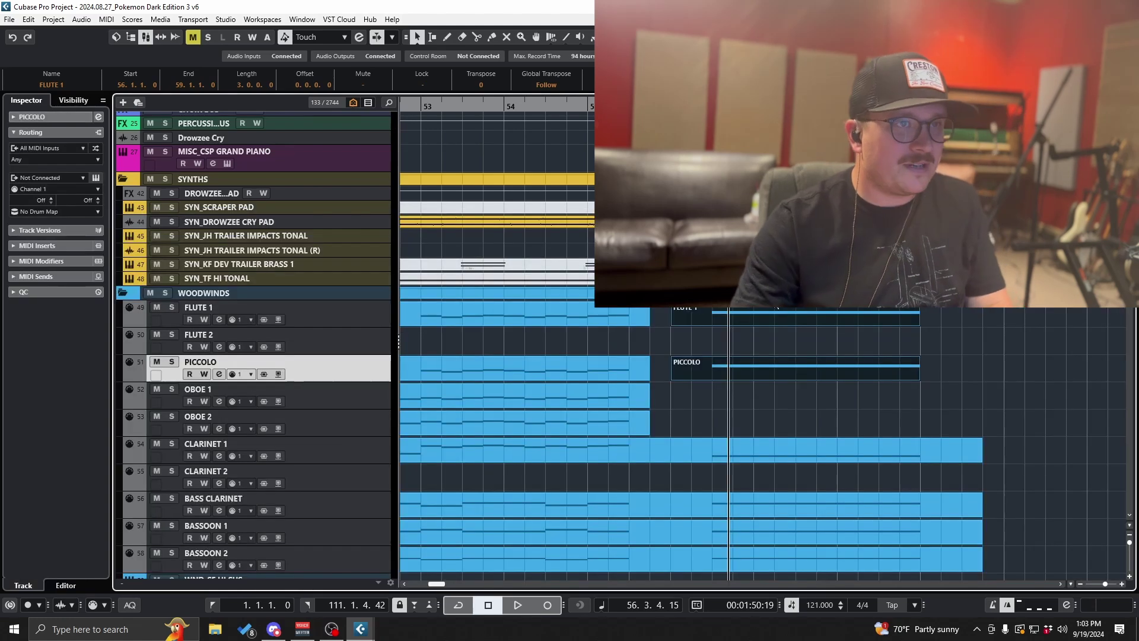
Step: Record C#4 and D4 in bar 56 on the Oboe 1 and Oboe 2 tracks together
click(748, 382)
key(space)
click(348, 397)
ctrl+click(350, 425)
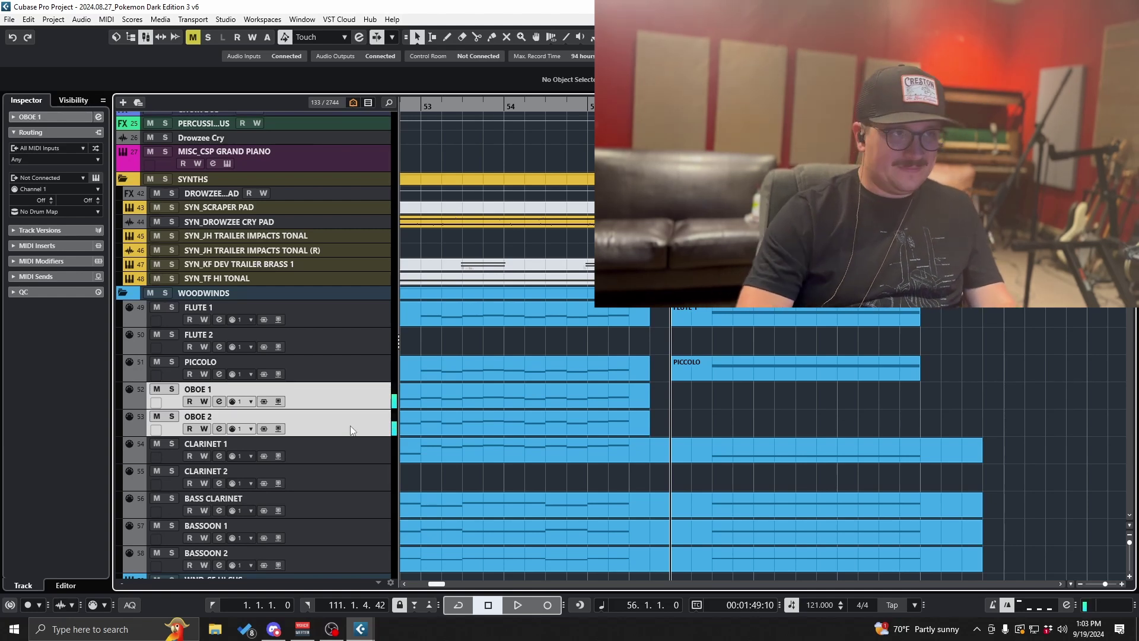
key(KP_Multiply)
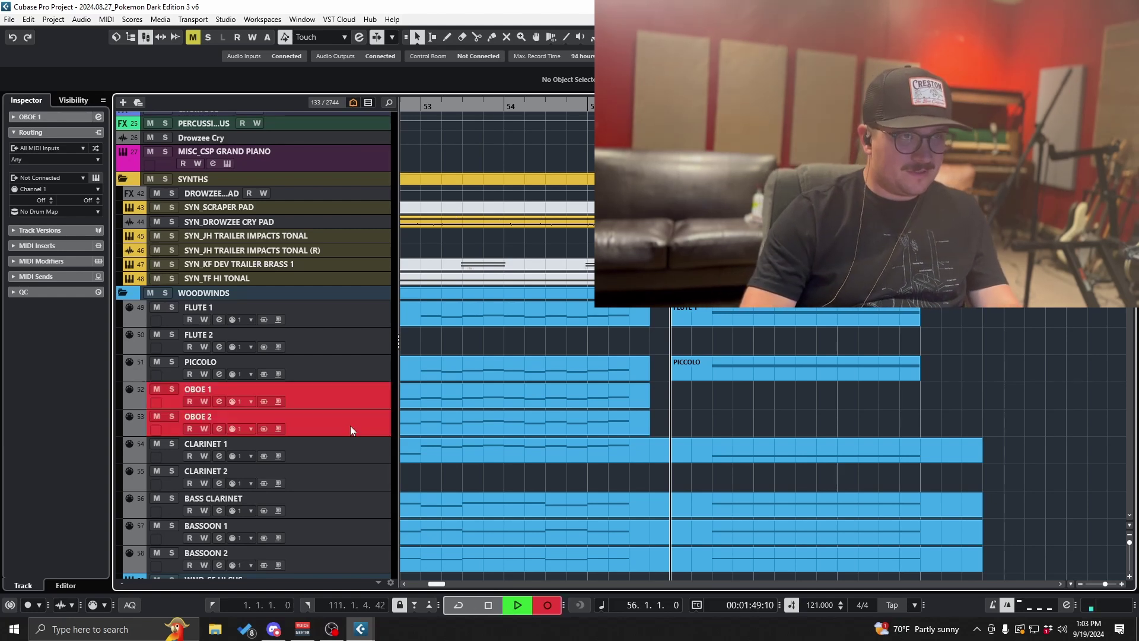
key(space)
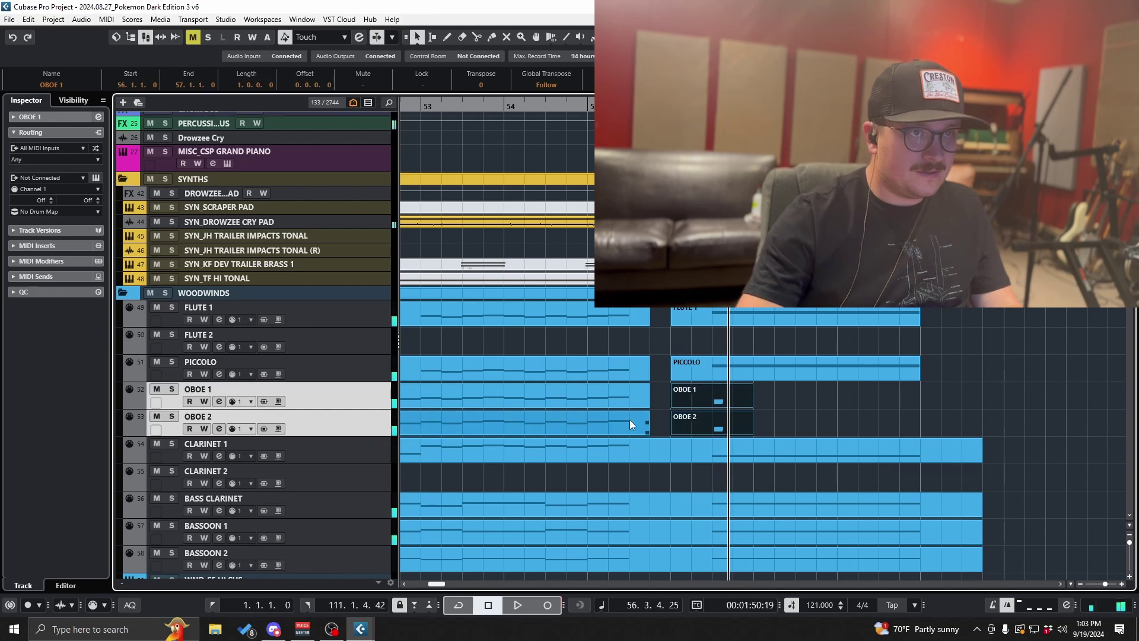
Step: Delete the C#4 from the new Oboe 1 part and the D4 from the new Oboe 2 part
click(766, 407)
double_click(727, 401)
click(191, 404)
key(Delete)
key(Return)
click(784, 415)
double_click(743, 421)
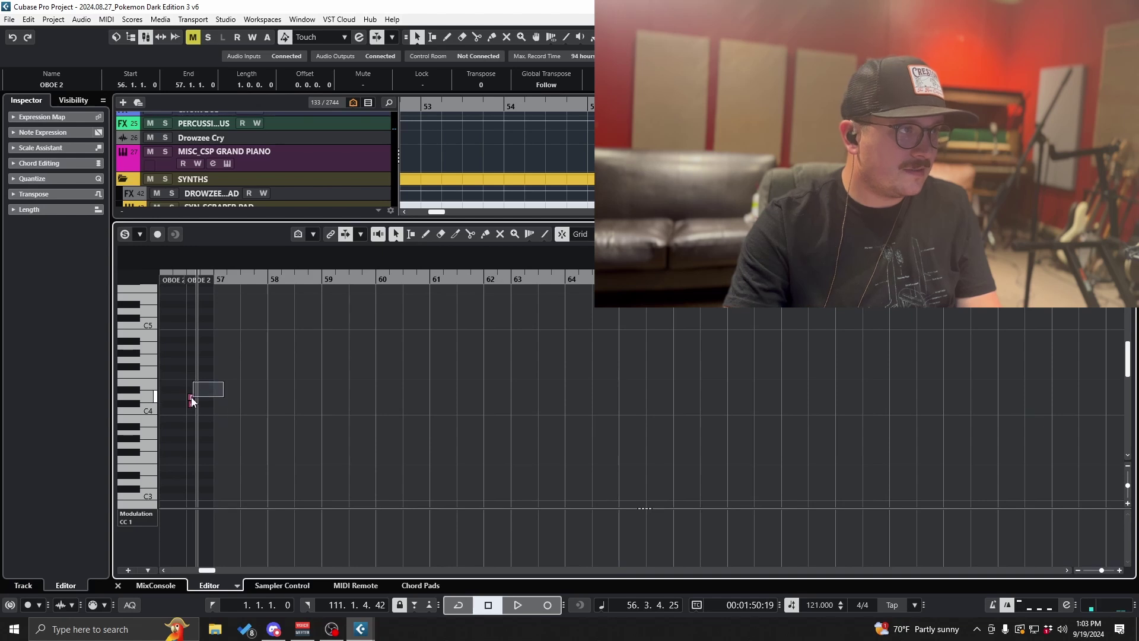
key(Return)
Step: Align the new Oboe 1 and Oboe 2 notes to the grid and extend the notes and parts to bar 59
click(707, 386)
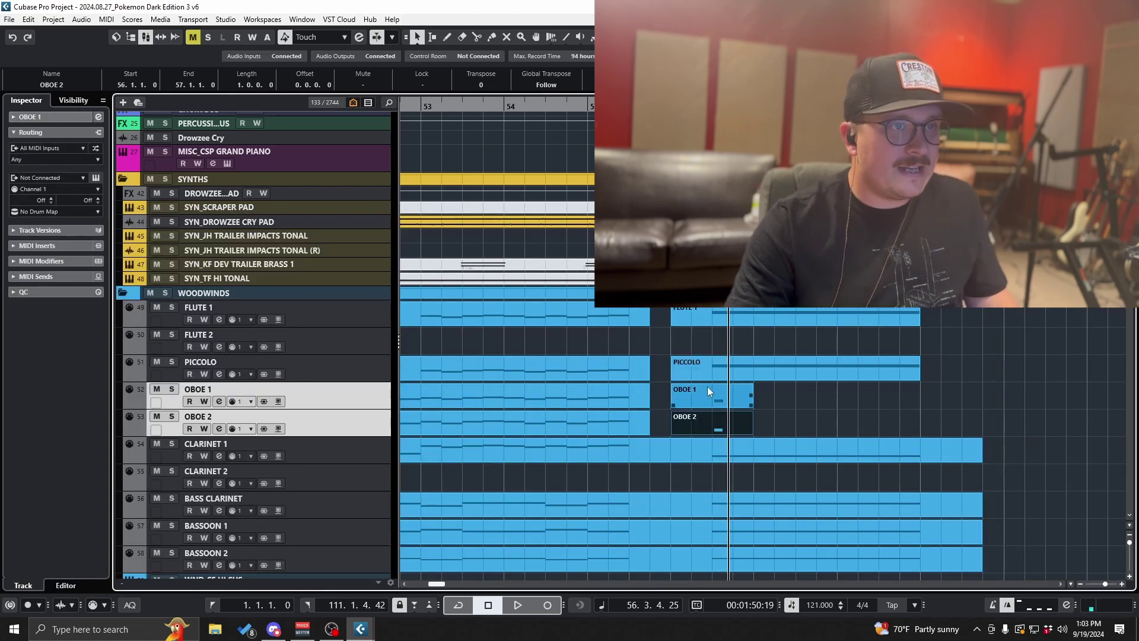
key(Return)
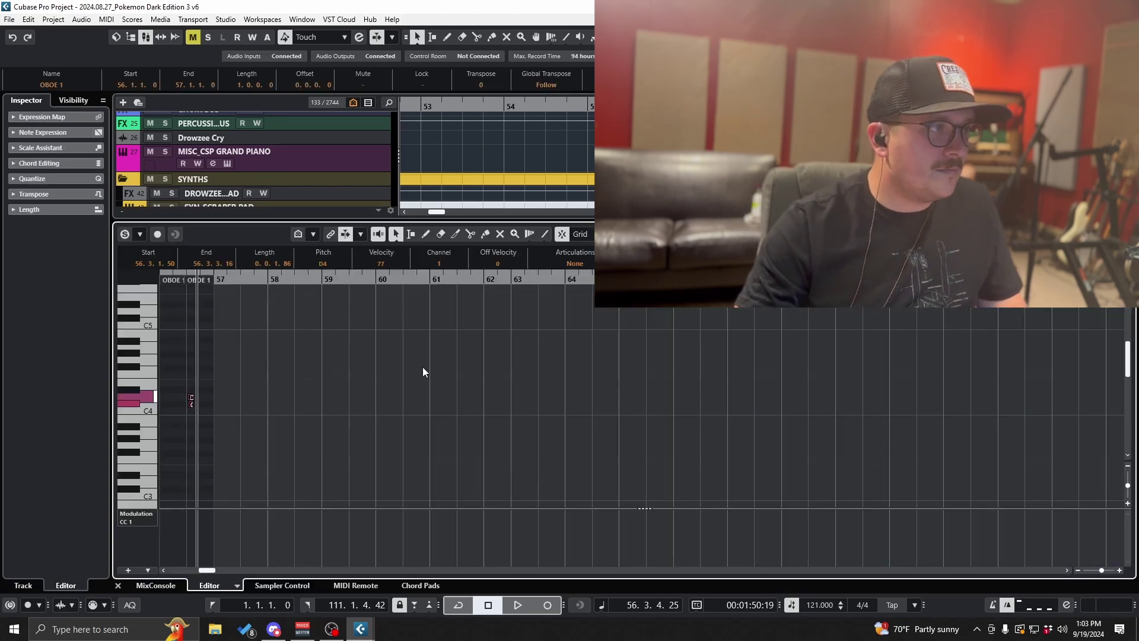
key(Return)
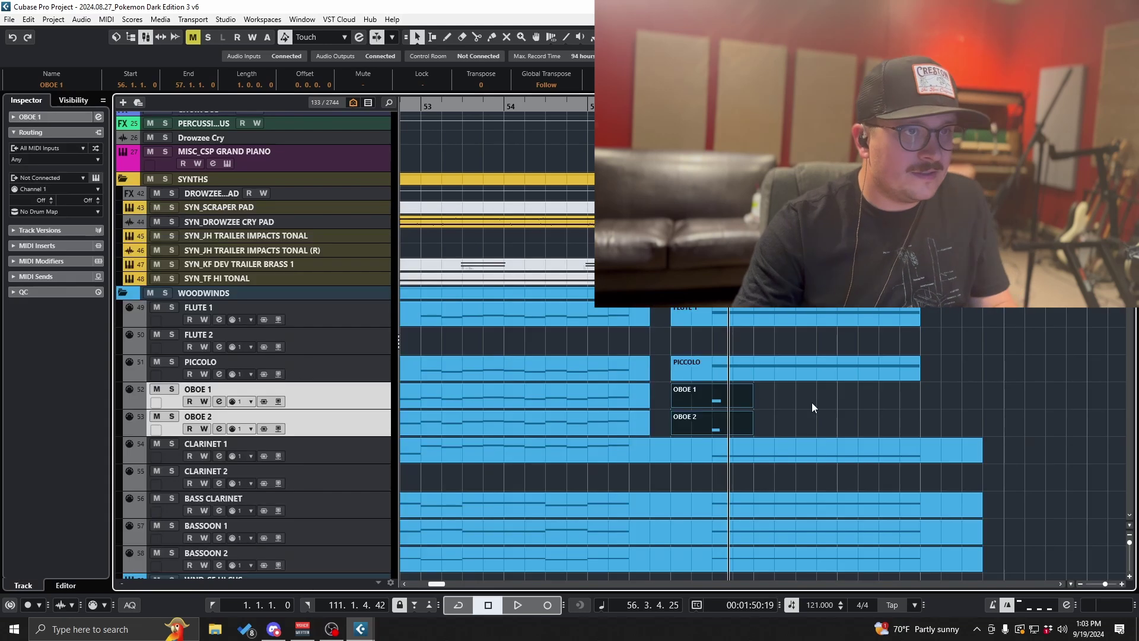
drag(754, 403, 919, 406)
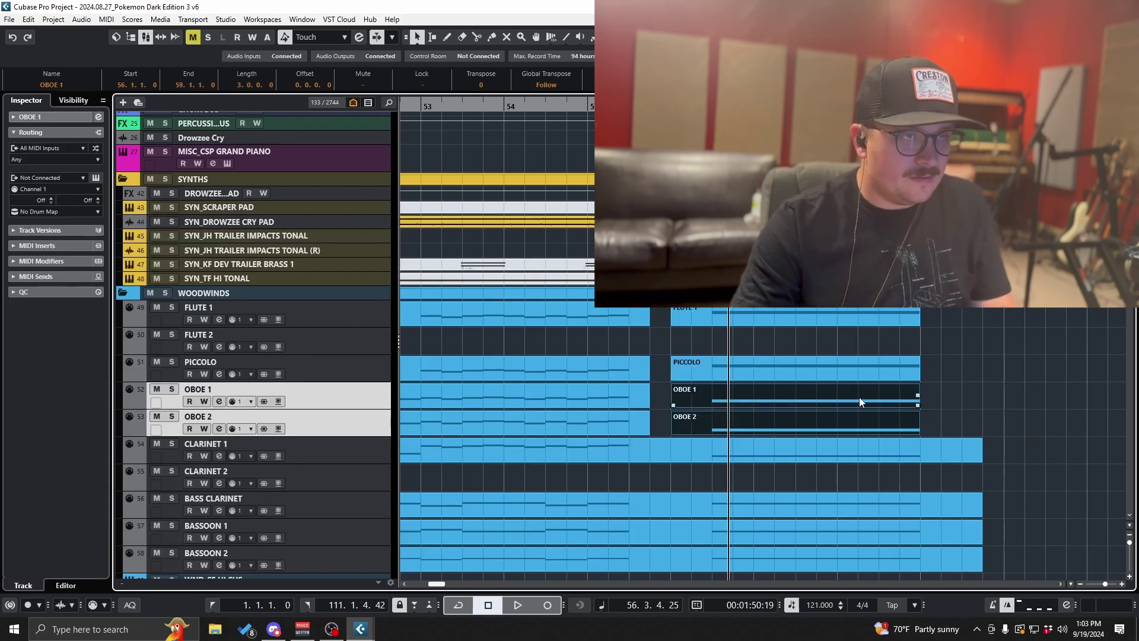
Step: Glue the separate parts around bar 55 into one continuous part each on Flute 1, Piccolo, Oboe 1 and Oboe 2
key(4)
click(642, 321)
click(642, 369)
click(642, 395)
click(640, 414)
key(1)
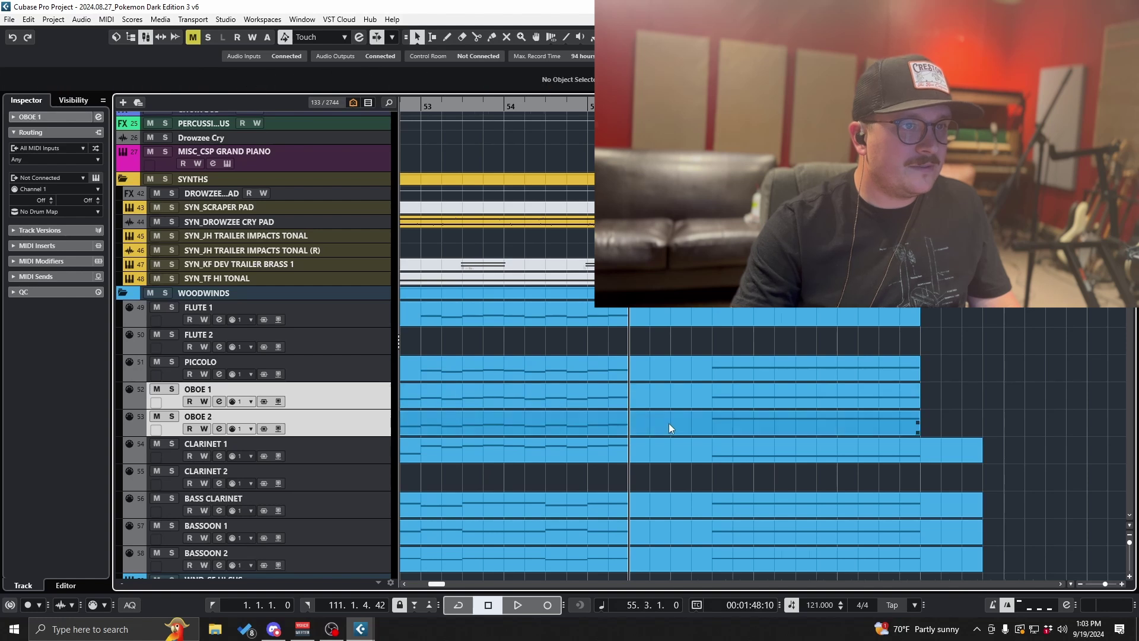
Step: Play the passage from bar 55 and review the woodwind, brass, string and percussion tracks against each other
scroll(670, 426, down, 2)
key(space)
scroll(692, 422, down, 1)
scroll(693, 423, down, 3)
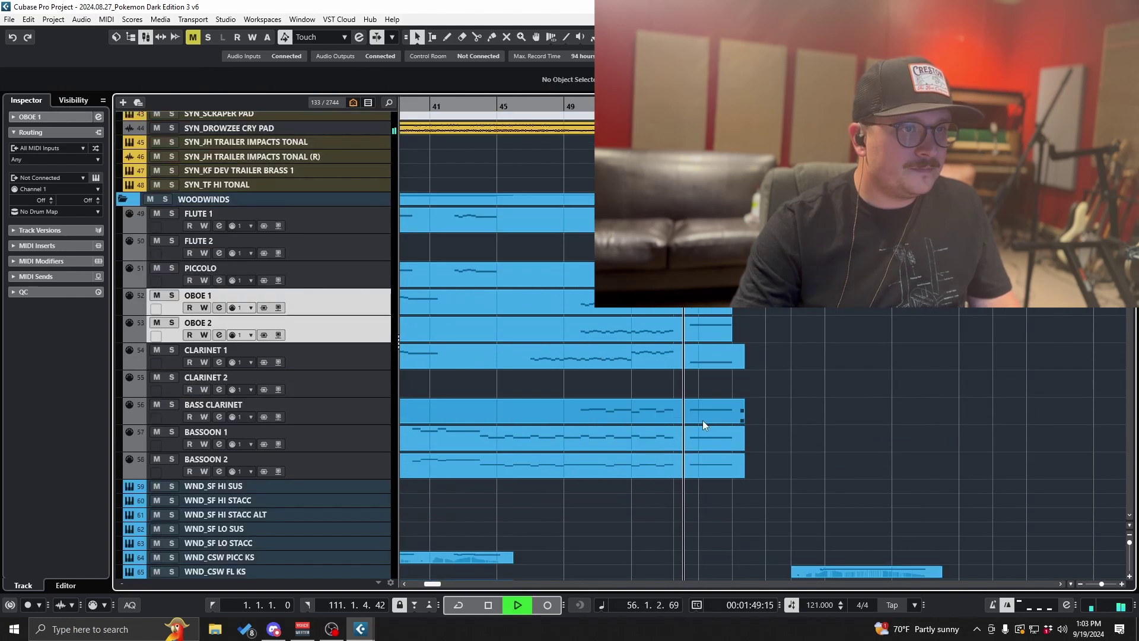
scroll(701, 418, up, 1)
scroll(700, 419, down, 10)
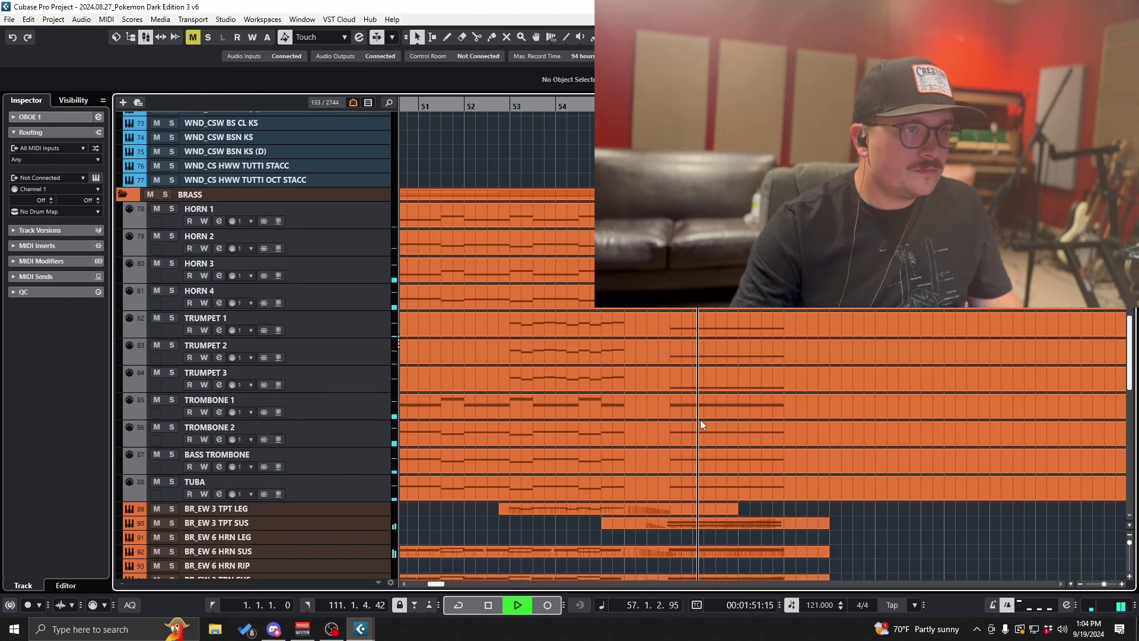
scroll(700, 419, down, 4)
scroll(700, 419, down, 1)
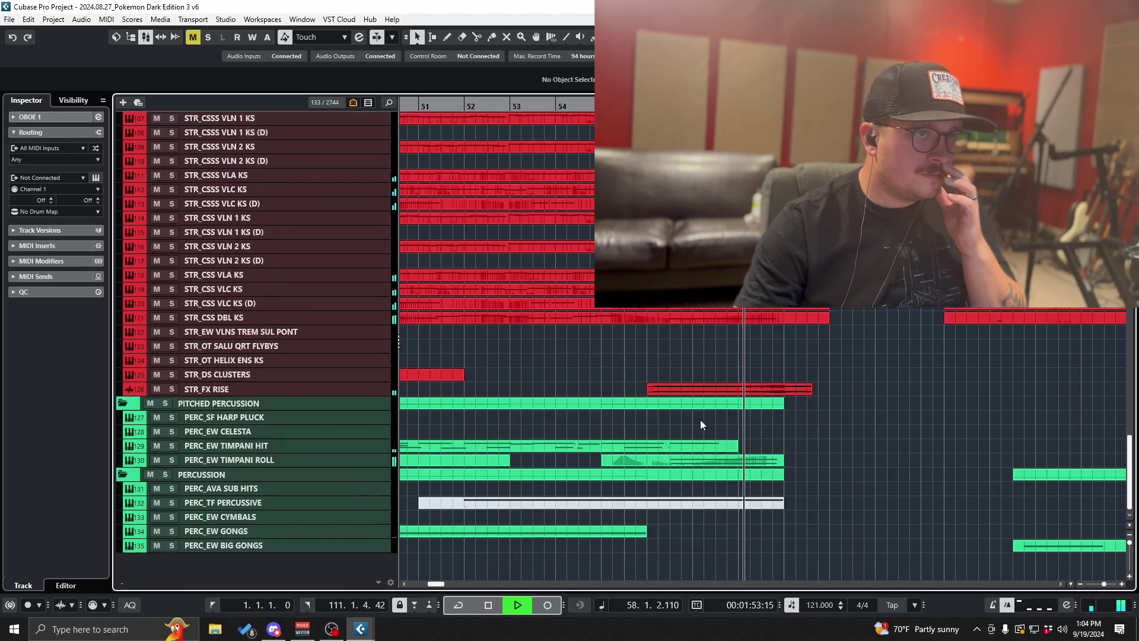
scroll(700, 419, up, 6)
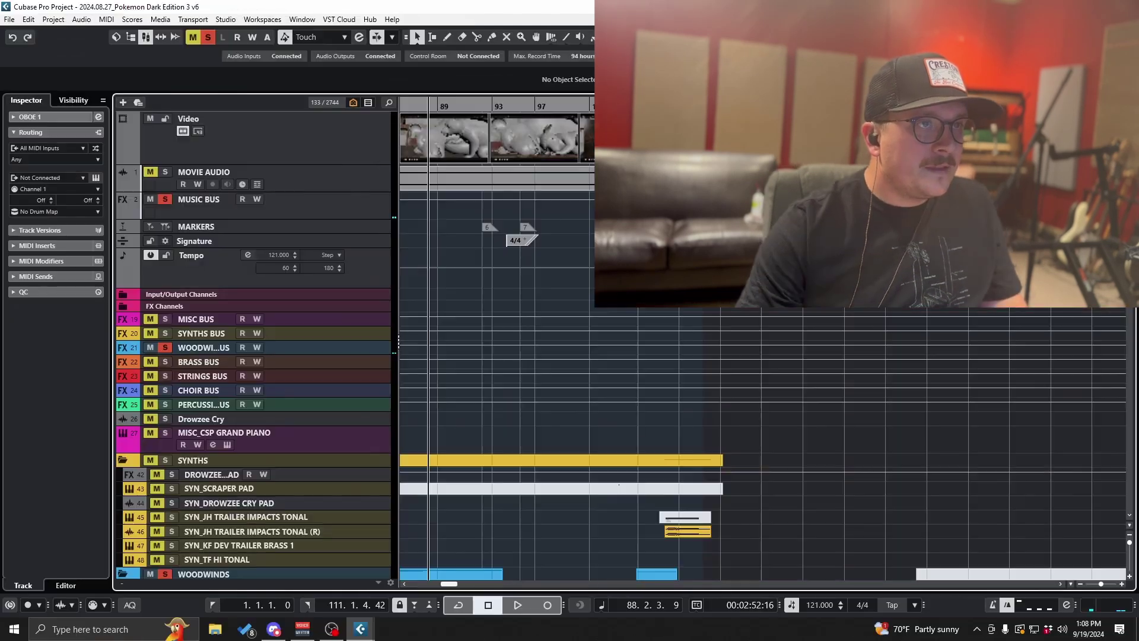
Step: Solo the WOODWINDS folder and listen to the WND_CS HWW TUTTI OCT STACC part from bar 105
scroll(255, 341, down, 5)
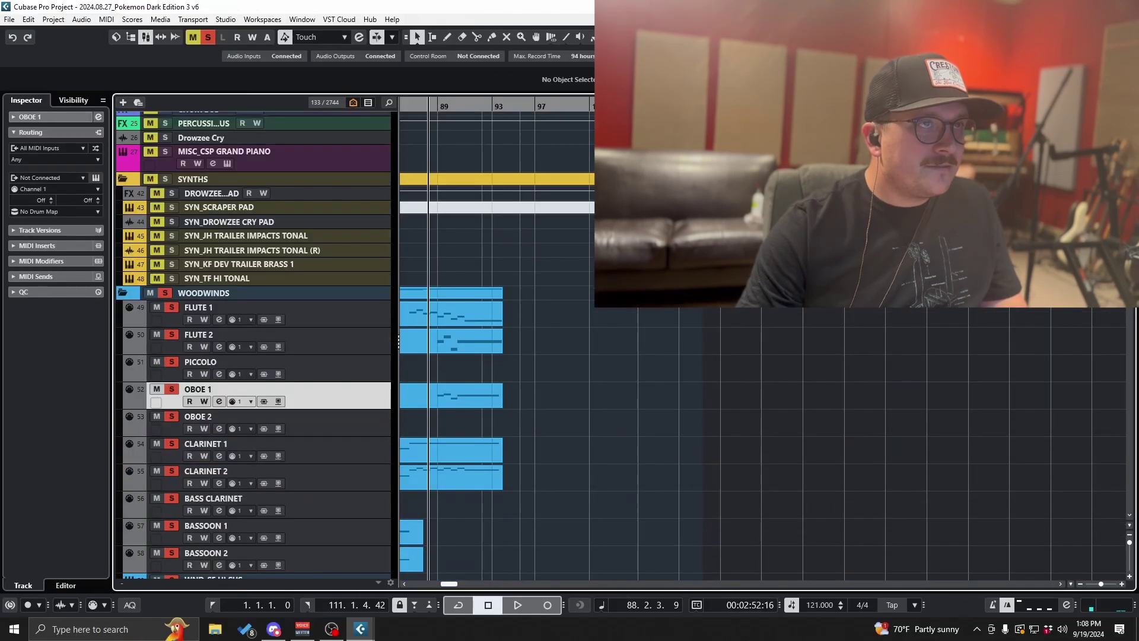
scroll(256, 344, down, 5)
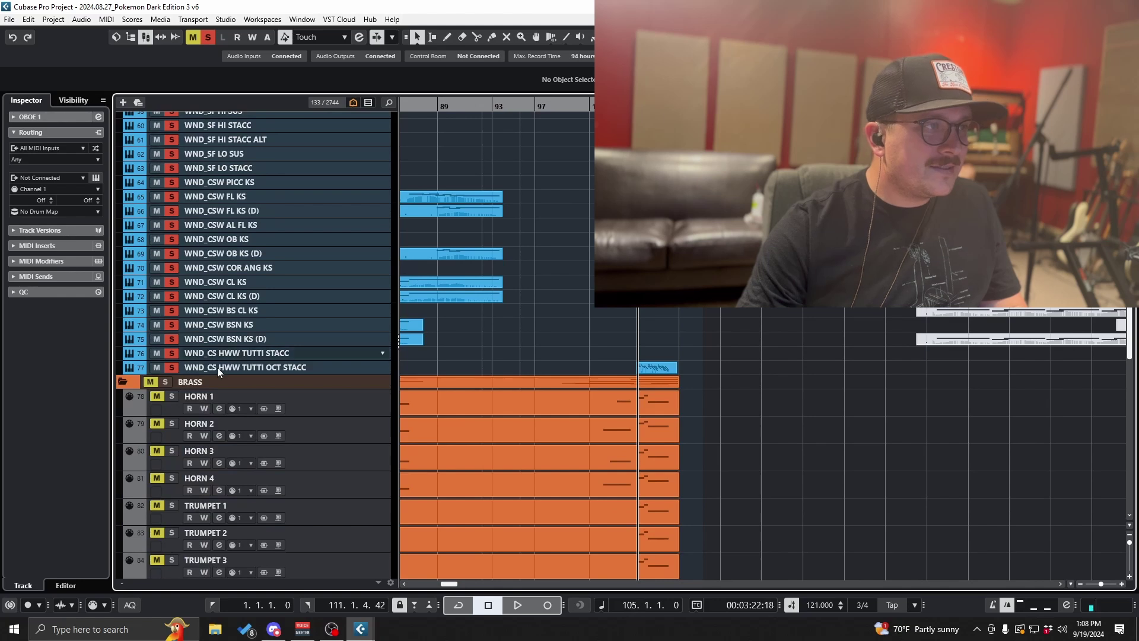
click(208, 39)
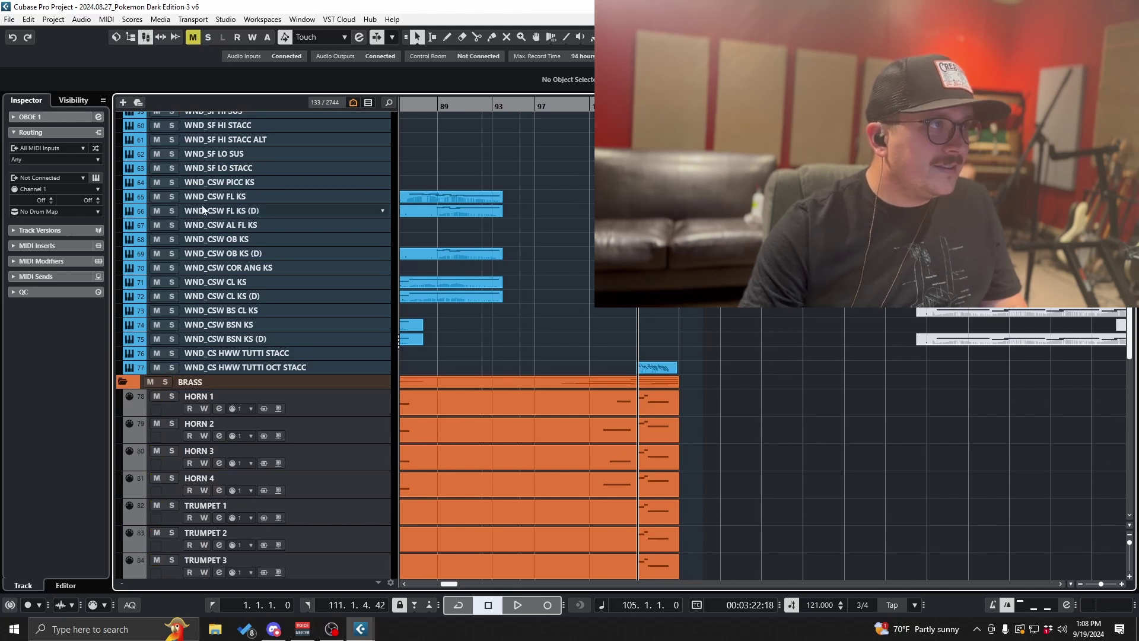
scroll(173, 296, up, 10)
click(165, 387)
scroll(586, 367, down, 10)
key(space)
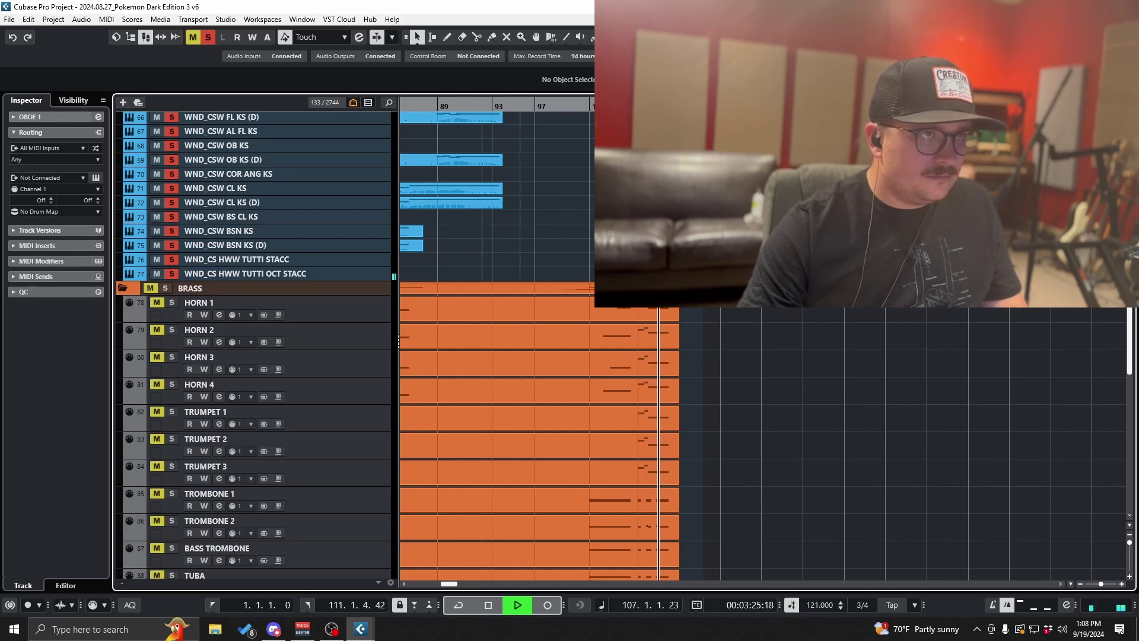
key(h)
key(h)
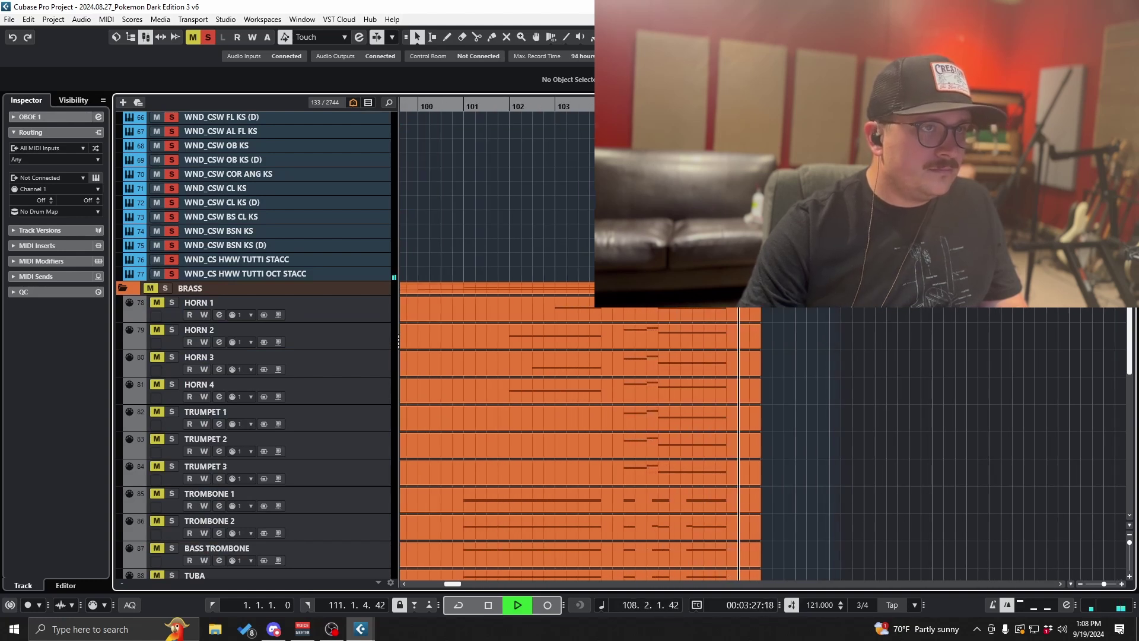
key(space)
Step: Copy the WND_CS HWW TUTTI OCT STACC part onto the Piccolo track at bar 104
click(598, 273)
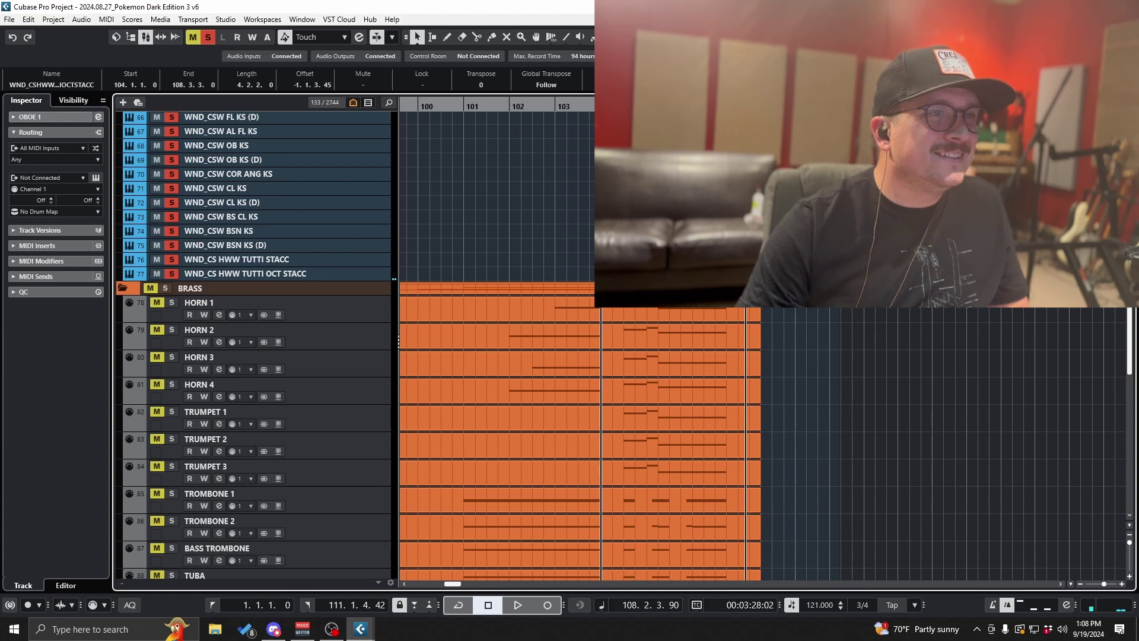
key(Delete)
key(ctrl+z)
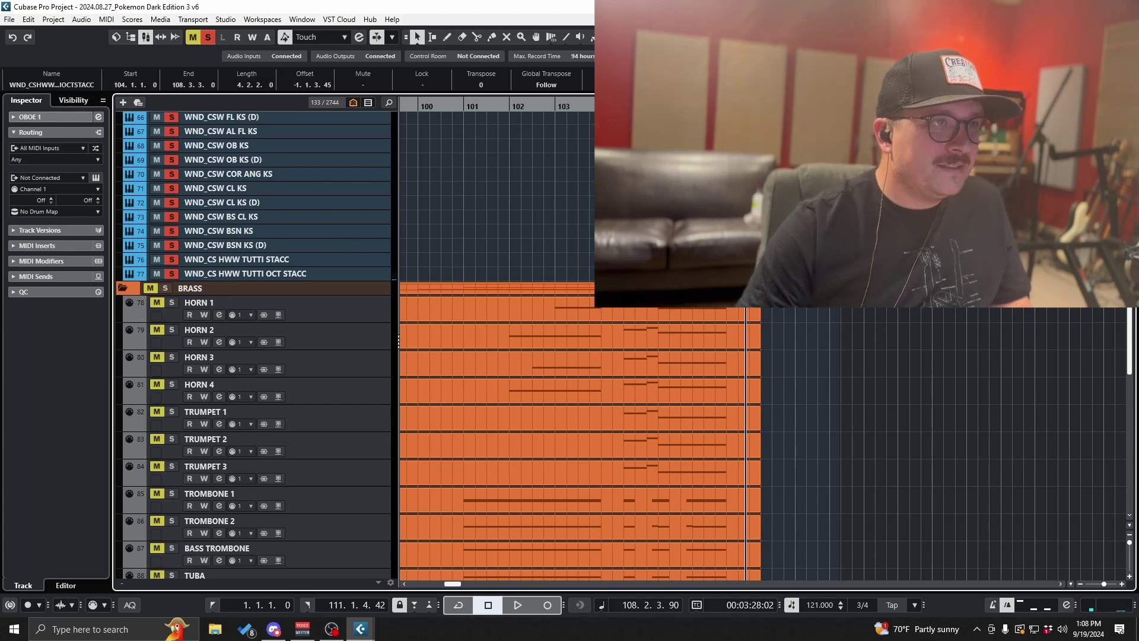
key(l)
scroll(584, 429, up, 5)
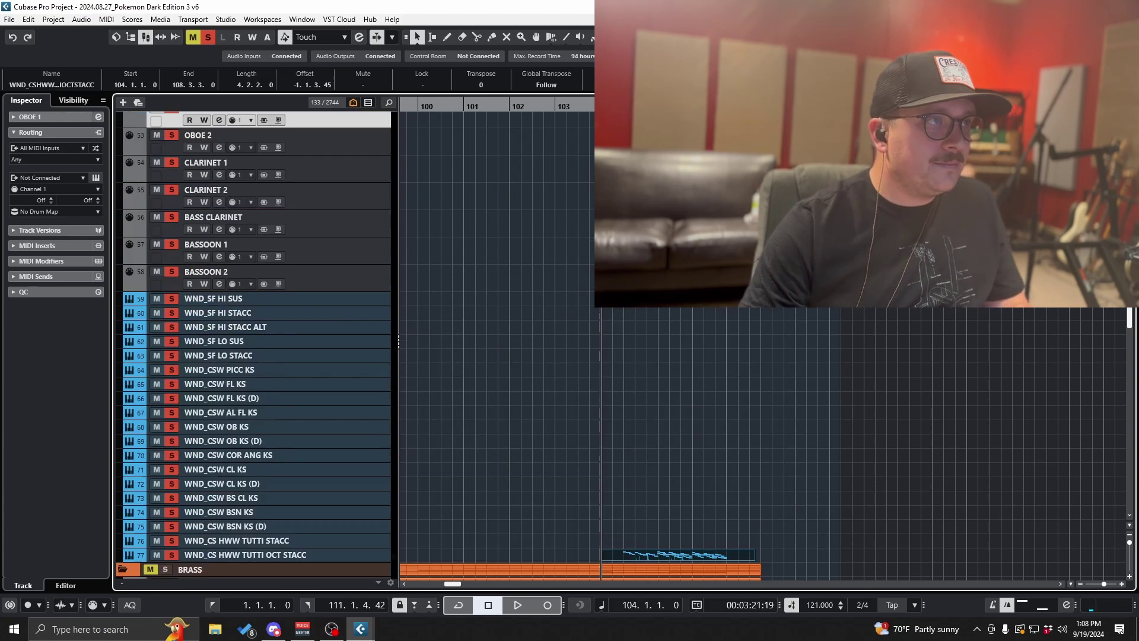
scroll(386, 330, up, 5)
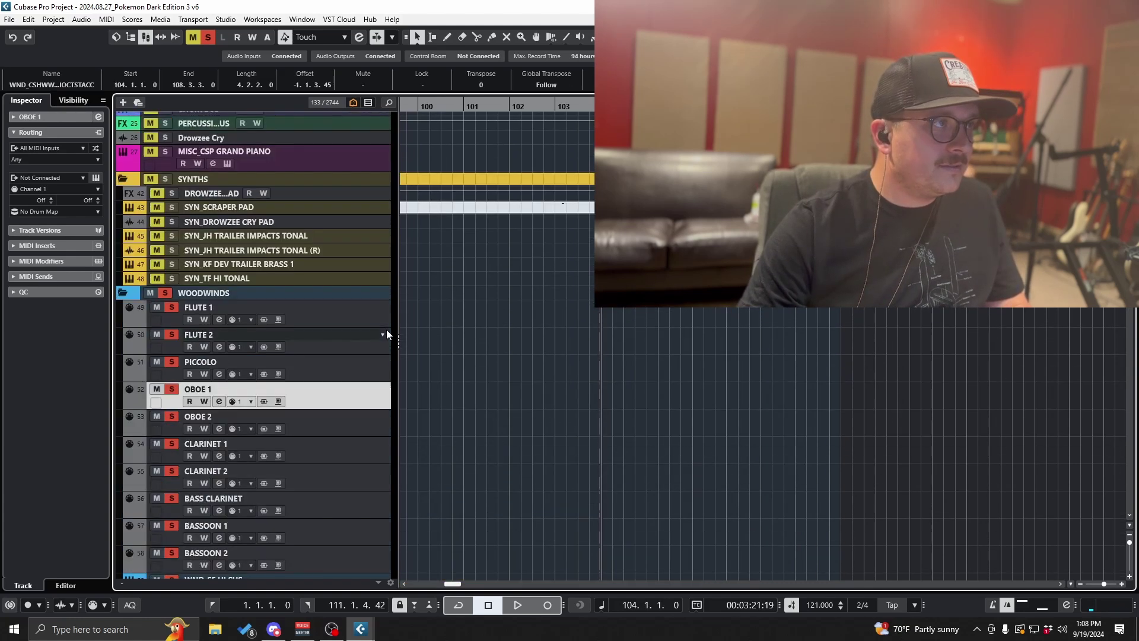
click(383, 372)
key(ctrl+v)
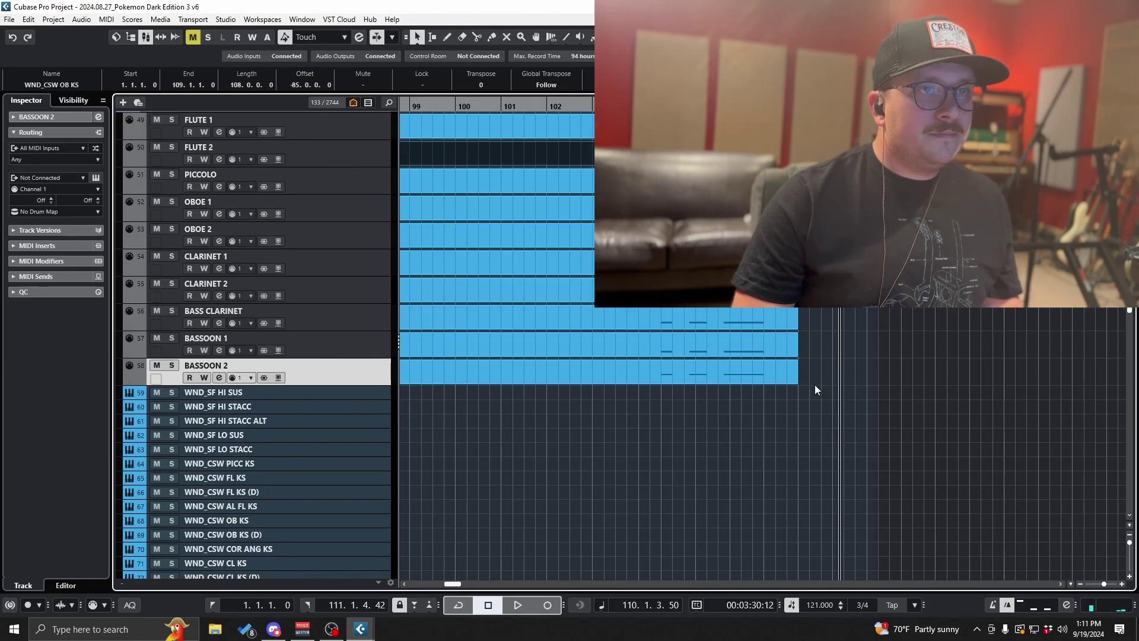
Step: Extend the ends of the woodwind instrument parts to beat 2 of bar 111
drag(824, 388, 878, 306)
drag(823, 270, 878, 261)
scroll(638, 344, up, 2)
drag(797, 247, 878, 247)
drag(796, 219, 878, 220)
key(g)
key(g)
key(g)
key(g)
key(g)
key(g)
key(g)
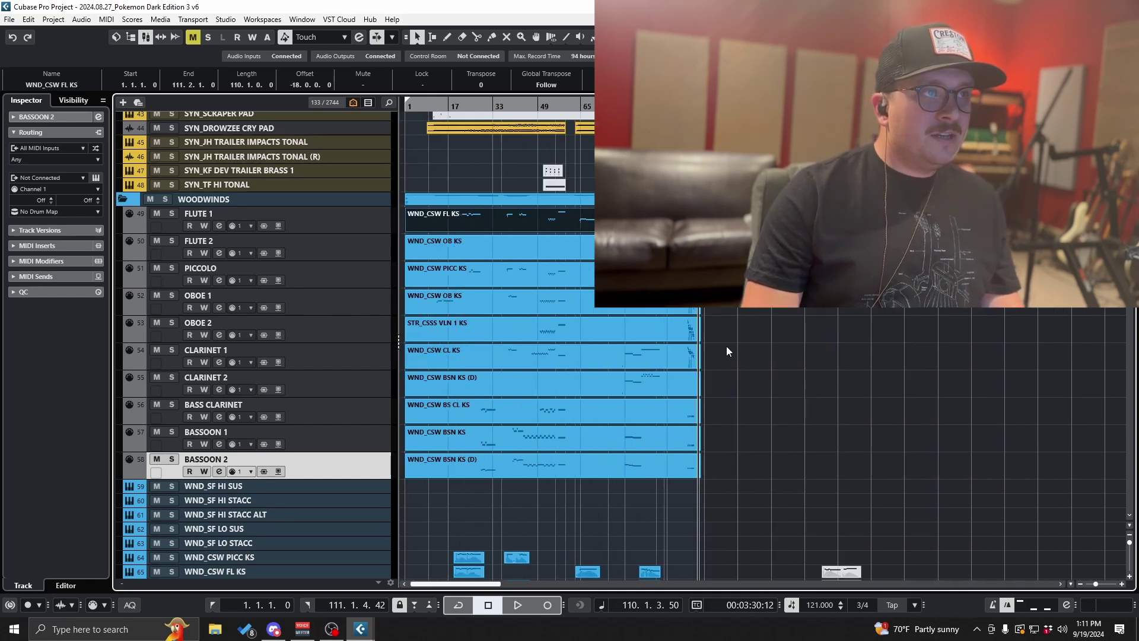
Step: Select the individual woodwind, brass and string instrument tracks with their full-length parts and solo them
shift+click(361, 223)
drag(738, 468, 587, 219)
scroll(580, 298, down, 10)
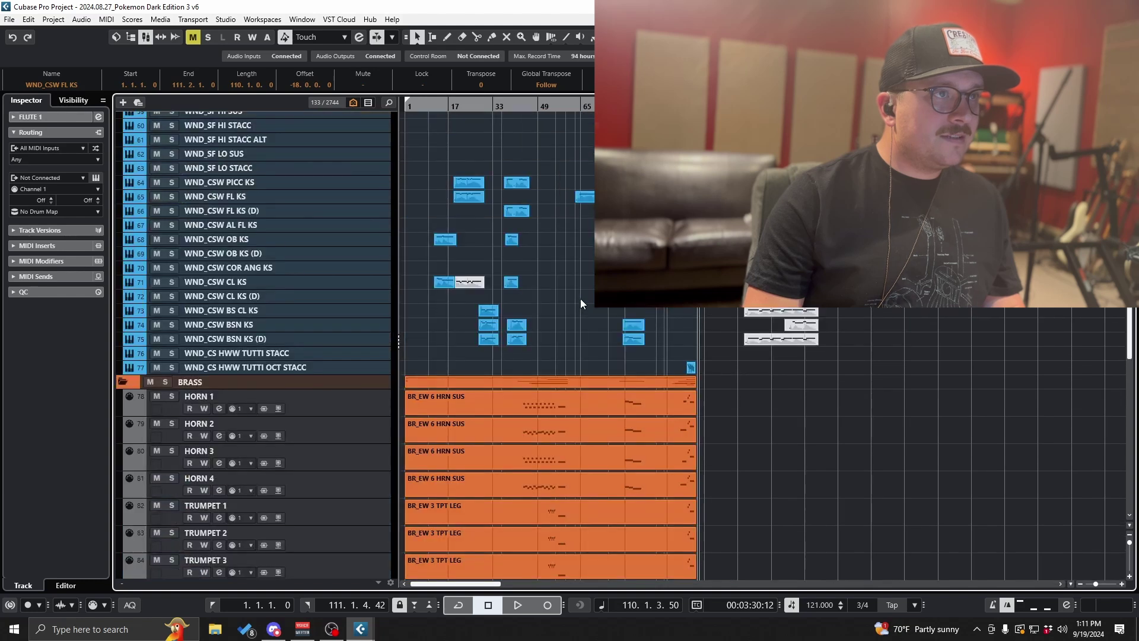
drag(720, 309, 380, 215)
scroll(636, 426, down, 7)
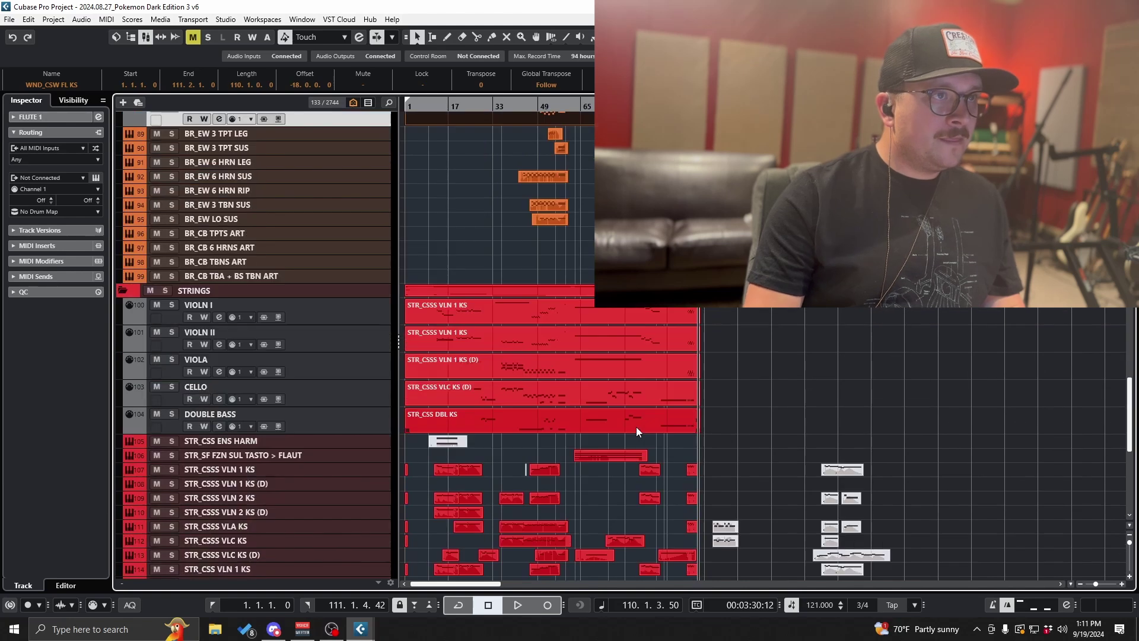
drag(723, 326, 522, 418)
drag(360, 415, 355, 321)
key(s)
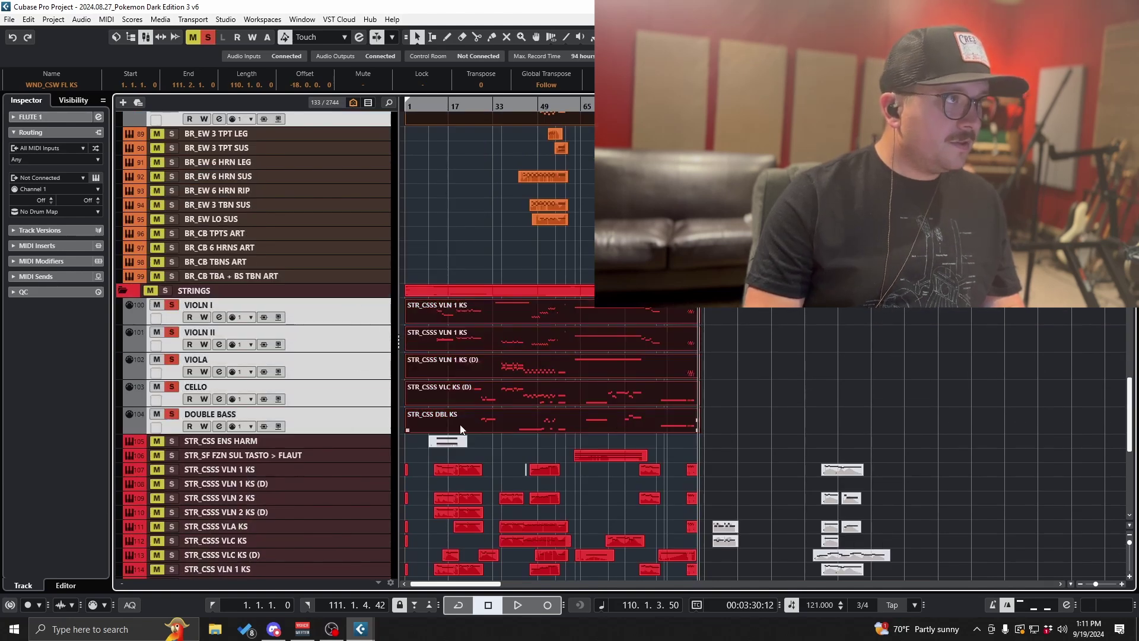
Step: Export the soloed instrument tracks as a MIDI file, accepting the current export settings
scroll(460, 424, up, 20)
click(9, 19)
mouse_move(87, 200)
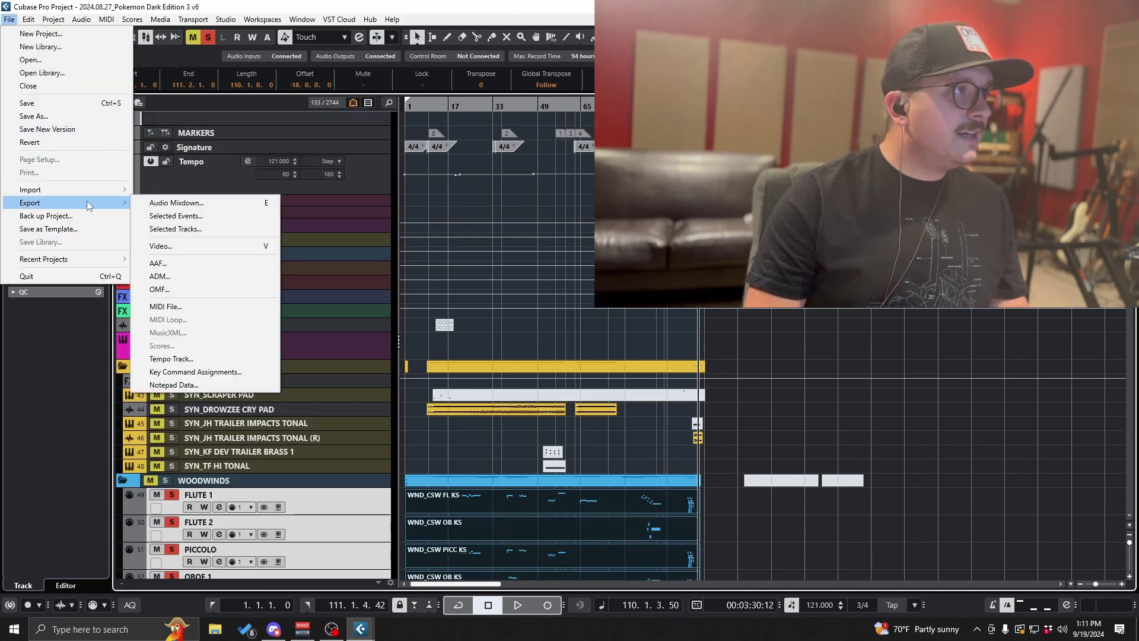
click(174, 305)
key(Return)
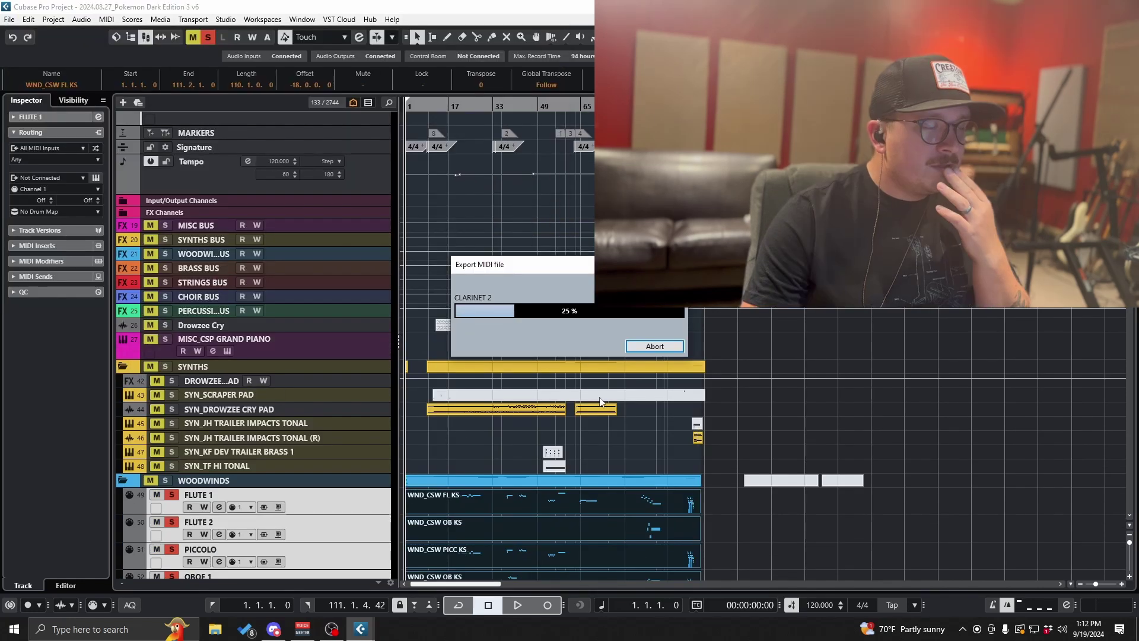